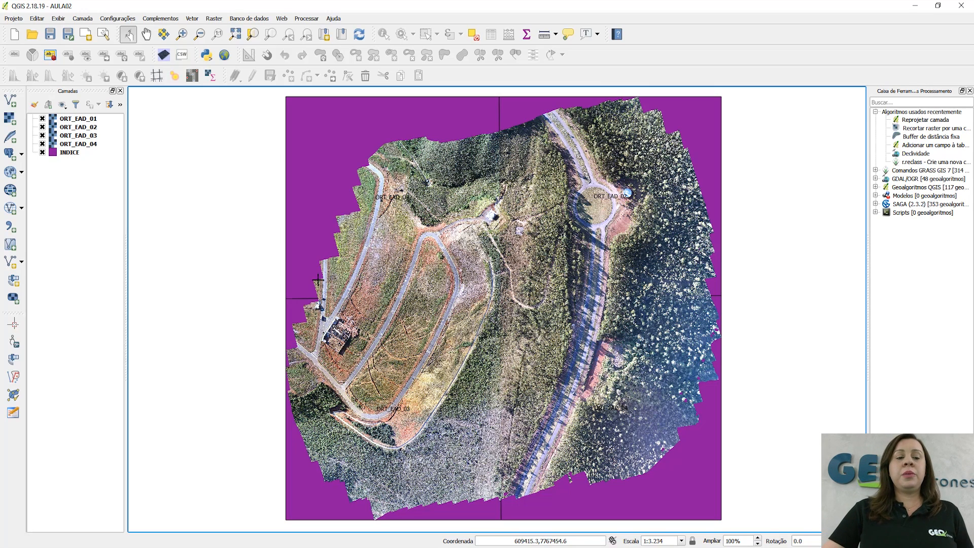
Go through the layer list from ORT_EAD_01 to ORT_EAD_04, ending on the INDICE layer
left_click(82, 118)
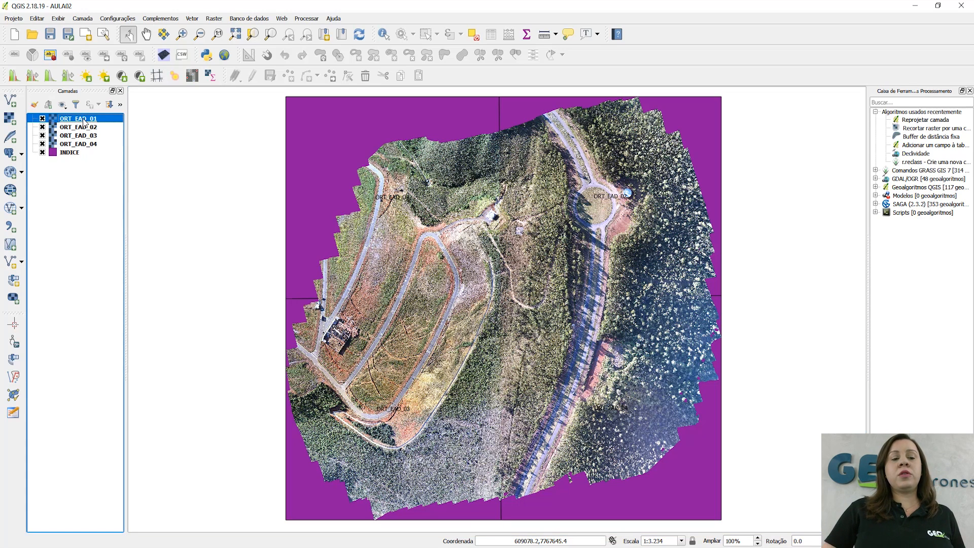
left_click(87, 127)
left_click(89, 136)
left_click(92, 145)
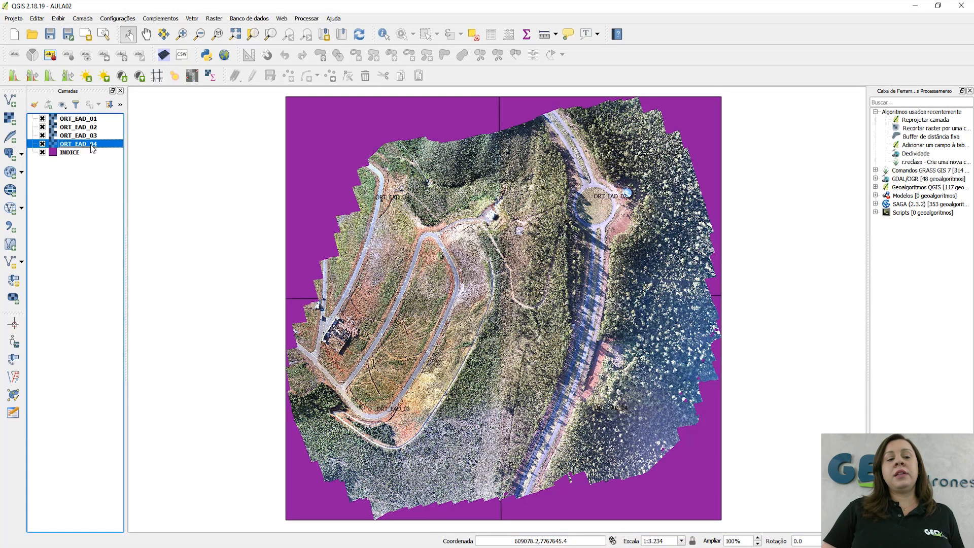
left_click(76, 153)
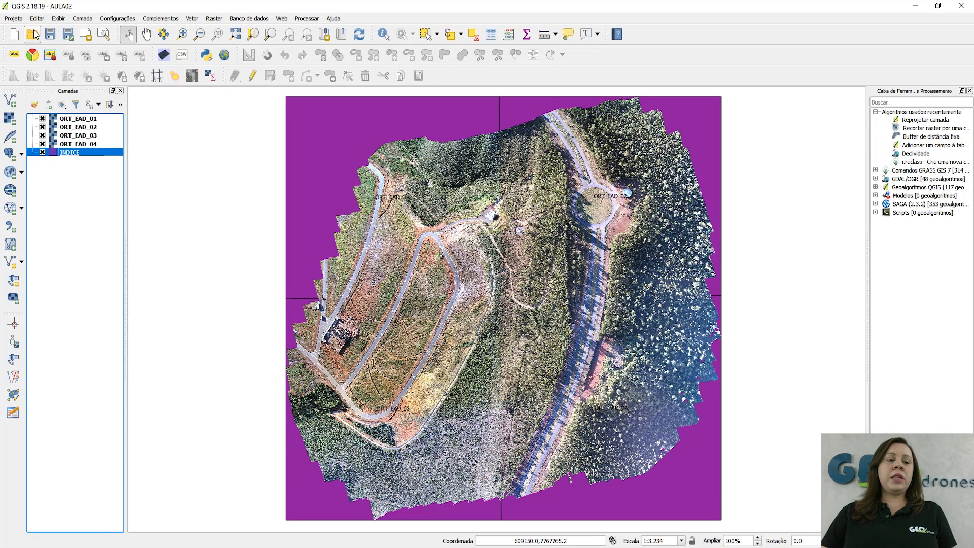
Start saving the project under a new name and choose the desktop folder MATERIAL_ALUNOS\CONVERSOES as its location
left_click(15, 19)
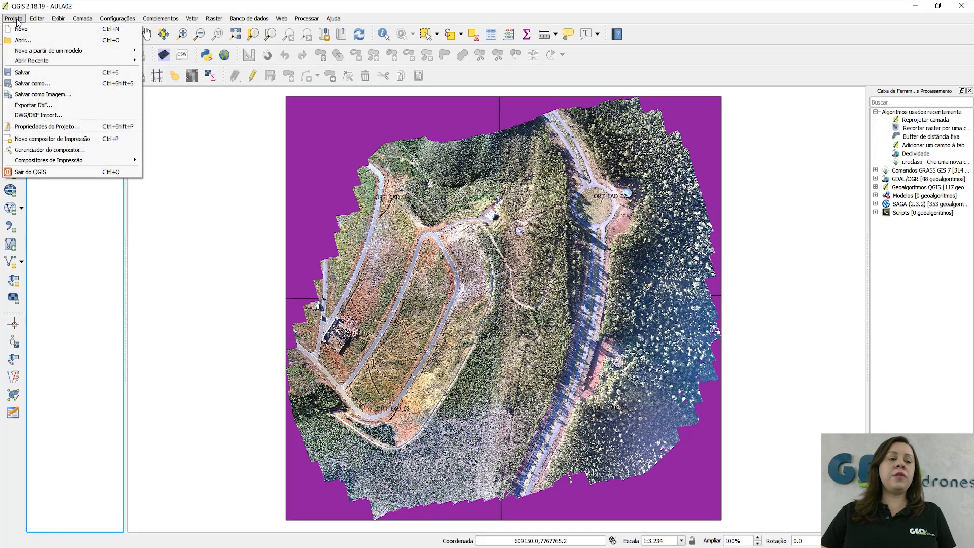
left_click(41, 80)
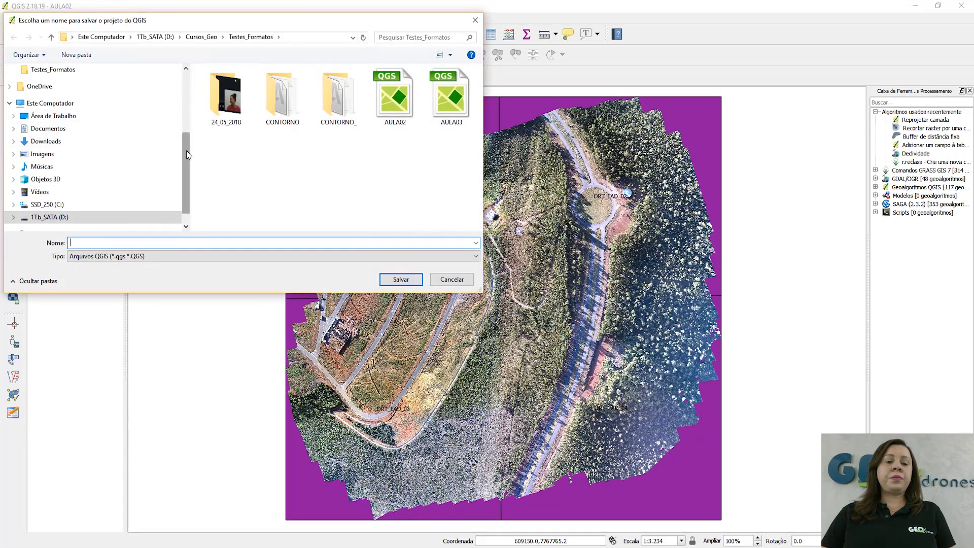
scroll(180, 122, "up", 3)
scroll(179, 114, "up", 5)
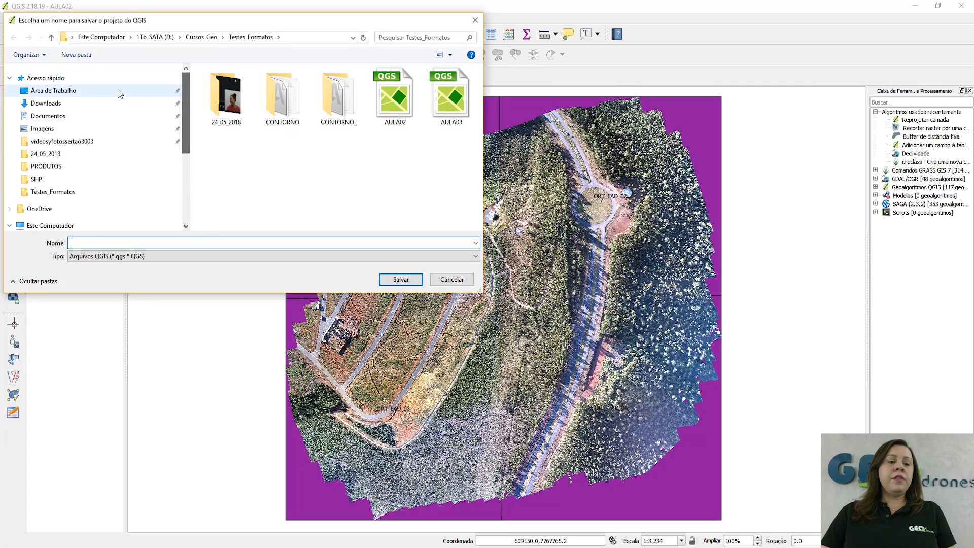
left_click(80, 93)
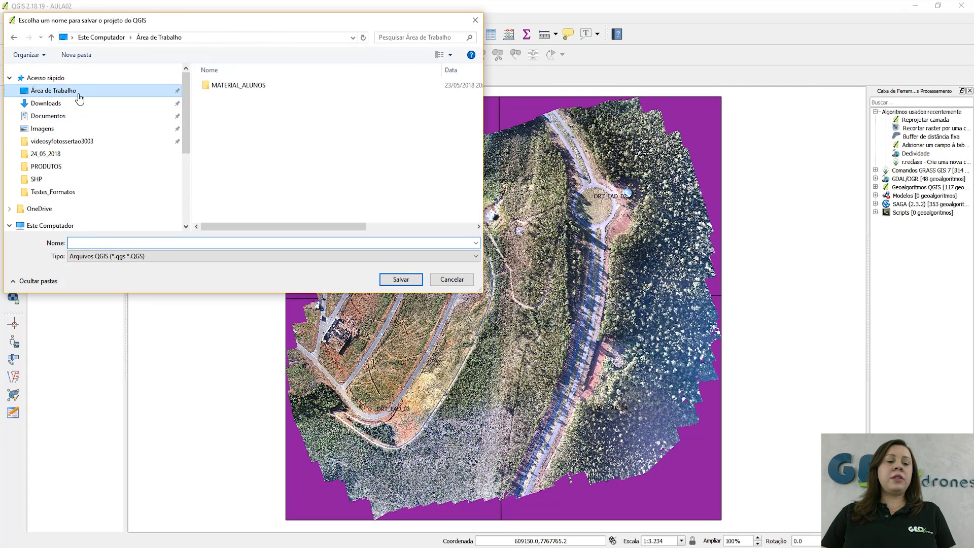
left_click(244, 90)
double_click(245, 89)
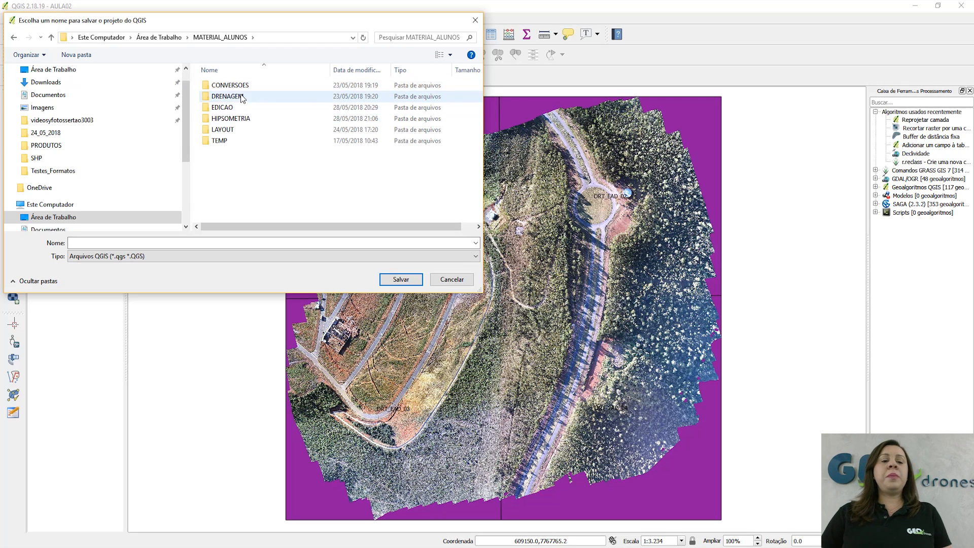
double_click(242, 90)
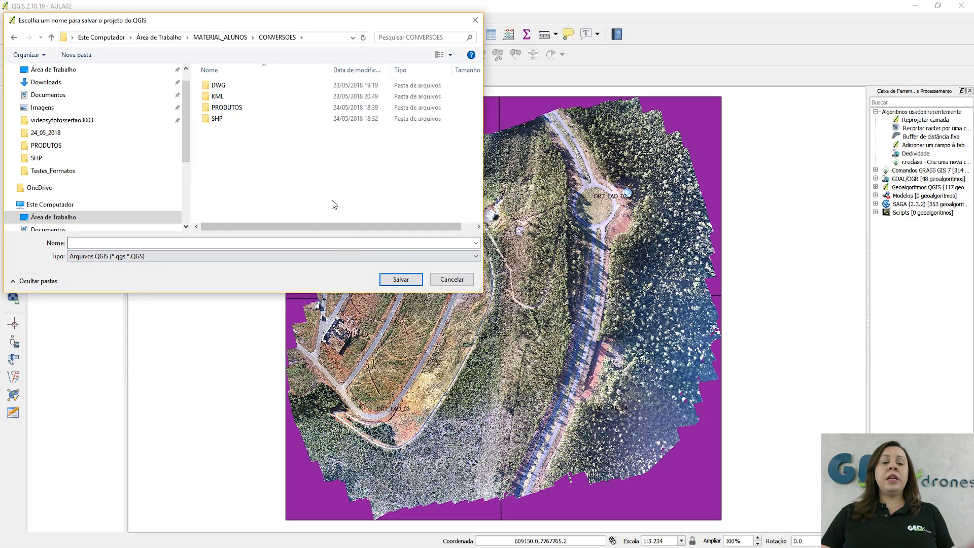
Name the project file AULA_02 and save it
left_click(277, 242)
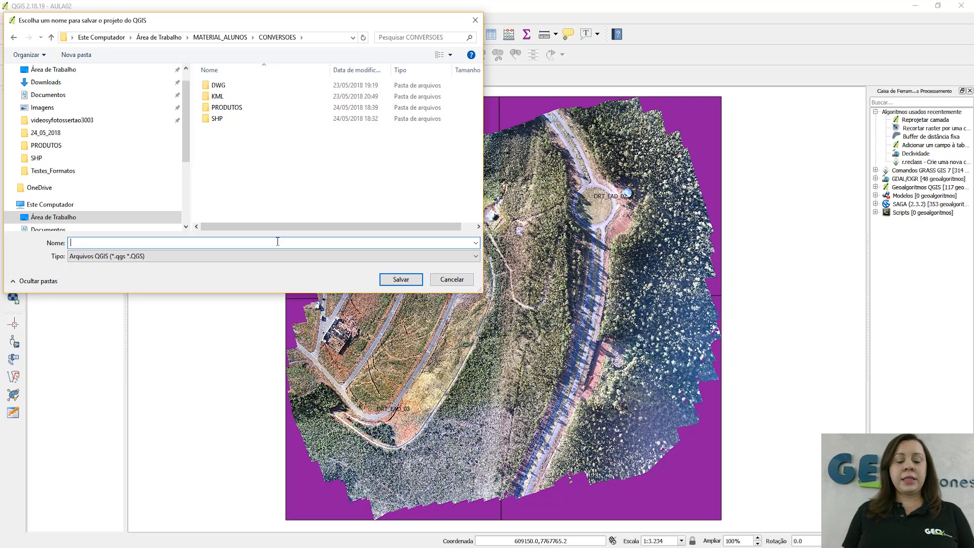
type("aula")
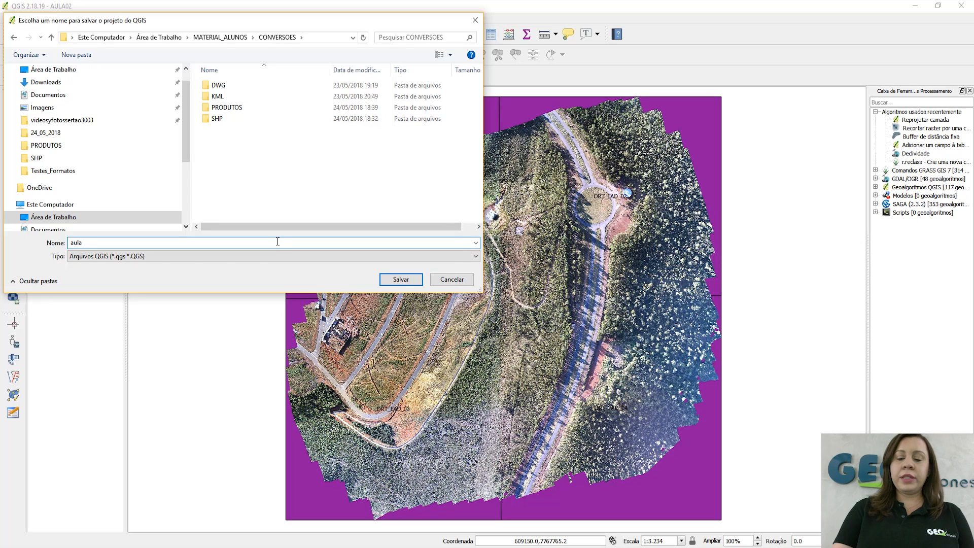
key("BackSpace")
key("BackSpace")
key("BackSpace")
type("AUL")
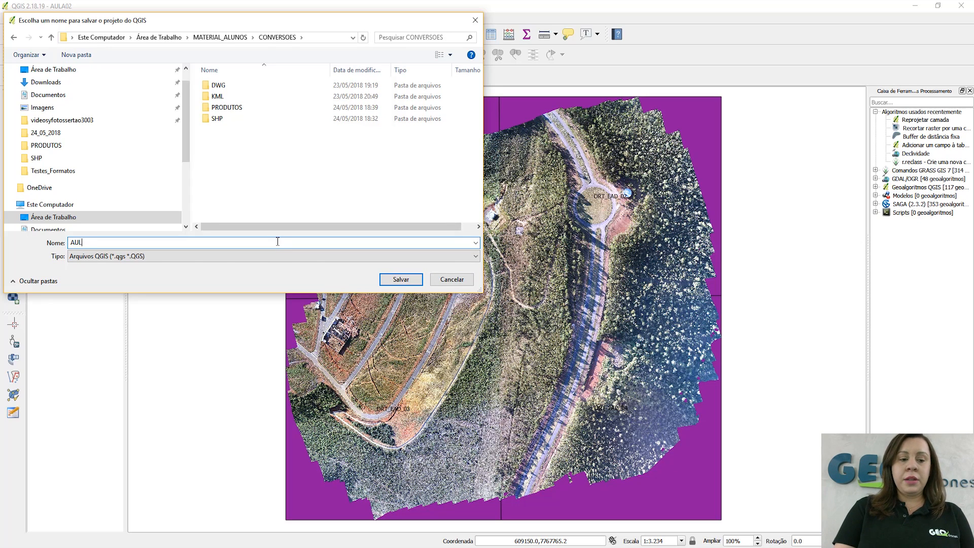
type("A_")
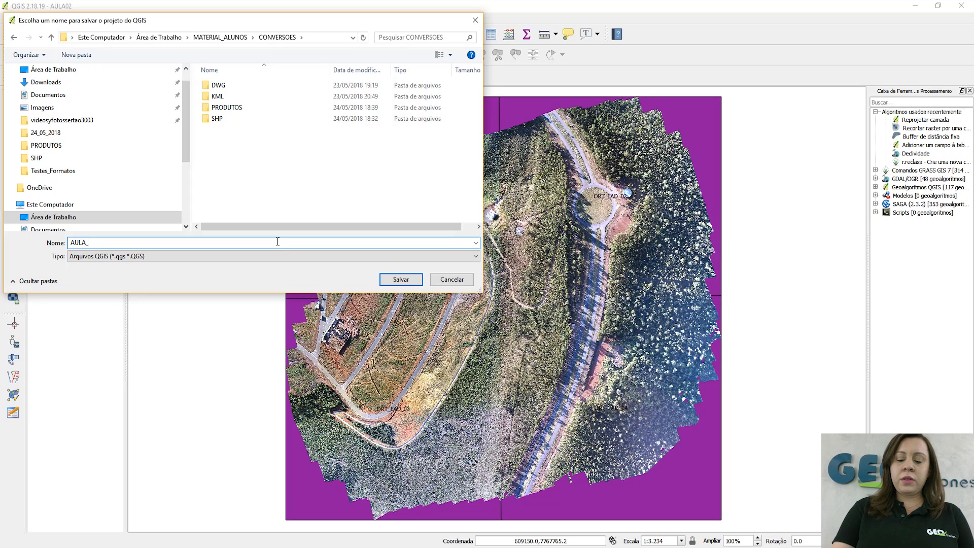
type("02")
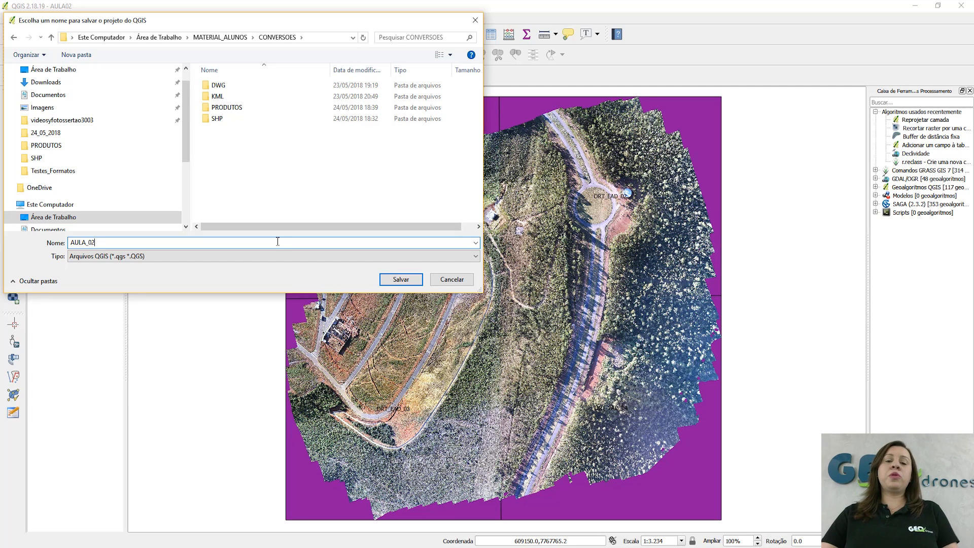
left_click(415, 284)
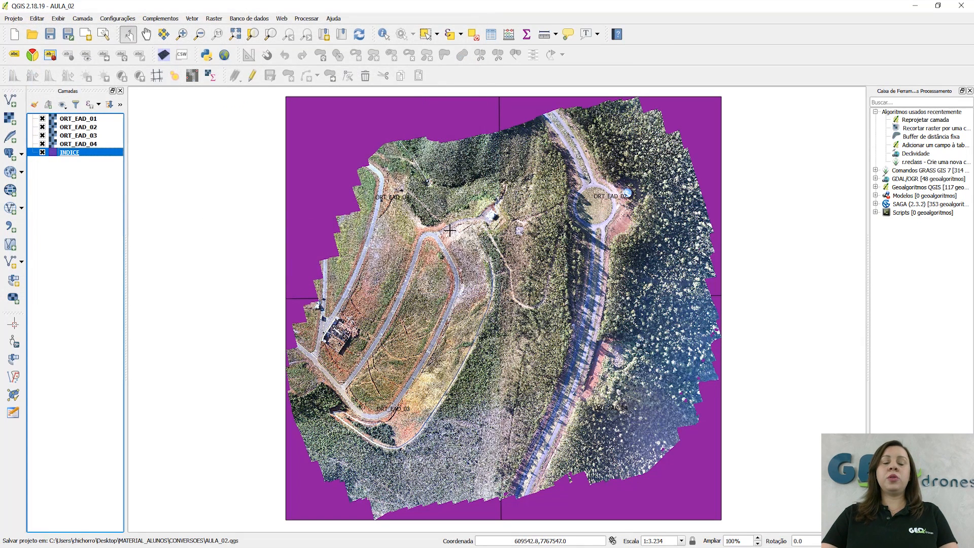
Close the saved project and create a new empty one with a wider layers panel
left_click(959, 7)
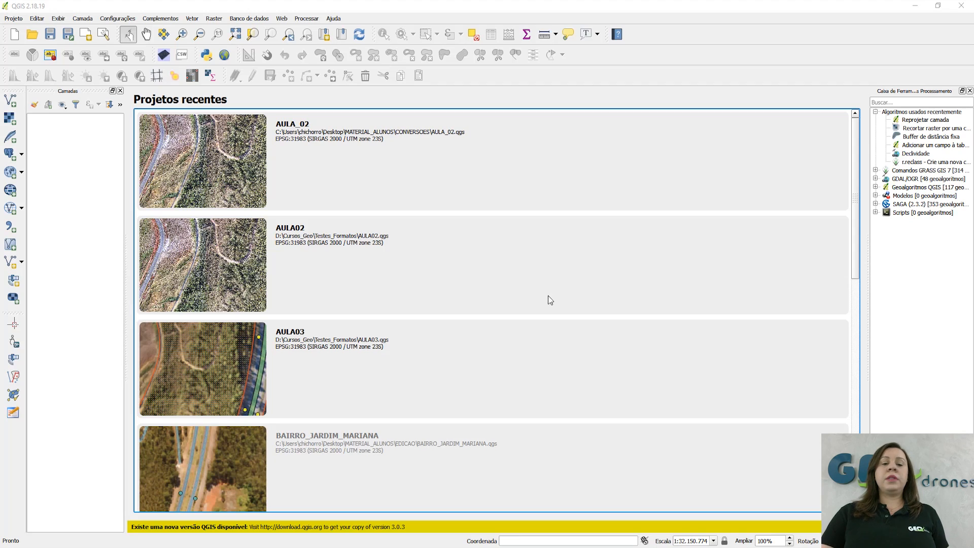
left_click(19, 35)
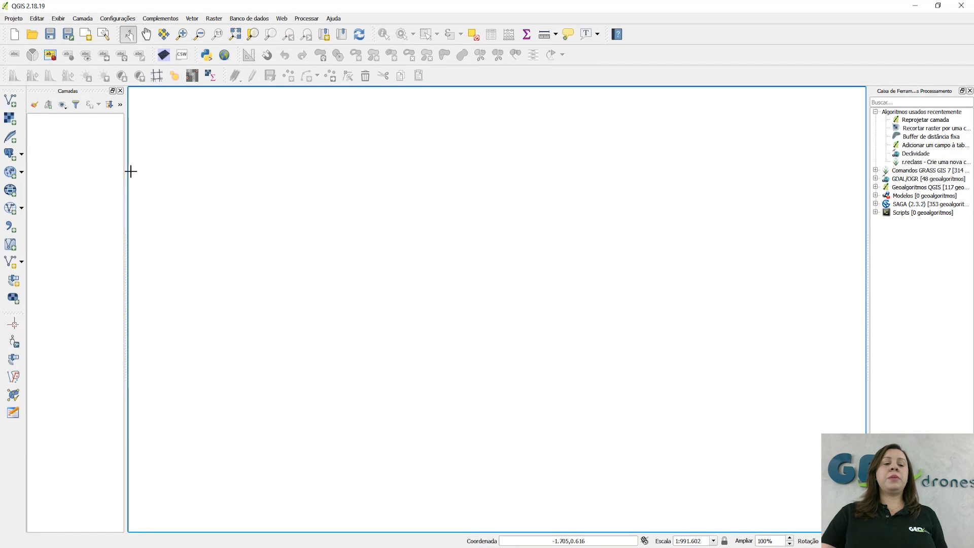
left_click_drag(125, 168, 245, 176)
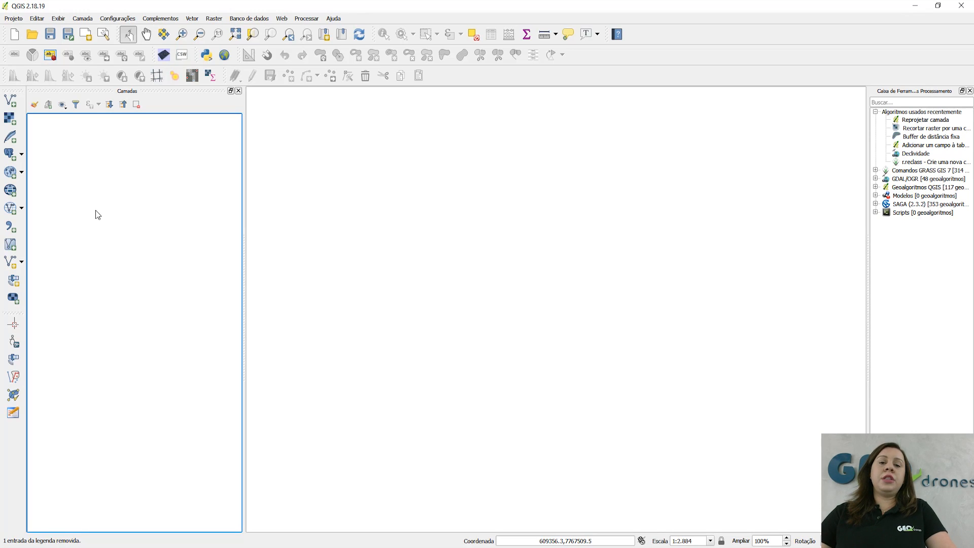
Add the raster layer ORT-EAD-001 from the MATERIAL_ALUNOS\EDICAO\PRODUTOS folder to the project
left_click(13, 123)
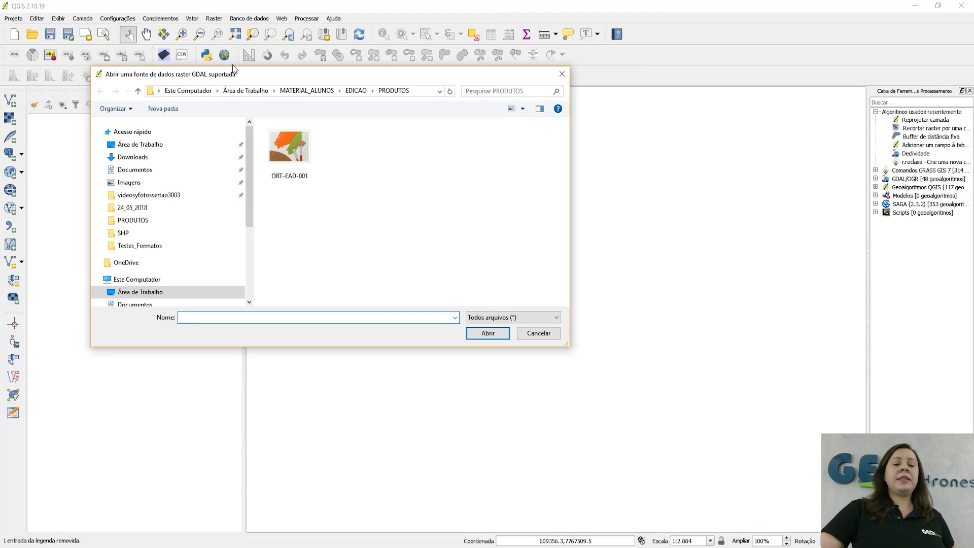
left_click(138, 91)
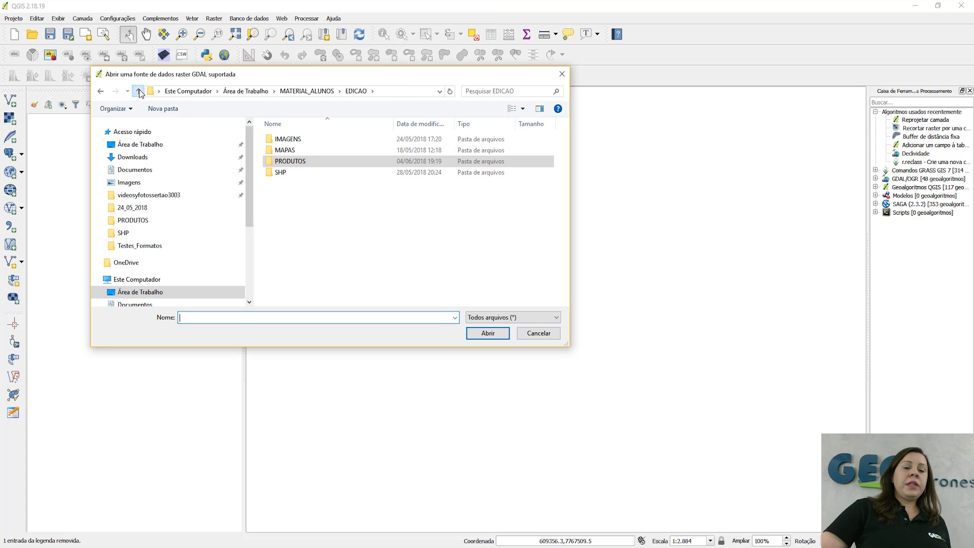
left_click(137, 91)
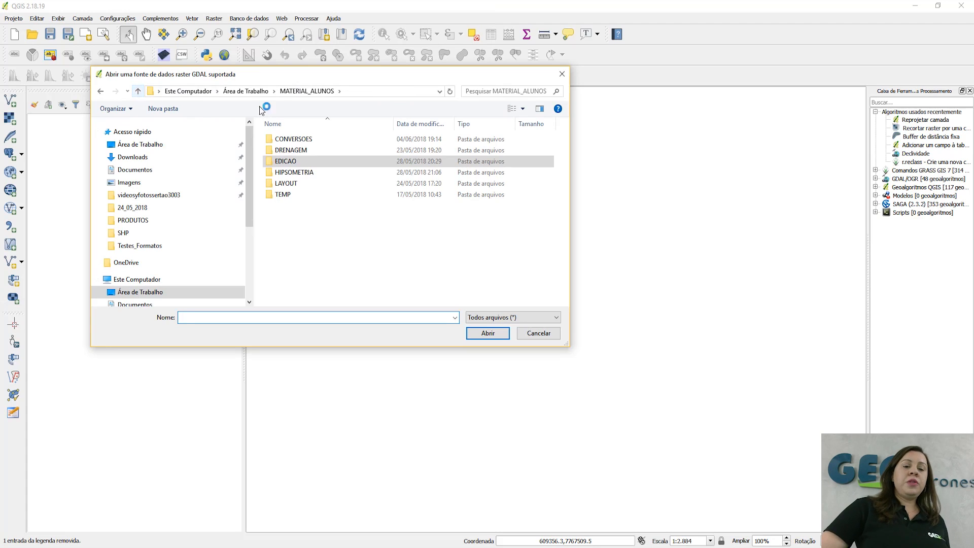
double_click(298, 162)
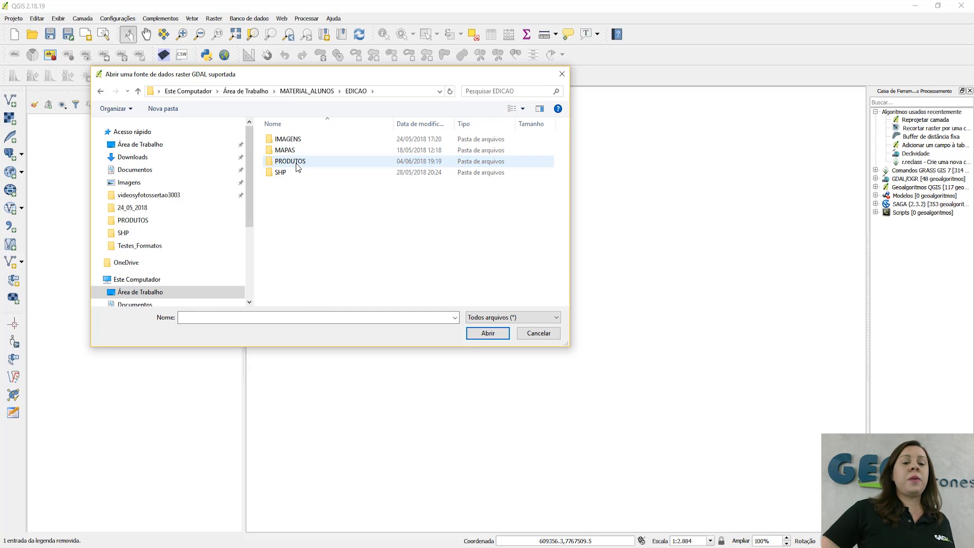
left_click(304, 137)
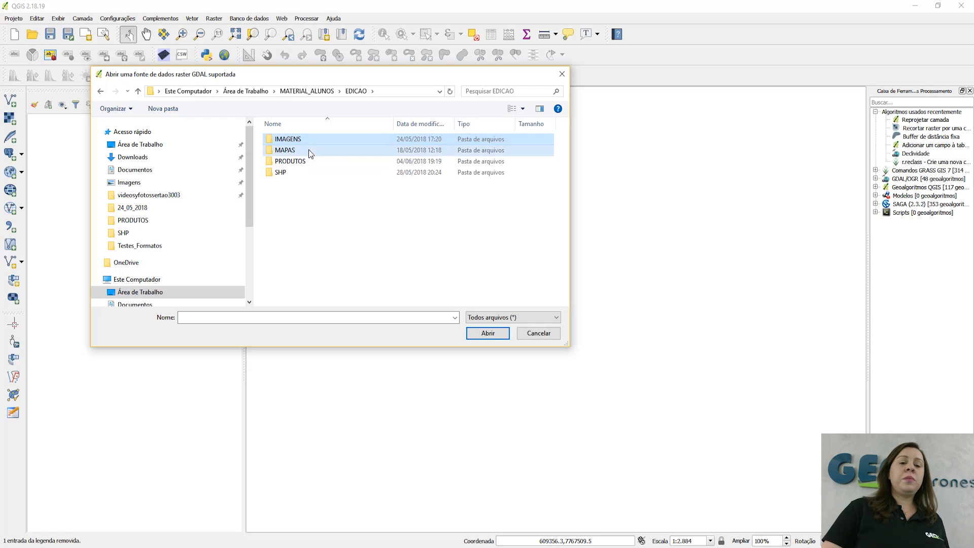
left_click(309, 150)
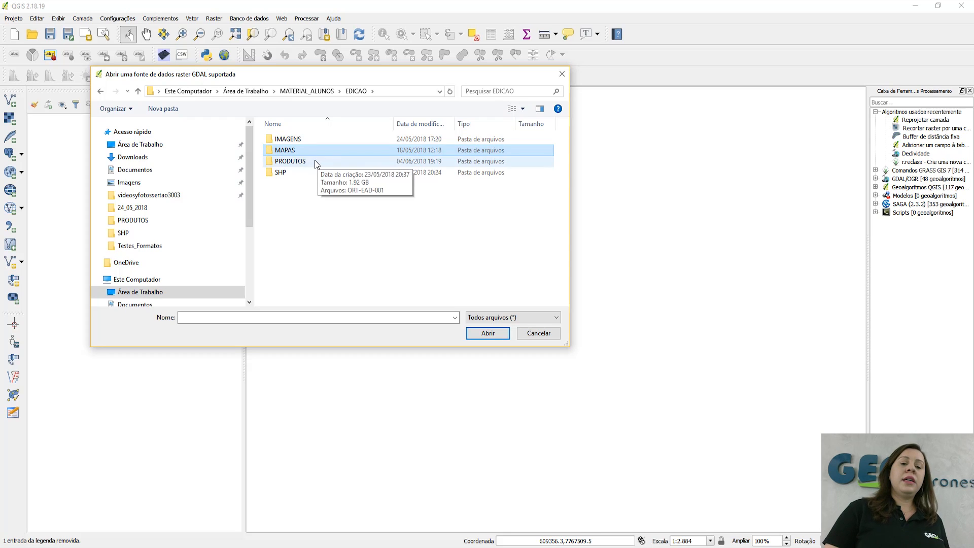
double_click(315, 160)
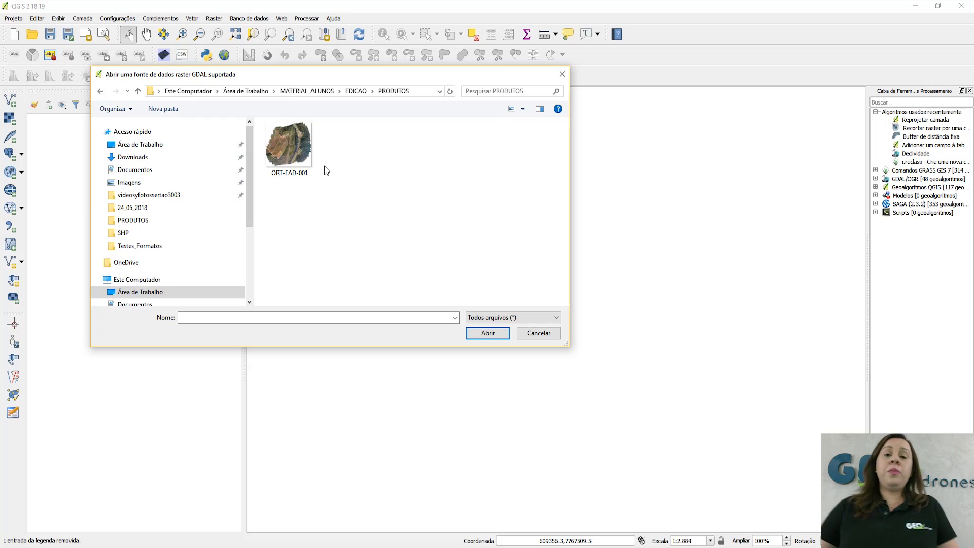
left_click(288, 151)
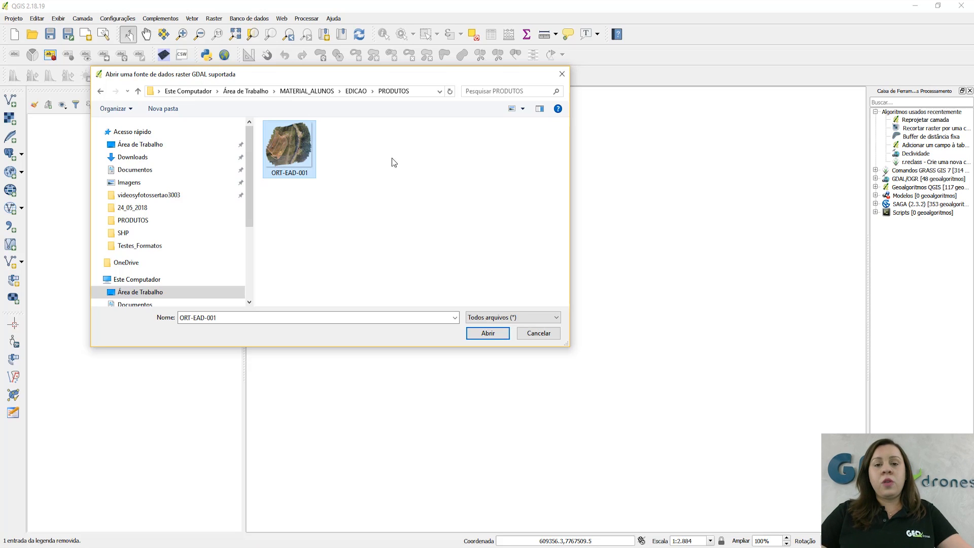
left_click(488, 333)
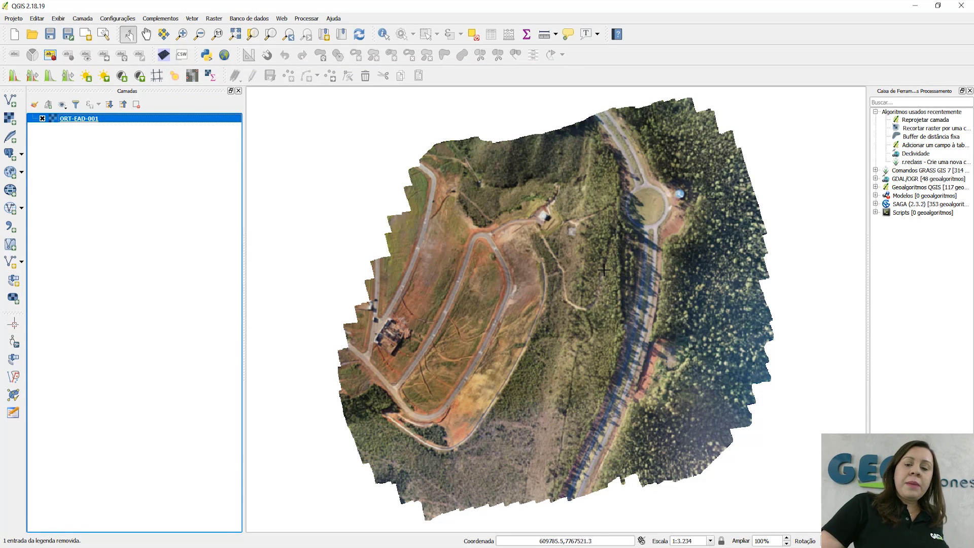
Examine the ORT-EAD-001 orthomosaic up close along the road with the speed marking, its verges and the eroded slopes beside it
left_click(611, 293)
left_click_drag(611, 292, 542, 270)
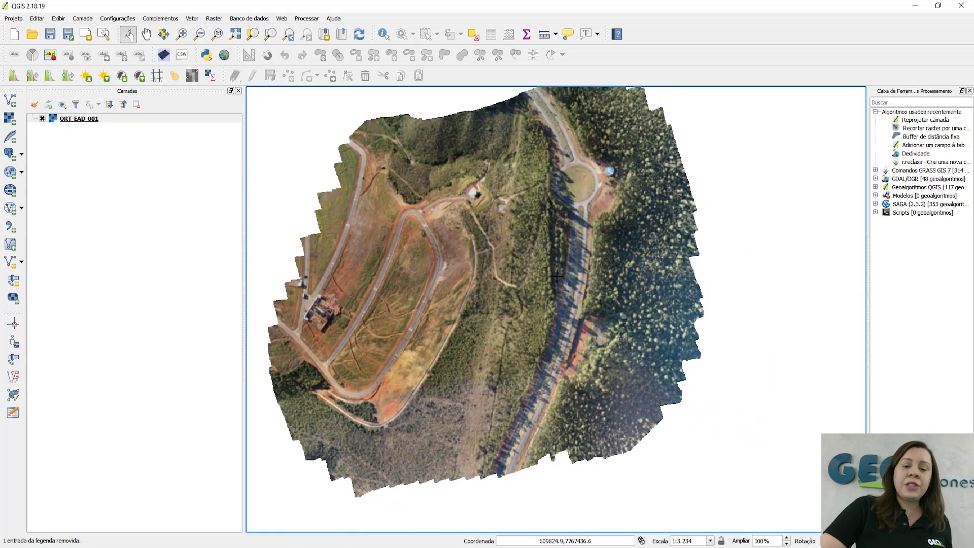
scroll(445, 297, "up", 4)
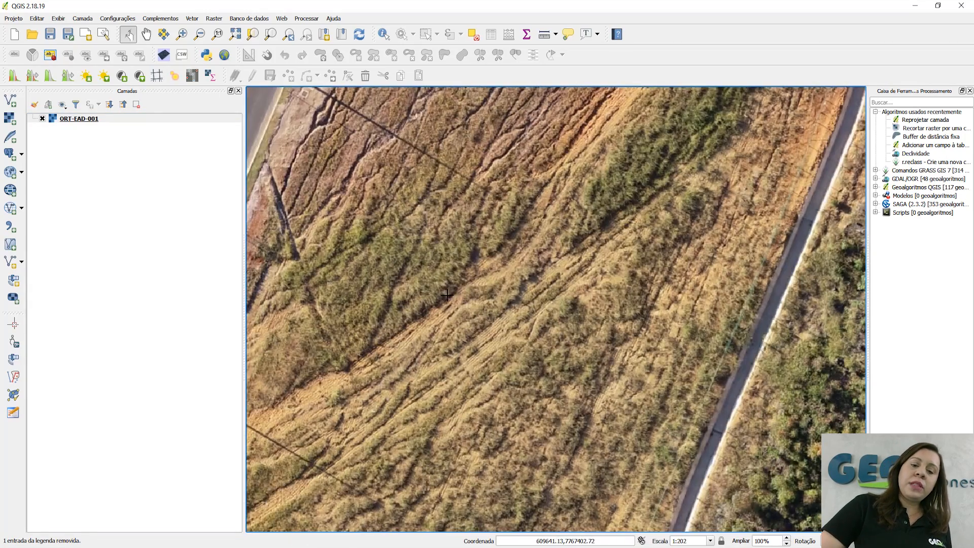
left_click_drag(406, 237, 627, 303)
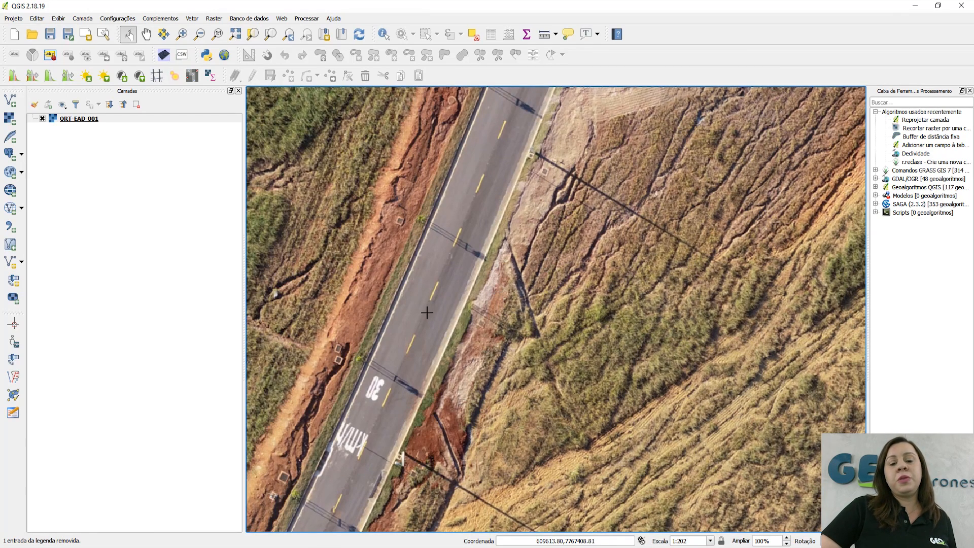
left_click_drag(428, 311, 588, 236)
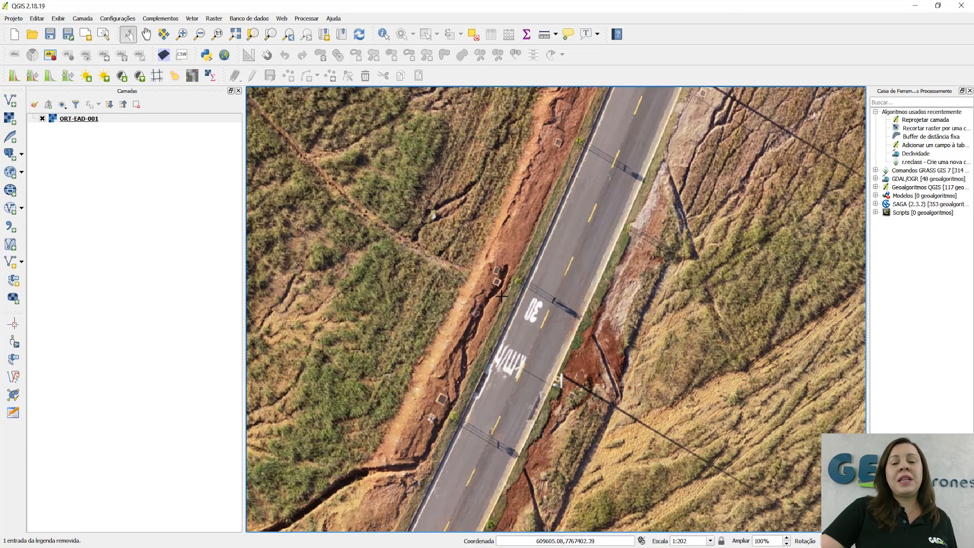
scroll(498, 282, "up", 2)
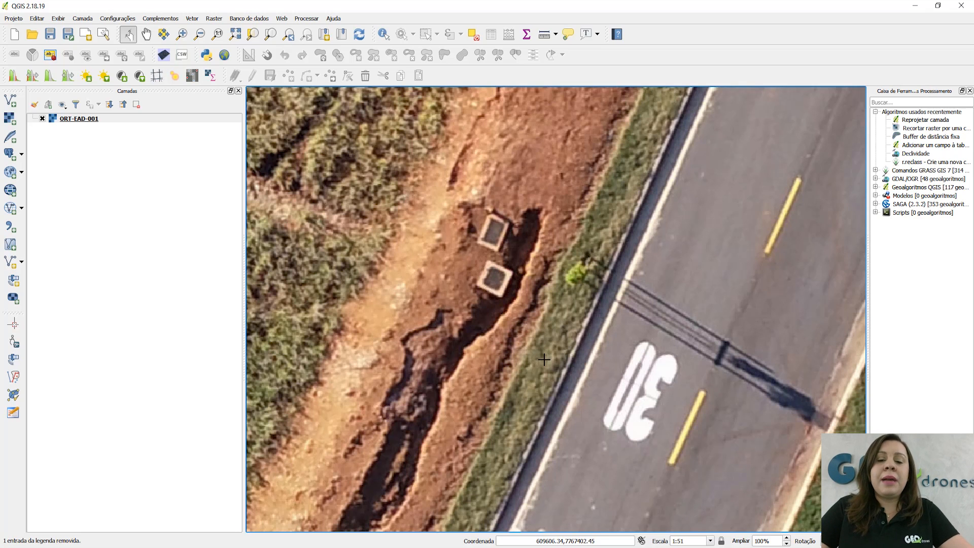
scroll(588, 307, "down", 2)
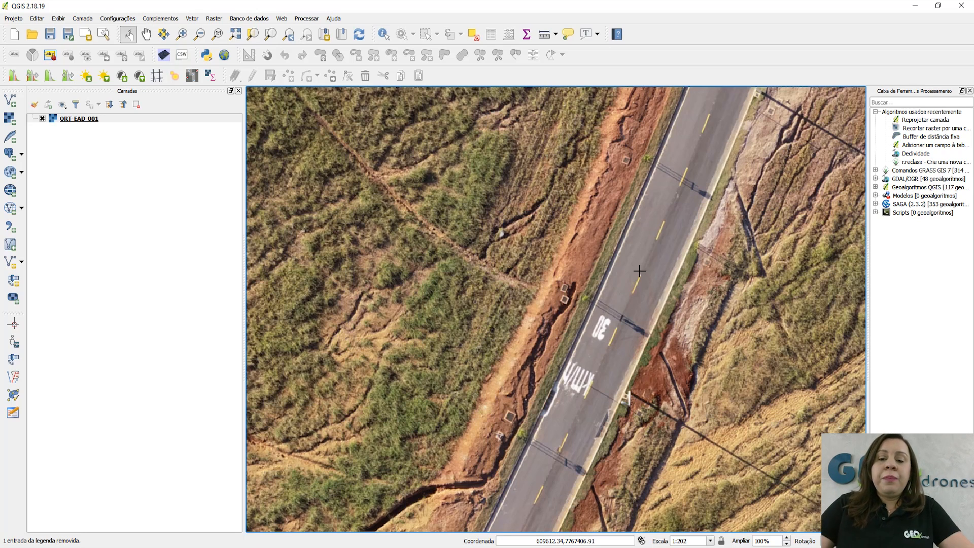
scroll(640, 270, "down", 2)
scroll(648, 256, "down", 2)
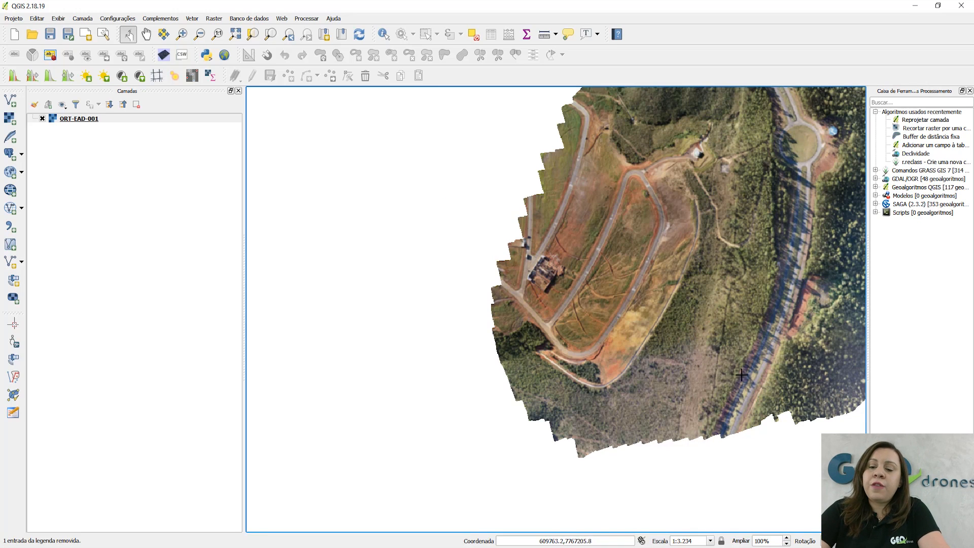
scroll(649, 280, "up", 5)
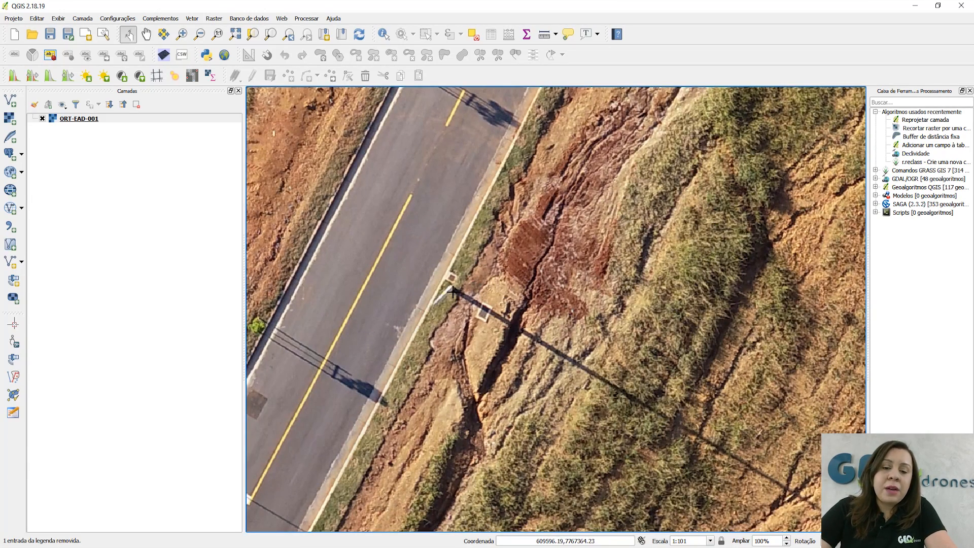
Examine the ORT-EAD-001 orthomosaic's curved road, crosswalks and the eroded terrain between the roads, ending with its full extent
scroll(450, 288, "up", 1)
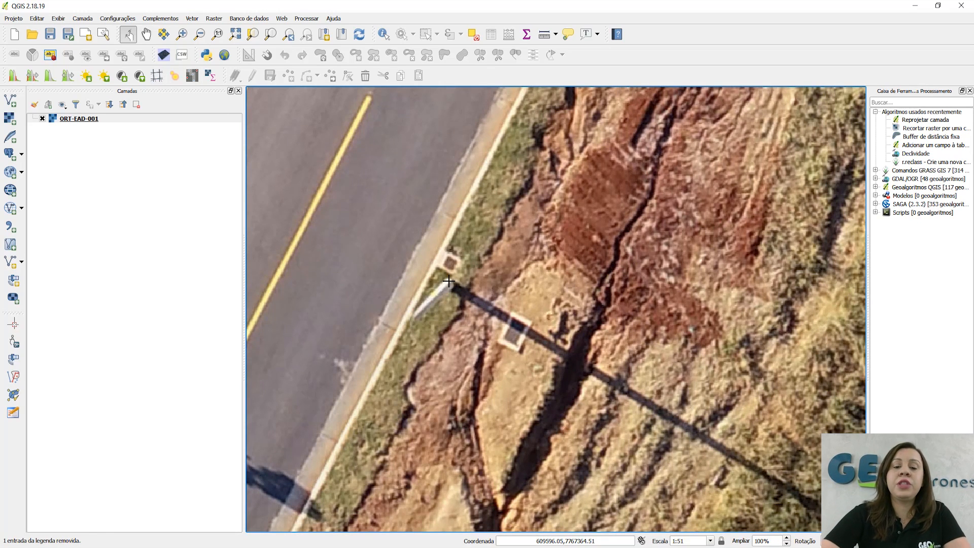
scroll(477, 277, "down", 6)
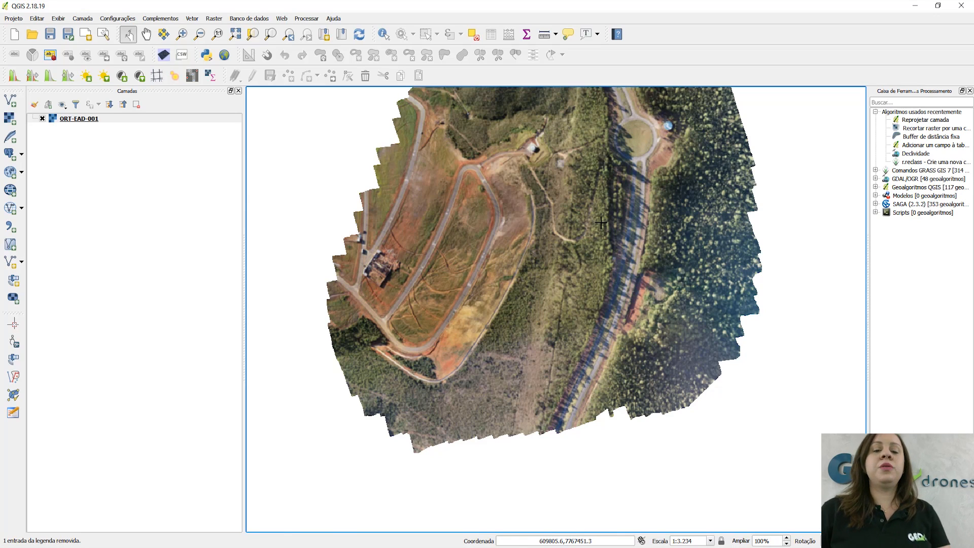
scroll(503, 205, "up", 4)
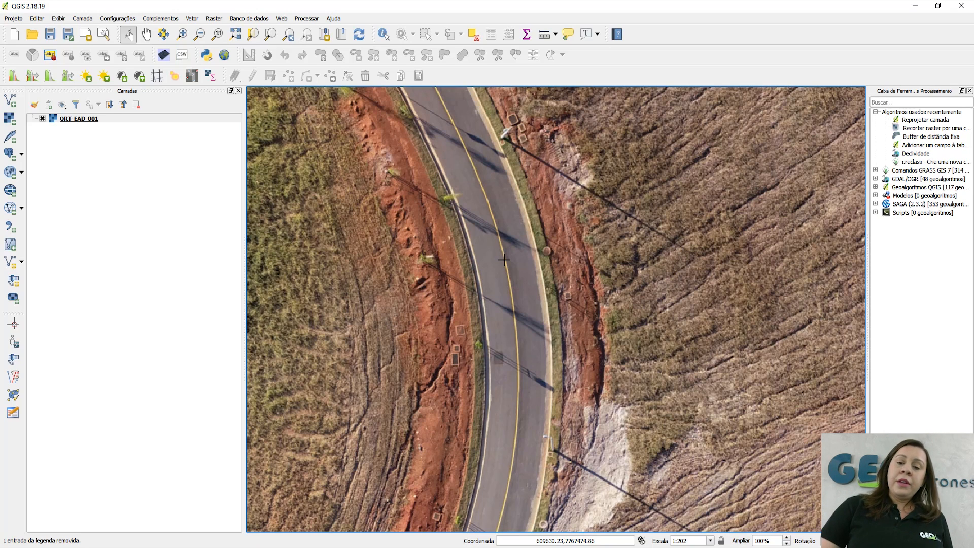
scroll(504, 260, "down", 2)
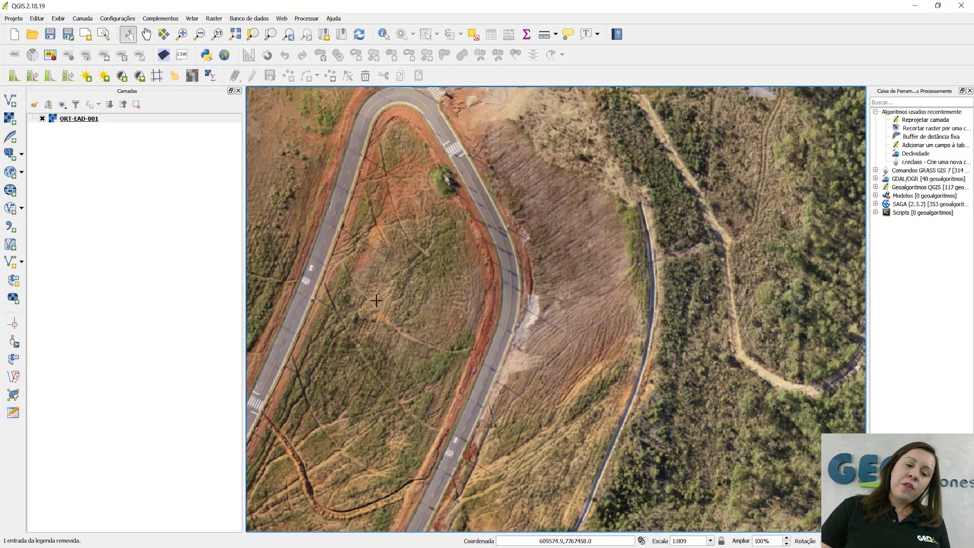
left_click_drag(376, 301, 472, 210)
left_click_drag(413, 381, 454, 246)
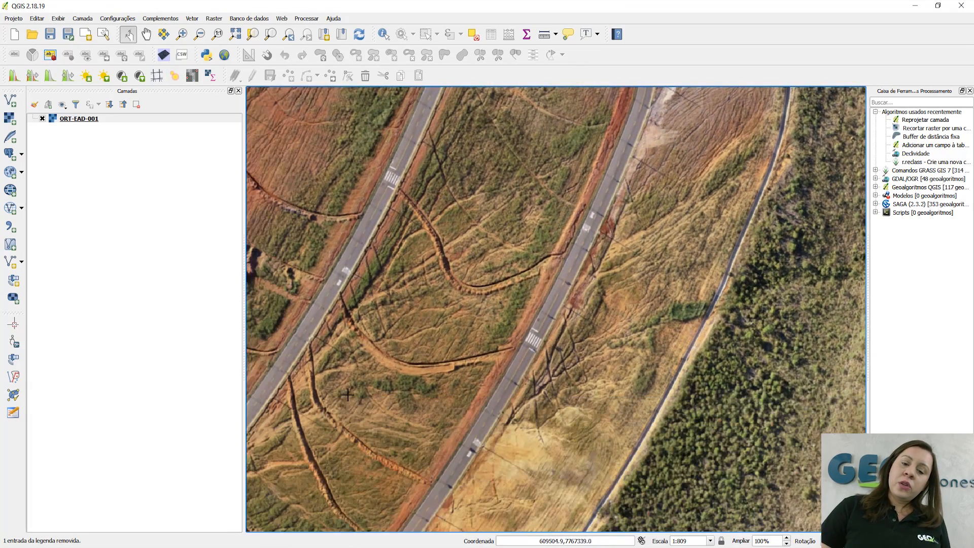
left_click_drag(610, 373, 363, 283)
left_click_drag(699, 331, 447, 260)
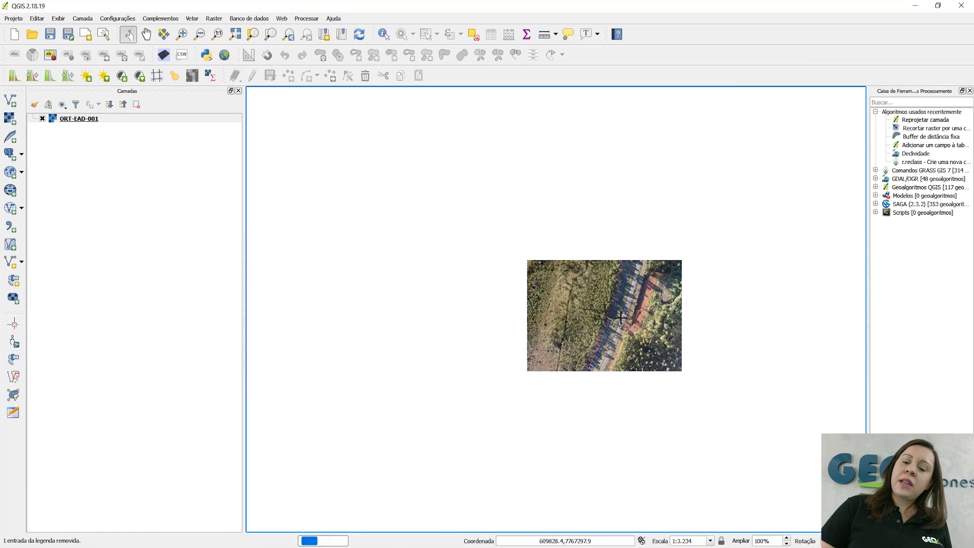
scroll(622, 321, "down", 2)
left_click_drag(506, 318, 559, 323)
left_click_drag(621, 266, 542, 326)
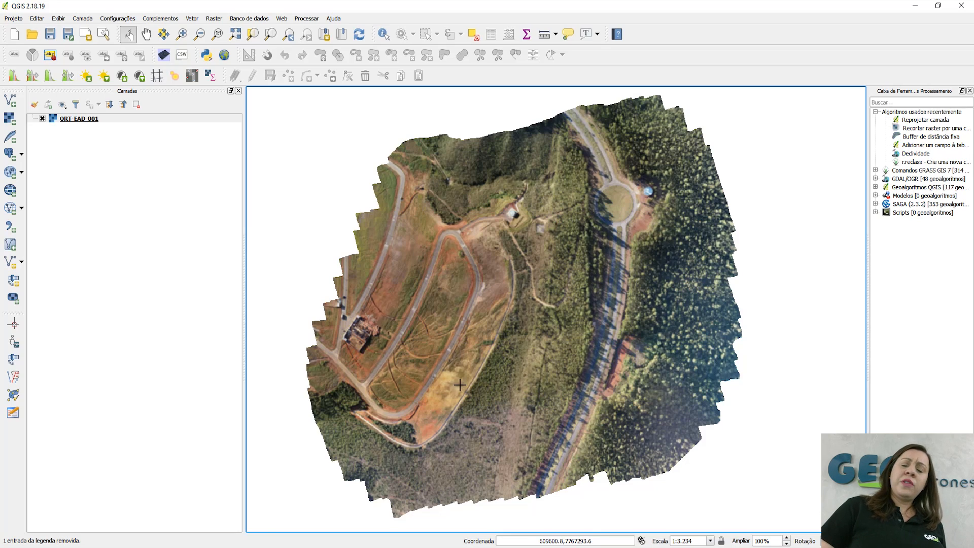
Examine the eroded slope, the lower road curve and its storm drains and drainage channel up close, ending with the whole orthomosaic
scroll(460, 385, "up", 3)
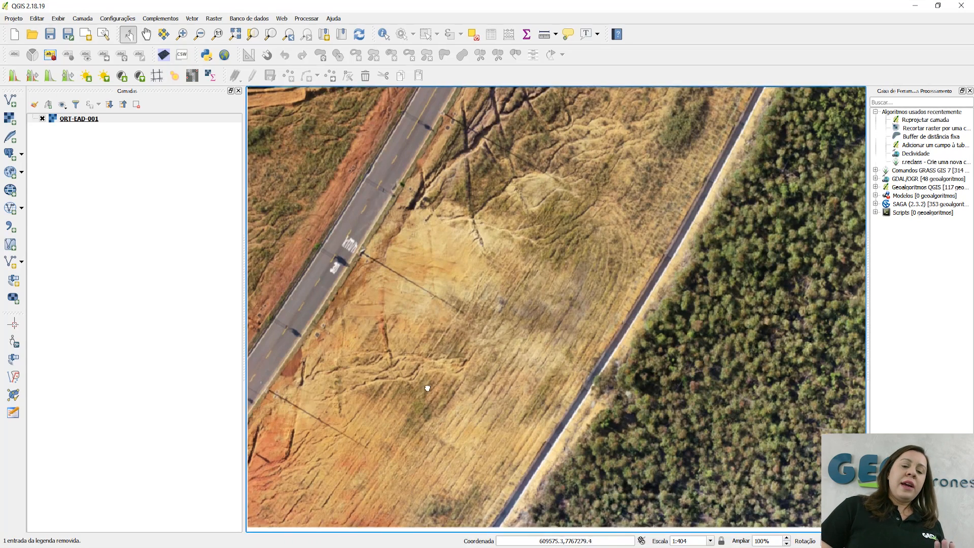
left_click_drag(427, 390, 619, 301)
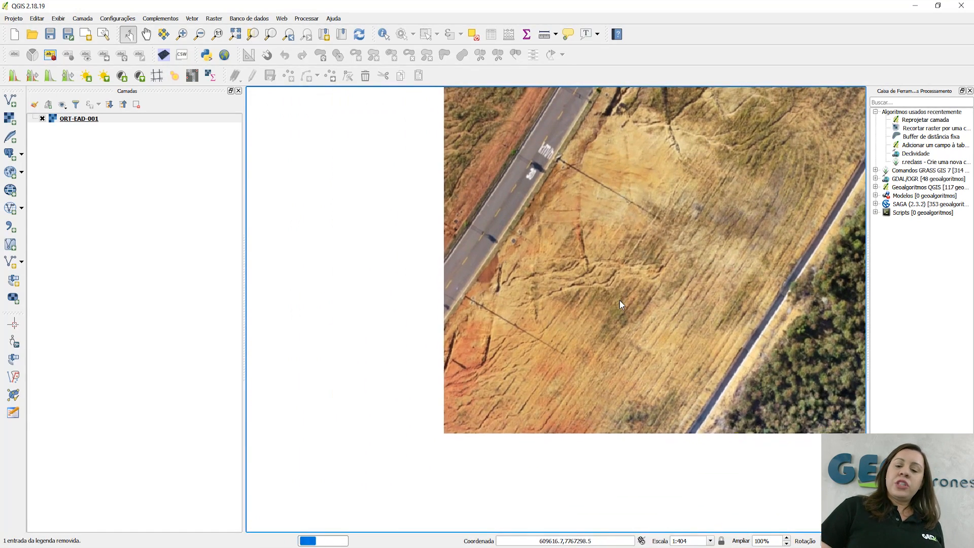
left_click_drag(514, 361, 654, 235)
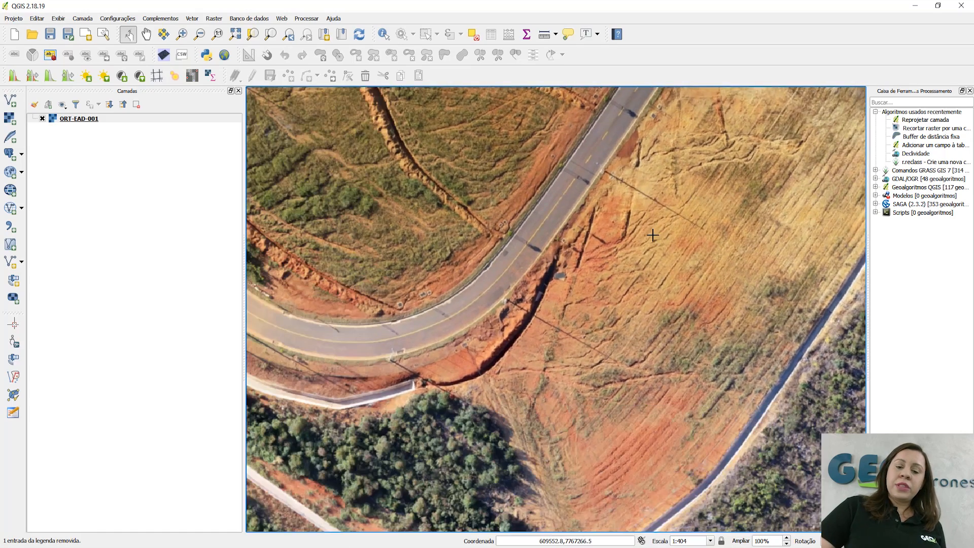
left_click_drag(491, 382, 589, 247)
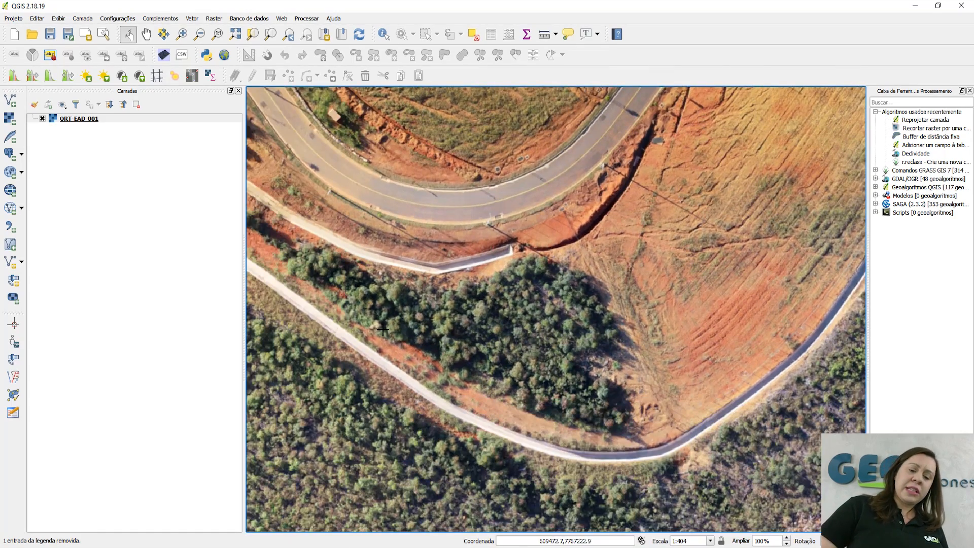
left_click_drag(572, 299, 588, 375)
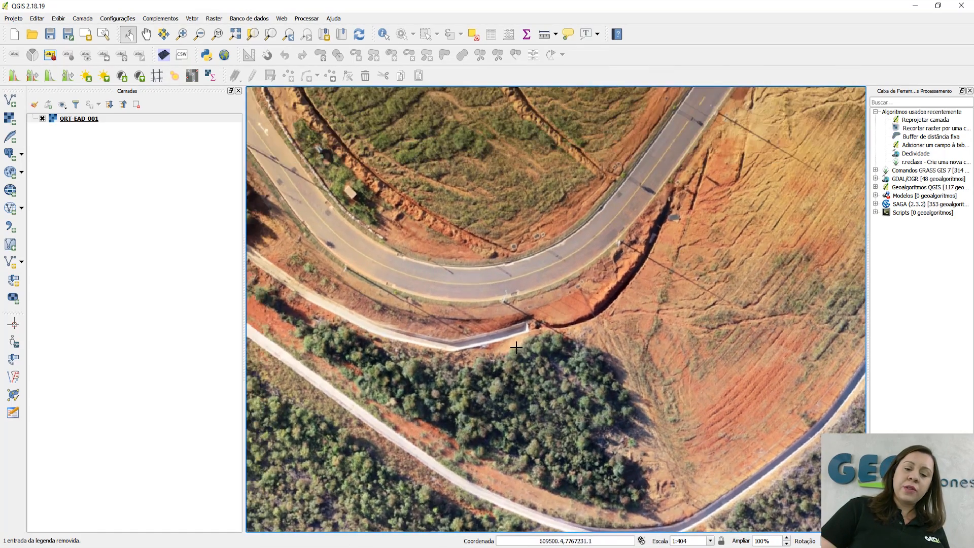
scroll(529, 304, "up", 3)
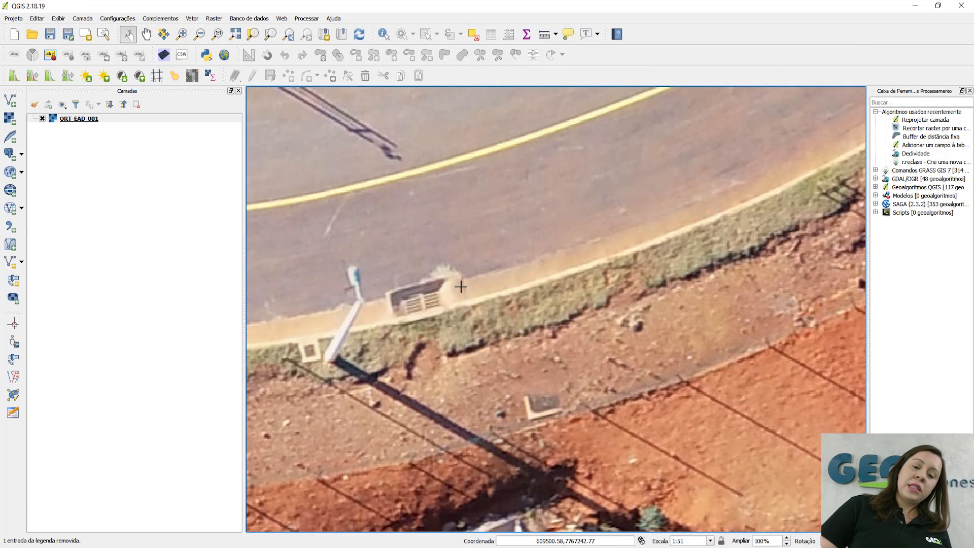
scroll(571, 300, "down", 1)
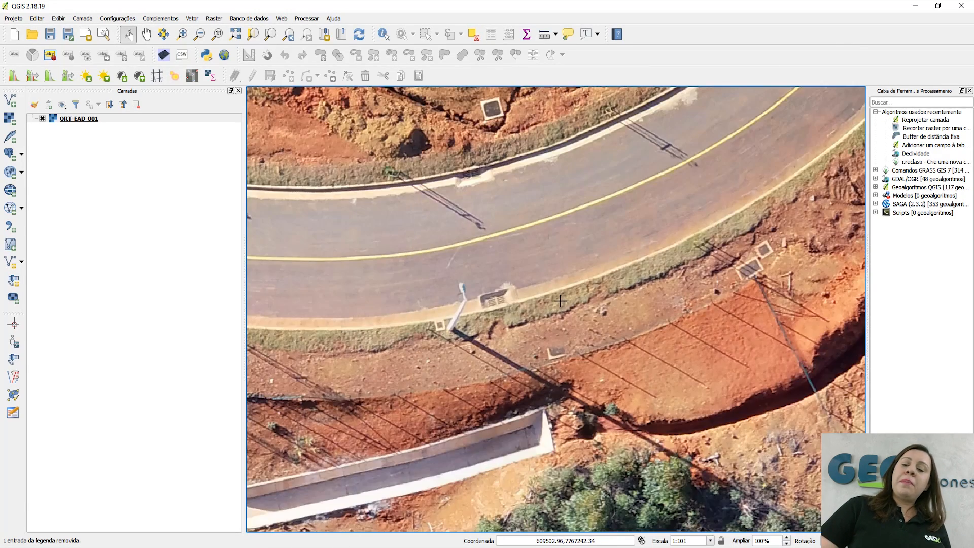
left_click_drag(578, 324, 431, 409)
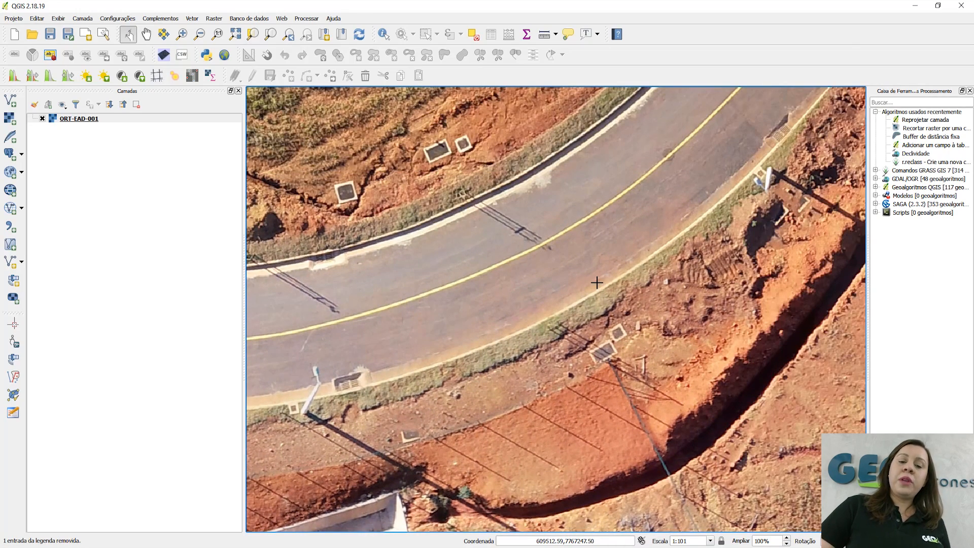
scroll(597, 280, "down", 2)
scroll(598, 281, "down", 3)
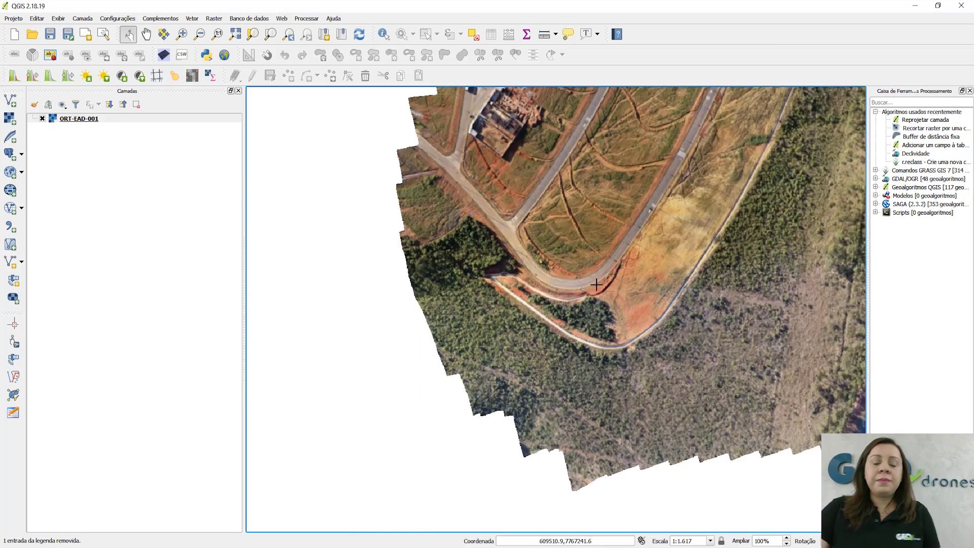
scroll(621, 286, "up", 1)
scroll(620, 286, "down", 1)
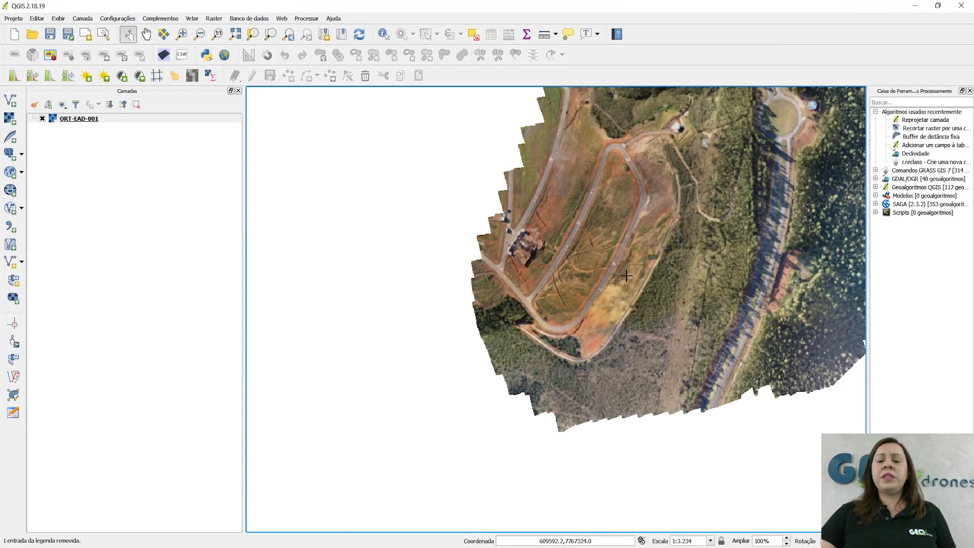
left_click_drag(640, 284, 569, 288)
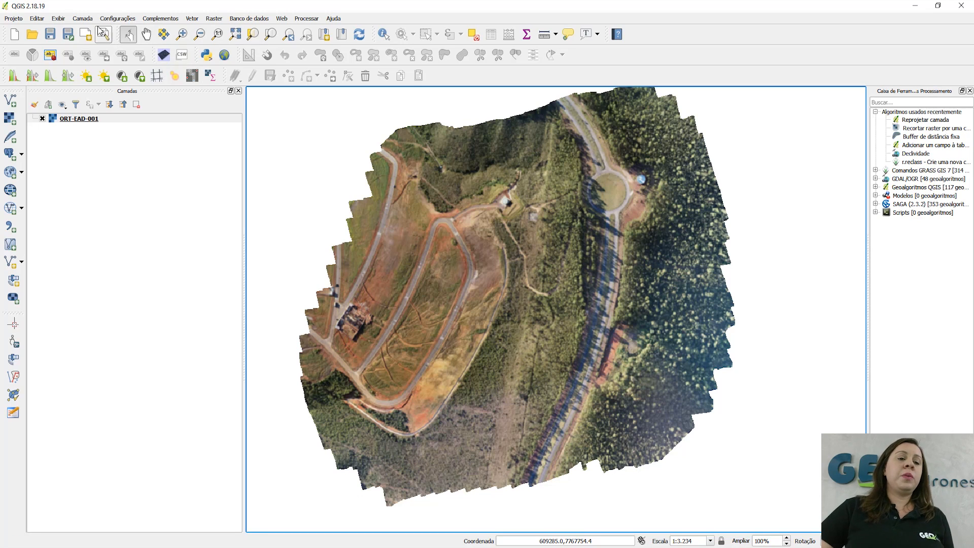
left_click(86, 20)
mouse_move(104, 31)
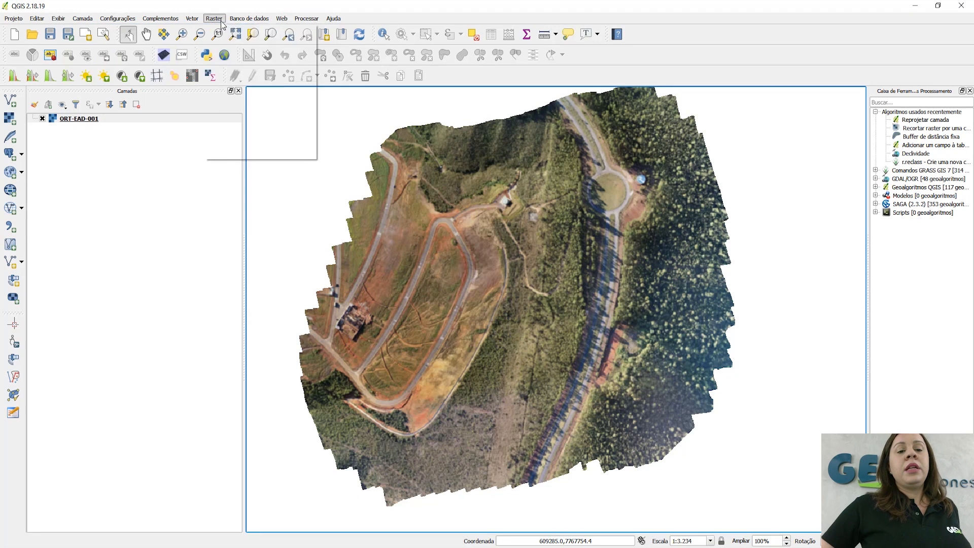
mouse_move(82, 19)
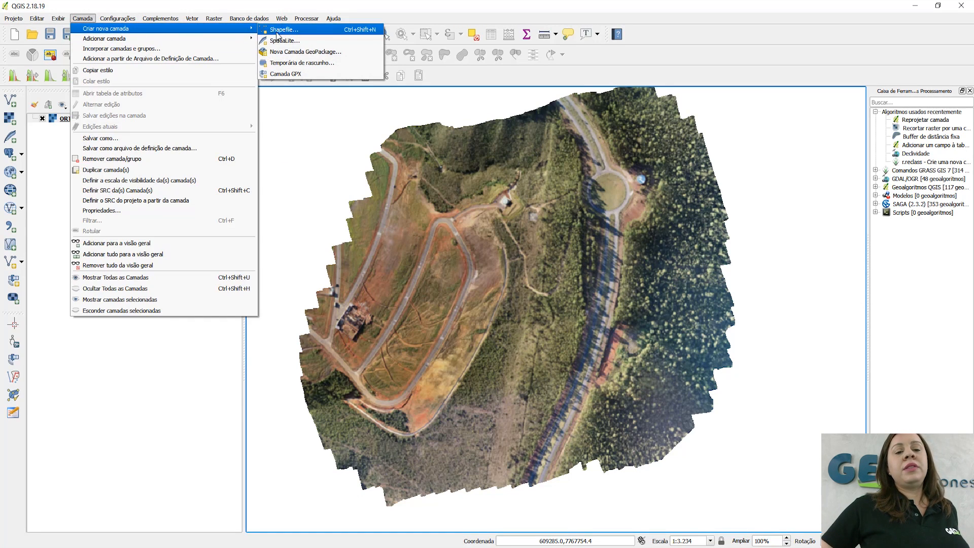
left_click(281, 32)
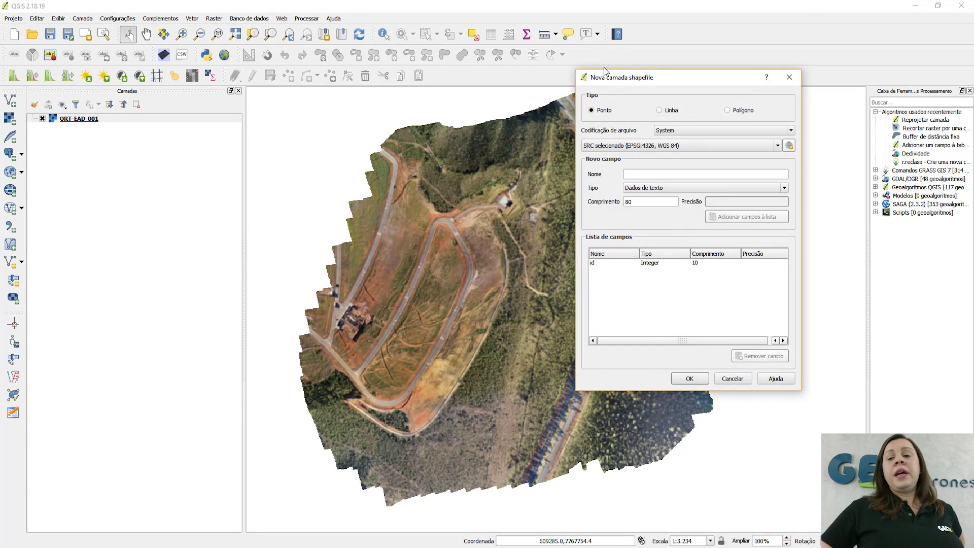
left_click(789, 79)
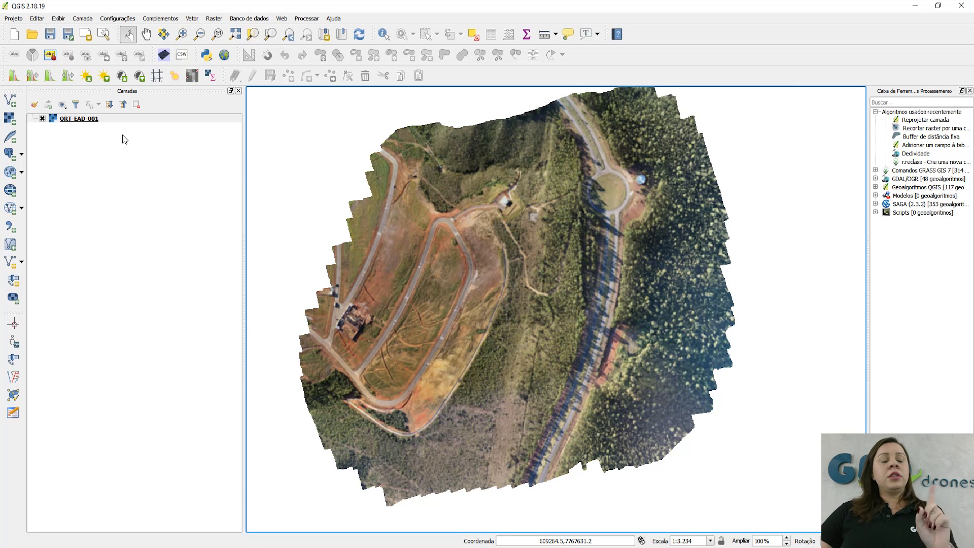
left_click(10, 100)
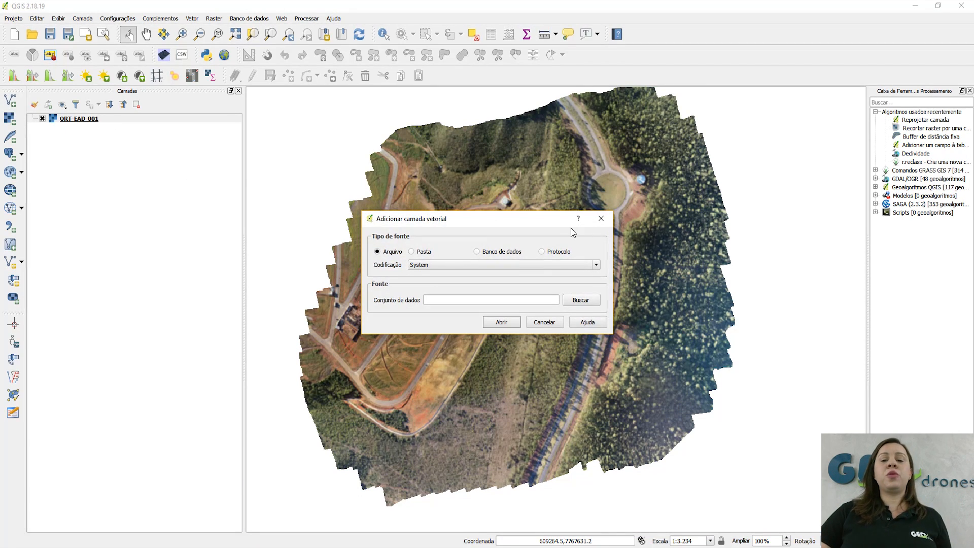
left_click(602, 219)
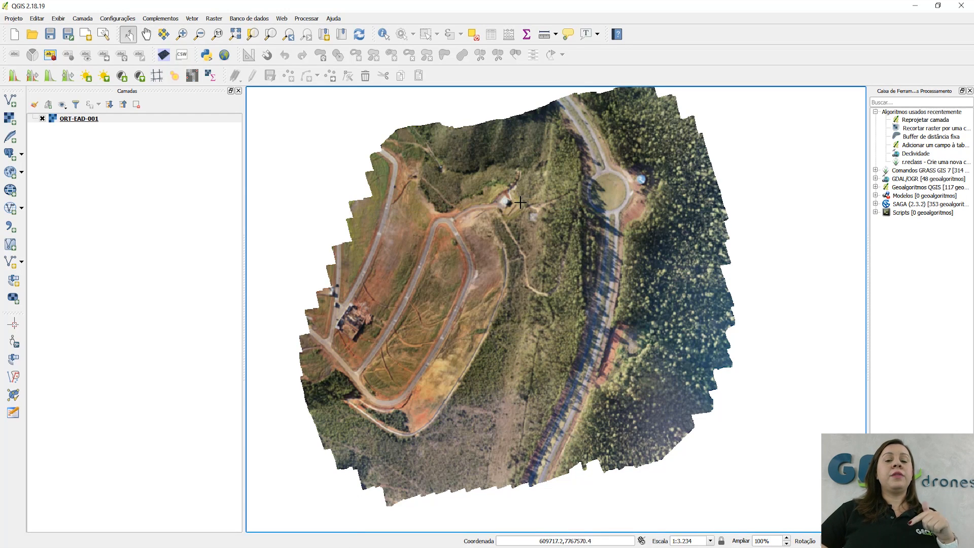
Add the vector layer ZONAS_UTM from the desktop folder MATERIAL_ALUNOS\EDICAO\SHP to the project
left_click(11, 103)
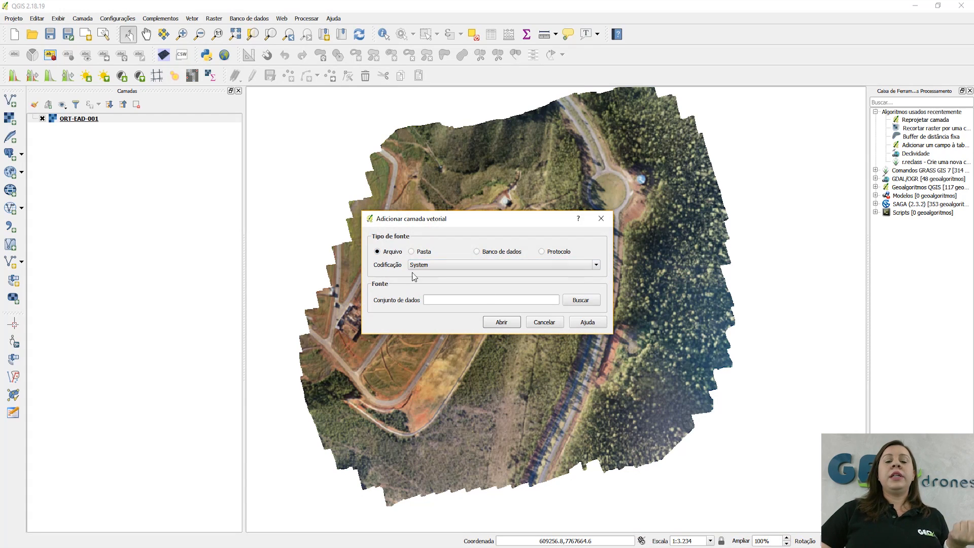
left_click(581, 304)
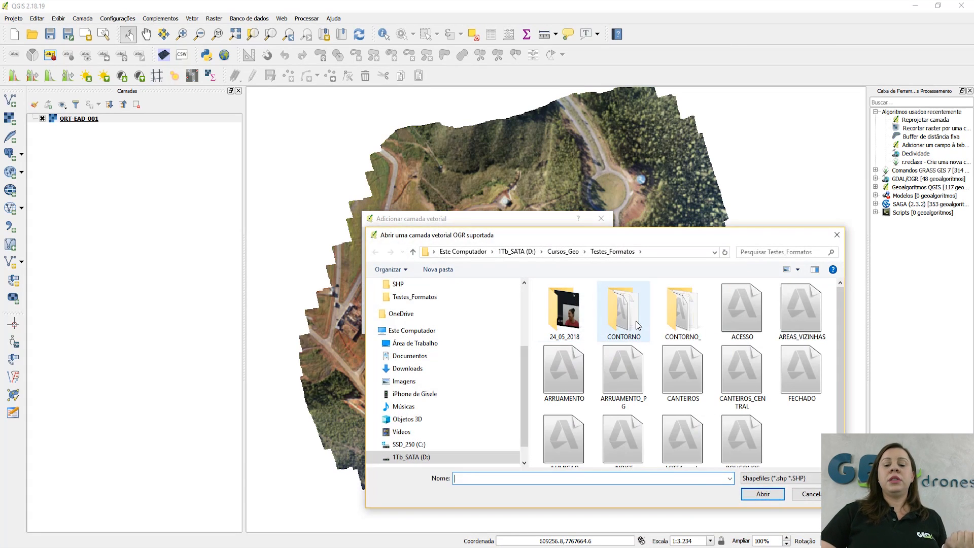
scroll(448, 307, "up", 2)
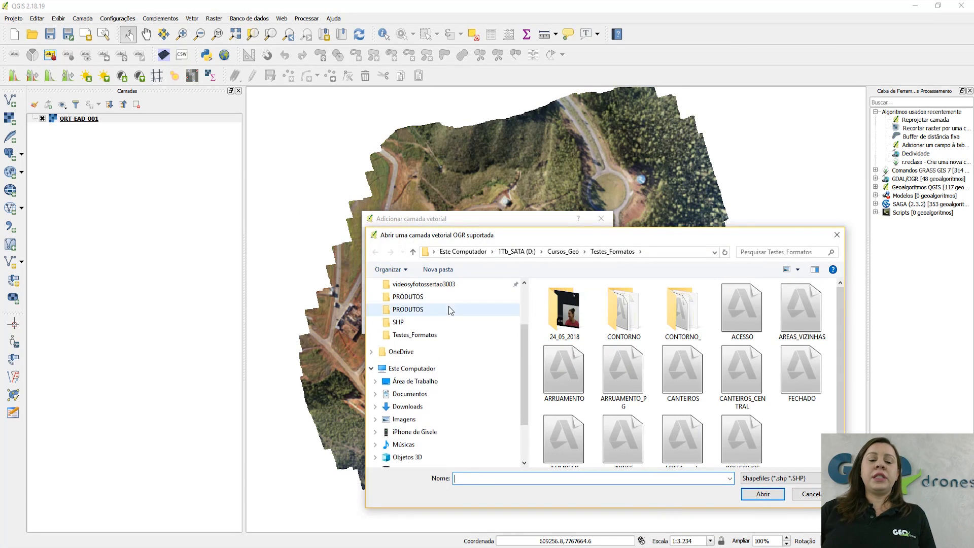
scroll(436, 317, "up", 2)
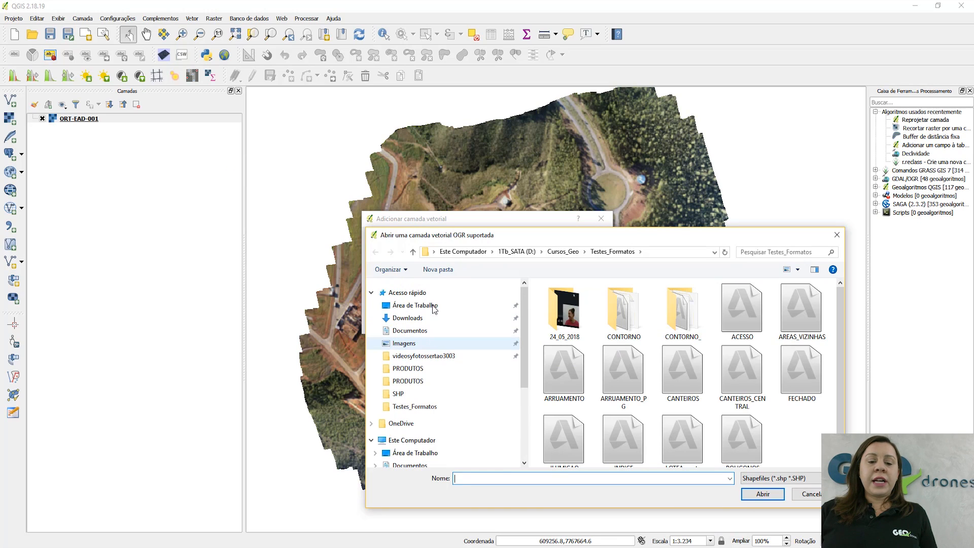
left_click(432, 306)
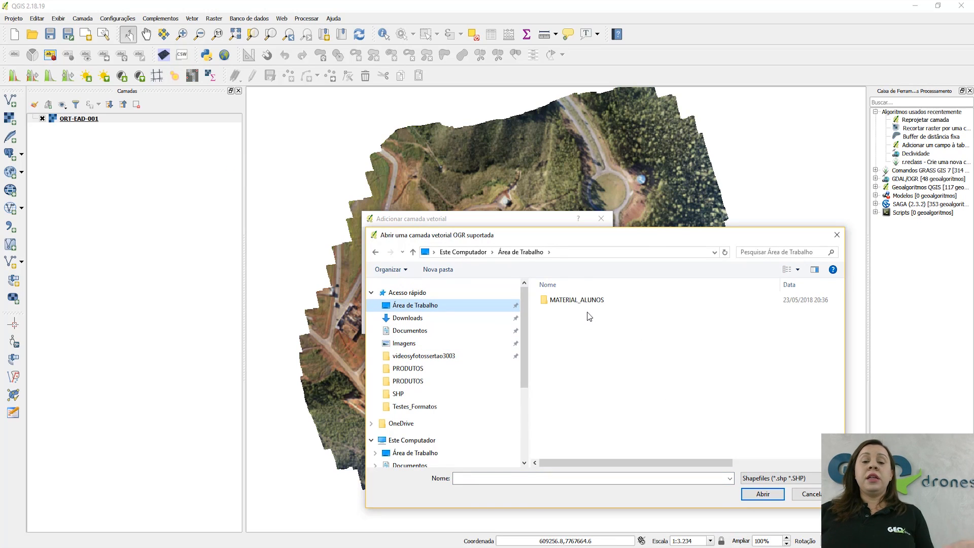
left_click(594, 304)
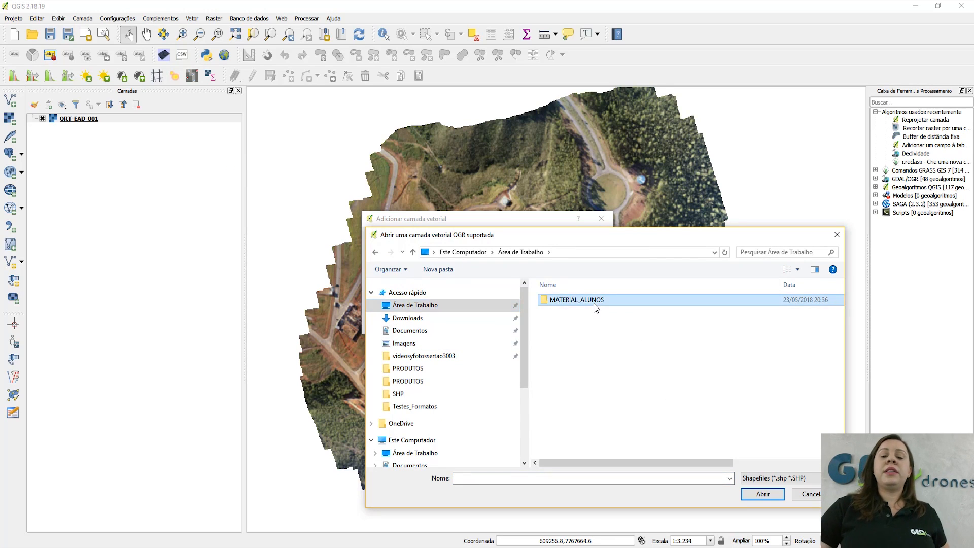
double_click(592, 303)
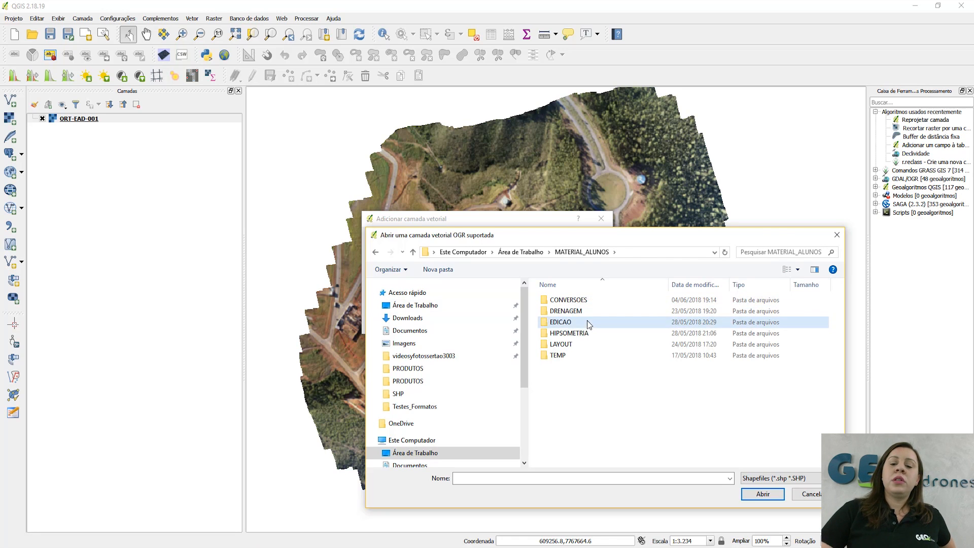
double_click(586, 321)
left_click(577, 333)
double_click(577, 333)
left_click(576, 301)
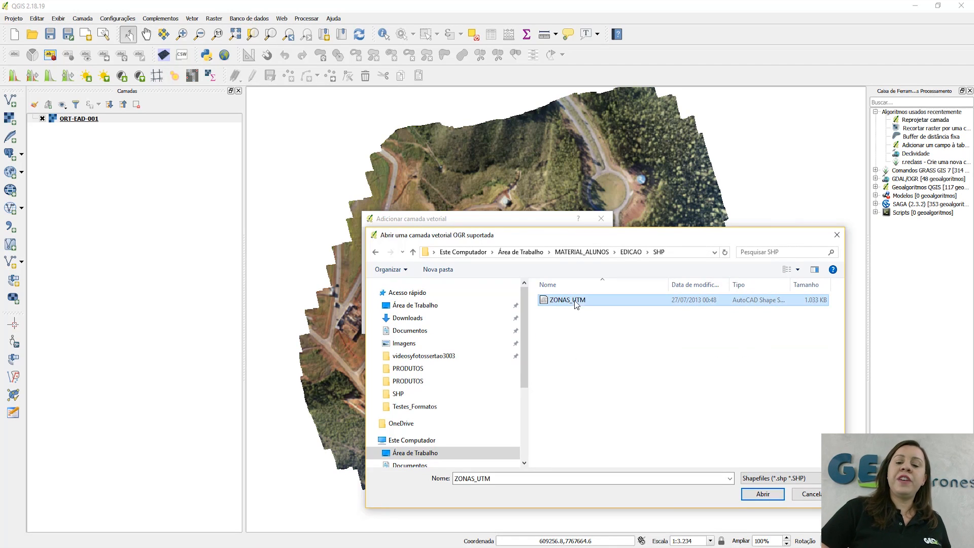
left_click(762, 495)
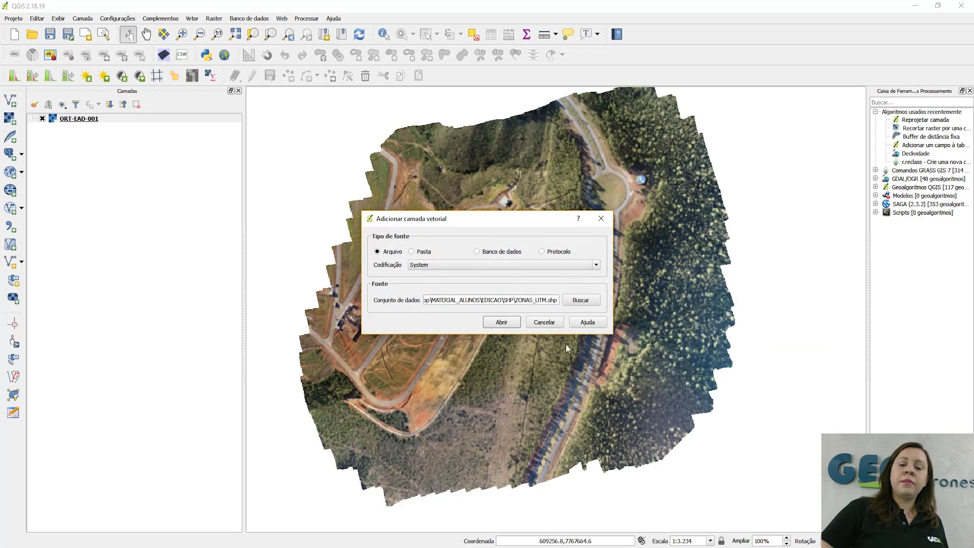
left_click(513, 322)
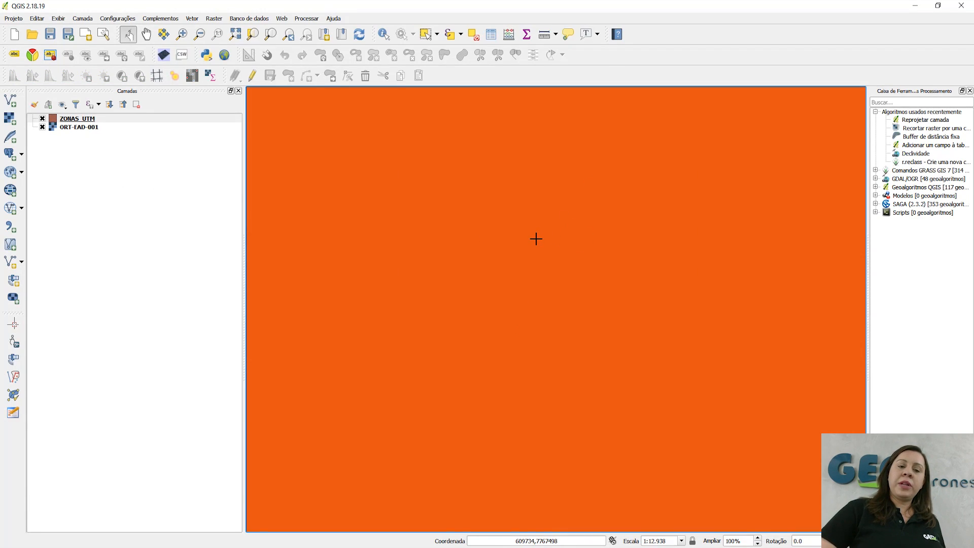
Reorder the layers so that the ORT-EAD-001 orthomosaic lies above ZONAS_UTM
left_click(90, 128)
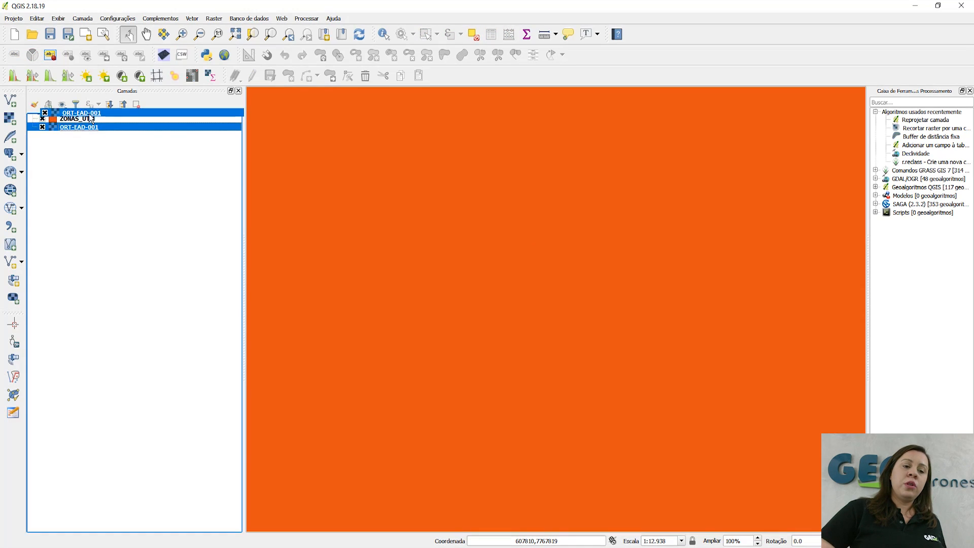
left_click(85, 121)
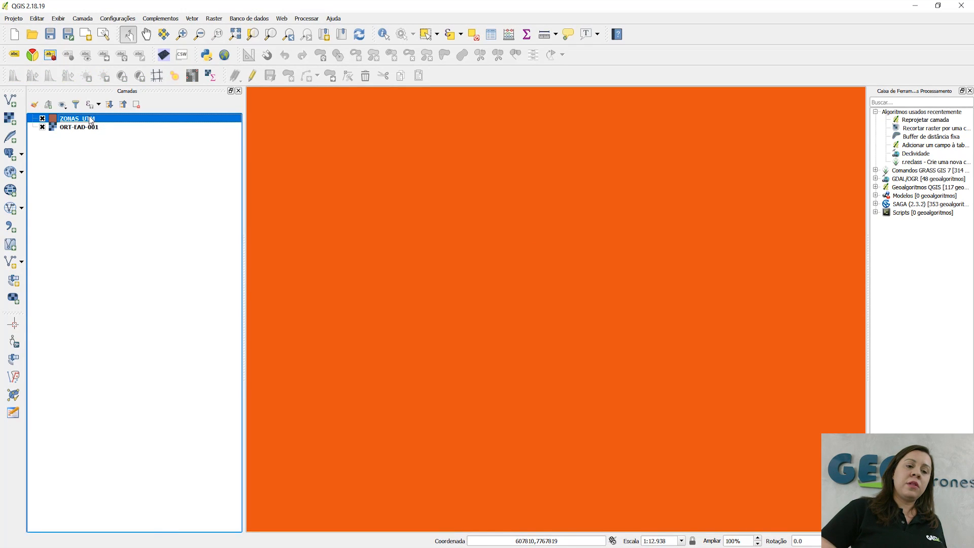
left_click_drag(89, 120, 89, 130)
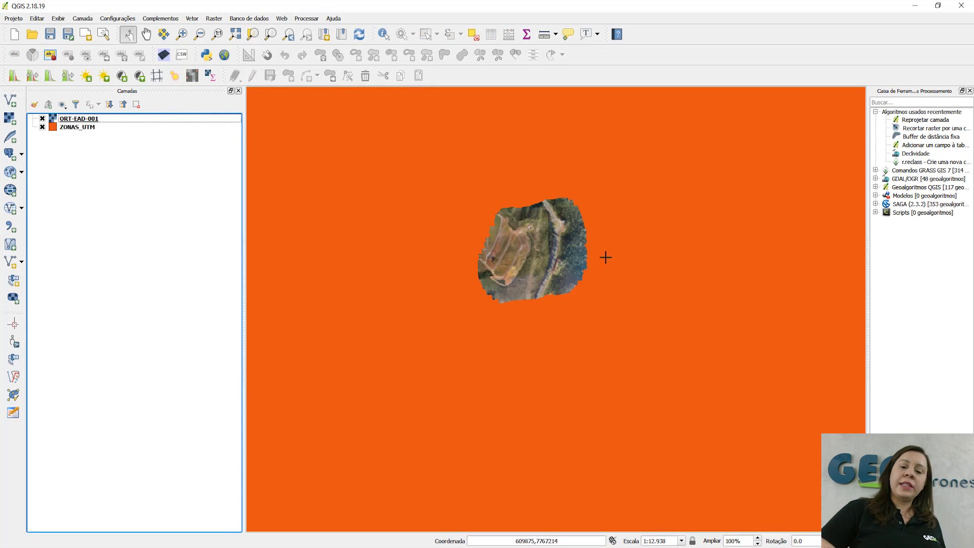
Try to identify the UTM zone polygon around the orthomosaic and float the Identify Results panel over the map
scroll(570, 254, "down", 8)
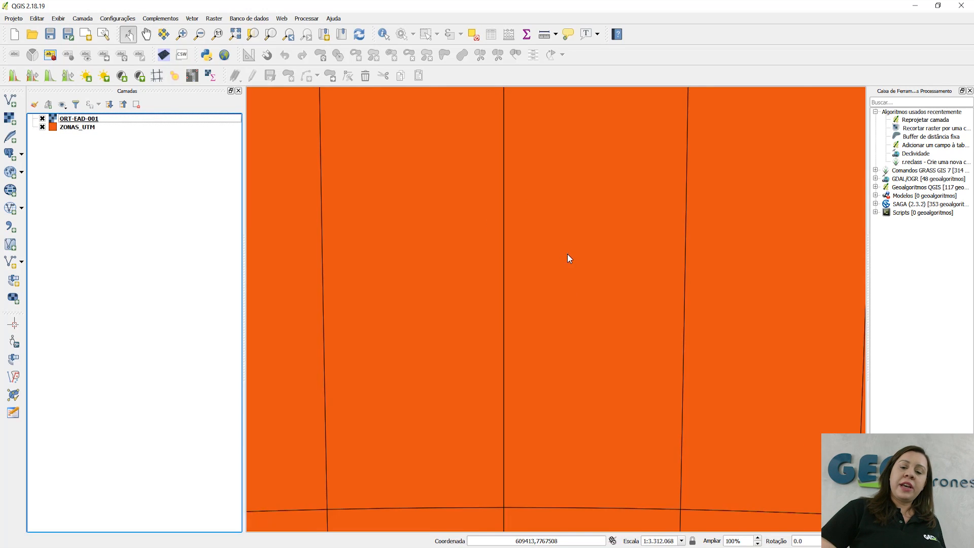
scroll(567, 254, "down", 1)
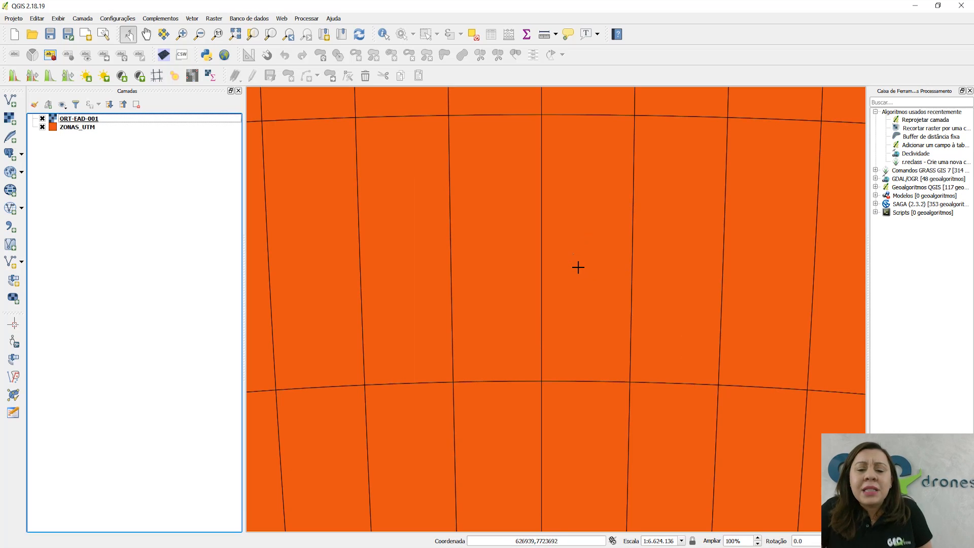
scroll(582, 269, "up", 1)
scroll(576, 255, "up", 1)
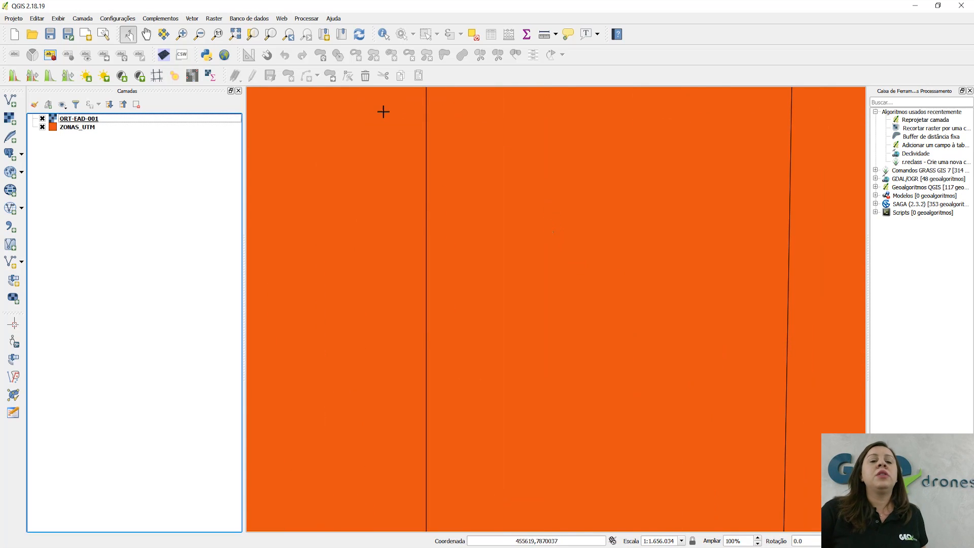
left_click(382, 35)
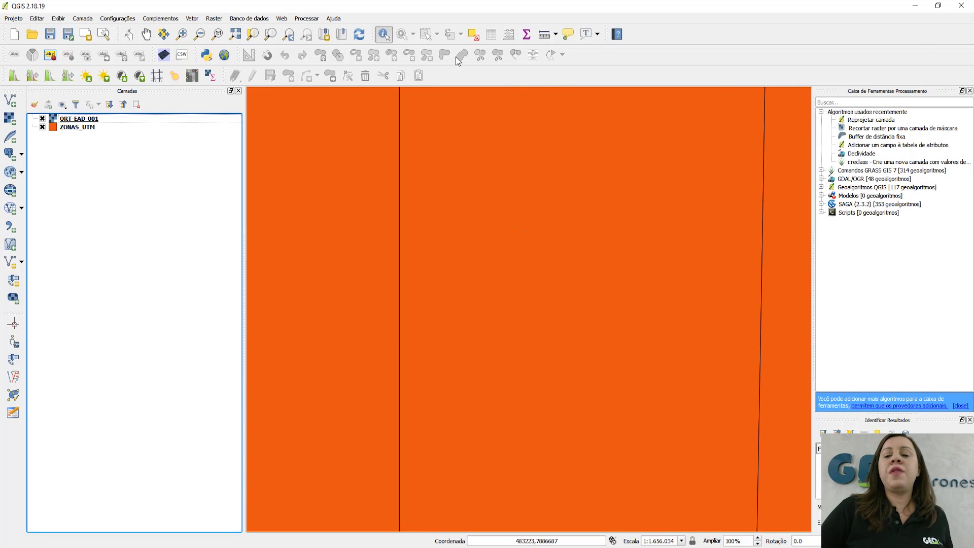
left_click(690, 142)
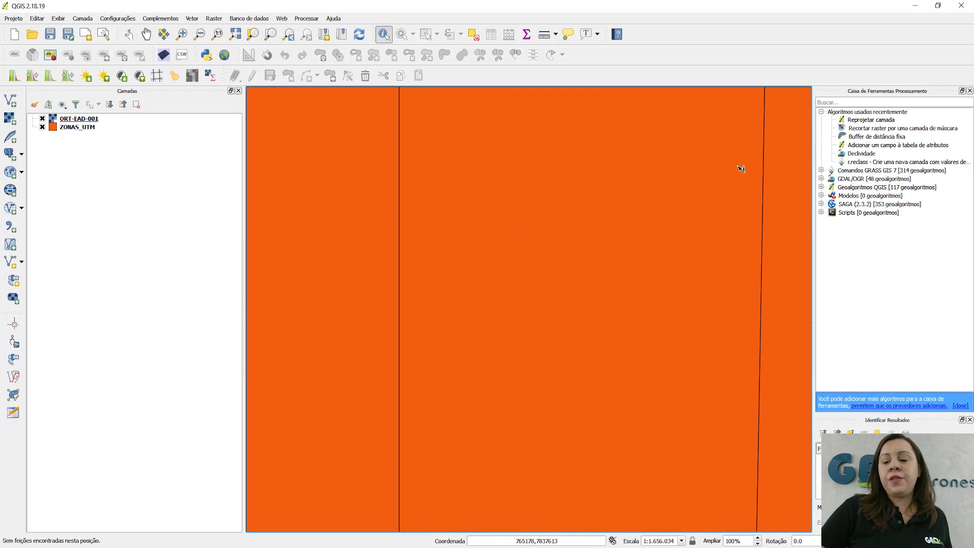
left_click_drag(887, 422, 703, 118)
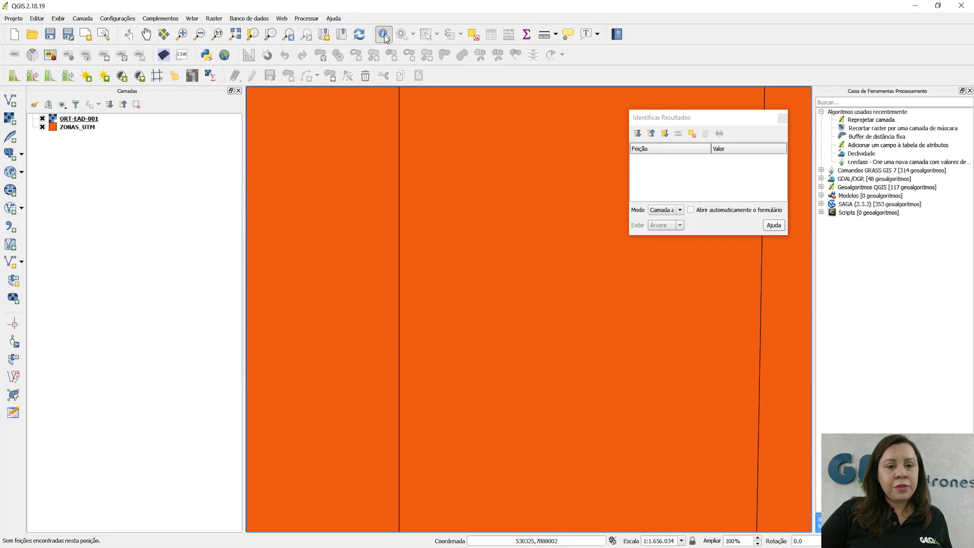
Hide the ORT-EAD-001 layer and try to identify the zone polygon again in current-layer mode, then close the identify results
left_click(42, 118)
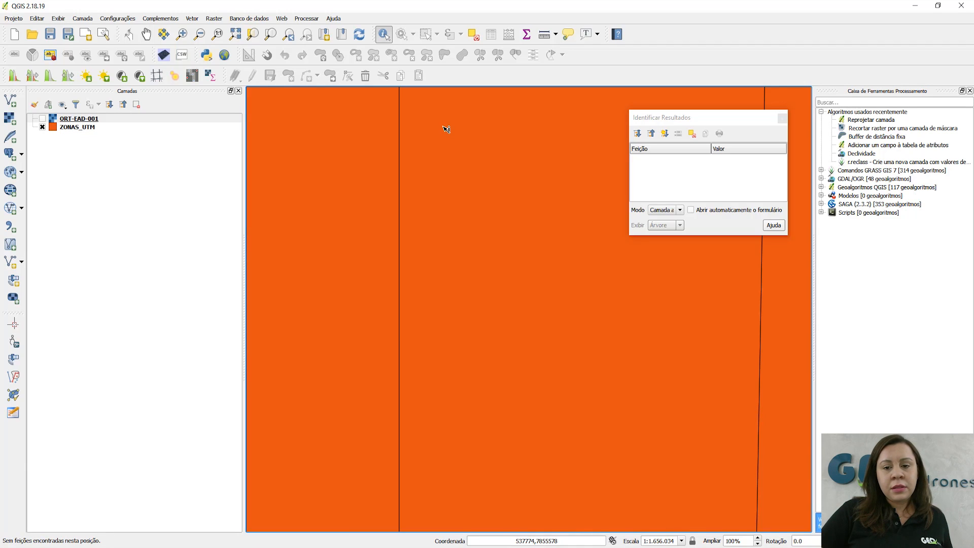
left_click(680, 211)
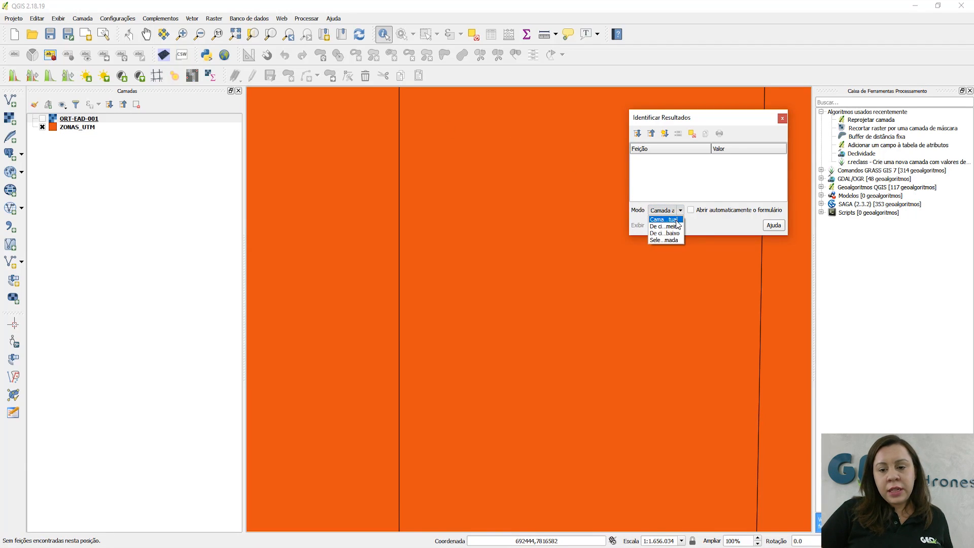
left_click(675, 221)
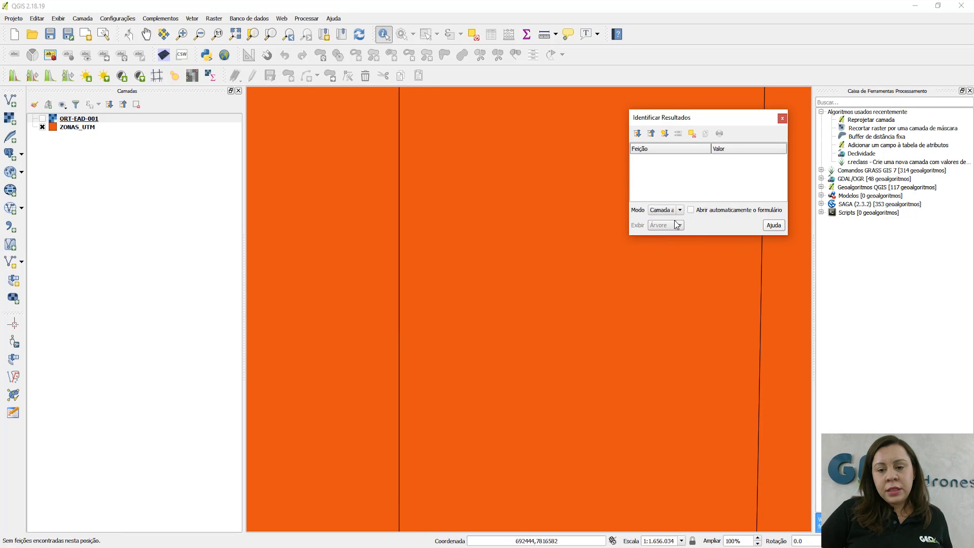
left_click(580, 169)
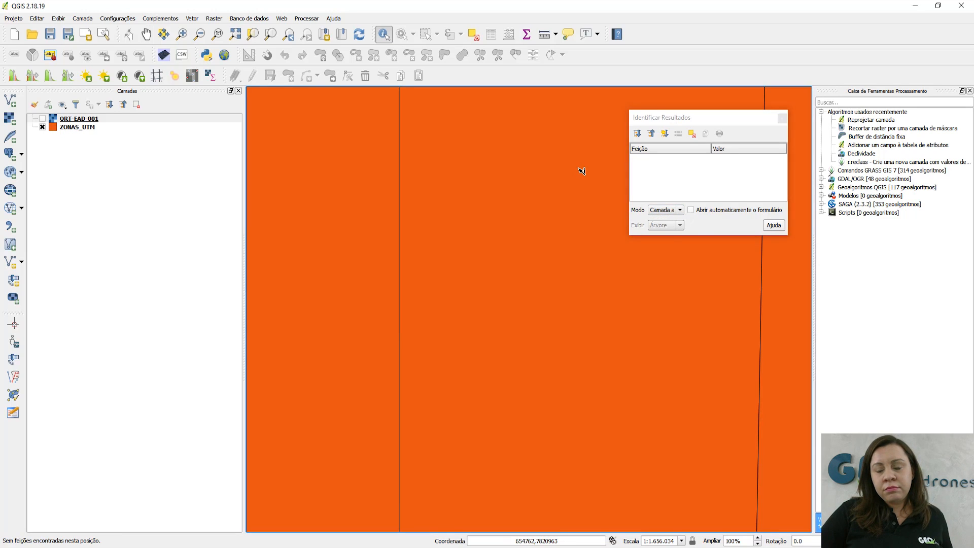
left_click(783, 119)
Label the ZONAS_UTM polygons with the ZONE field and check the zone labels around the redisplayed orthomosaic
left_click(89, 127)
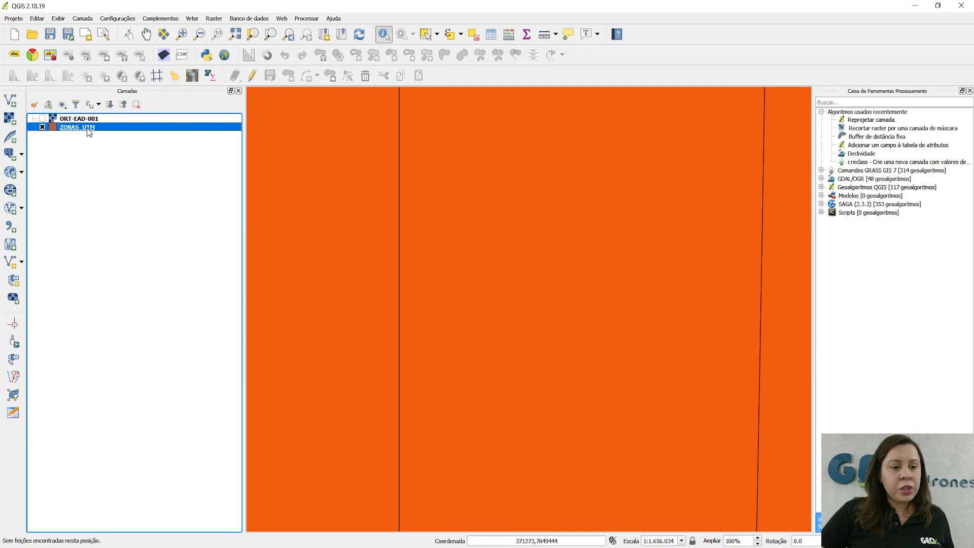
right_click(90, 130)
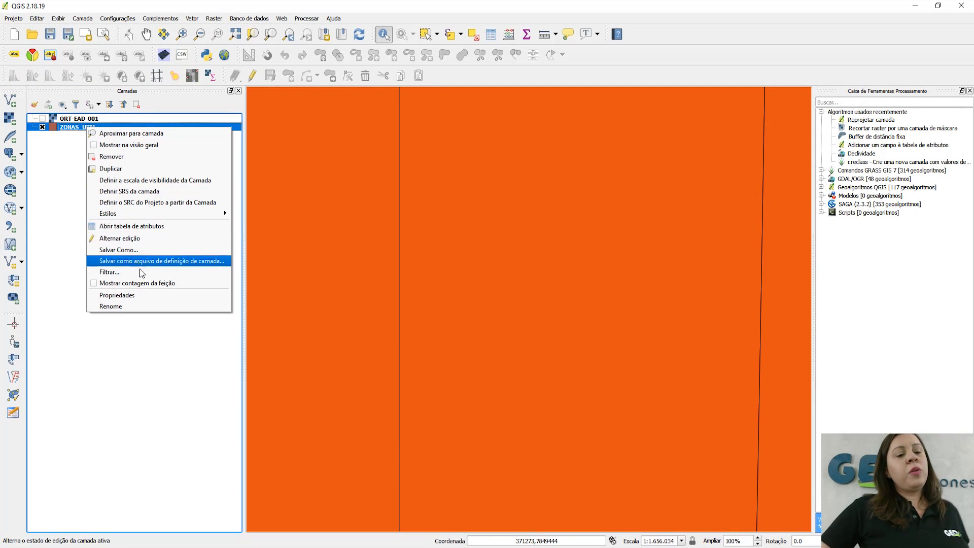
left_click(155, 294)
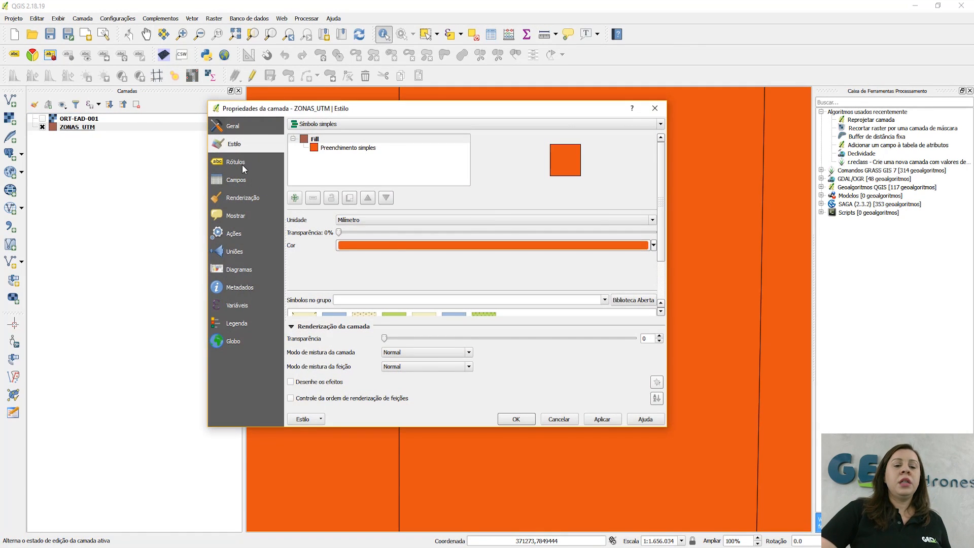
left_click(242, 163)
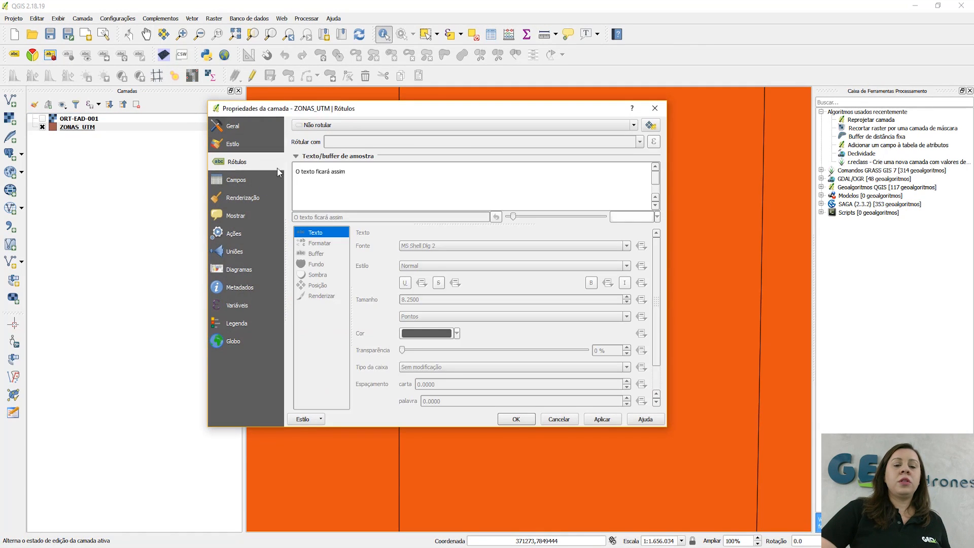
left_click(629, 125)
left_click(544, 145)
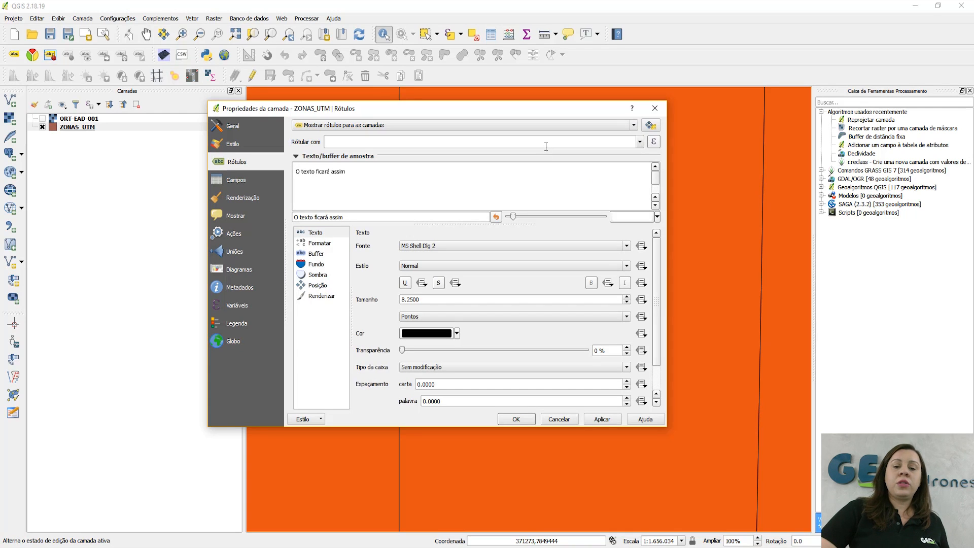
left_click(640, 142)
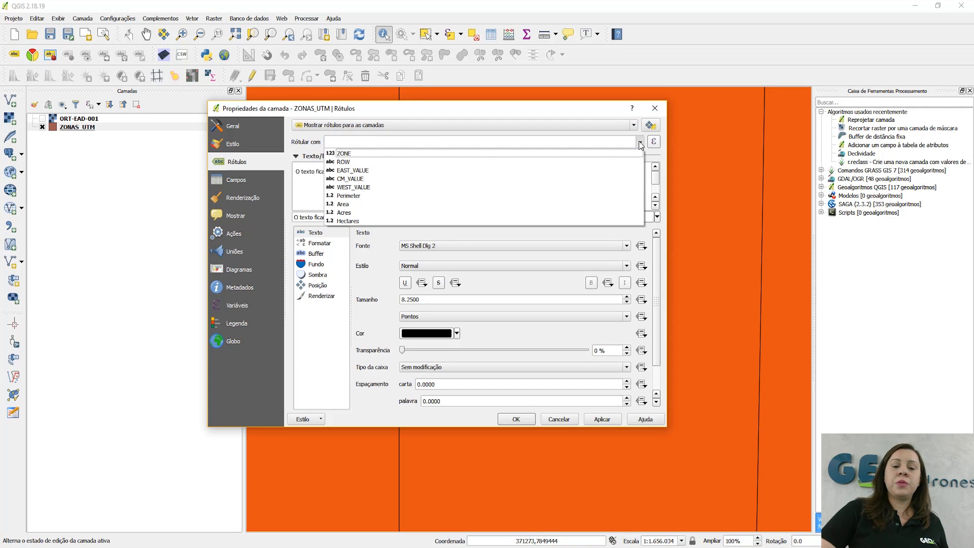
left_click(411, 156)
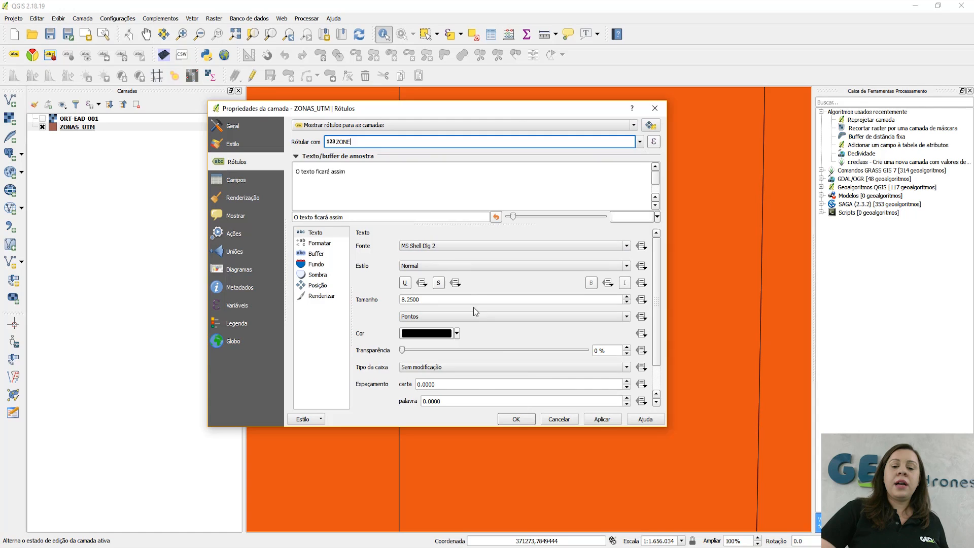
left_click(528, 420)
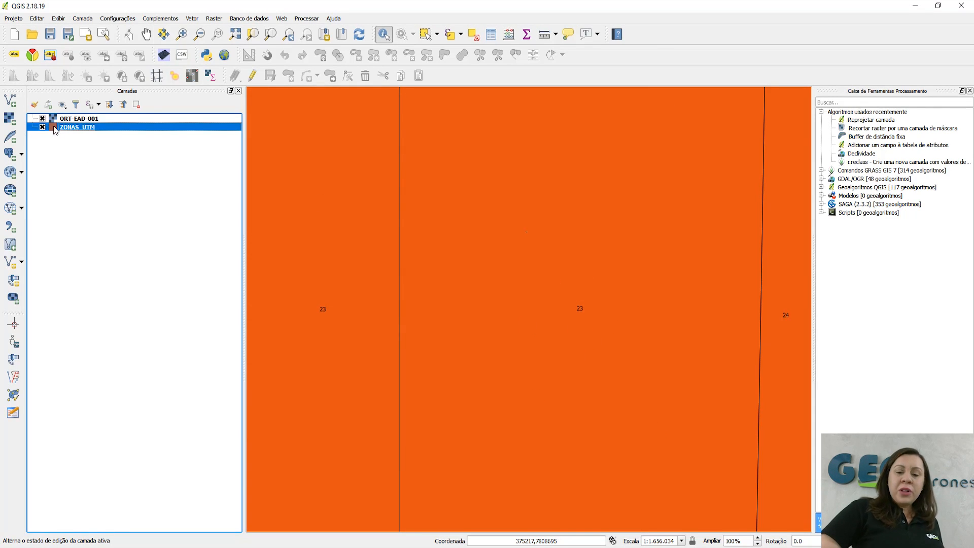
scroll(495, 290, "up", 2)
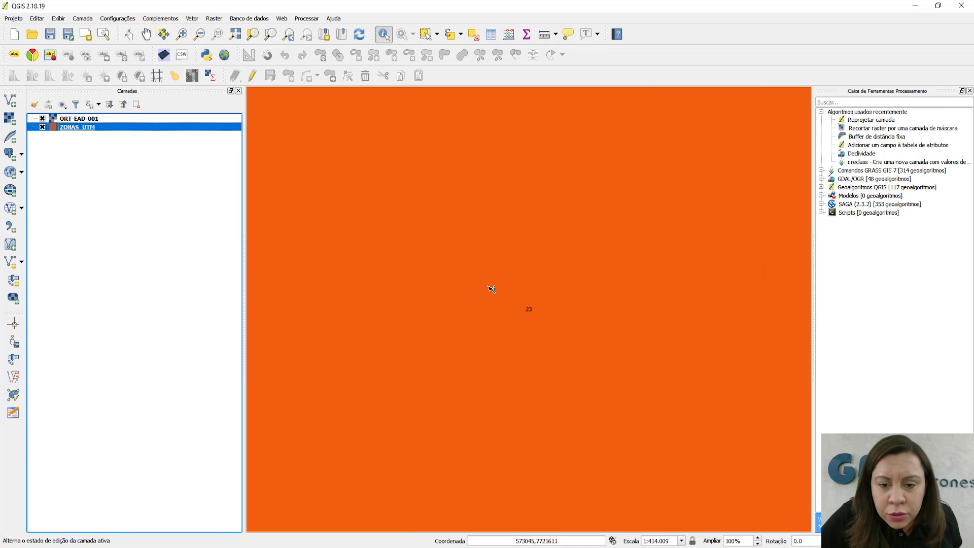
scroll(491, 289, "down", 1)
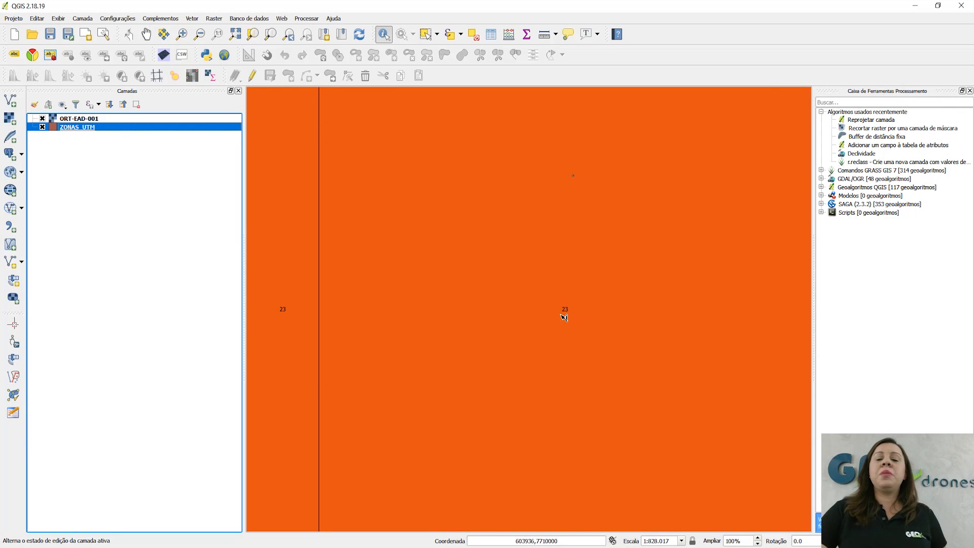
scroll(579, 295, "down", 1)
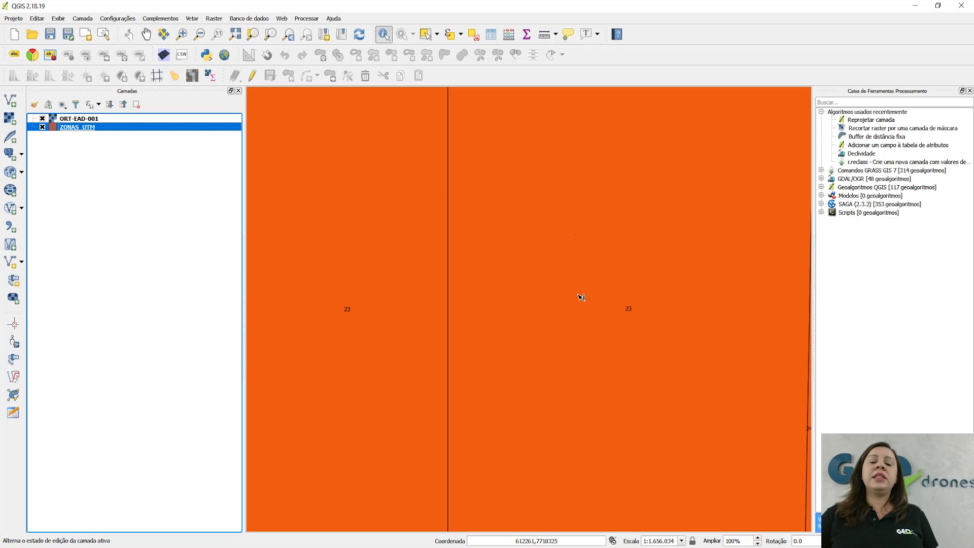
scroll(581, 297, "down", 1)
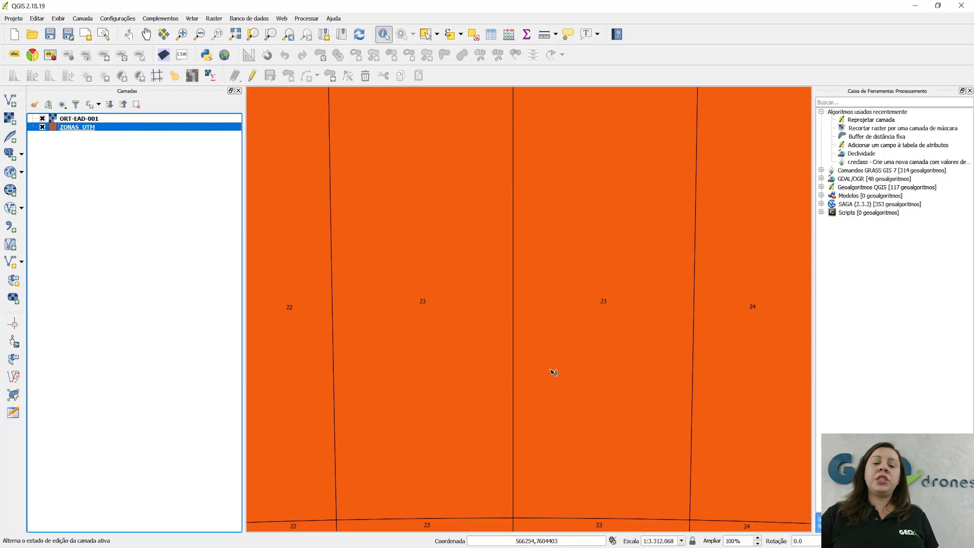
Remove the ZONAS_UTM layer from the project and zoom to the full extent of ORT-EAD-001
right_click(77, 130)
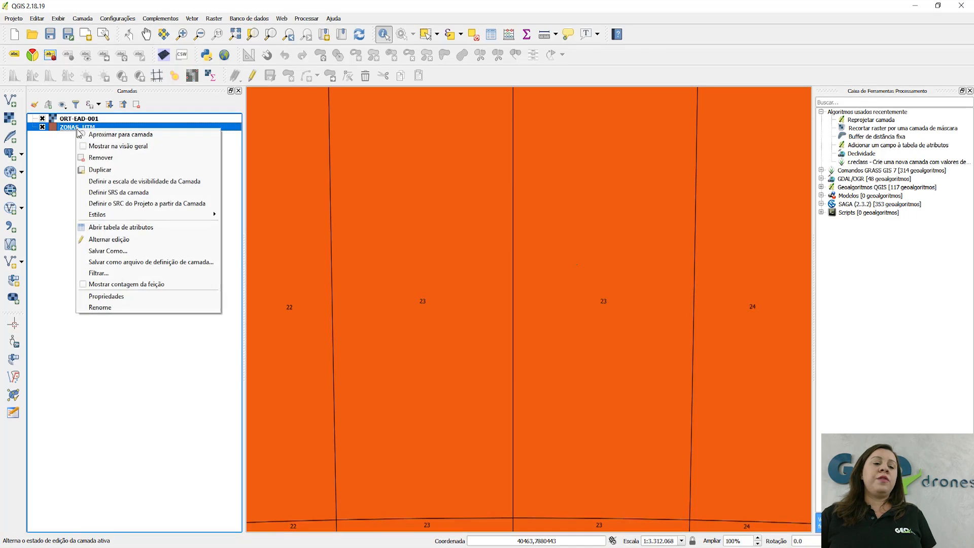
left_click(113, 159)
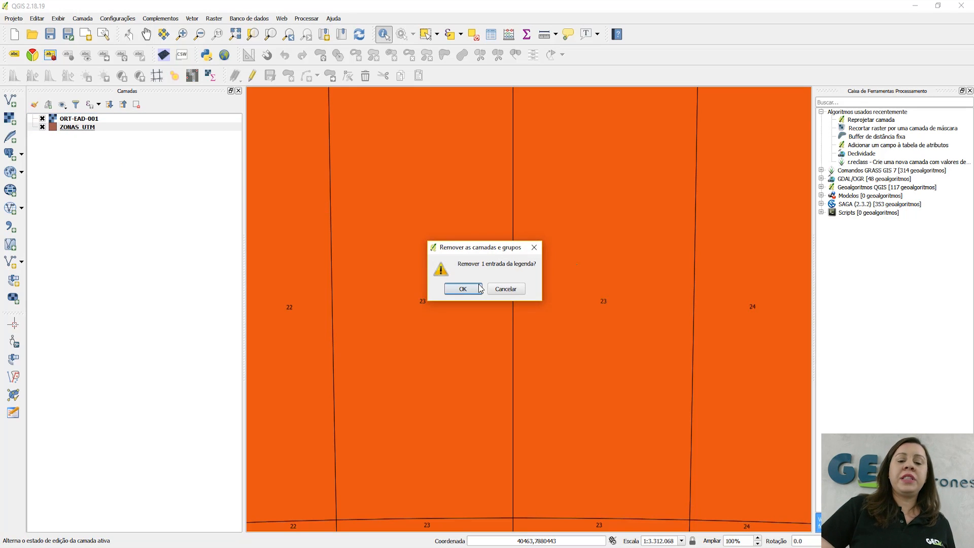
left_click(480, 289)
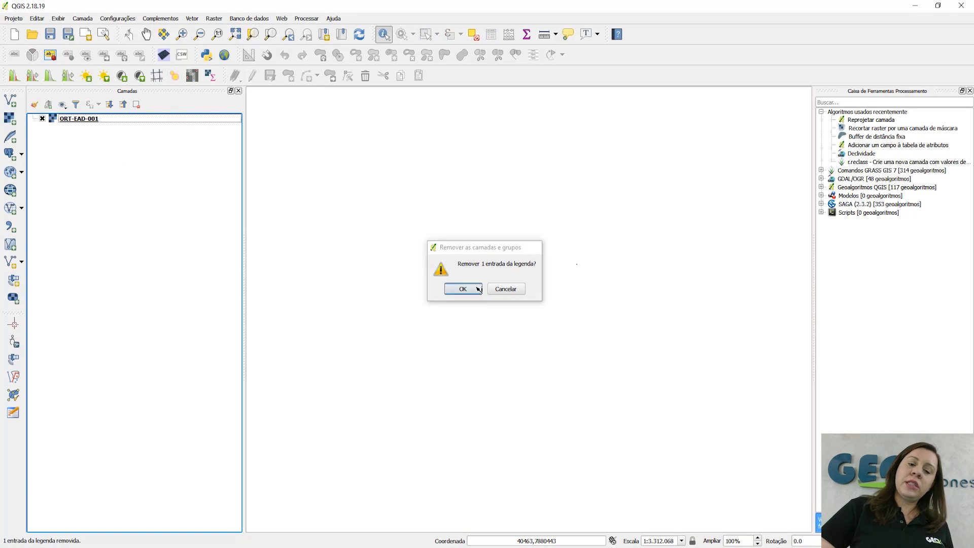
left_click(85, 121)
right_click(85, 121)
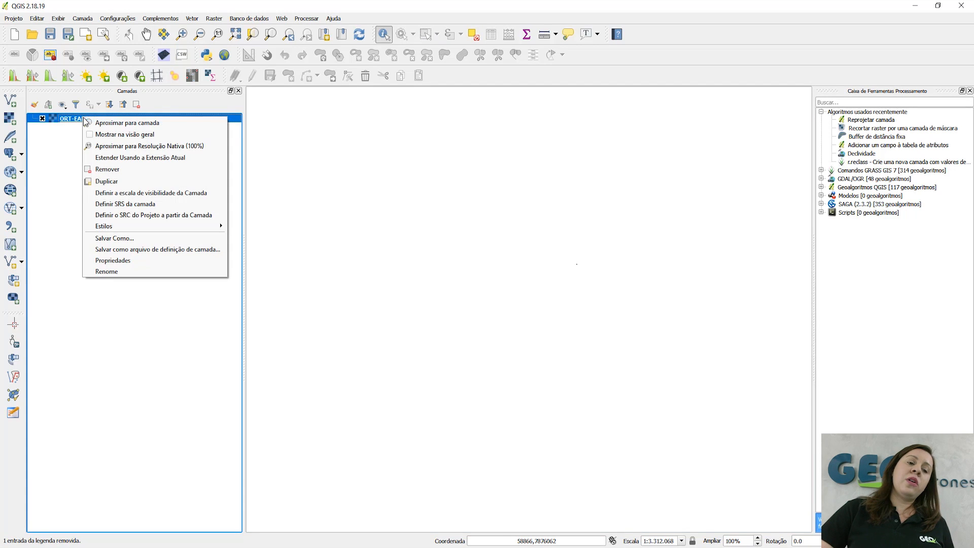
left_click(121, 127)
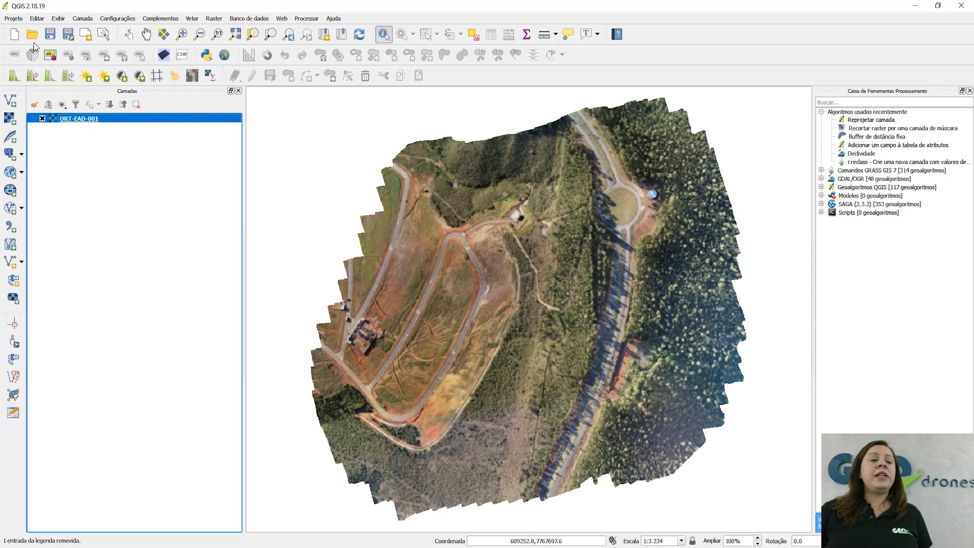
Set the project's coordinate reference system to SIRGAS 2000 / UTM zone 23S (EPSG:31983), filtering the available systems by SIRGAS
left_click(14, 18)
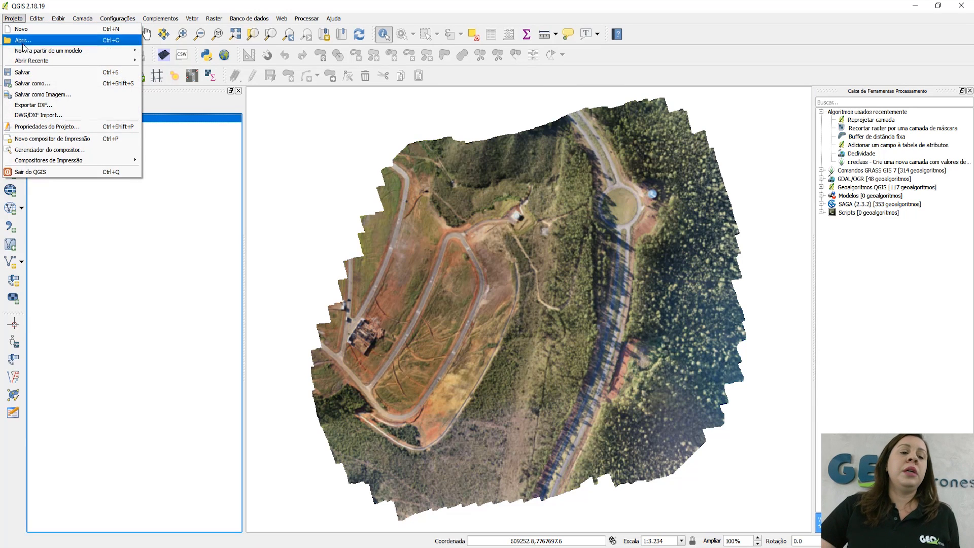
left_click(74, 128)
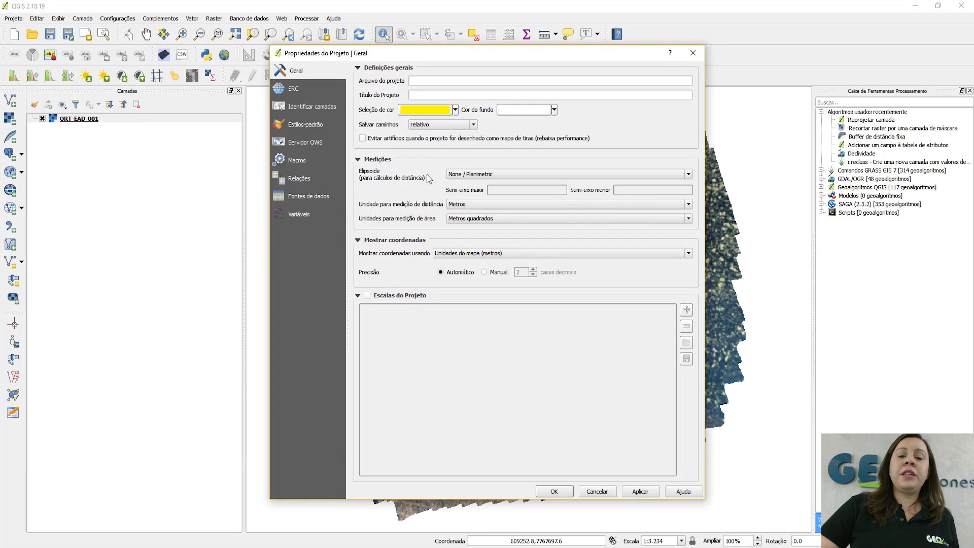
left_click(295, 90)
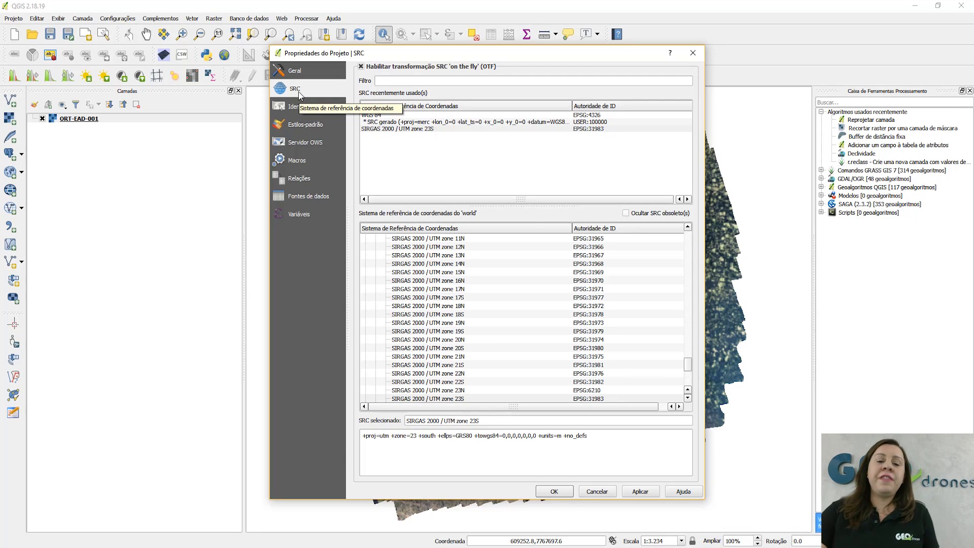
left_click(439, 129)
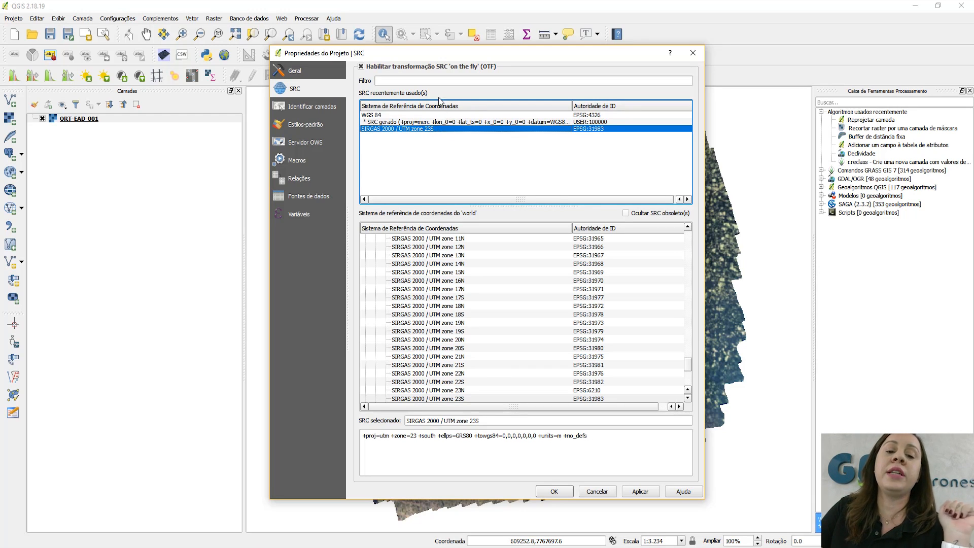
left_click(432, 82)
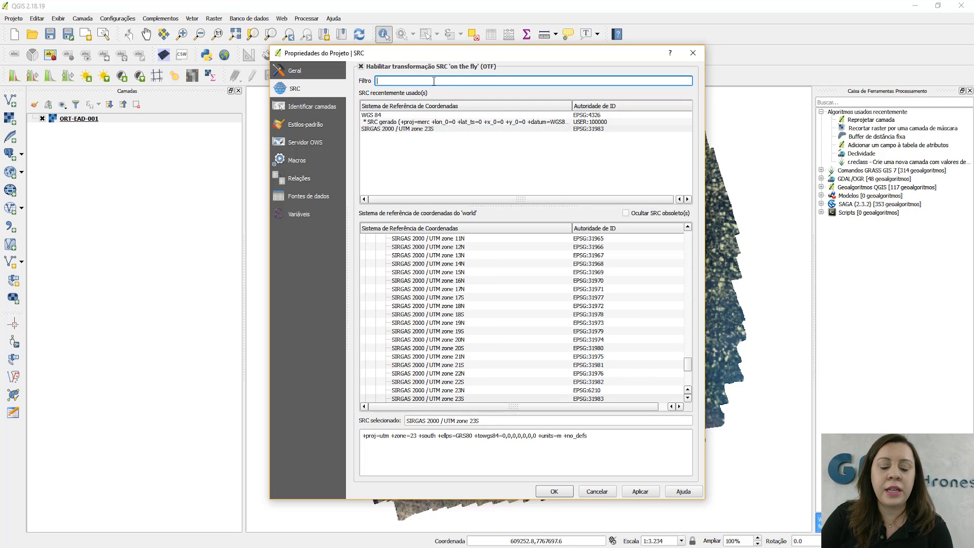
type("SIR")
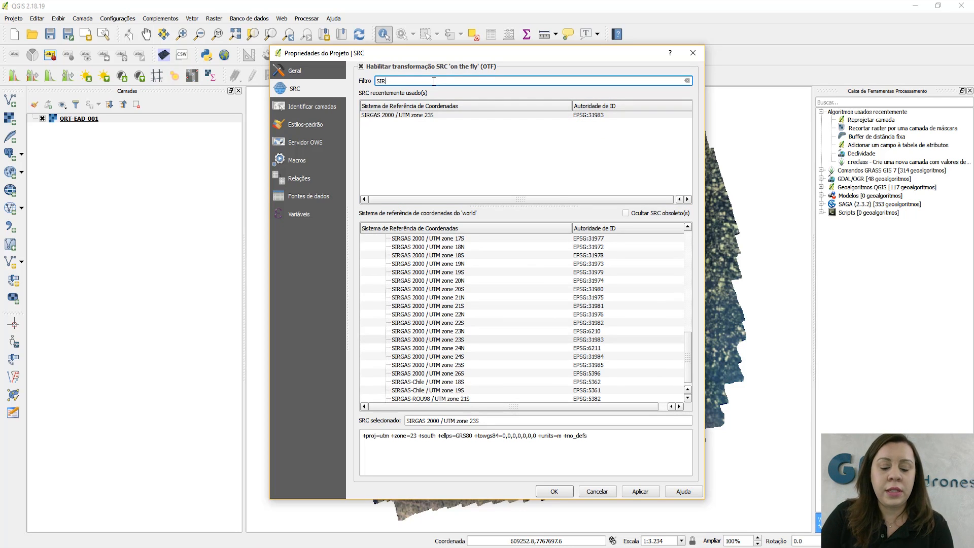
type("GAS")
scroll(521, 286, "down", 1)
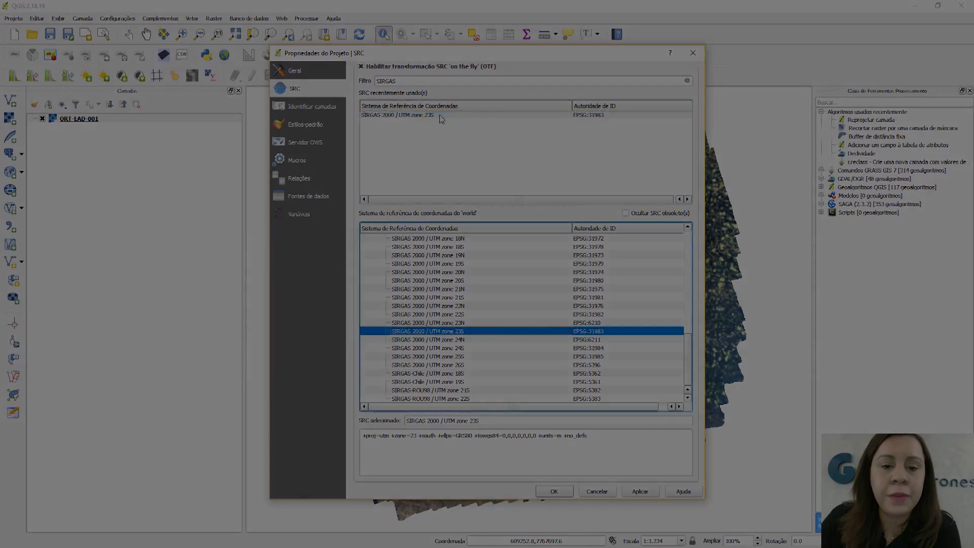
left_click(435, 115)
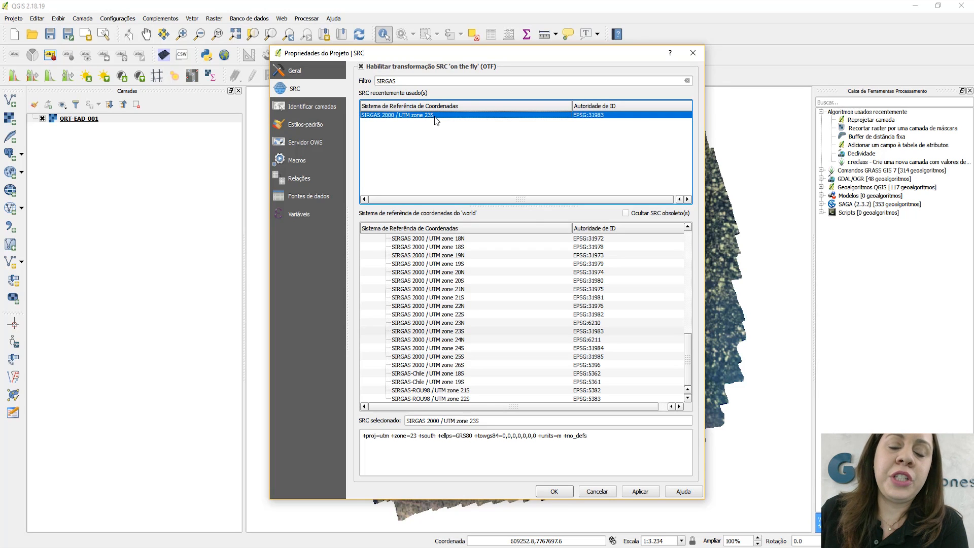
left_click(568, 494)
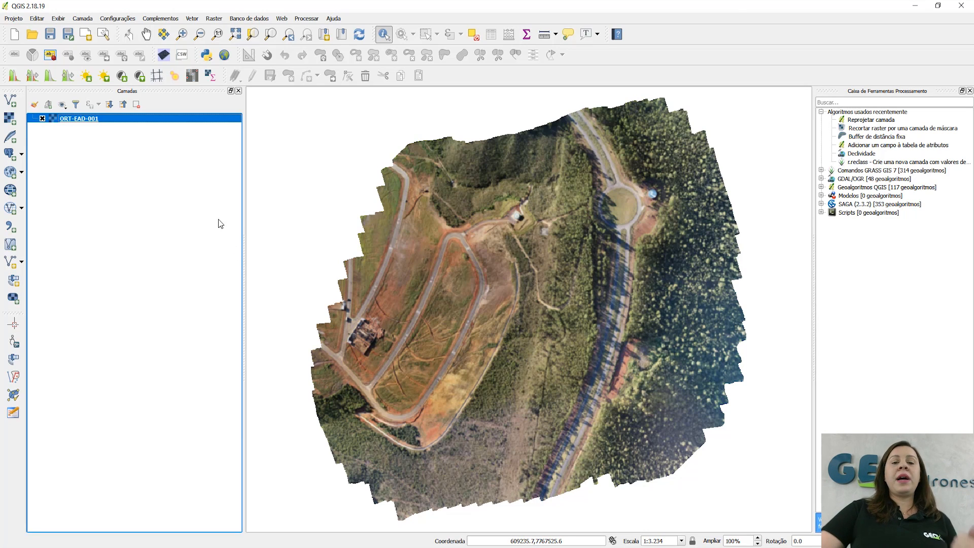
Check the coordinate reference system assigned to the ORT-EAD-001 layer in its general properties
right_click(77, 119)
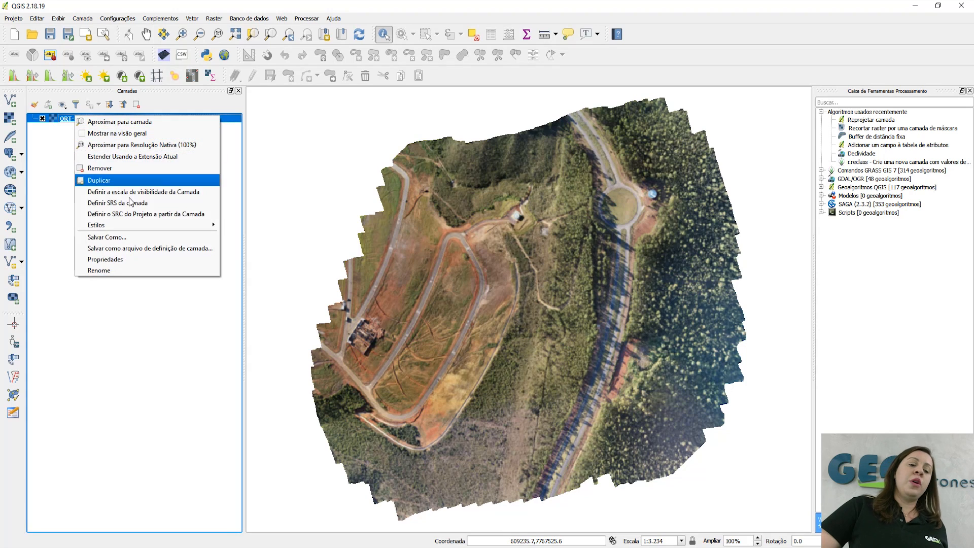
left_click(153, 259)
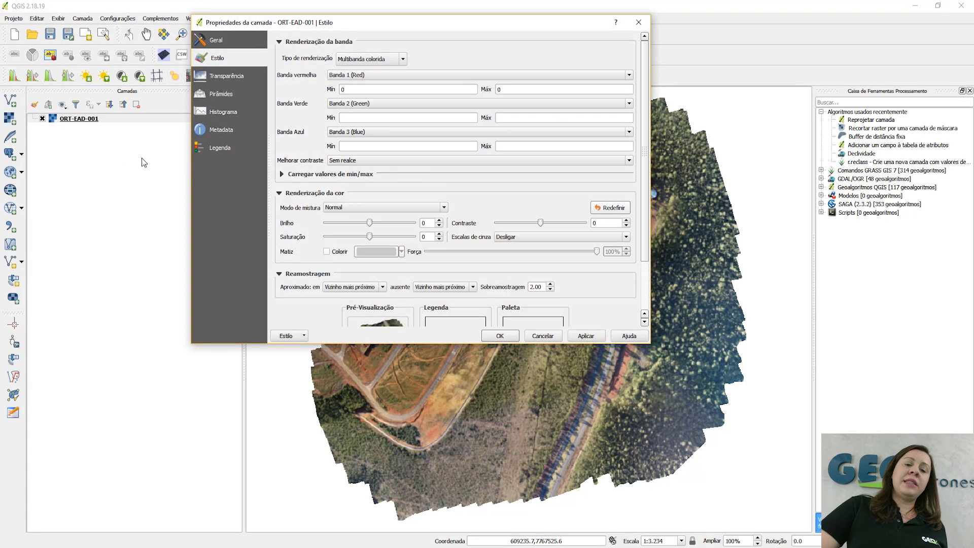
left_click(227, 45)
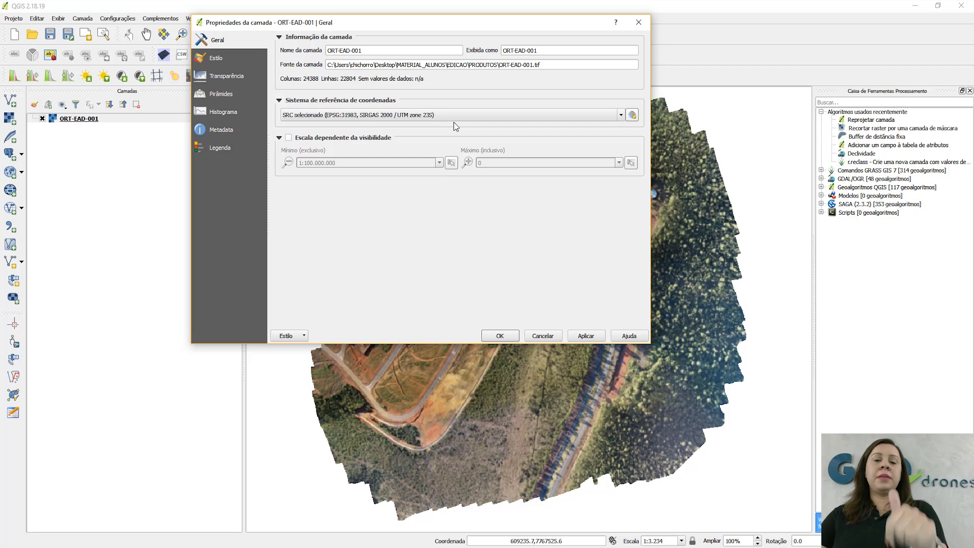
left_click(500, 336)
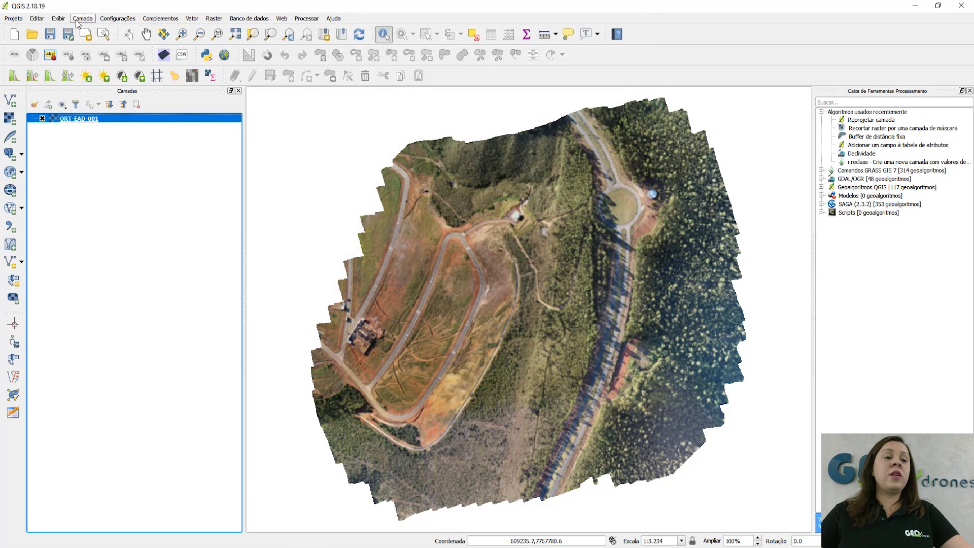
Save the project as AULA_03 in the EDICAO folder of MATERIAL_ALUNOS
left_click(14, 19)
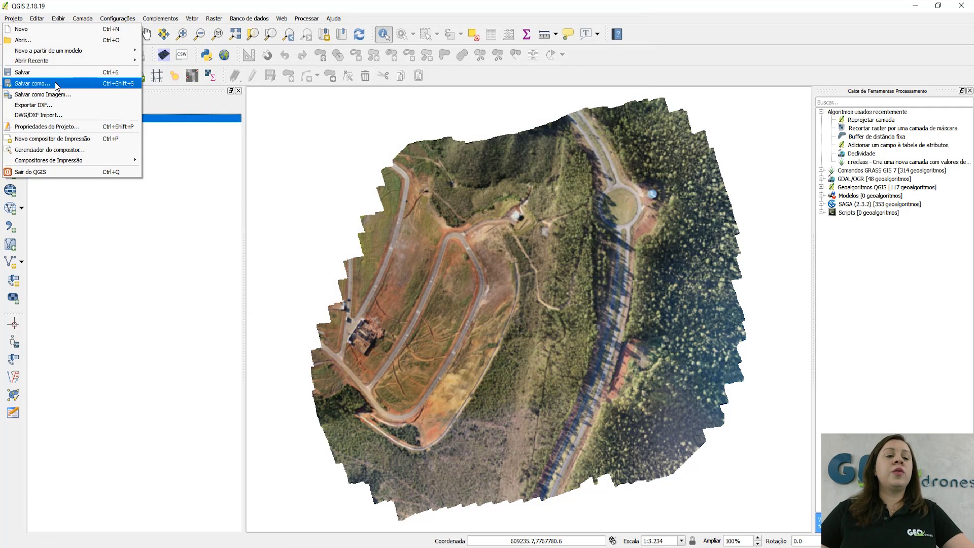
left_click(54, 83)
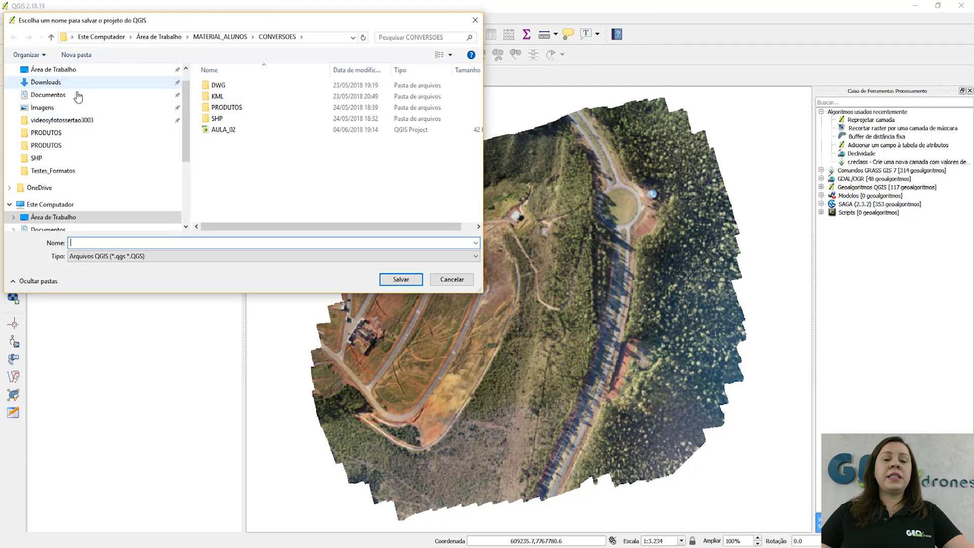
left_click(53, 35)
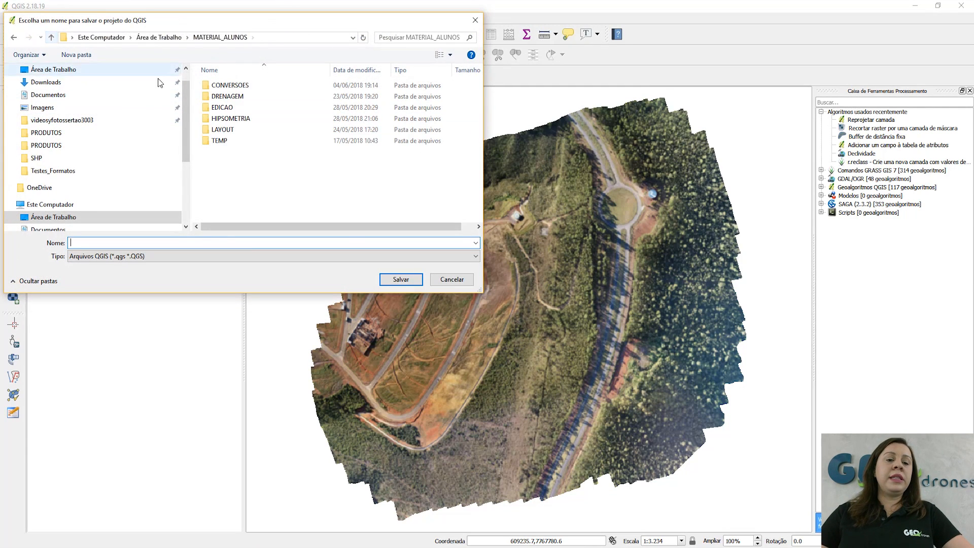
double_click(229, 109)
left_click(128, 243)
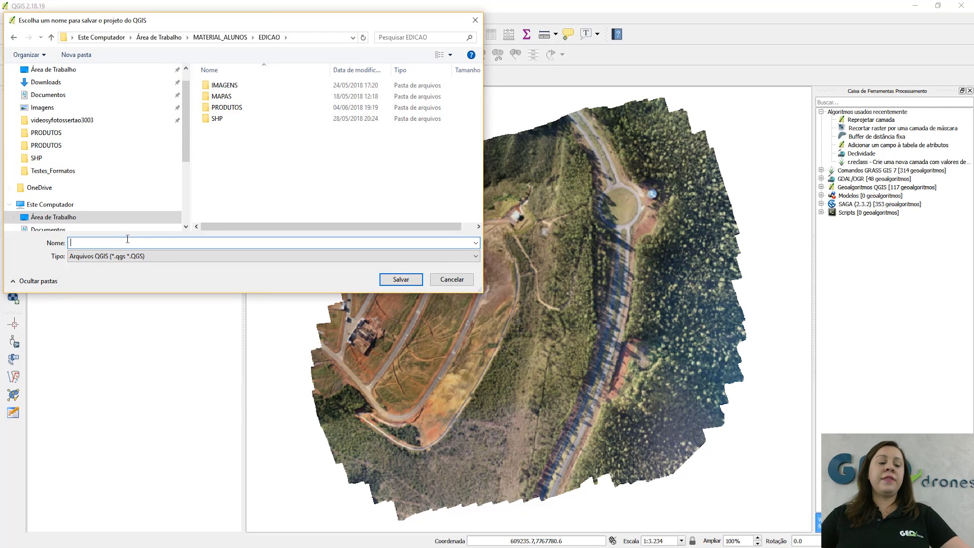
type("AULA")
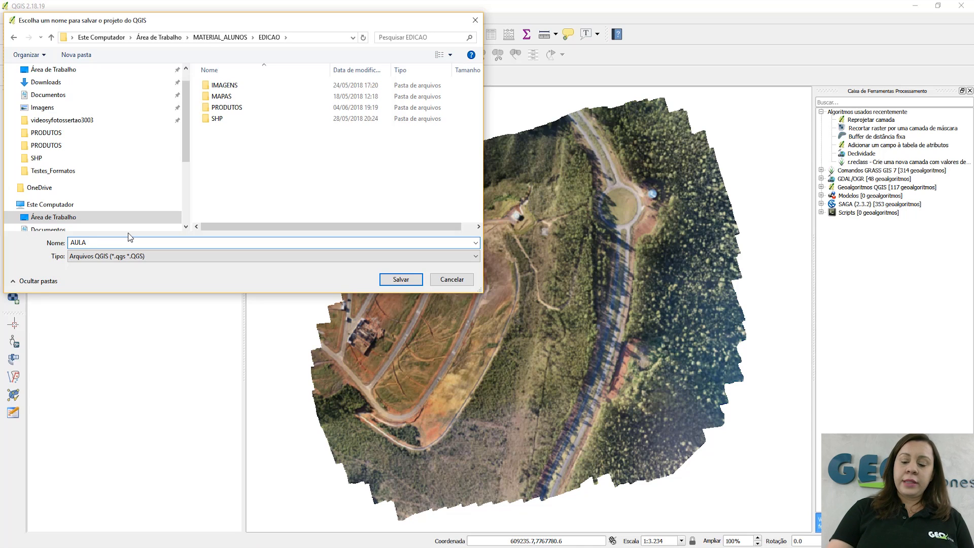
type("_03")
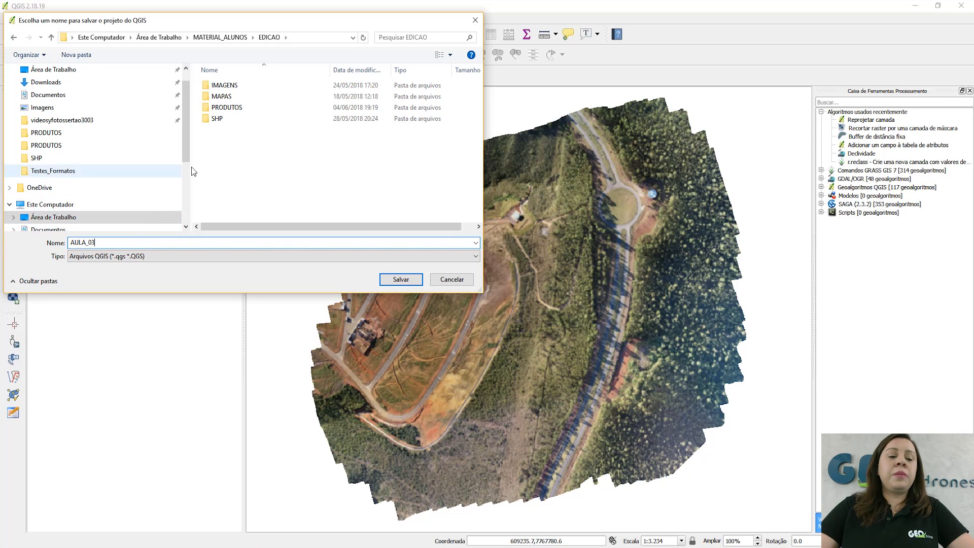
left_click(400, 279)
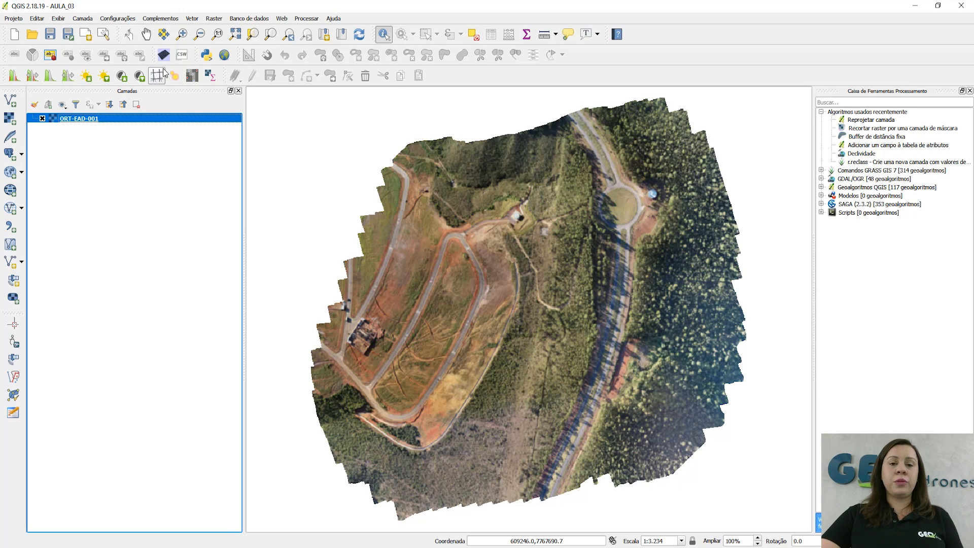
Start a new point shapefile layer using the project's SIRGAS 2000 / UTM zone 23S reference system and uncover more of the orthomosaic
left_click(83, 19)
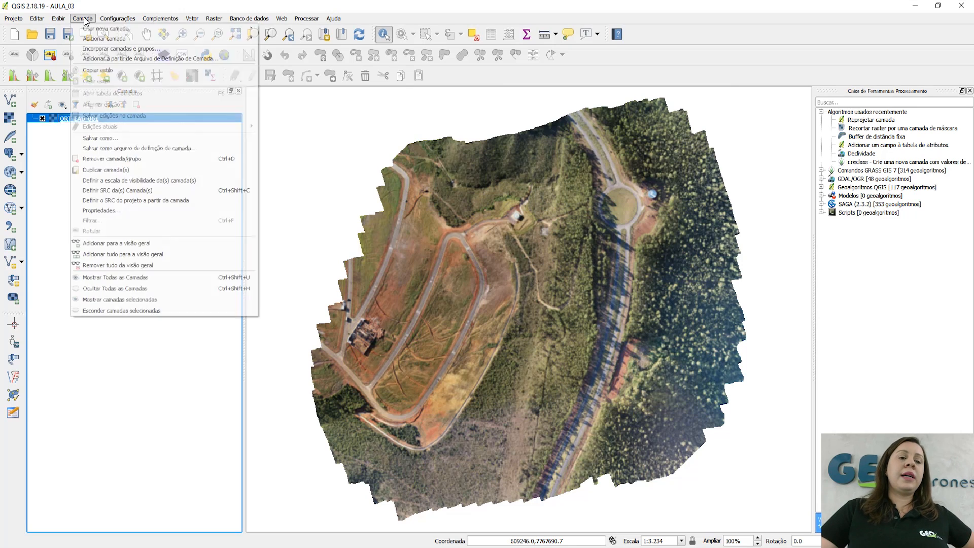
mouse_move(231, 41)
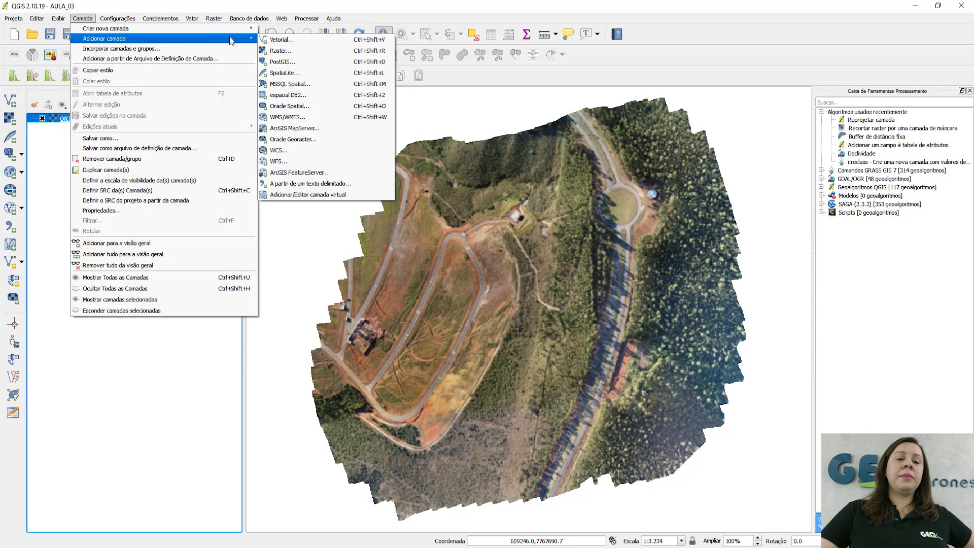
left_click(294, 29)
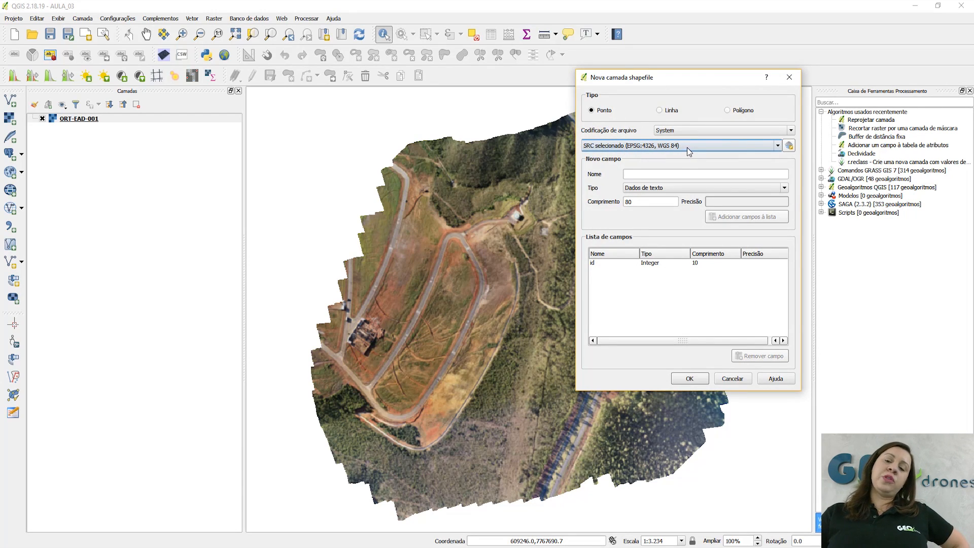
left_click(778, 145)
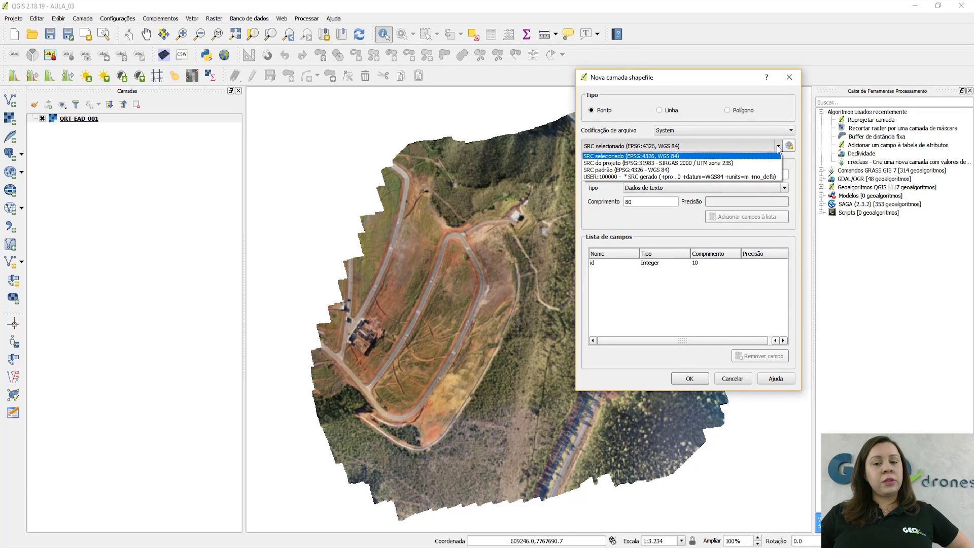
left_click(736, 164)
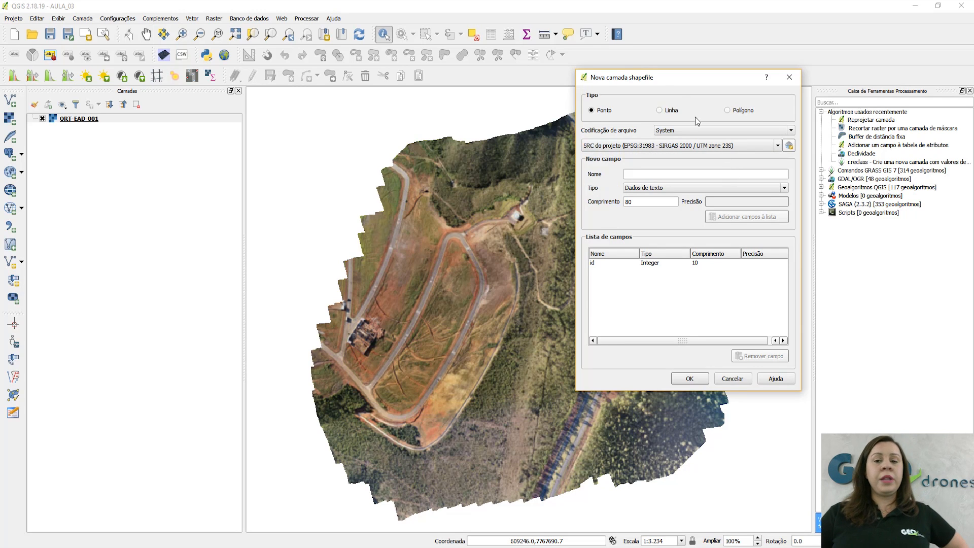
left_click_drag(657, 80, 696, 36)
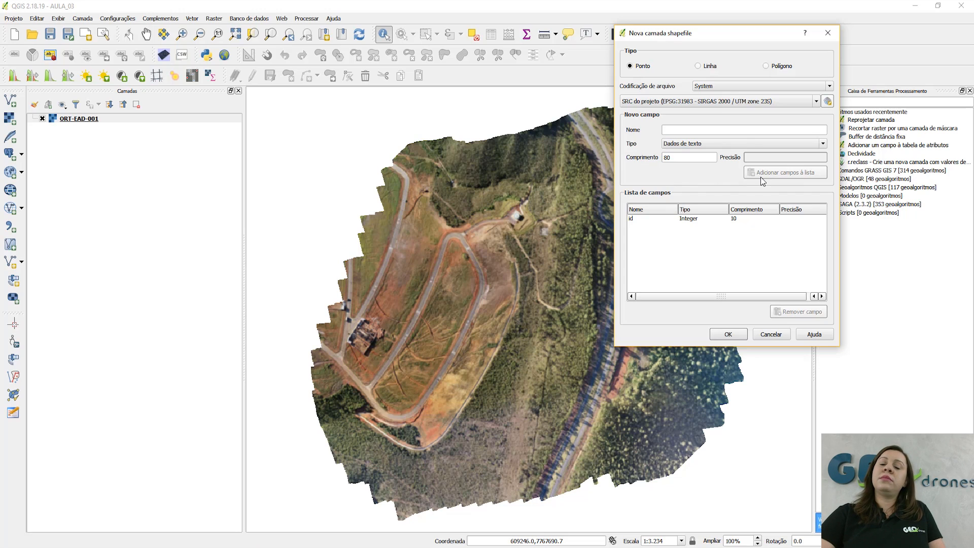
Add a decimal number field named X with length 20 to the new shapefile's field list
left_click(689, 127)
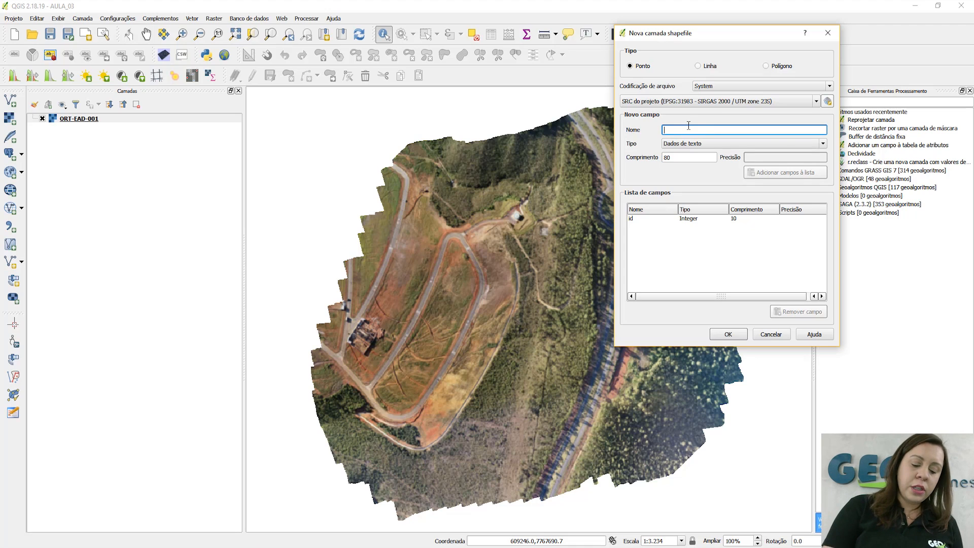
type("X")
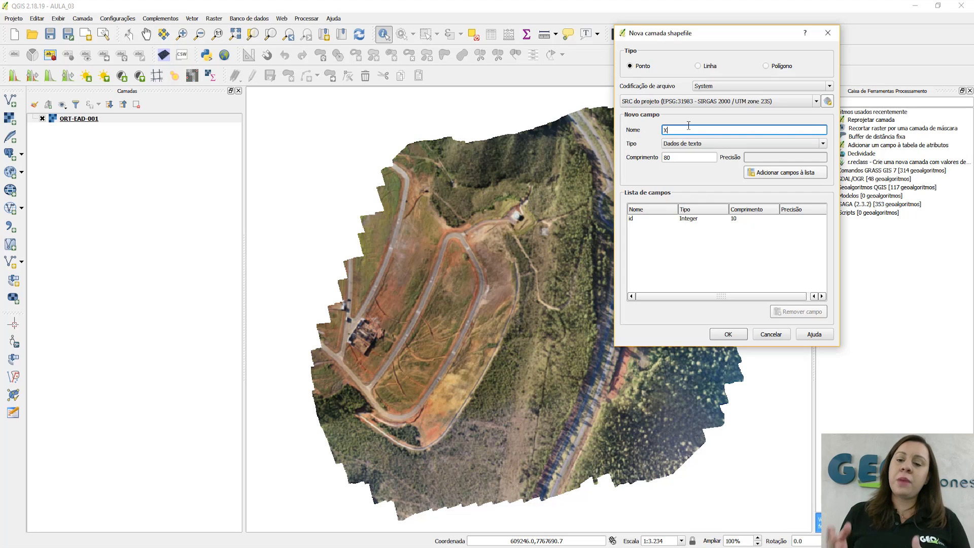
left_click(732, 145)
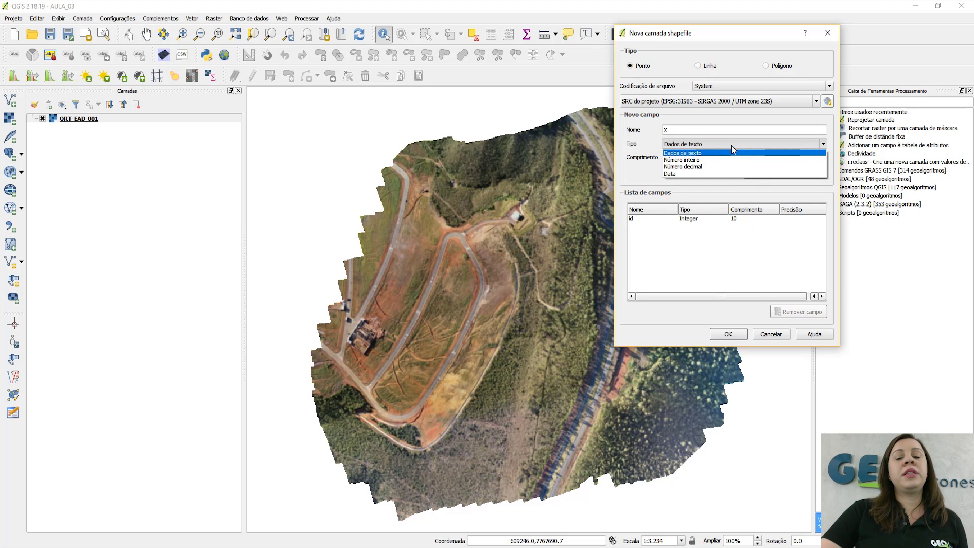
left_click(736, 166)
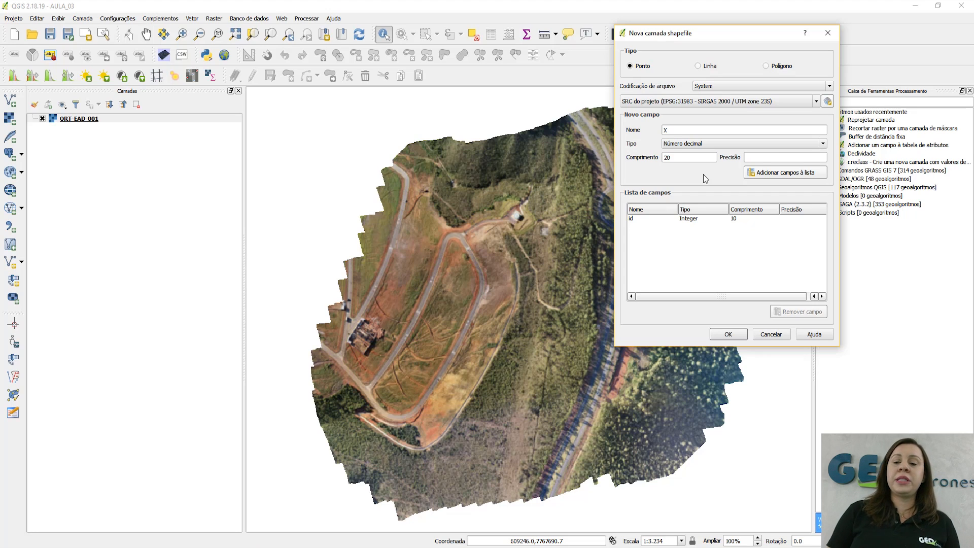
left_click(793, 174)
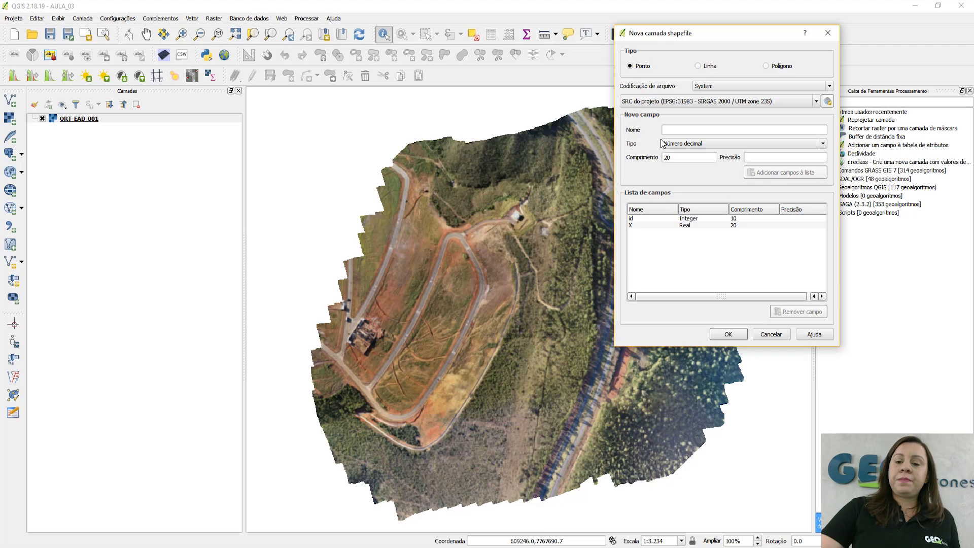
Add a decimal number field named Y with length 20 to the new shapefile's field list
left_click(685, 131)
type("Y")
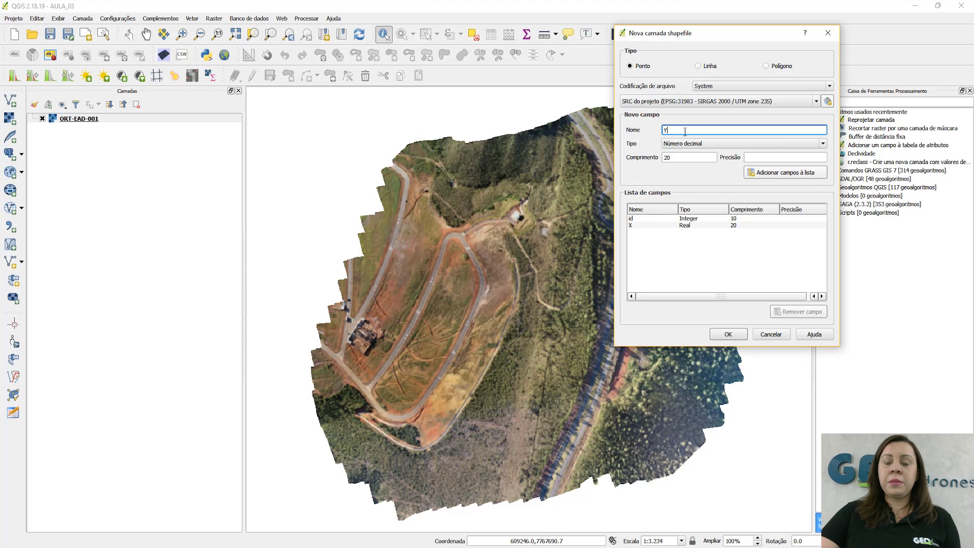
left_click(695, 142)
left_click(696, 142)
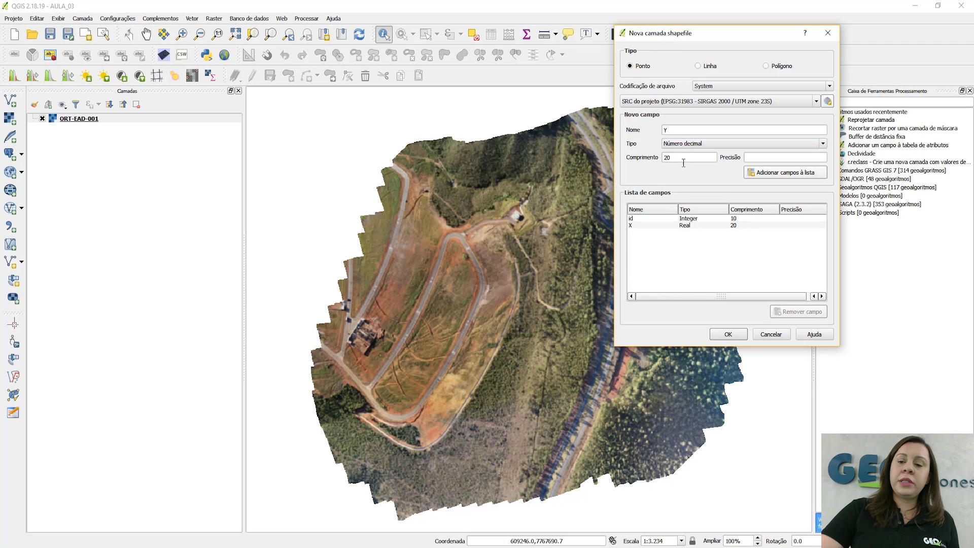
left_click(773, 174)
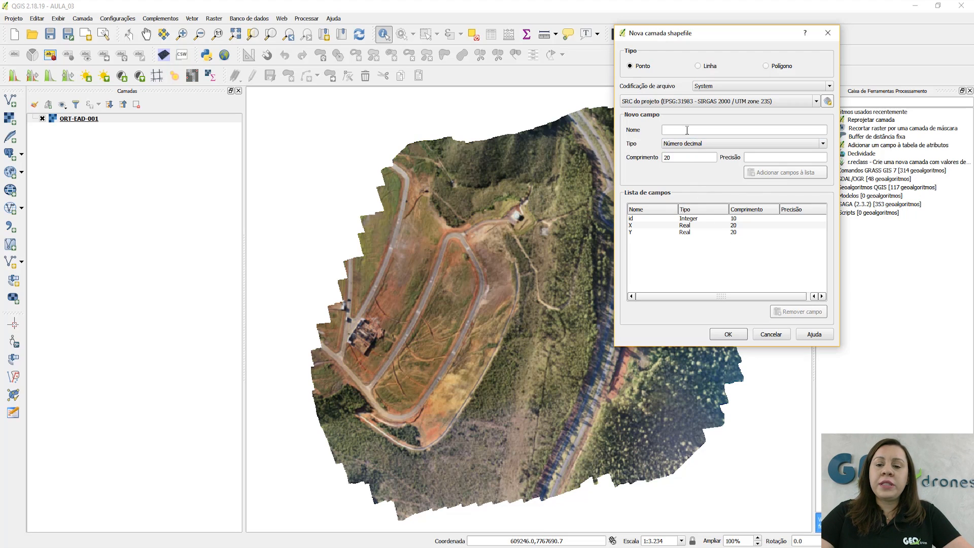
Add an integer field named POSTES with length 10 to the new shapefile's field list
left_click(687, 130)
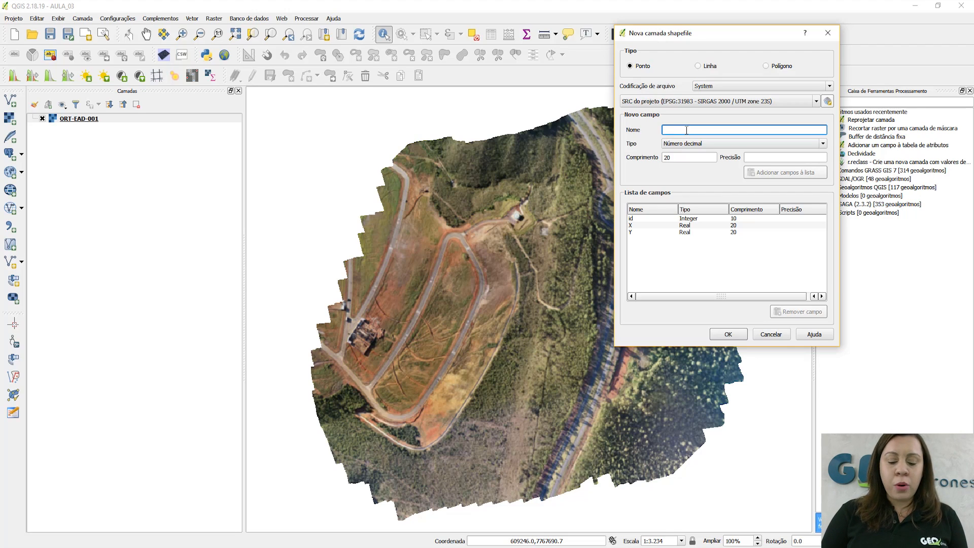
type("POSTES")
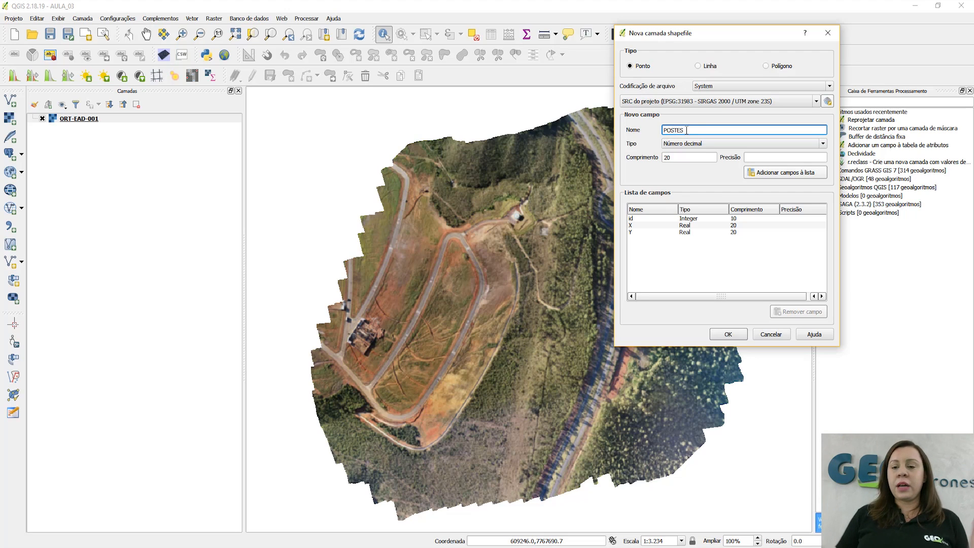
left_click(762, 144)
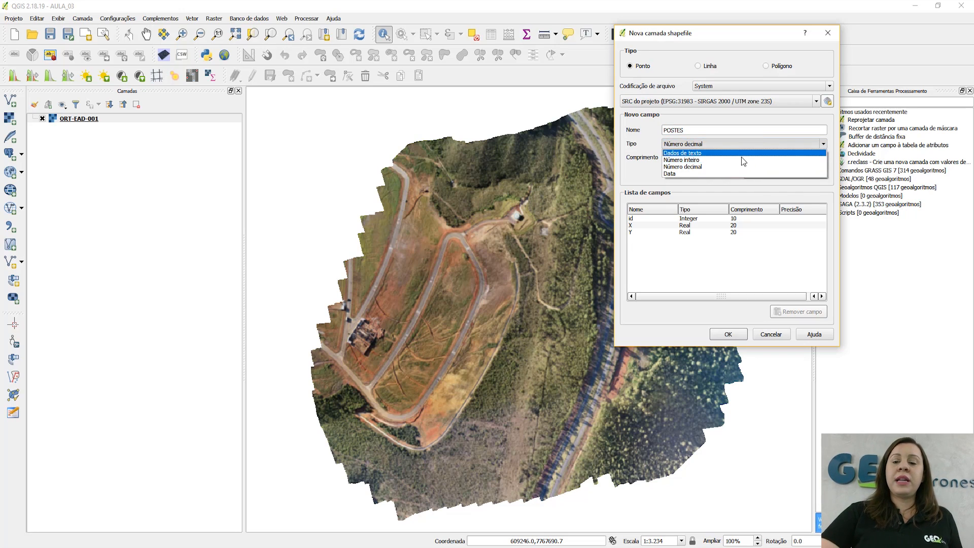
left_click(743, 159)
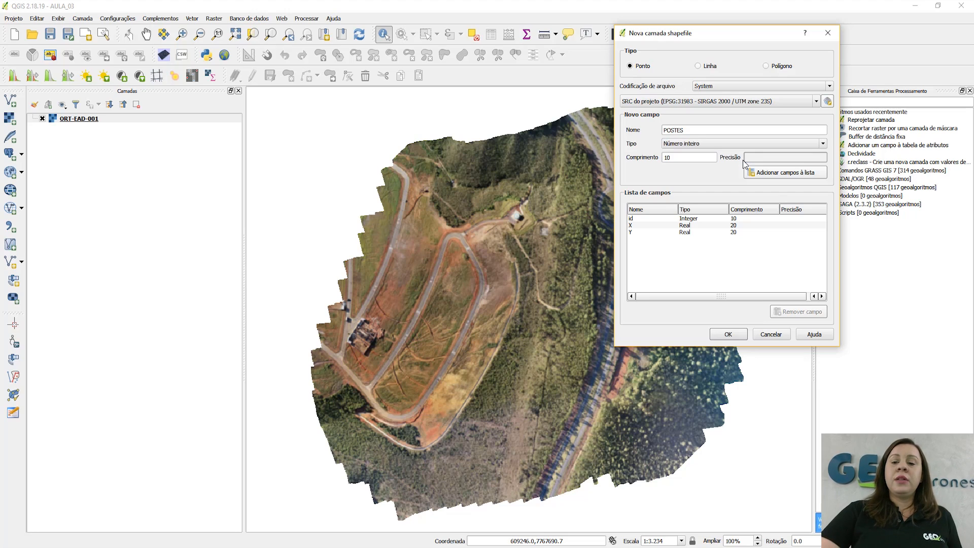
left_click(794, 173)
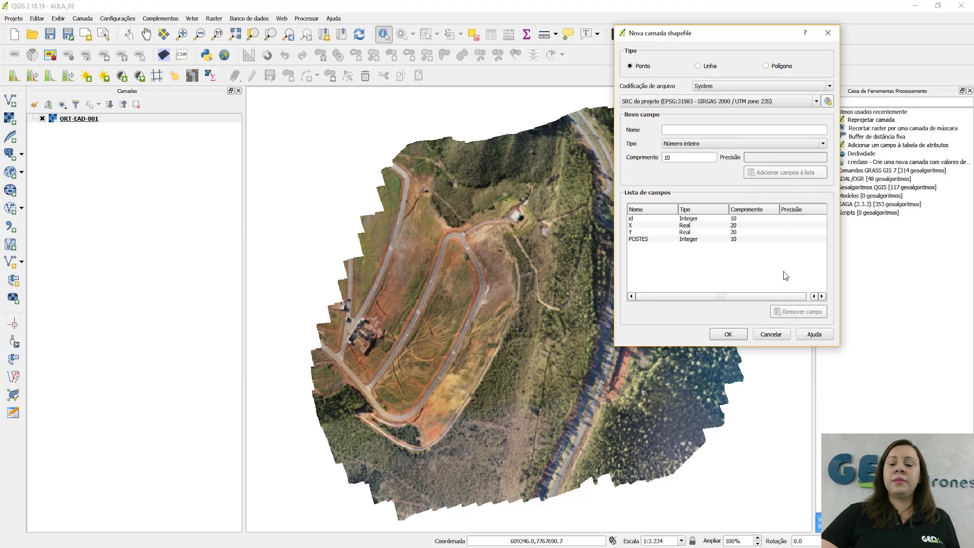
Create the point shapefile and save it as ILUMINACAO in the SHP folder inside EDICAO of MATERIAL_ALUNOS
left_click(744, 335)
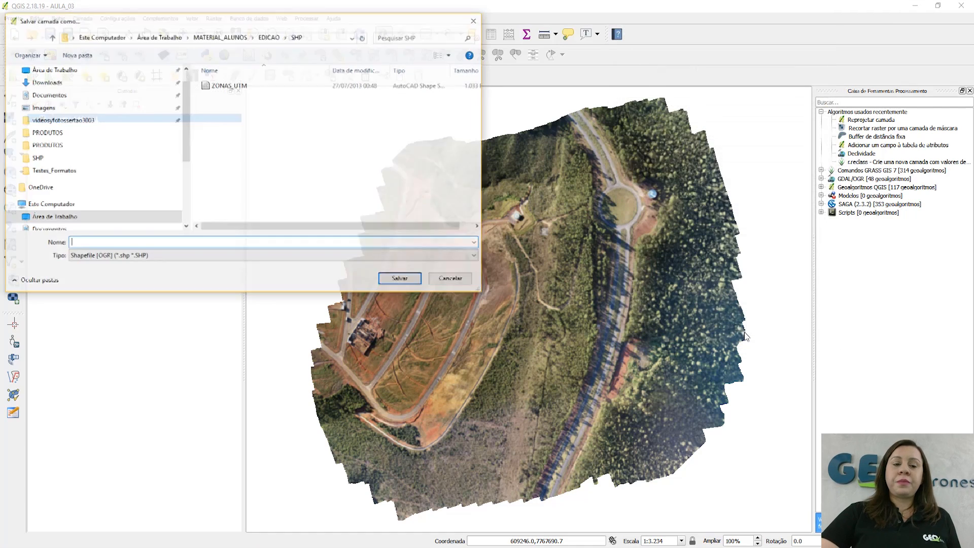
left_click_drag(345, 24, 675, 71)
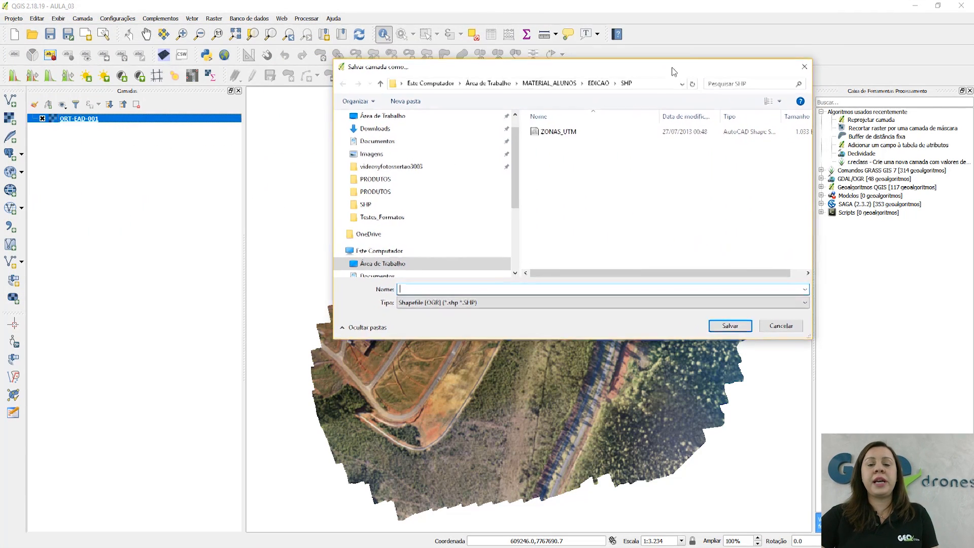
left_click(381, 84)
left_click(381, 84)
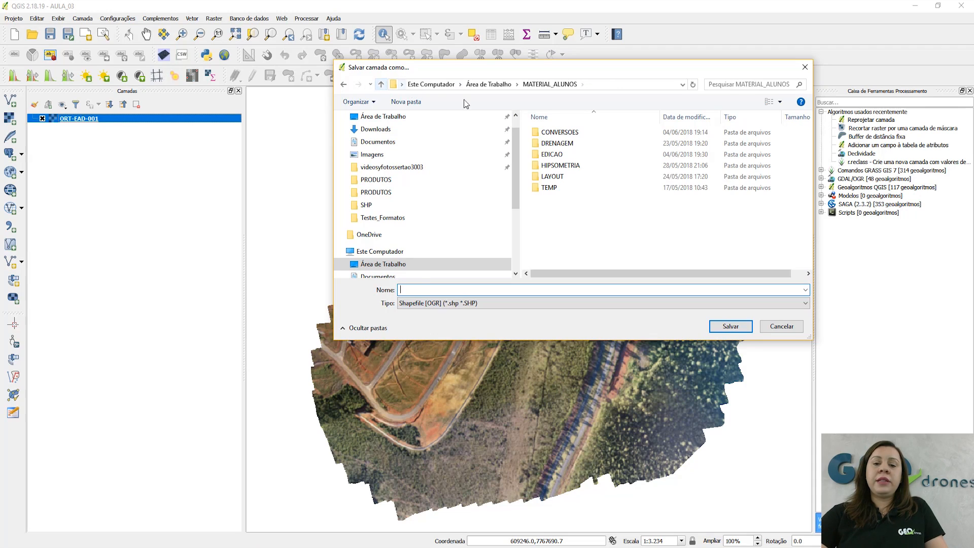
double_click(563, 156)
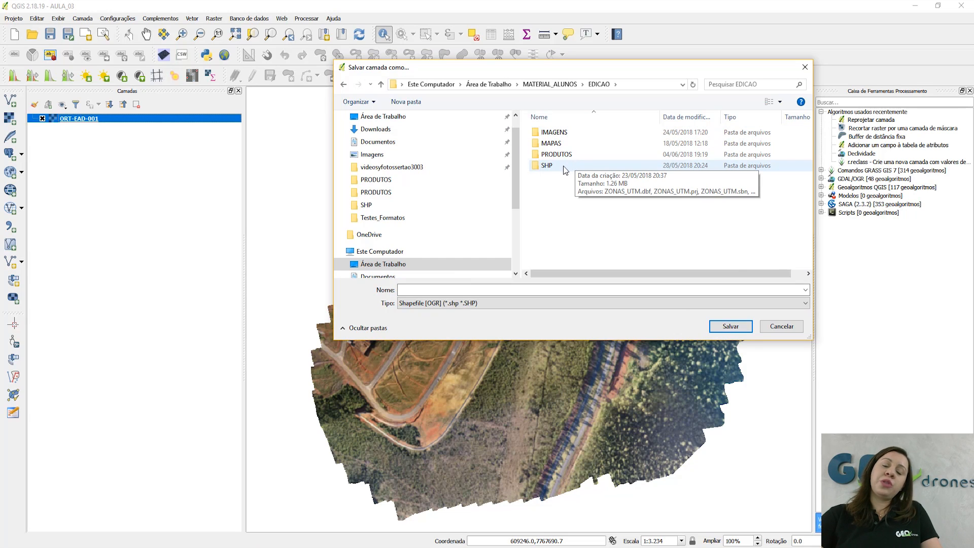
double_click(565, 167)
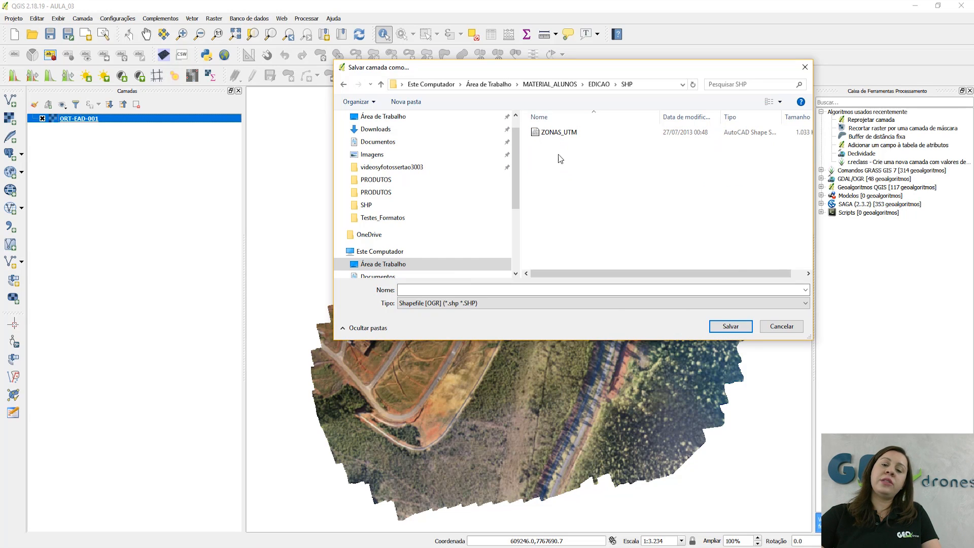
left_click(460, 290)
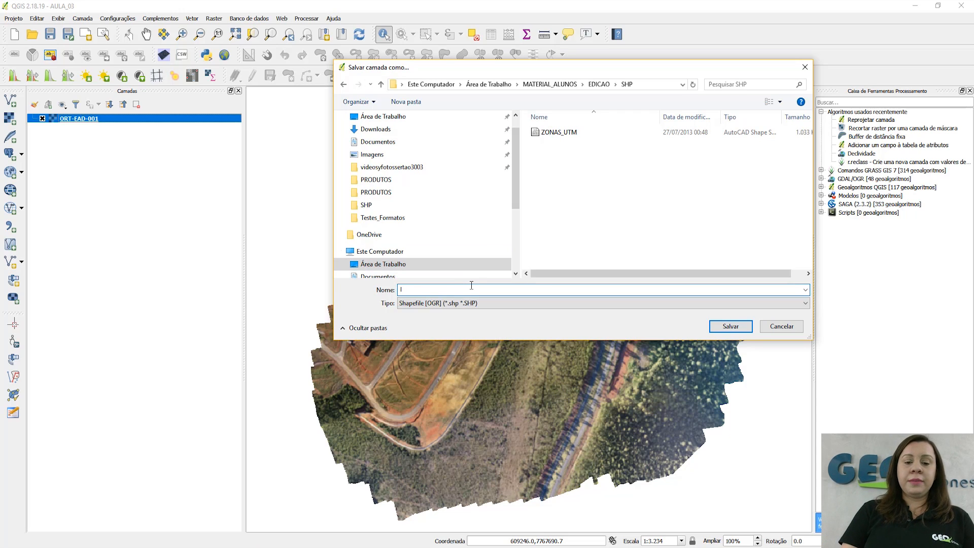
type("ILUMI")
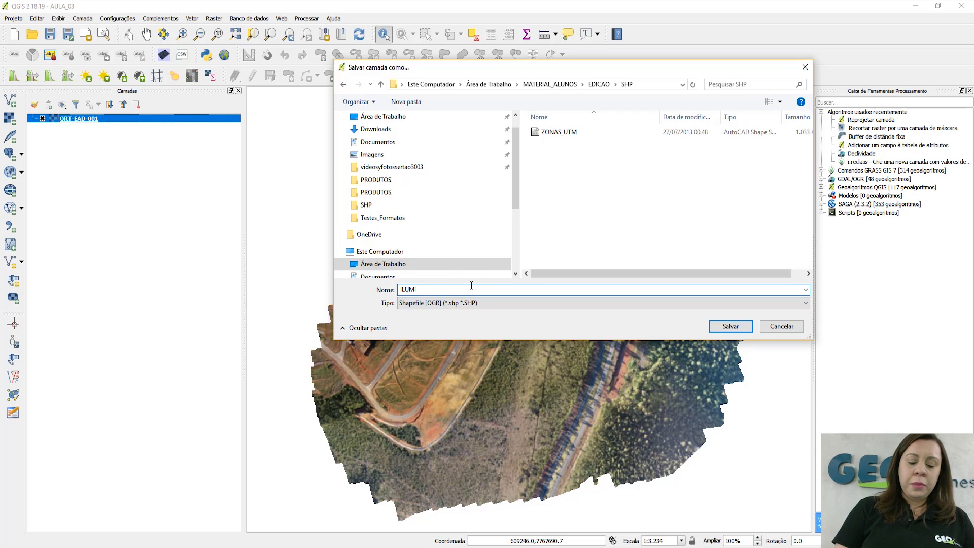
type("NACAO")
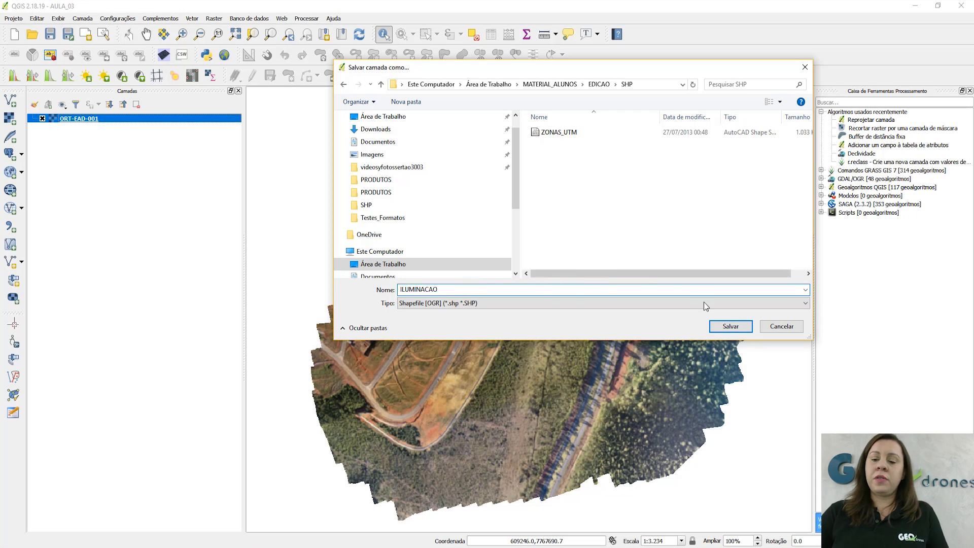
left_click(737, 330)
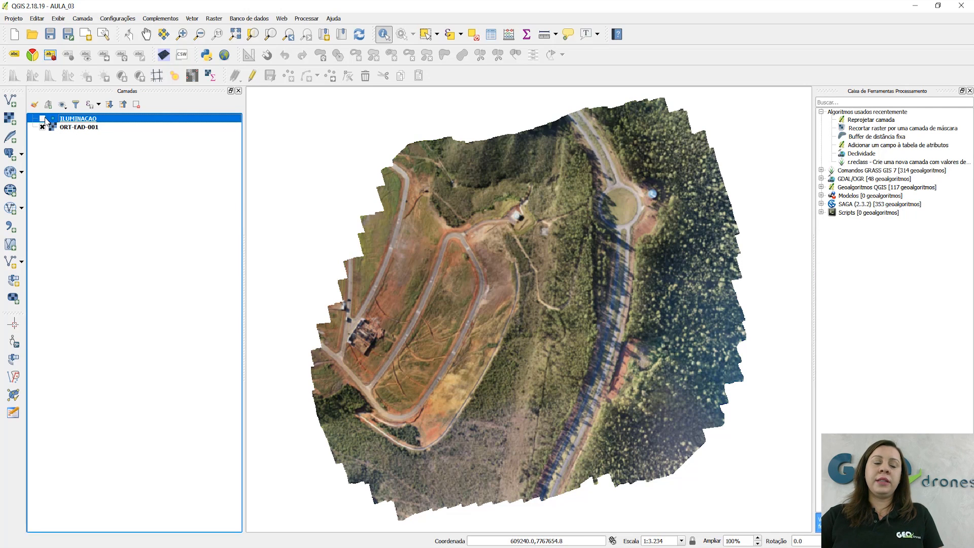
Review the field columns in the ILUMINACAO layer's attribute table and close the table
right_click(80, 120)
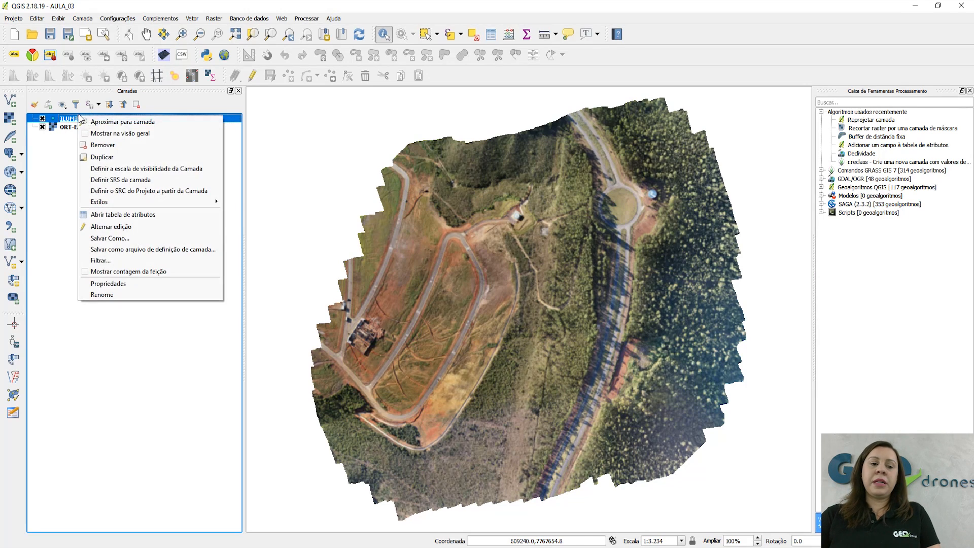
left_click(127, 215)
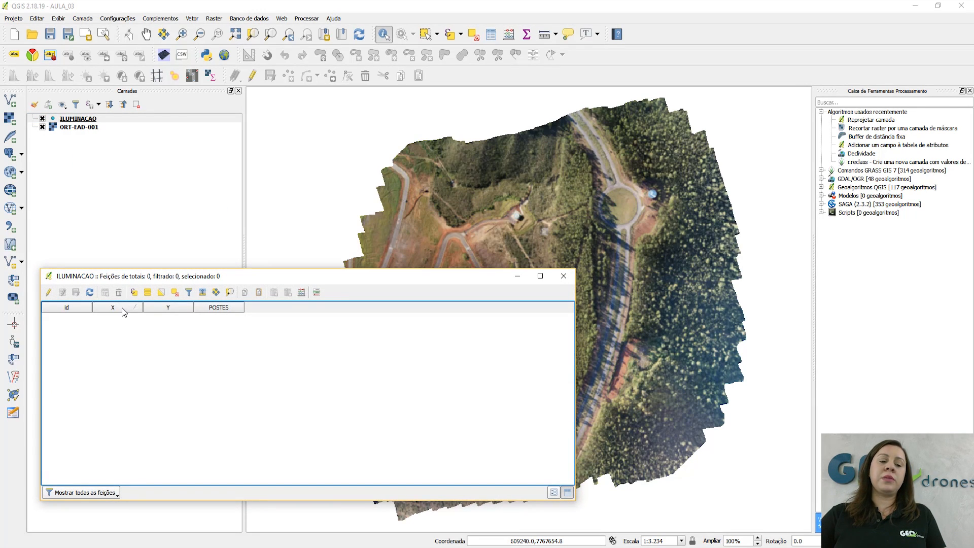
left_click(215, 309)
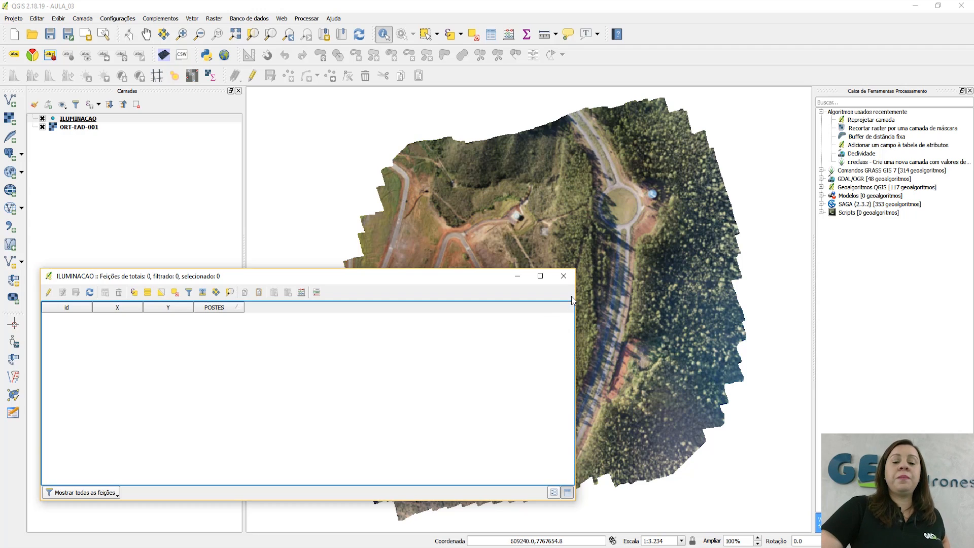
left_click(564, 276)
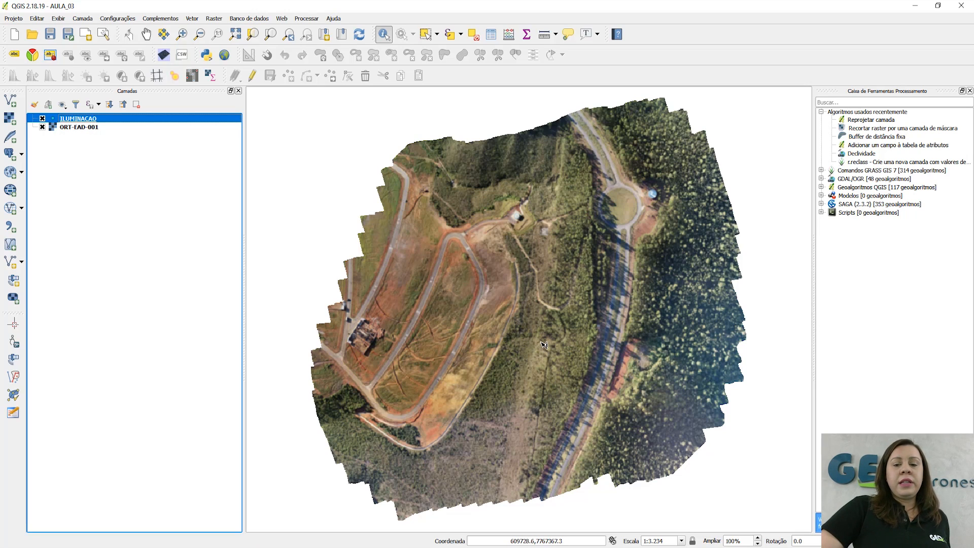
Change the fill of the ILUMINACAO layer's simple marker to a strong yellow and apply the style
right_click(78, 118)
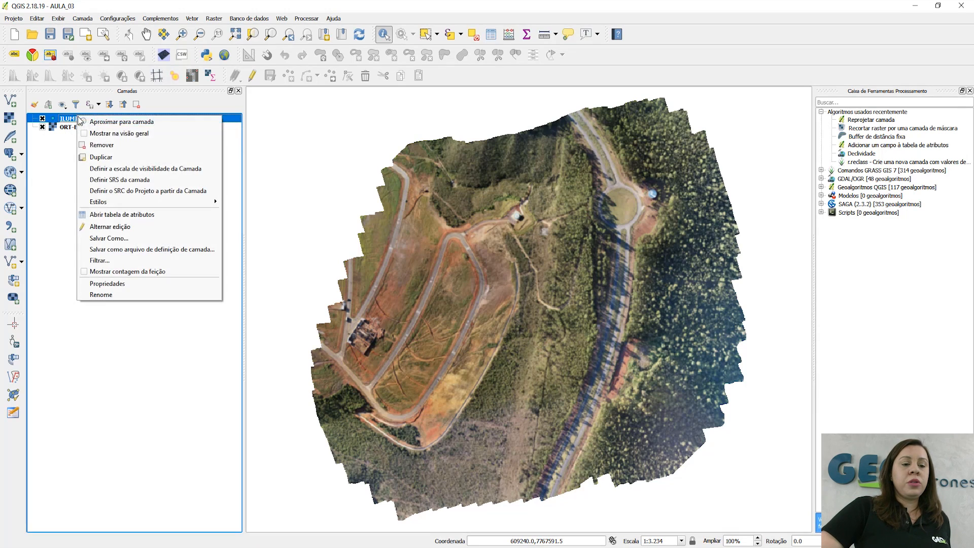
left_click(153, 282)
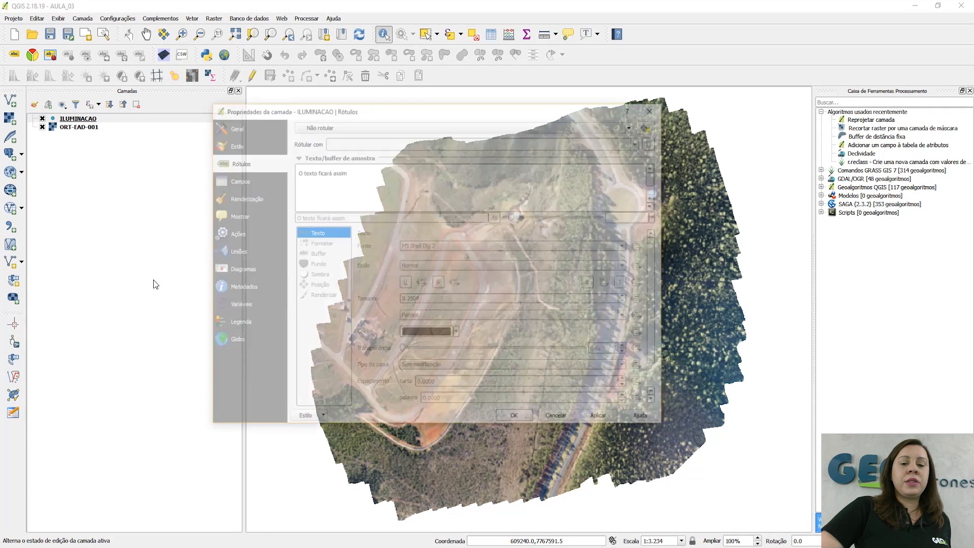
left_click(239, 144)
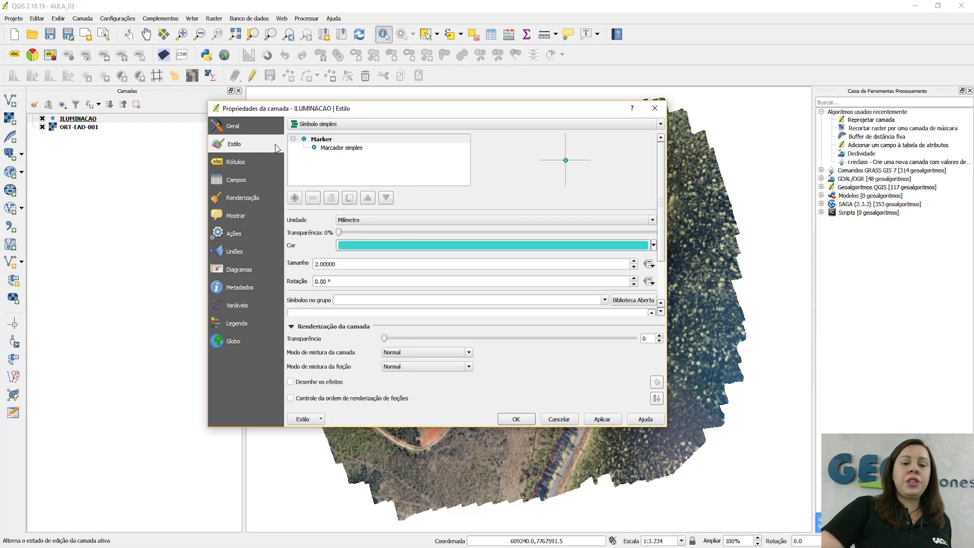
left_click(316, 149)
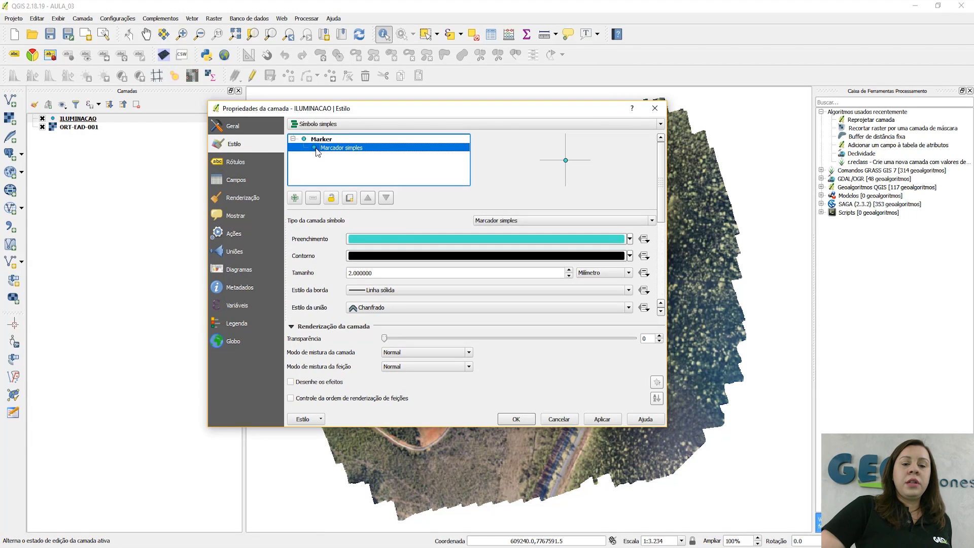
left_click(629, 239)
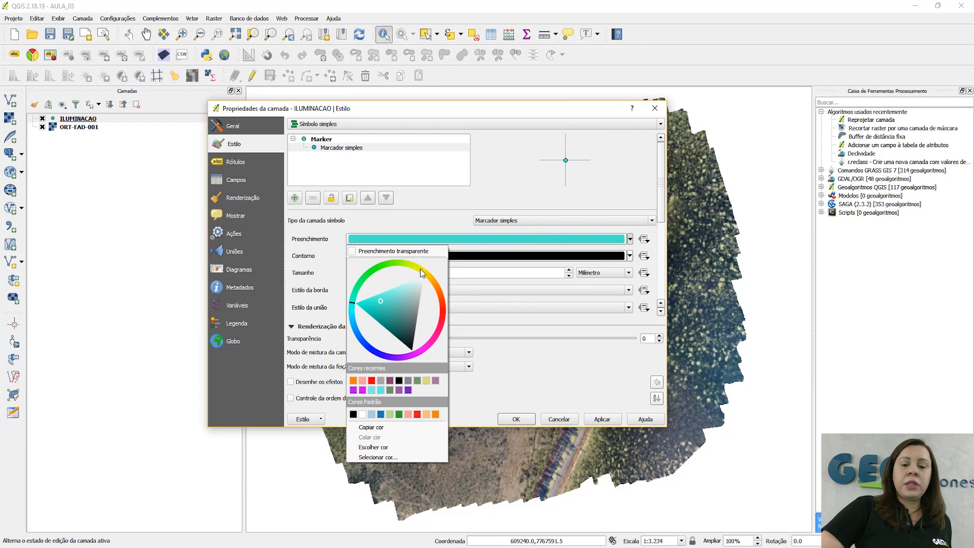
left_click(416, 270)
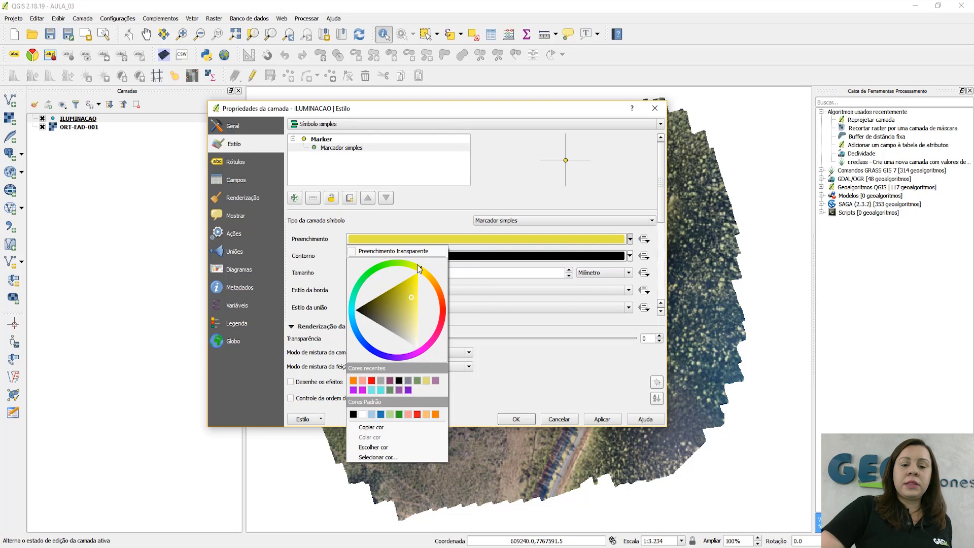
left_click(419, 270)
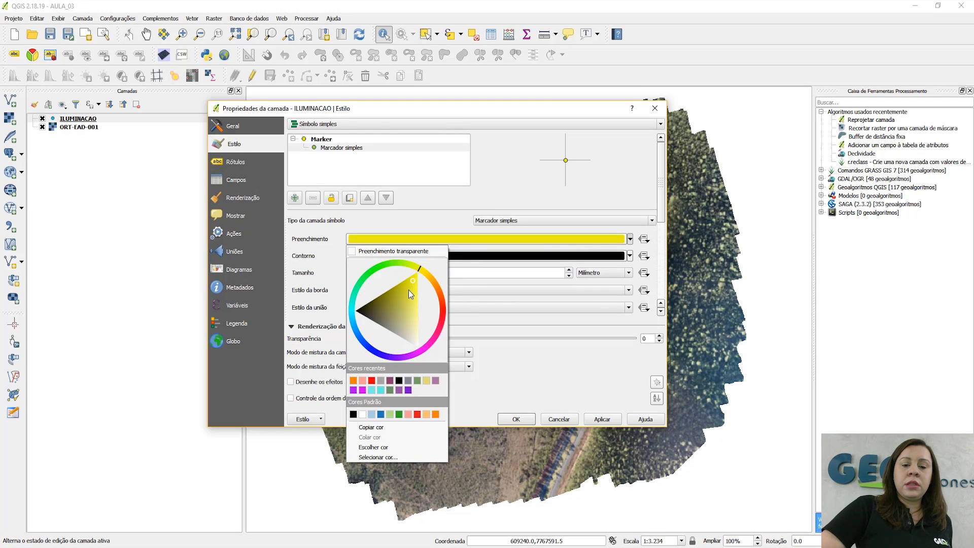
left_click(409, 291)
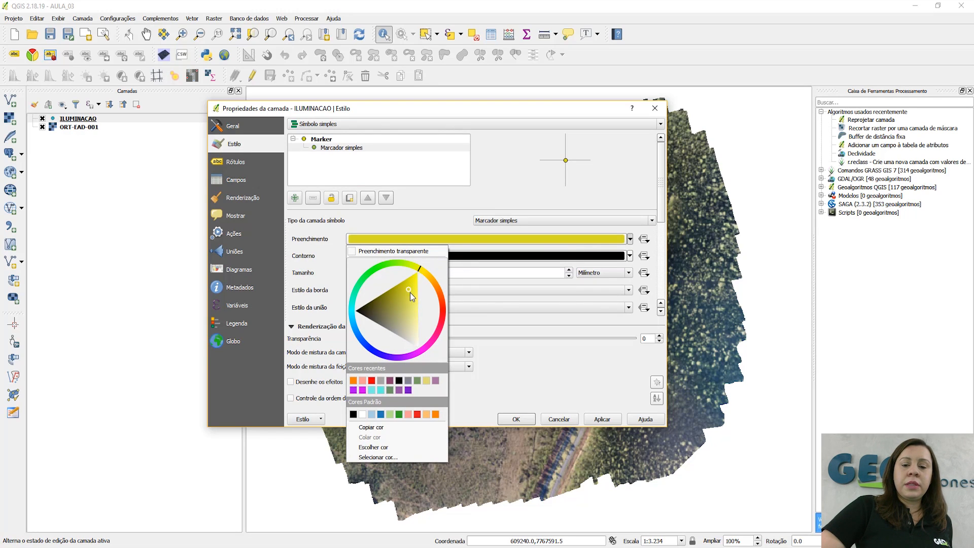
left_click(523, 418)
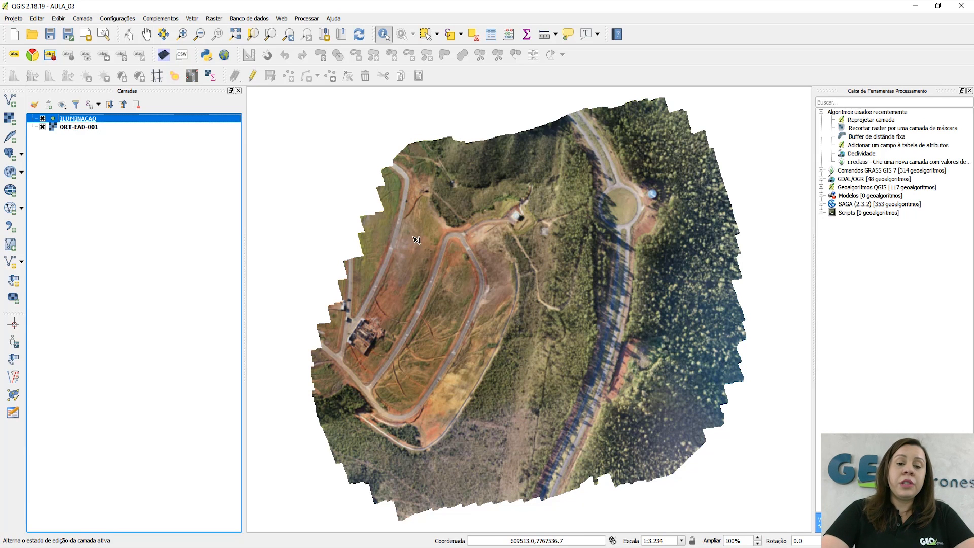
Examine the orthomosaic closely along the road and its upper curve for light poles
scroll(401, 215, "up", 4)
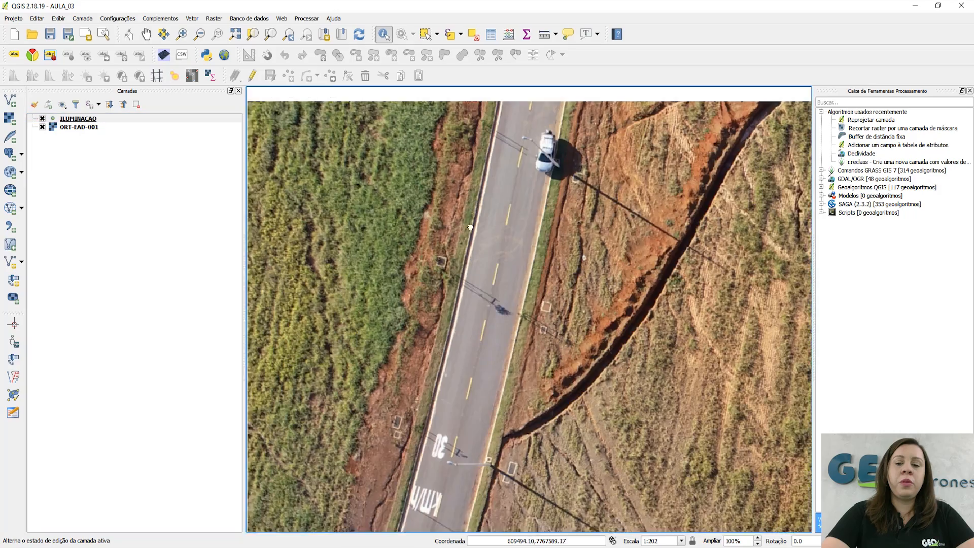
left_click_drag(470, 228, 481, 395)
left_click_drag(534, 240, 532, 475)
left_click_drag(489, 182, 482, 383)
scroll(509, 327, "up", 2)
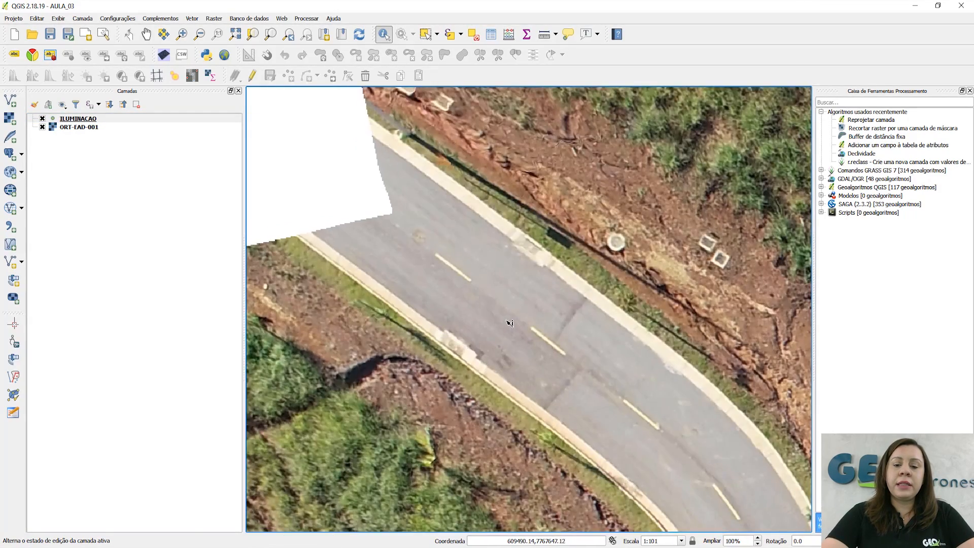
scroll(504, 321, "down", 1)
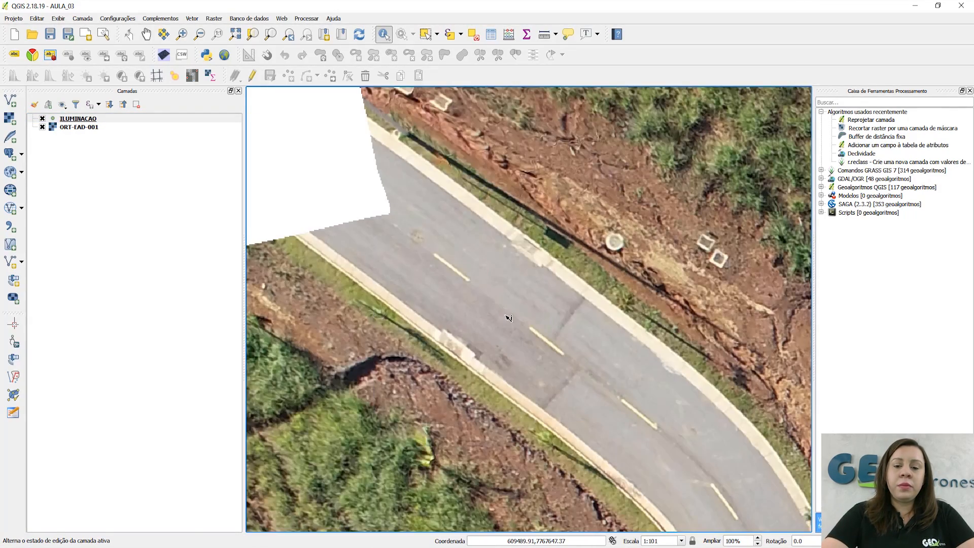
left_click_drag(510, 327, 413, 251)
left_click_drag(520, 348, 381, 214)
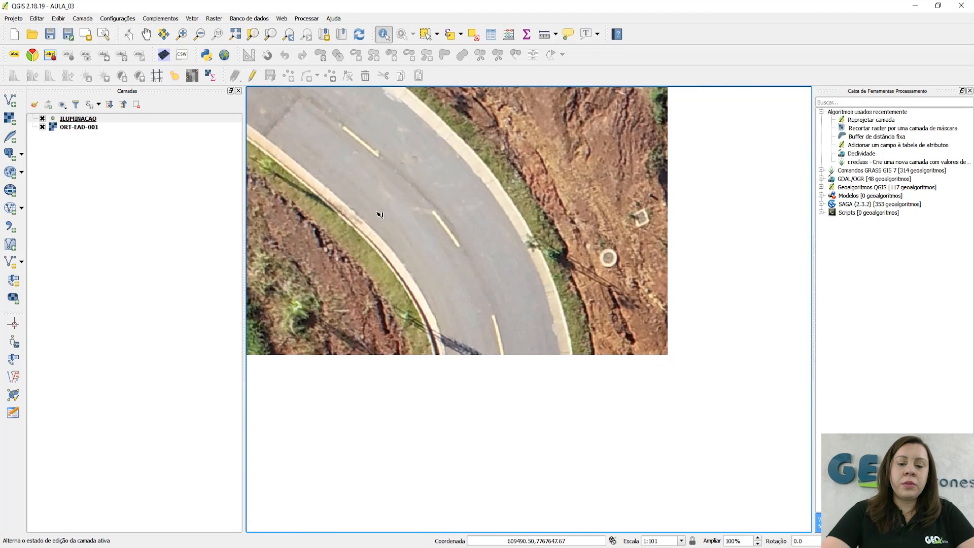
left_click_drag(495, 362, 502, 266)
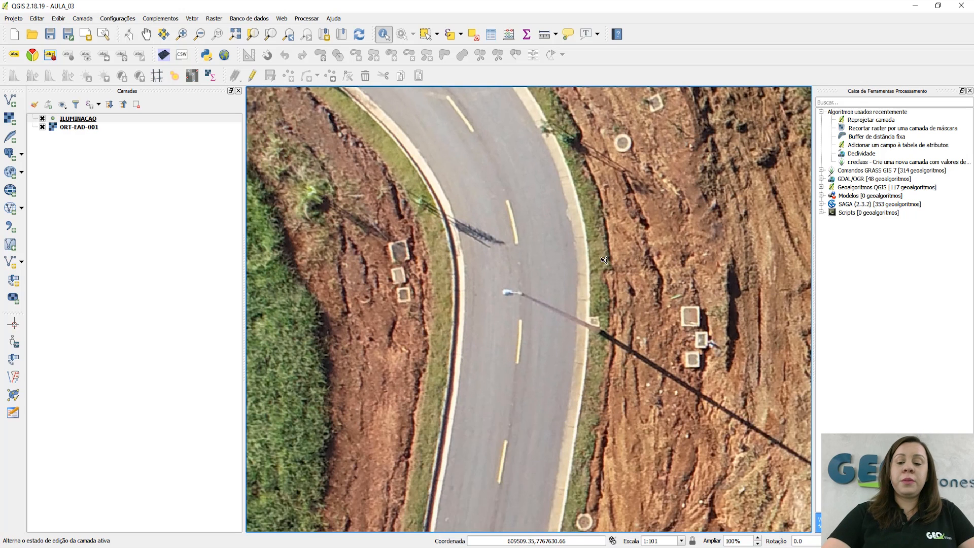
left_click_drag(542, 260, 611, 399)
left_click_drag(508, 218, 583, 348)
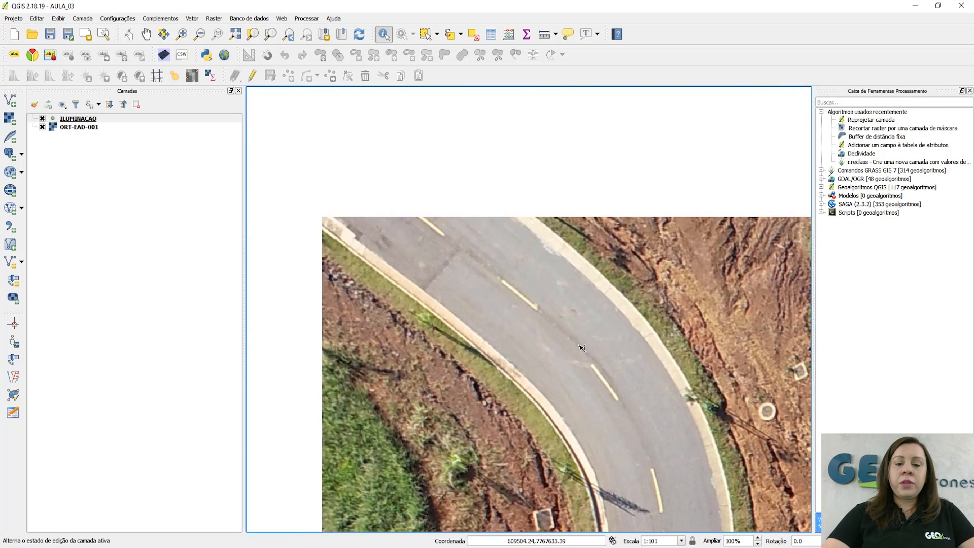
left_click_drag(470, 243, 540, 306)
Set the map scale to 1:100
left_click(655, 541)
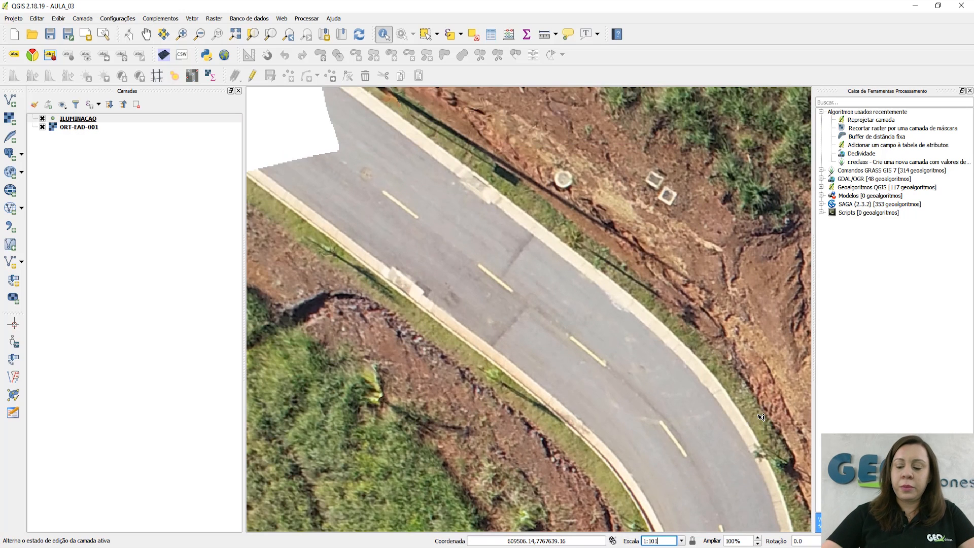
key("BackSpace")
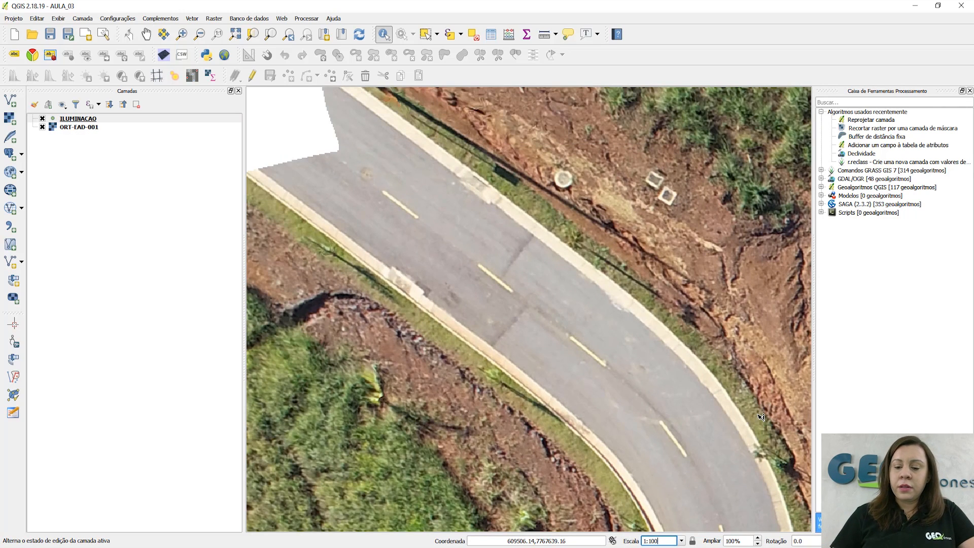
key("Return")
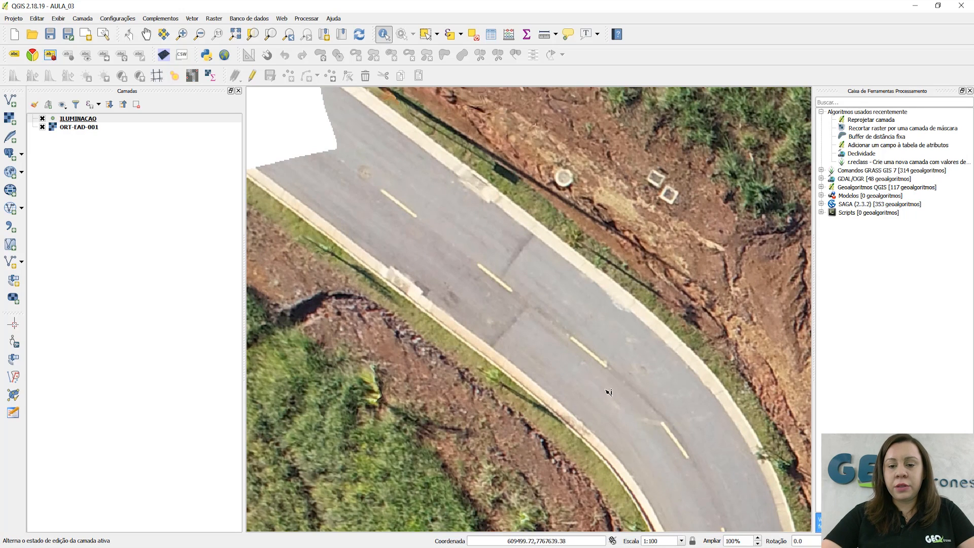
Inspect the road curve around the first light pole at the 1:100 scale
left_click_drag(597, 367, 508, 225)
left_click_drag(605, 322, 573, 259)
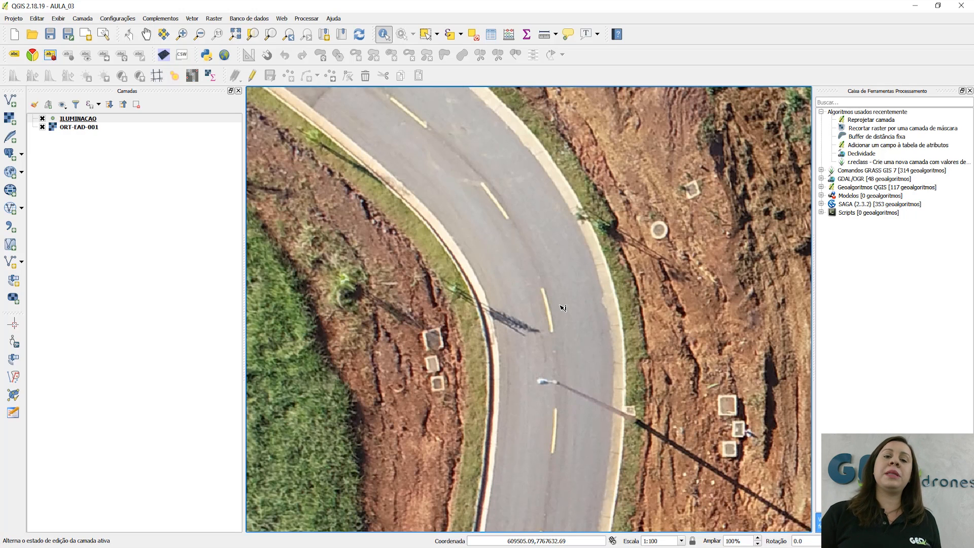
left_click_drag(483, 186, 594, 343)
left_click_drag(505, 240, 687, 397)
left_click_drag(628, 341, 498, 257)
left_click_drag(623, 362, 450, 190)
left_click_drag(559, 317, 486, 198)
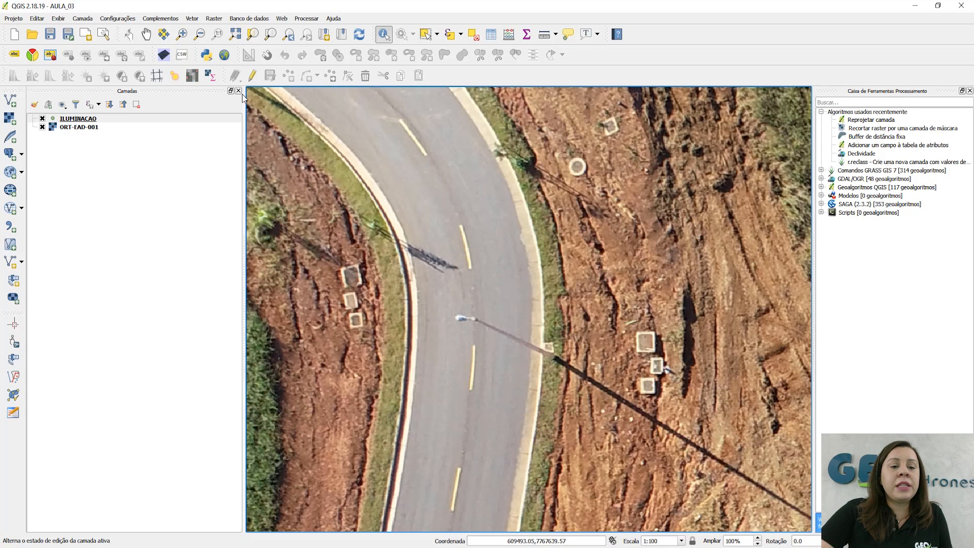
Undock the Digitalizar toolbar and leave it floating over the map
left_click_drag(226, 77, 313, 148)
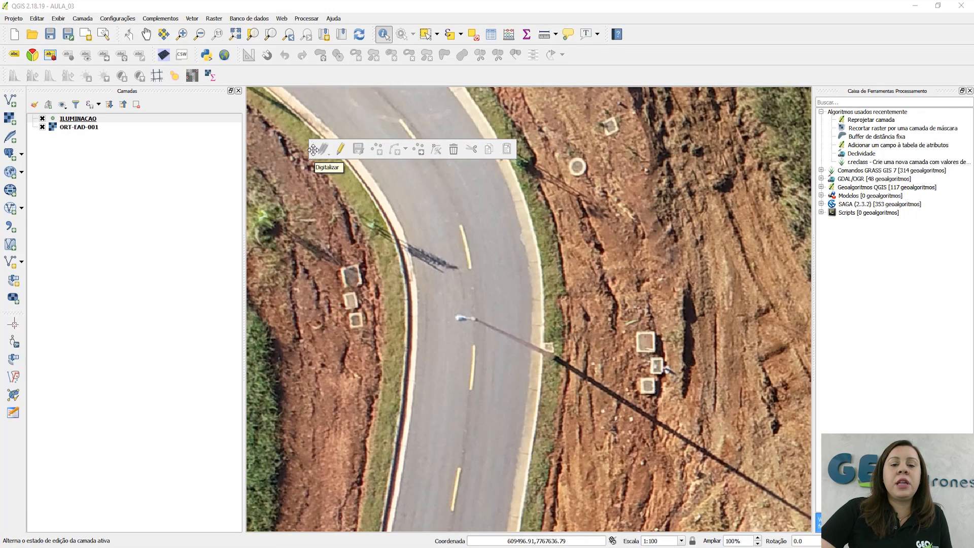
Hide the Digitalizar toolbar and show it again
right_click(772, 35)
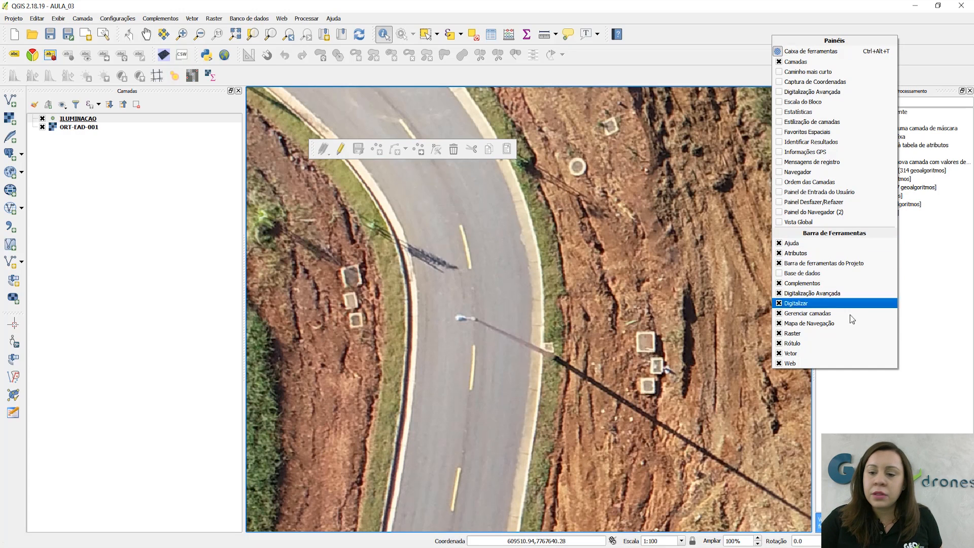
left_click(816, 307)
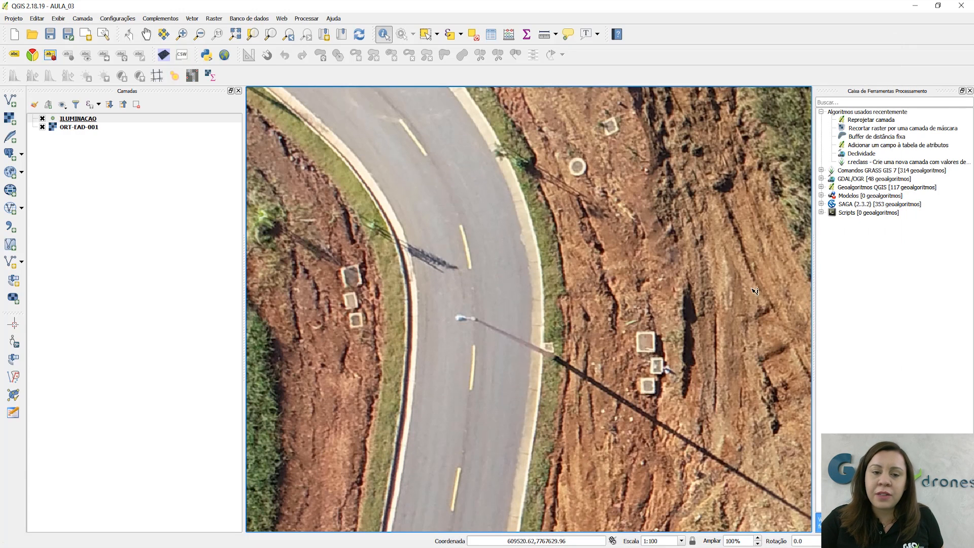
right_click(731, 54)
left_click(771, 321)
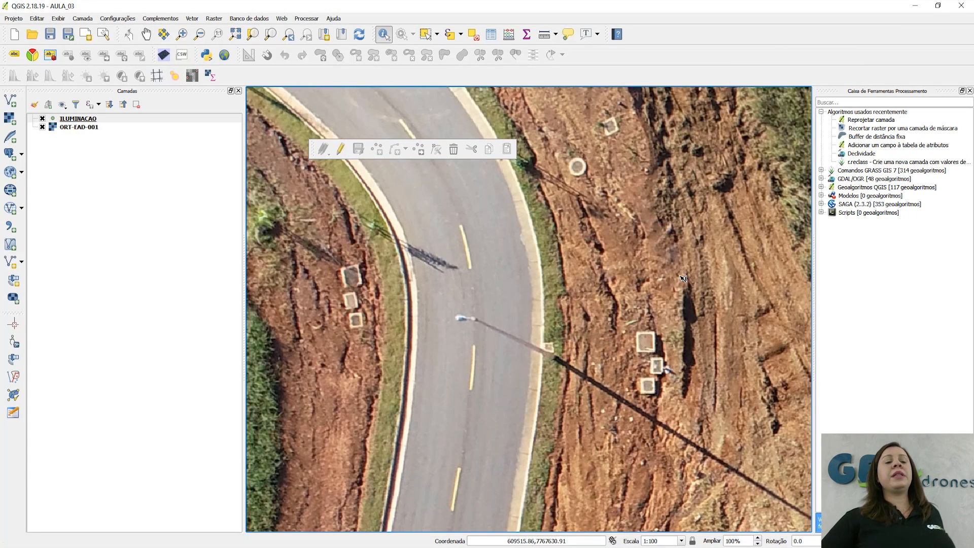
Start editing ILUMINACAO and add a point at the base of the light pole on the curve, leaving its attributes empty
left_click(340, 151)
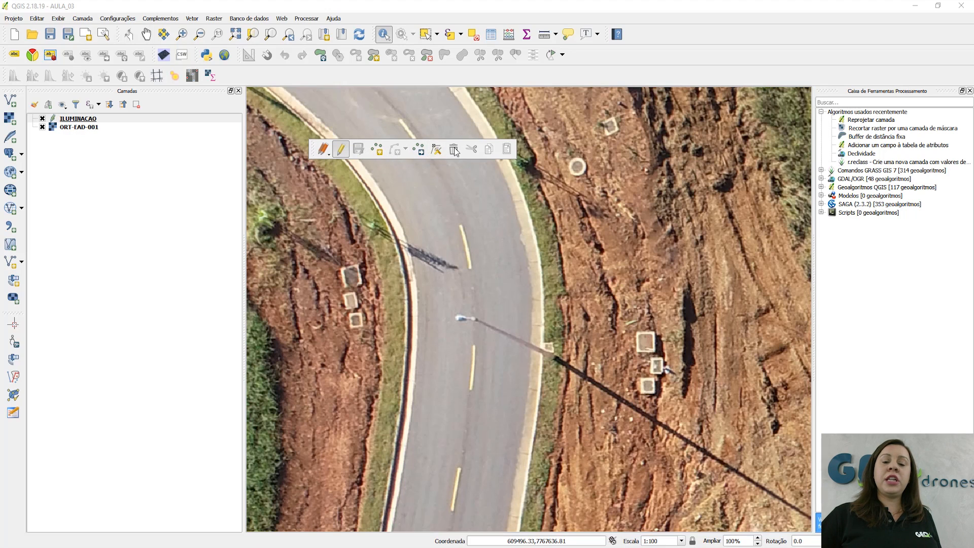
left_click(376, 149)
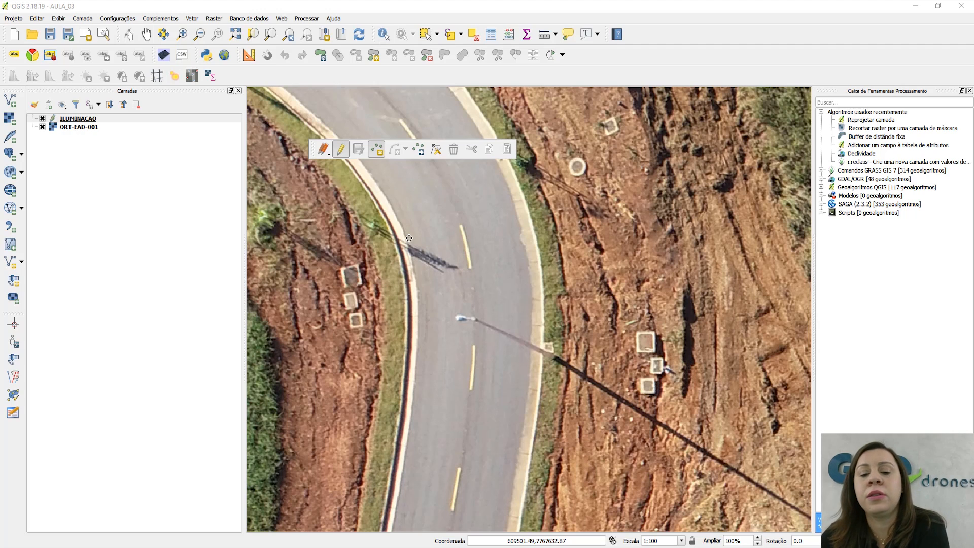
left_click(551, 356)
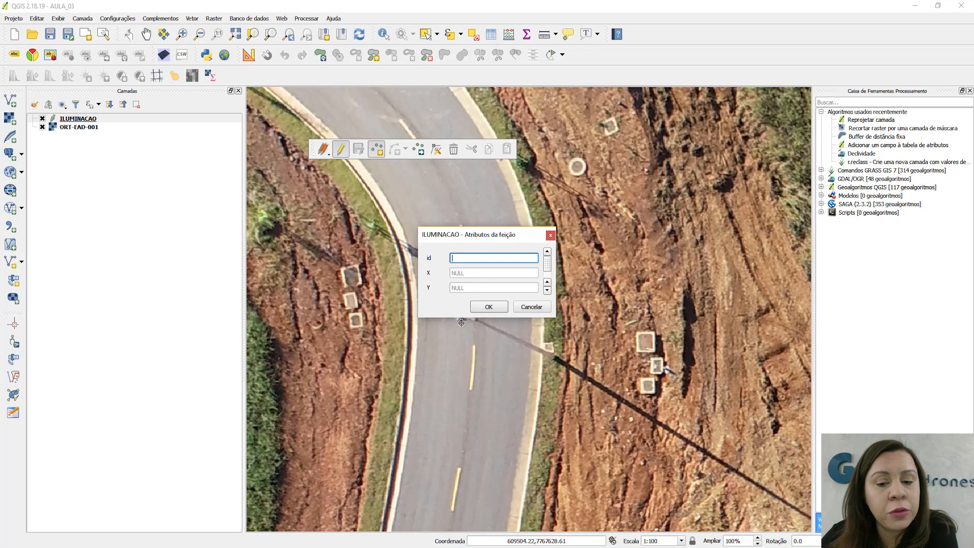
left_click(499, 308)
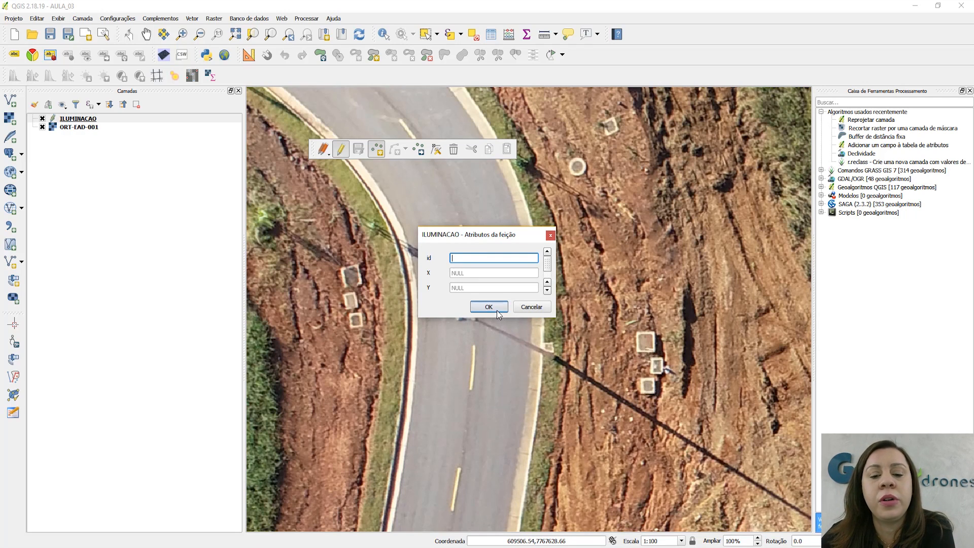
Widen the feature attribute form and add a point with empty attributes at the base of the light pole beside the white car
left_click_drag(559, 452, 583, 225)
left_click_drag(566, 388, 581, 219)
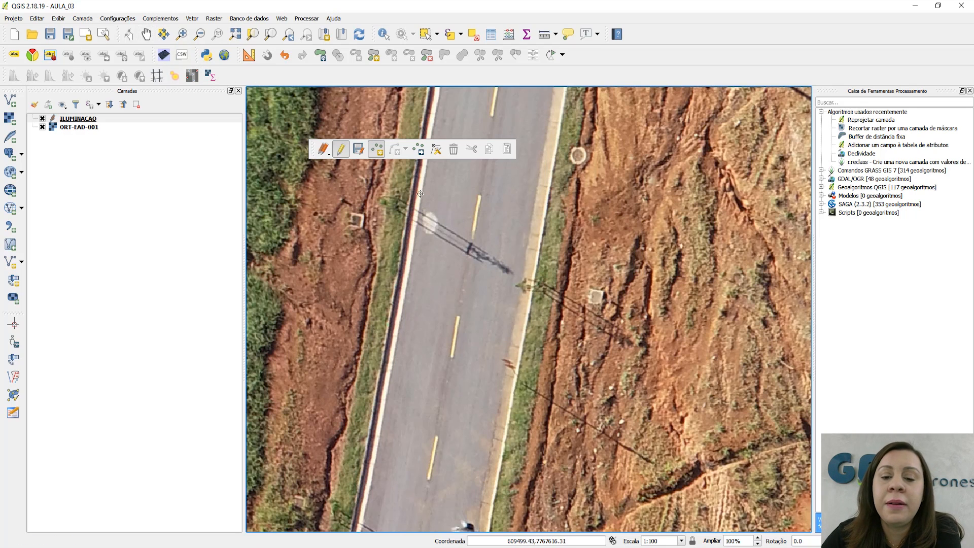
left_click_drag(533, 364, 577, 194)
left_click_drag(544, 394, 559, 261)
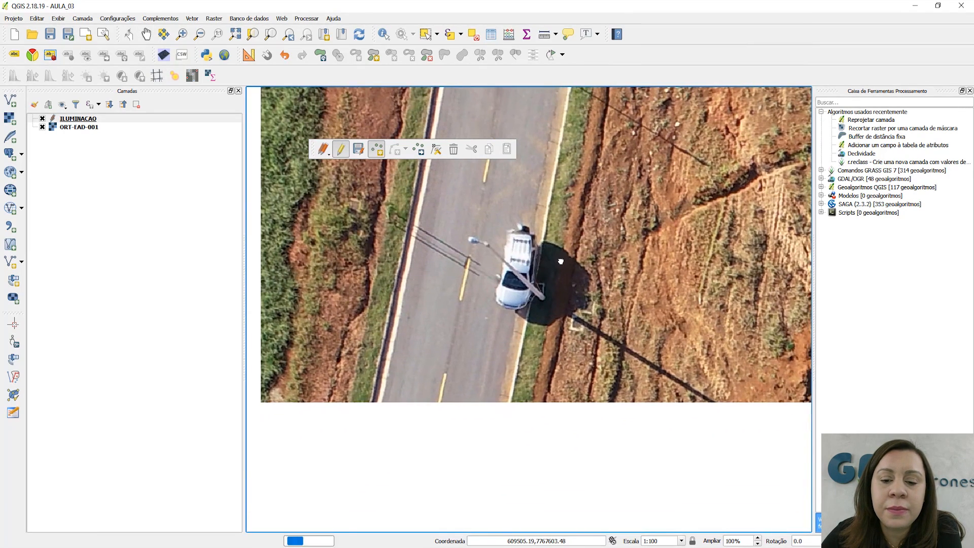
left_click(542, 298)
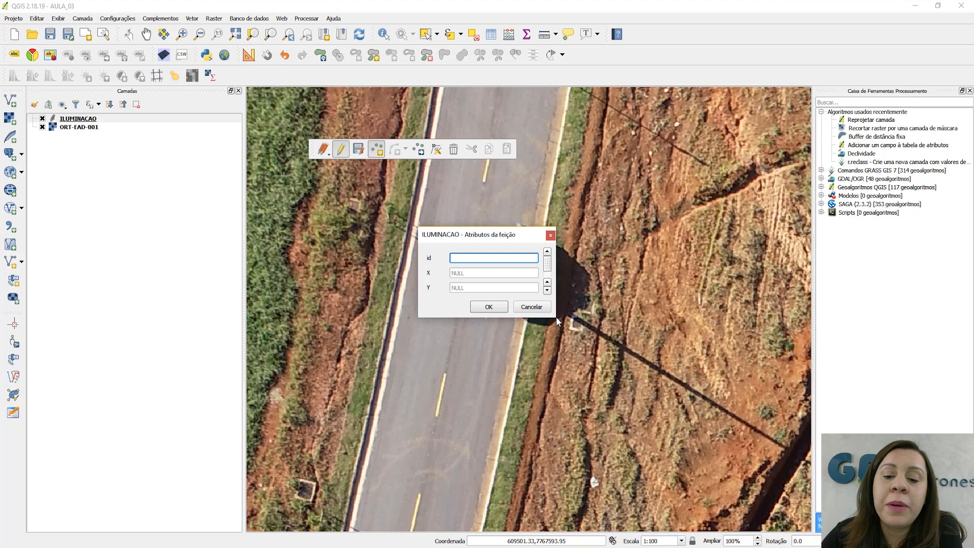
left_click_drag(556, 318, 672, 318)
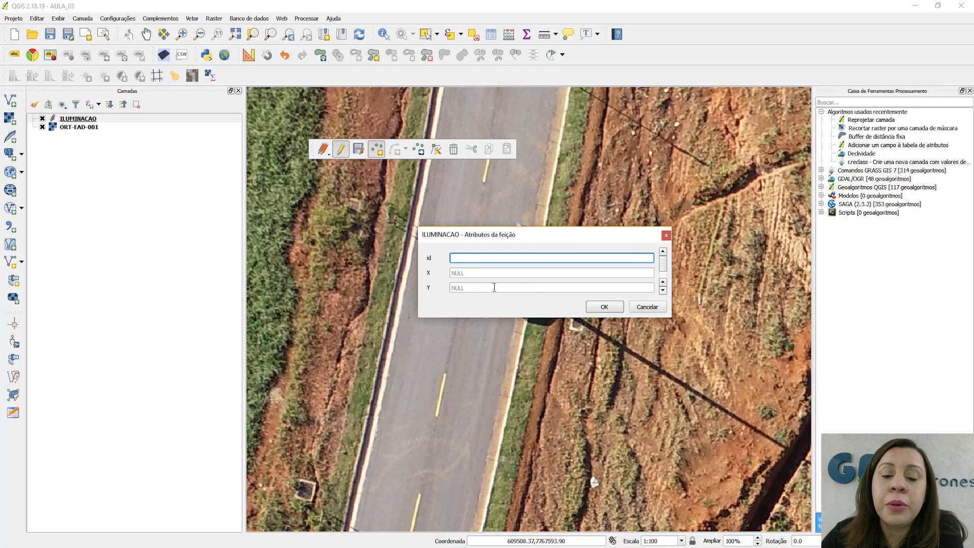
left_click(666, 235)
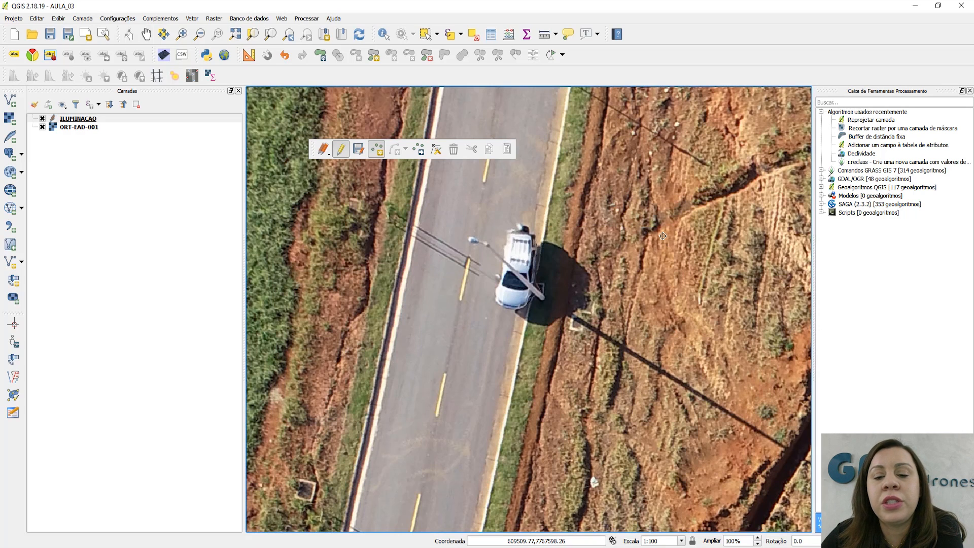
left_click(542, 298)
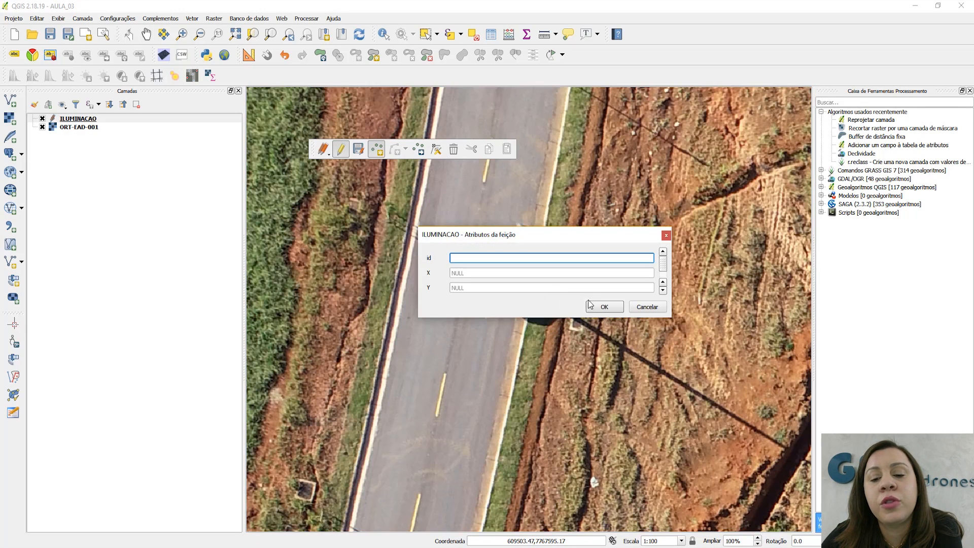
left_click(599, 308)
Add a point with empty attributes at the base of the light pole beside the 30 km/h road marking
left_click_drag(562, 403, 650, 132)
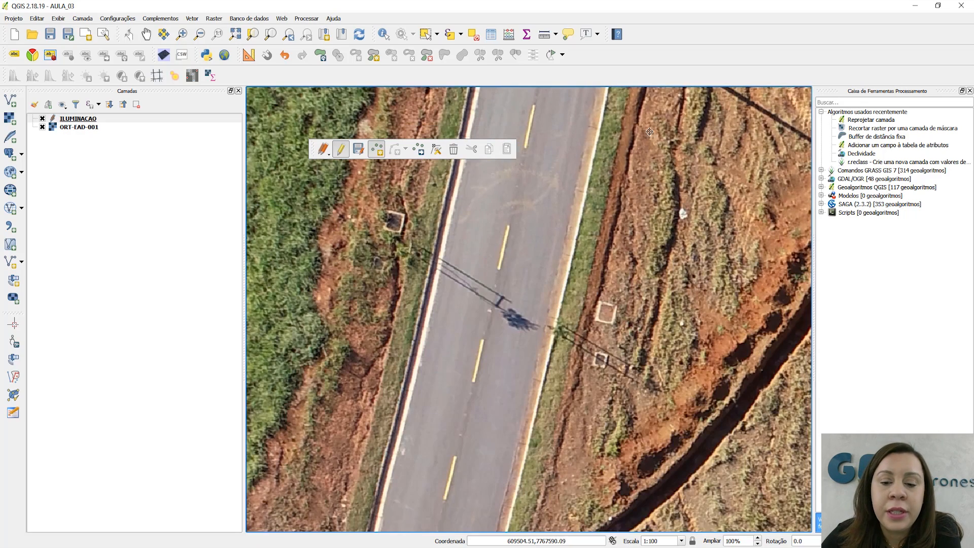
left_click_drag(598, 312, 622, 159)
left_click_drag(516, 479, 564, 279)
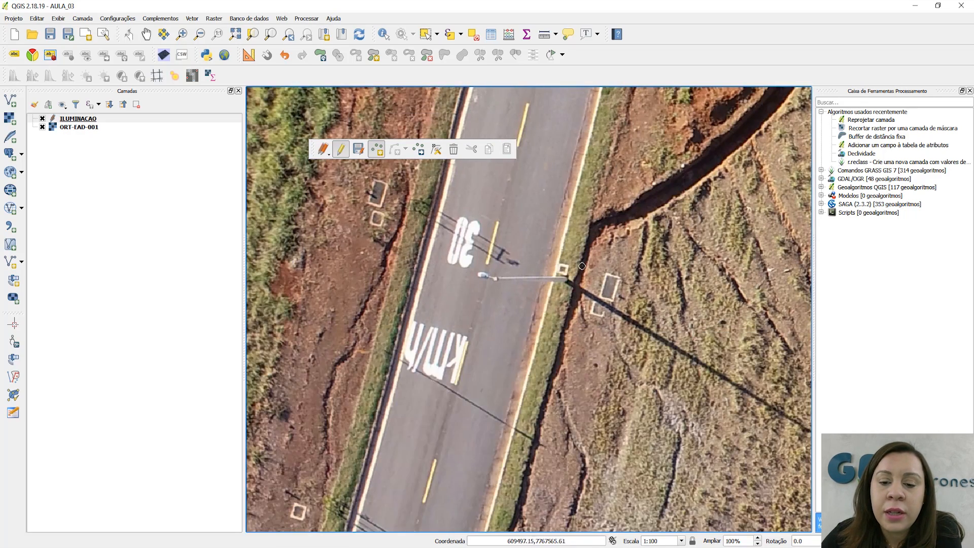
left_click(564, 279)
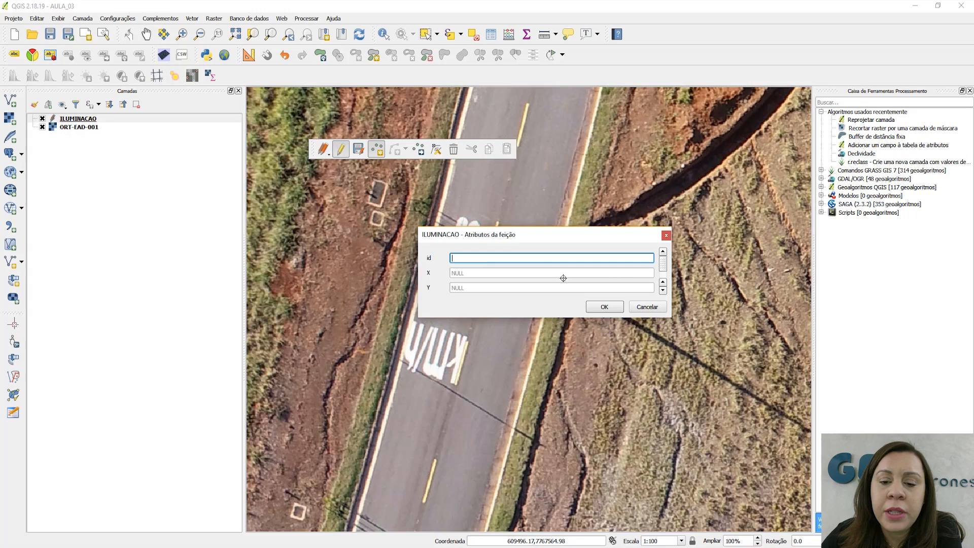
left_click(602, 308)
Add a point with empty attributes at the base of the light pole just north of the crosswalk's stop line
left_click_drag(576, 351, 571, 182)
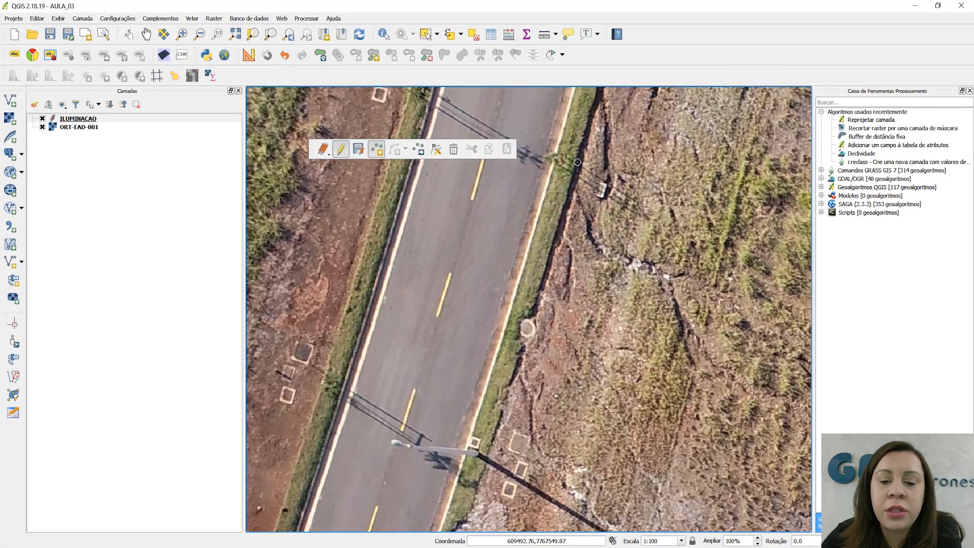
left_click_drag(533, 388, 604, 205)
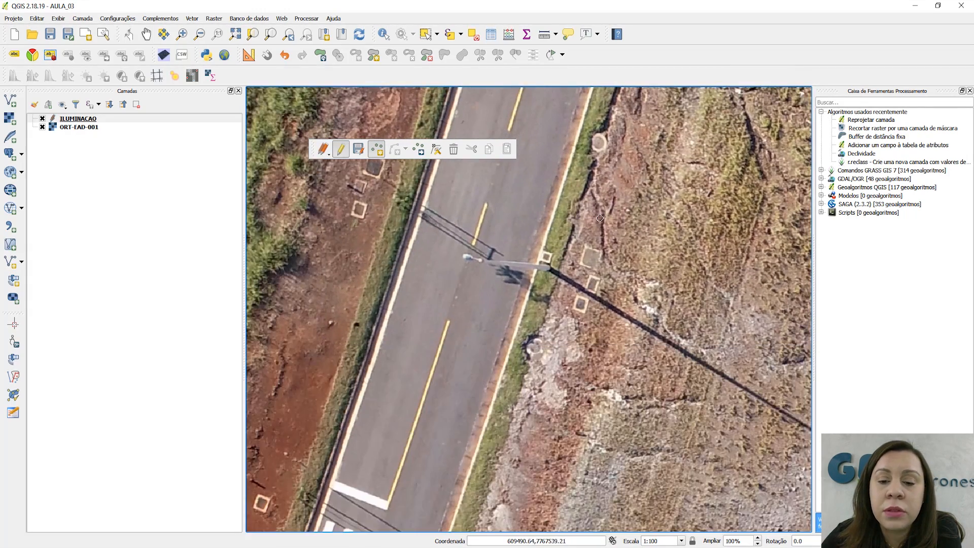
left_click(548, 266)
left_click(599, 309)
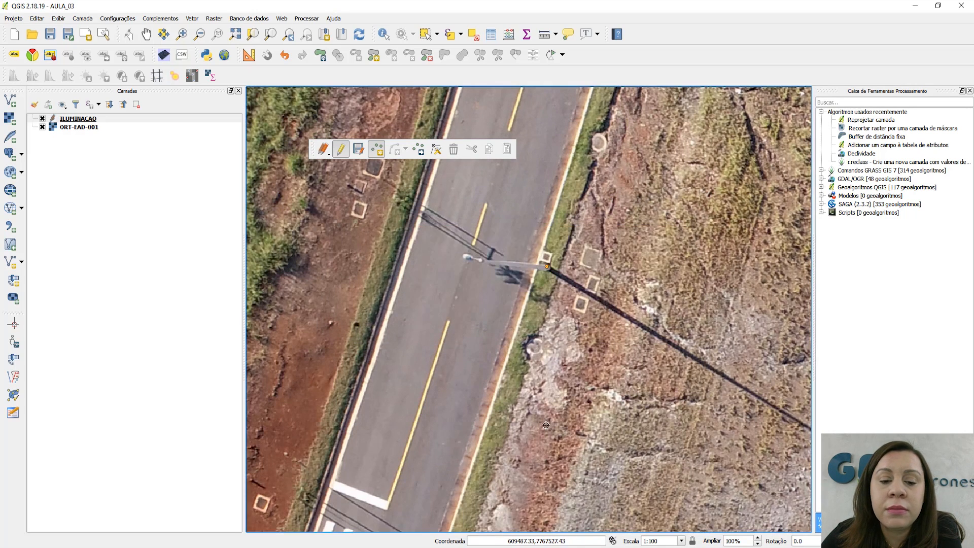
Add a point with empty attributes at the base of the first light pole south of the crosswalk
left_click_drag(546, 425, 624, 172)
left_click_drag(535, 439, 645, 170)
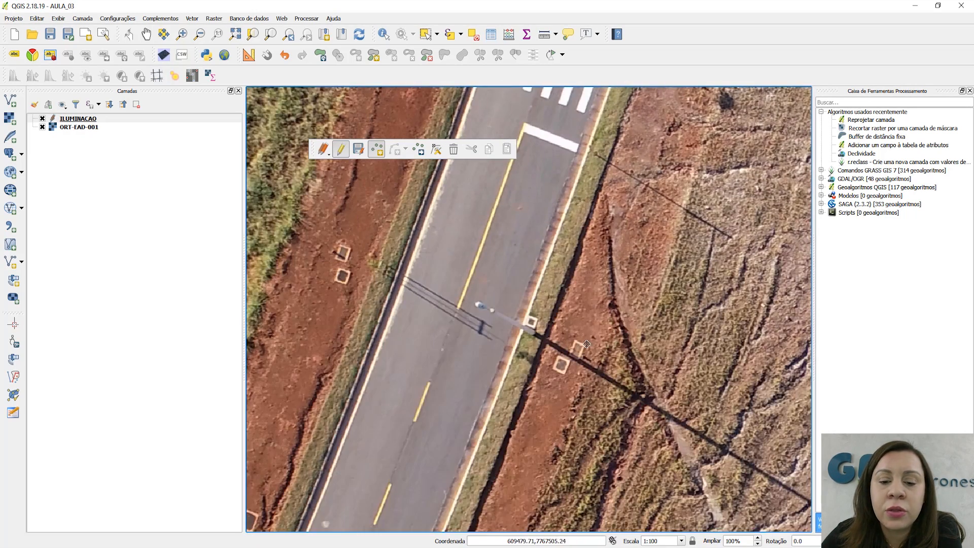
left_click_drag(560, 336, 609, 203)
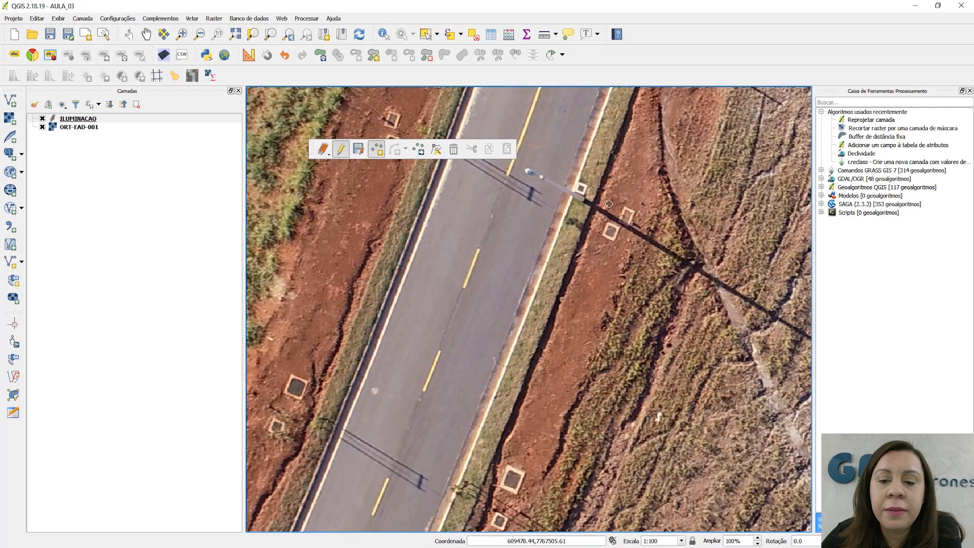
left_click(581, 199)
left_click(607, 310)
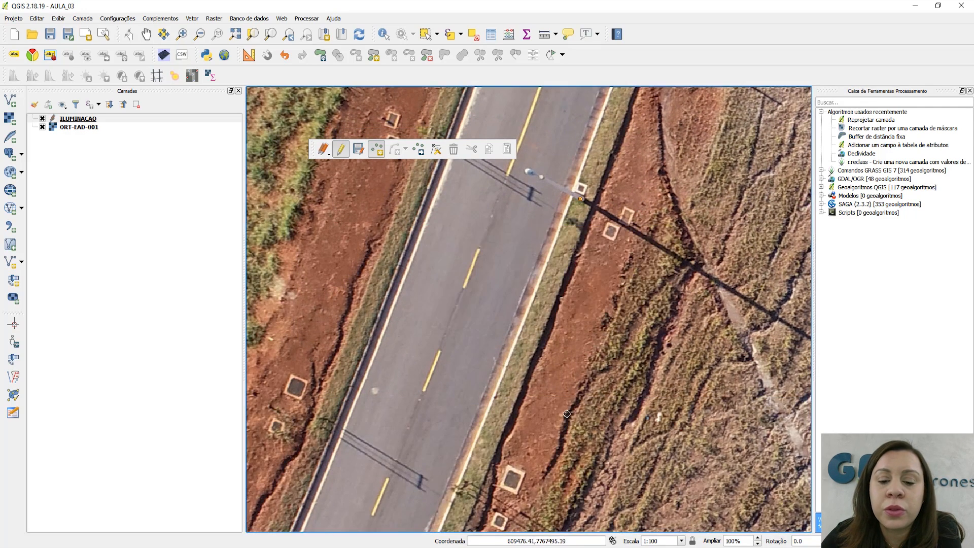
Add a point with empty attributes at the base of the second light pole south of the crosswalk
left_click_drag(568, 413, 623, 259)
left_click_drag(573, 341, 680, 131)
left_click(598, 184)
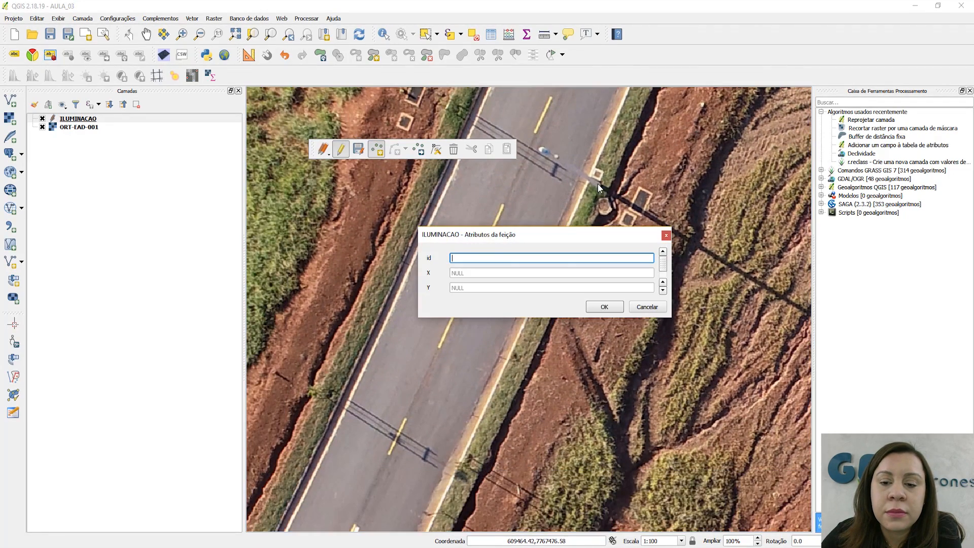
left_click(605, 307)
Add a point with empty attributes at the base of the light pole beside the next 30 marking, south of the crosswalk
left_click_drag(555, 405, 670, 109)
left_click_drag(561, 338, 675, 117)
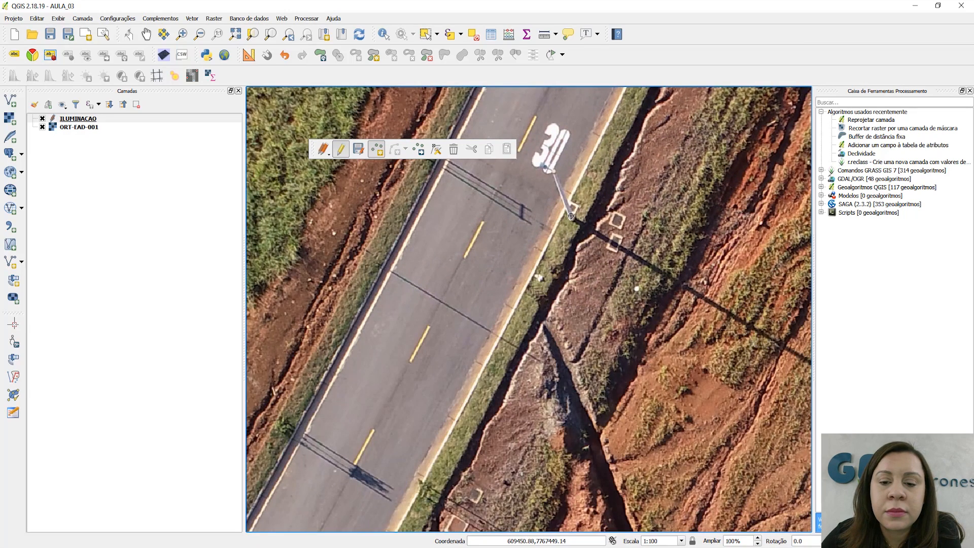
left_click(571, 218)
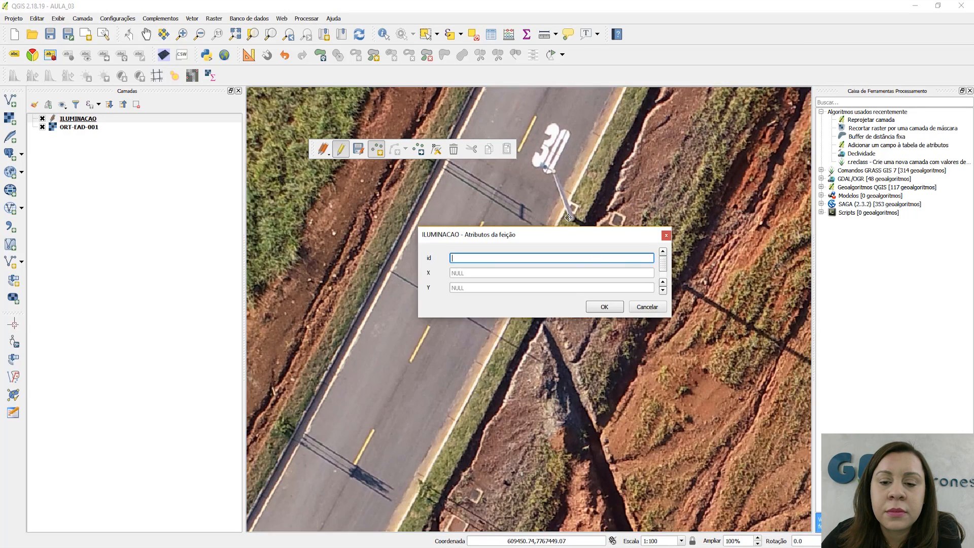
left_click(602, 307)
Add a point with empty attributes at the base of the light pole next to the long bars piled on the roadside
left_click_drag(607, 296, 642, 211)
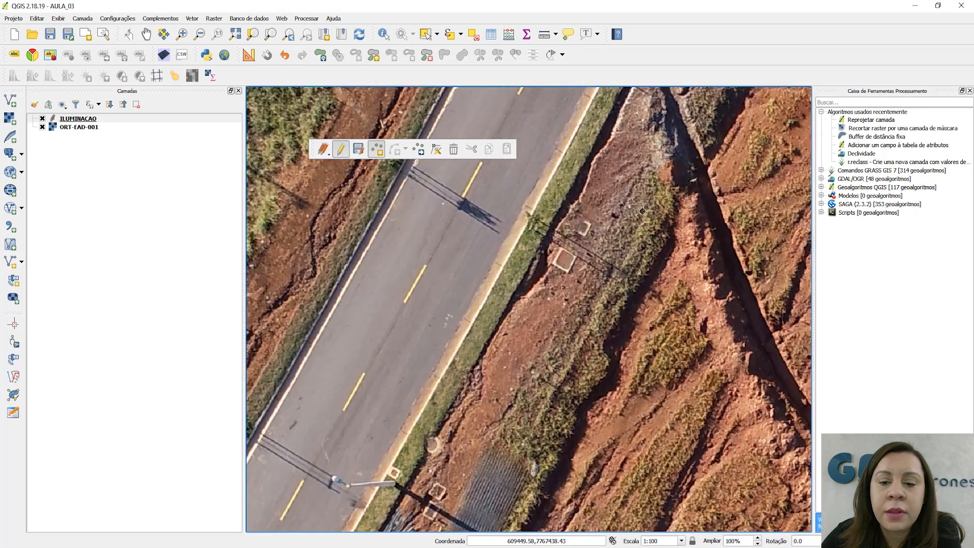
left_click_drag(503, 425, 635, 194)
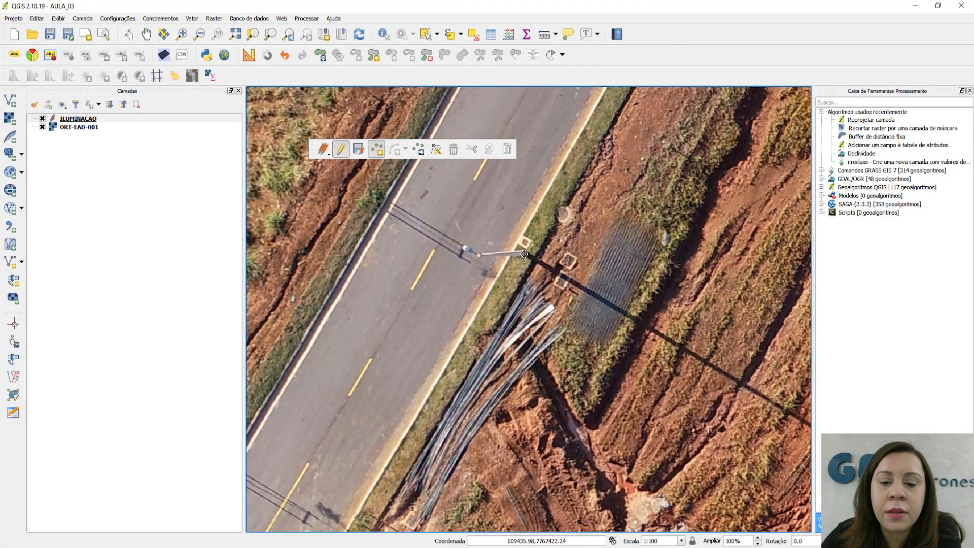
left_click(524, 254)
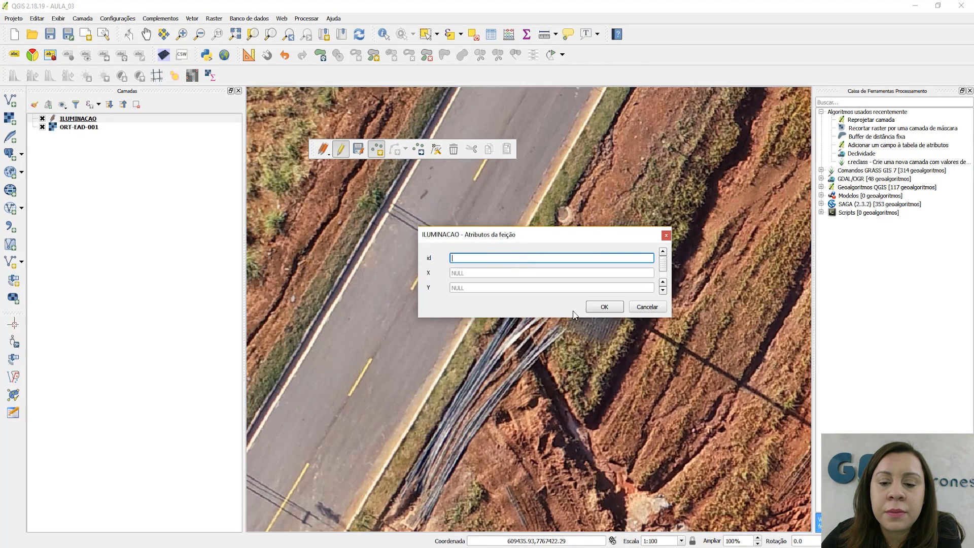
left_click(602, 307)
Add a point with empty attributes at the base of the light pole beside the construction site, across from the yellow striped median
left_click_drag(514, 380, 672, 126)
left_click_drag(573, 316, 668, 152)
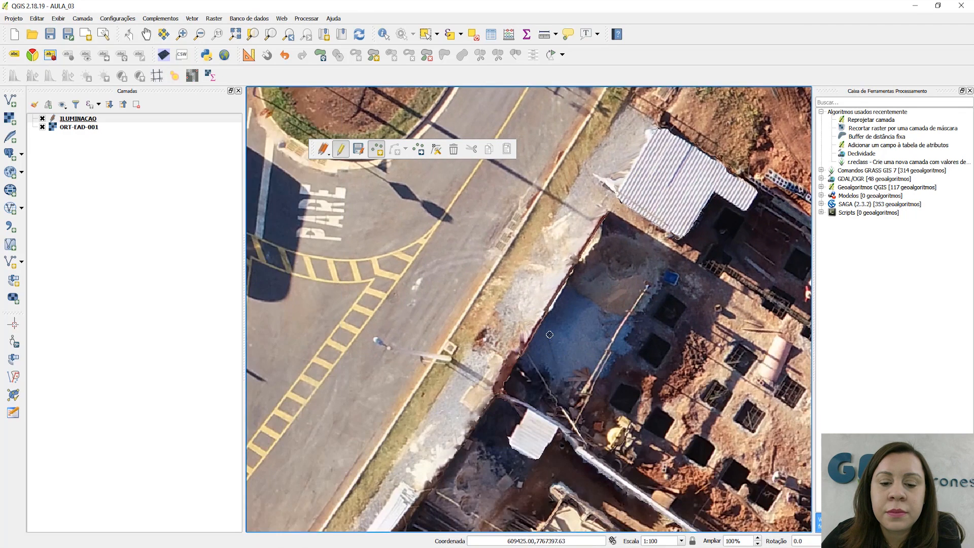
left_click_drag(550, 335, 638, 146)
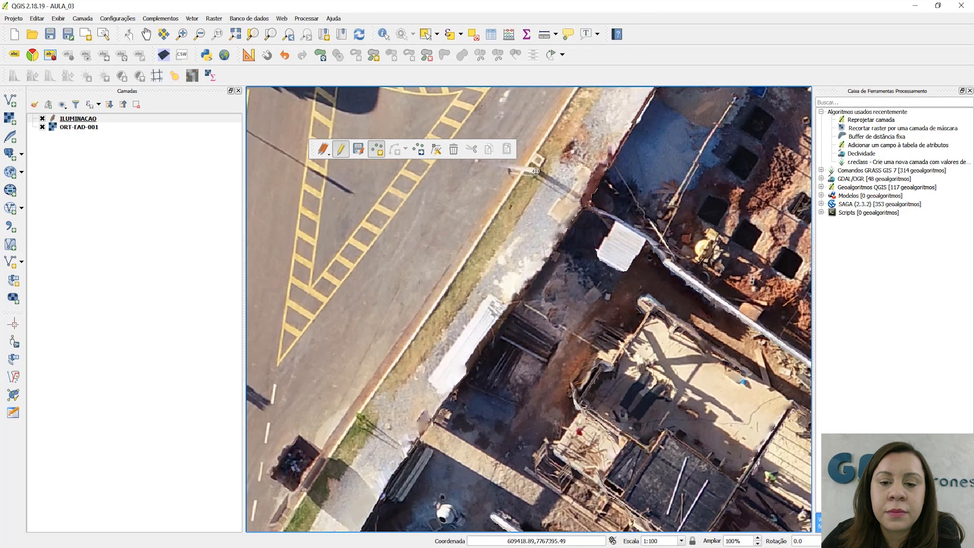
left_click(536, 171)
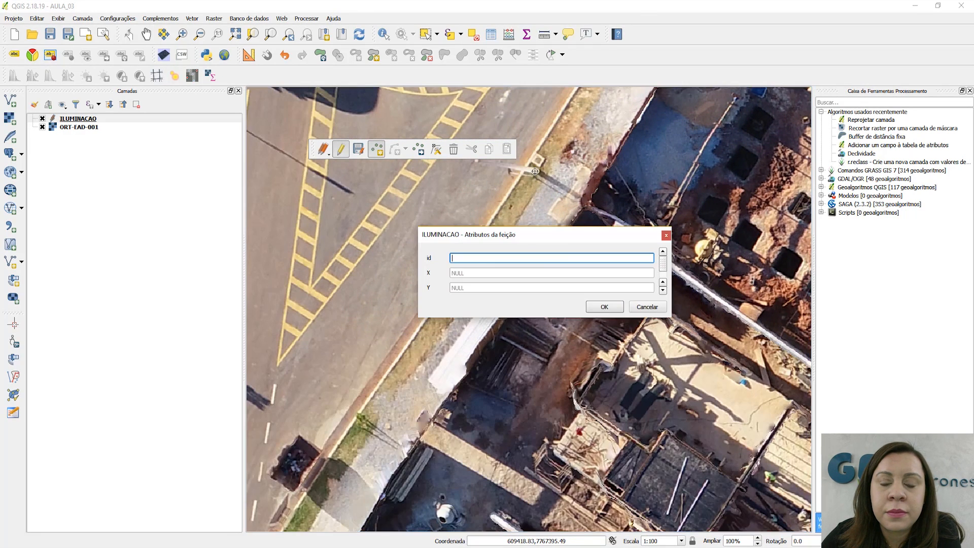
left_click(601, 306)
Add a point with empty attributes at the base of the light pole beside the corrugated-roof shed, near the white lane arrow
left_click_drag(519, 415, 690, 153)
left_click_drag(530, 348, 615, 161)
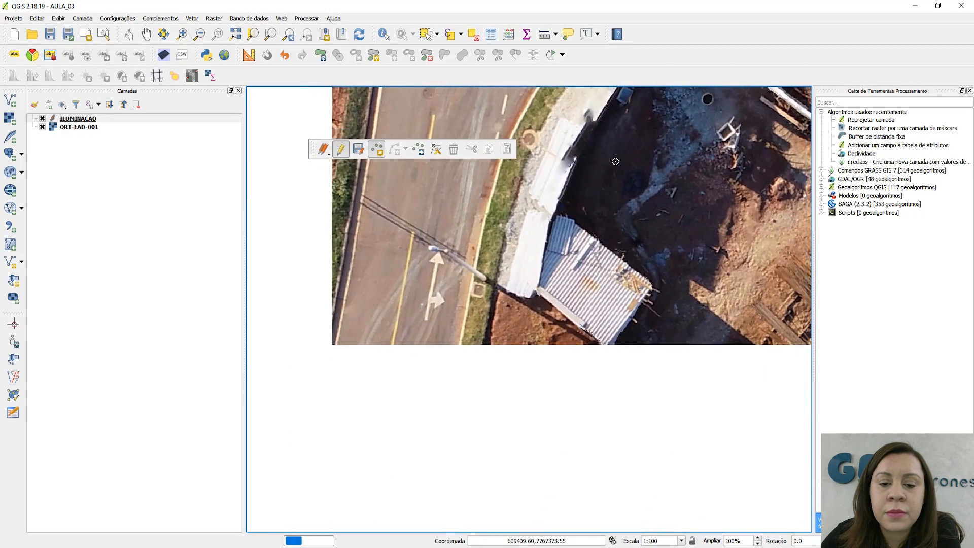
left_click_drag(504, 310, 544, 206)
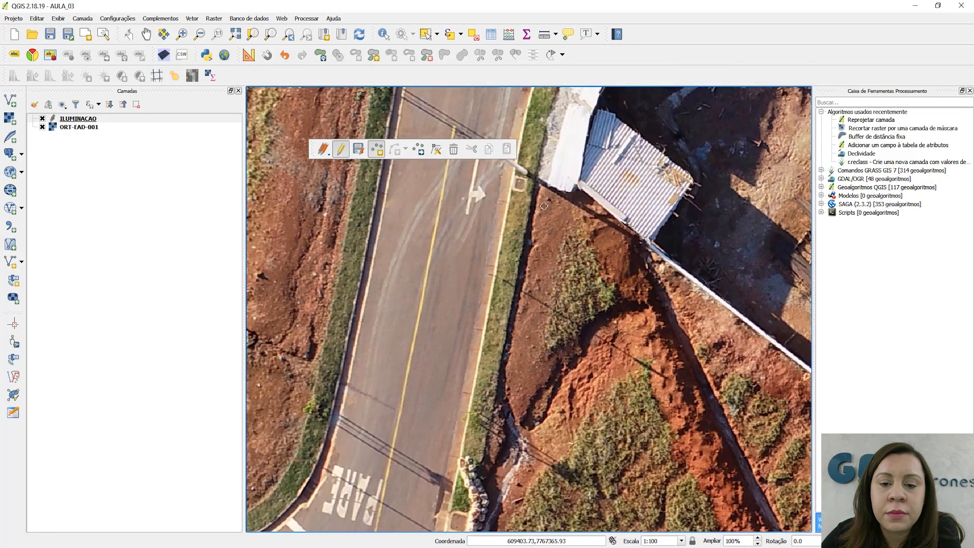
left_click(525, 172)
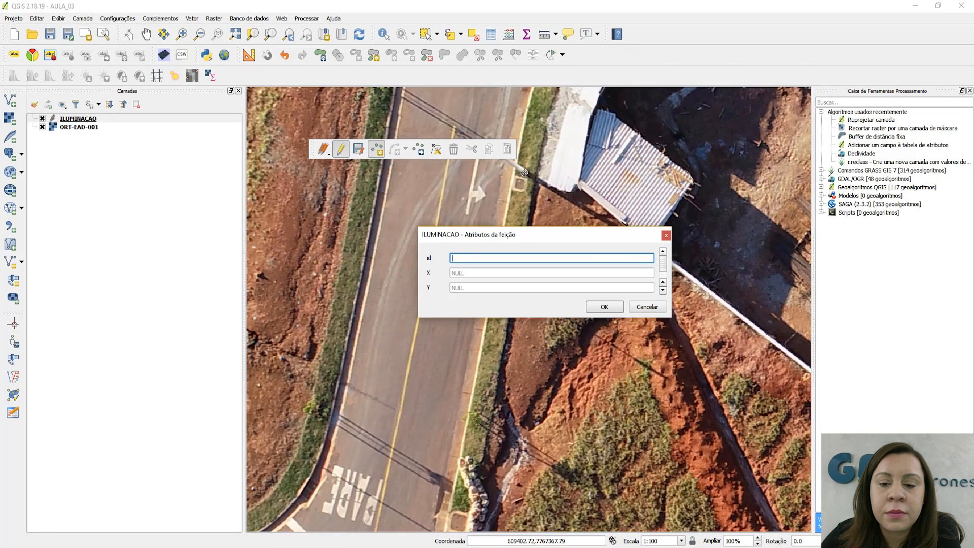
left_click(607, 308)
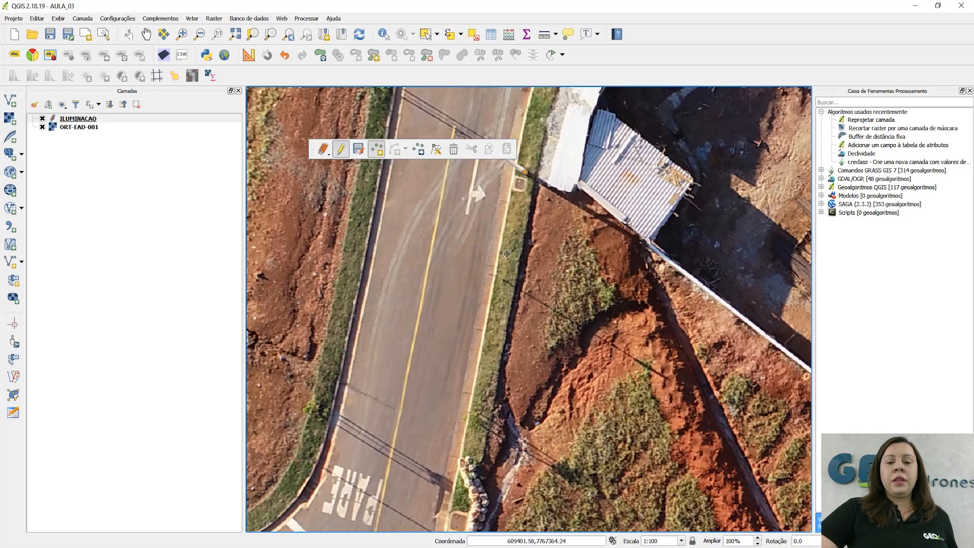
Follow the road south to the crosswalk intersection and save the edits of the ILUMINACAO layer
mouse_move(505, 319)
left_mouse_down()
mouse_move(536, 193)
mouse_move(530, 412)
mouse_move(562, 210)
left_mouse_up()
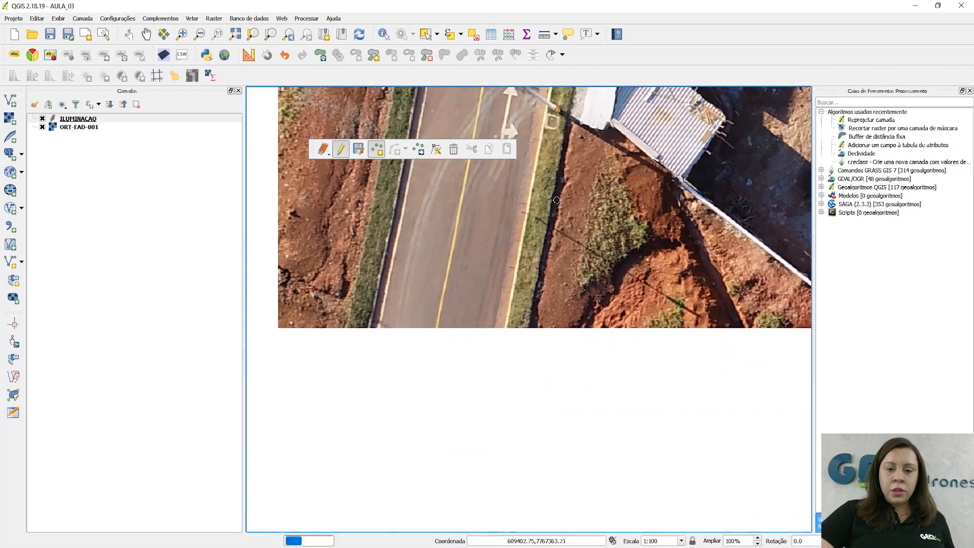
left_click_drag(510, 400, 545, 202)
left_click_drag(530, 347, 522, 199)
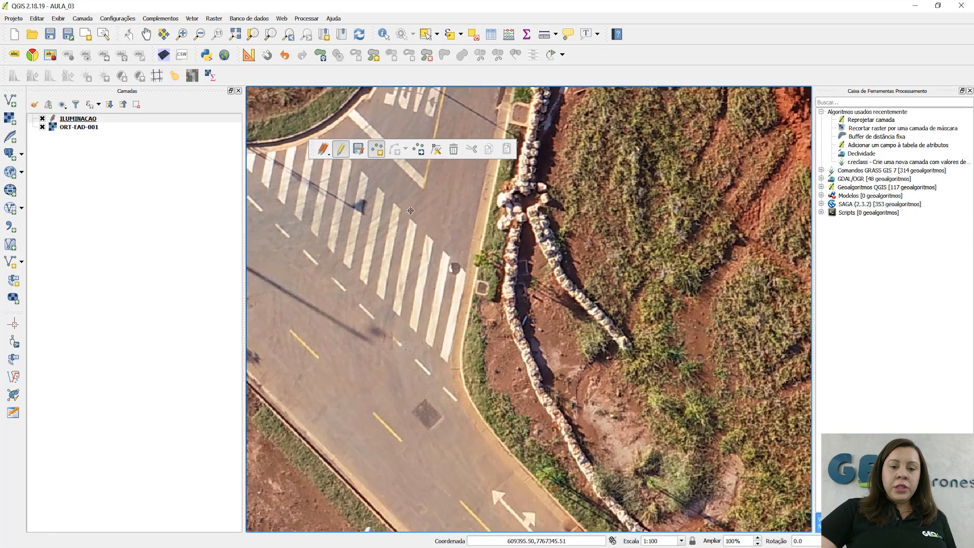
left_click(358, 151)
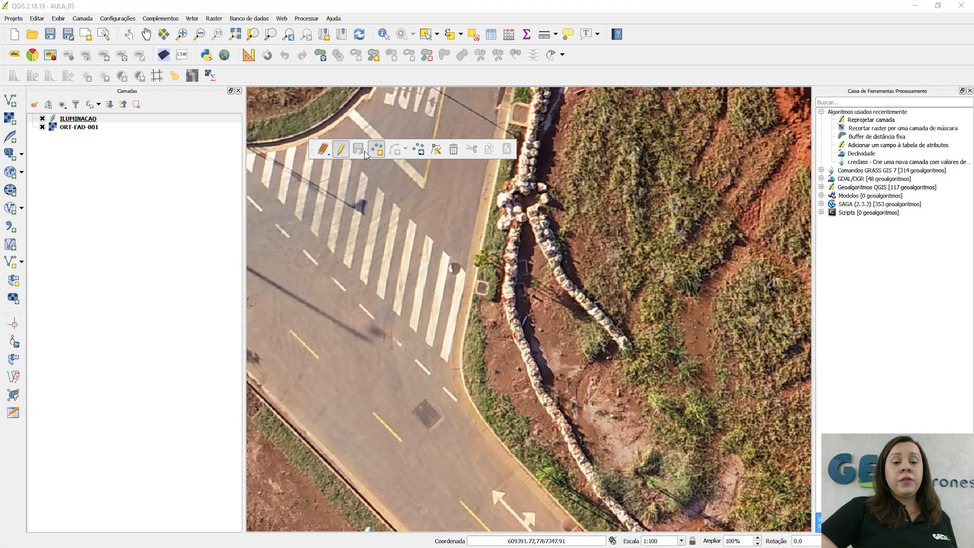
Add a point with empty attributes at the base of the light pole on the crossing road, at the orthomosaic's western edge
left_click_drag(492, 243, 629, 455)
left_click_drag(369, 308, 651, 397)
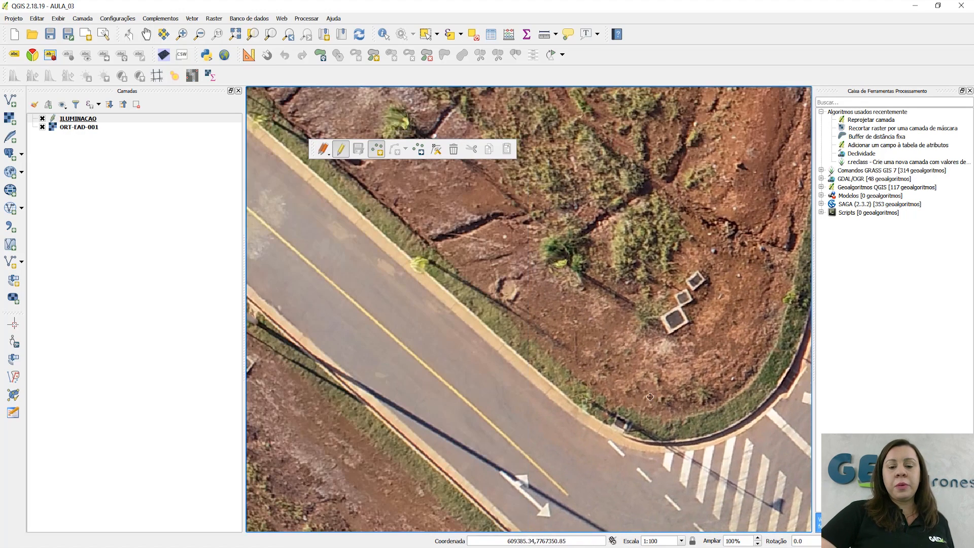
scroll(636, 406, "down", 2)
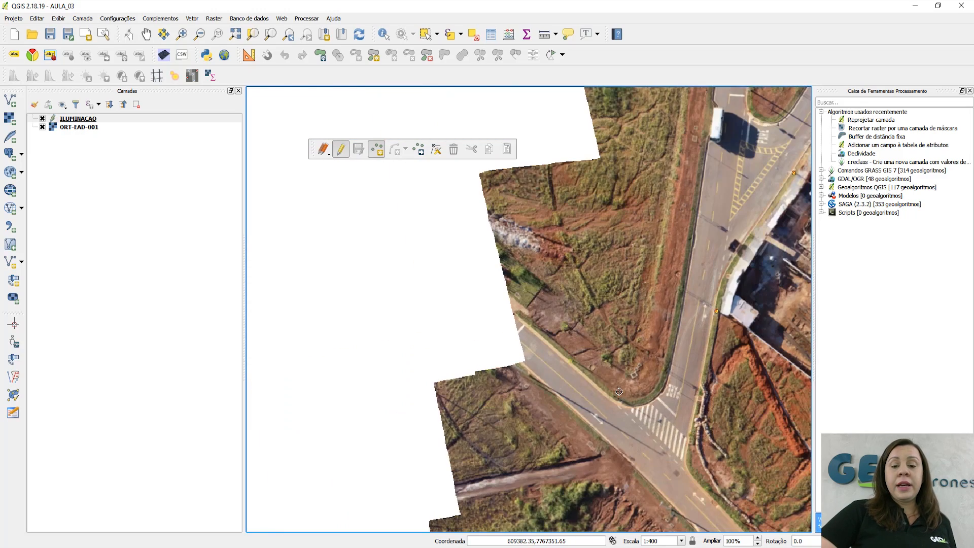
scroll(593, 391, "up", 1)
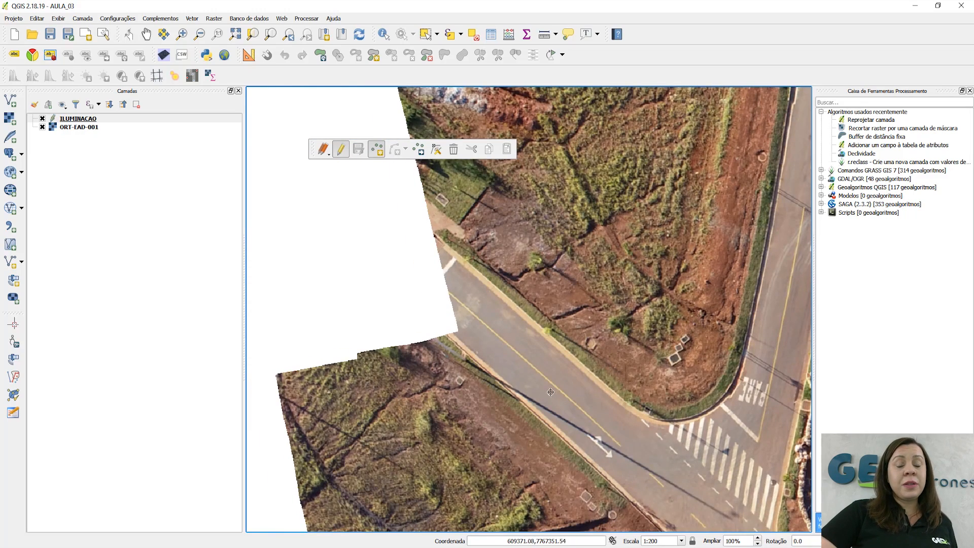
left_click_drag(629, 401, 539, 329)
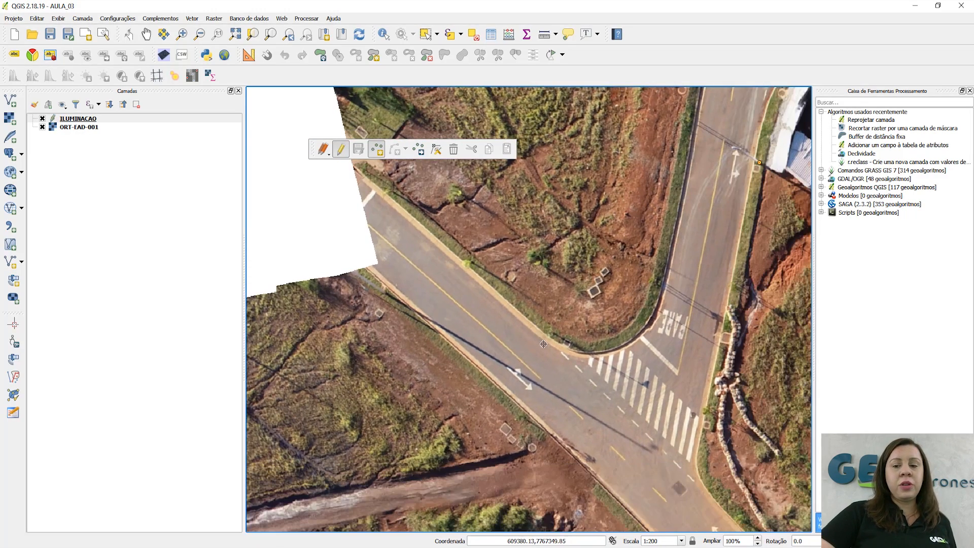
left_click_drag(550, 378, 436, 274)
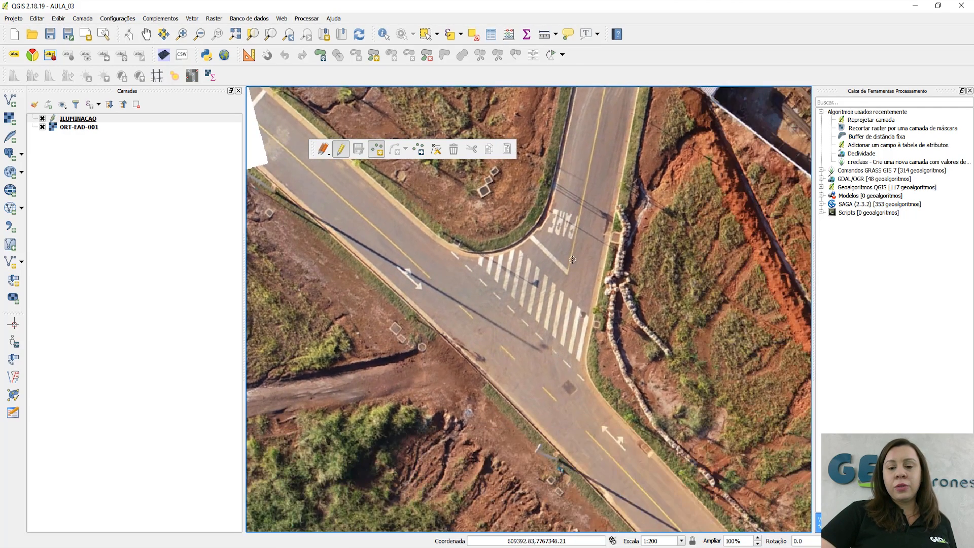
scroll(606, 269, "up", 1)
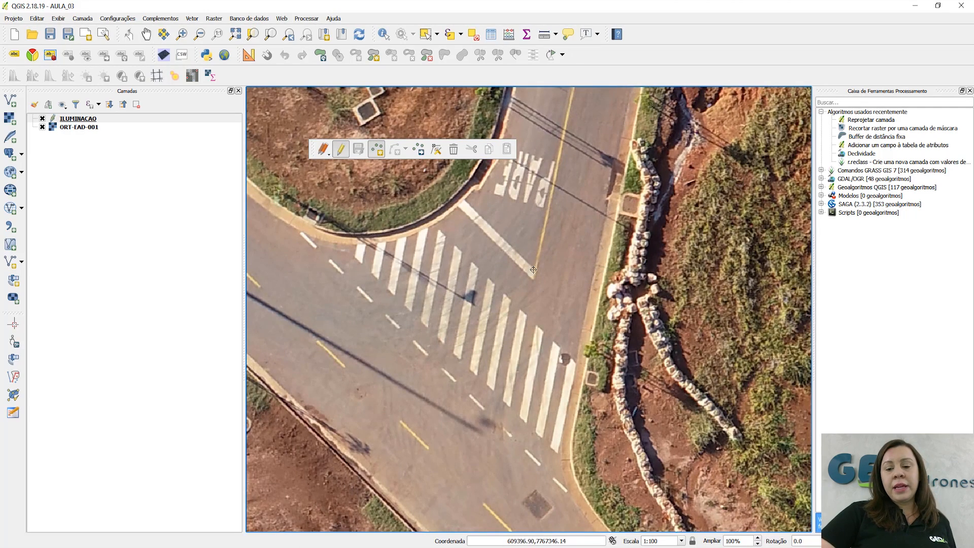
left_click_drag(396, 340, 688, 325)
left_click_drag(503, 300, 649, 407)
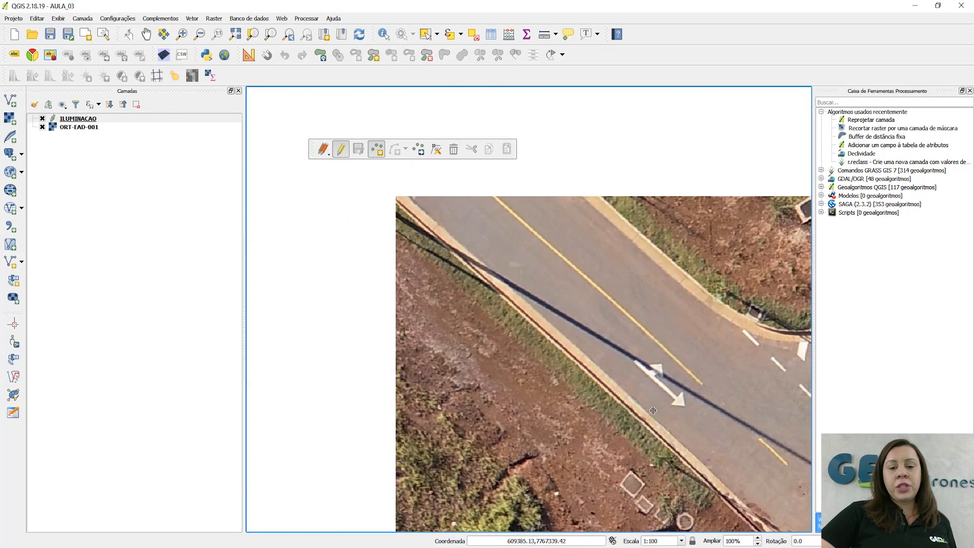
left_click_drag(527, 276, 606, 378)
scroll(472, 319, "up", 1)
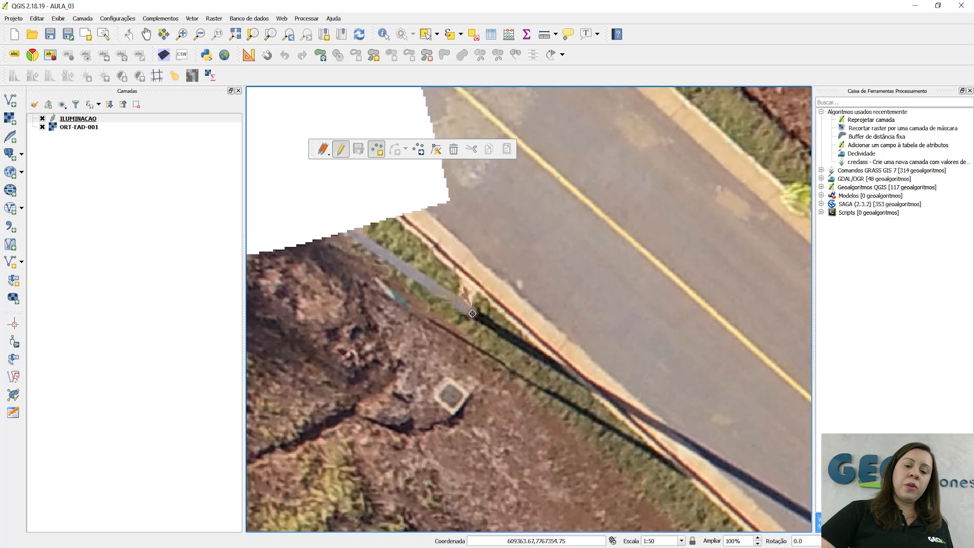
left_click(473, 313)
left_click(603, 307)
Add a point with empty attributes at the base of the roadside light pole southeast of the dirt track, past the crosswalk
scroll(605, 318, "down", 2)
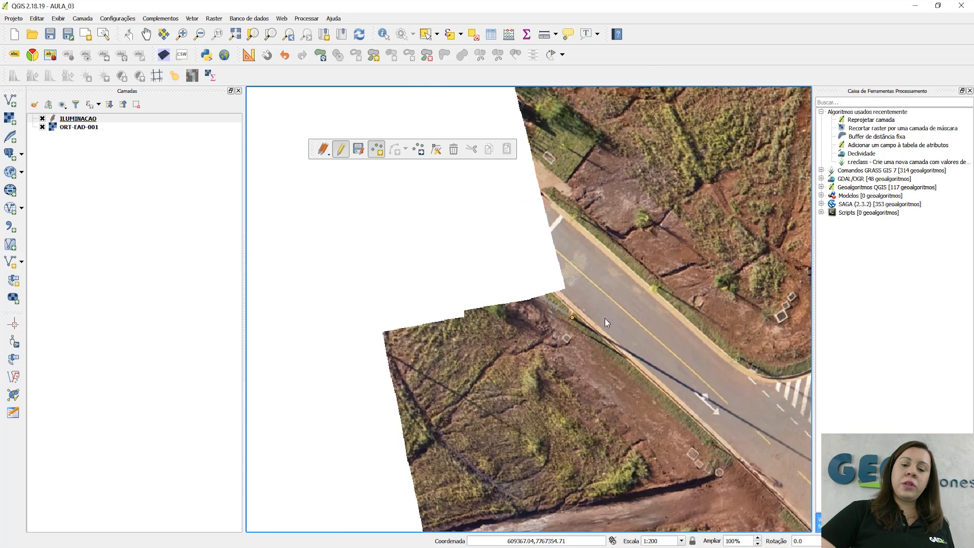
left_click_drag(695, 401, 501, 332)
scroll(573, 399, "up", 1)
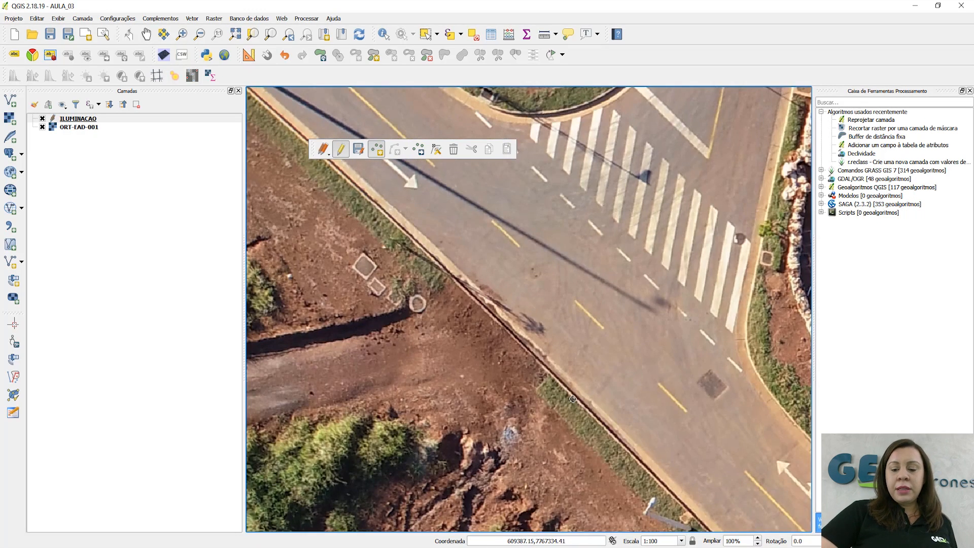
left_click_drag(629, 401, 440, 289)
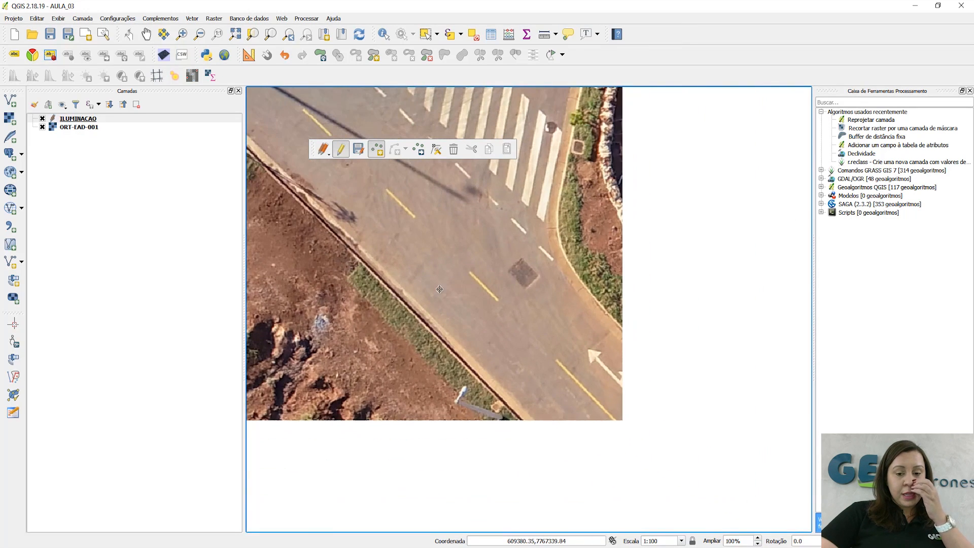
left_click(500, 416)
left_click(607, 306)
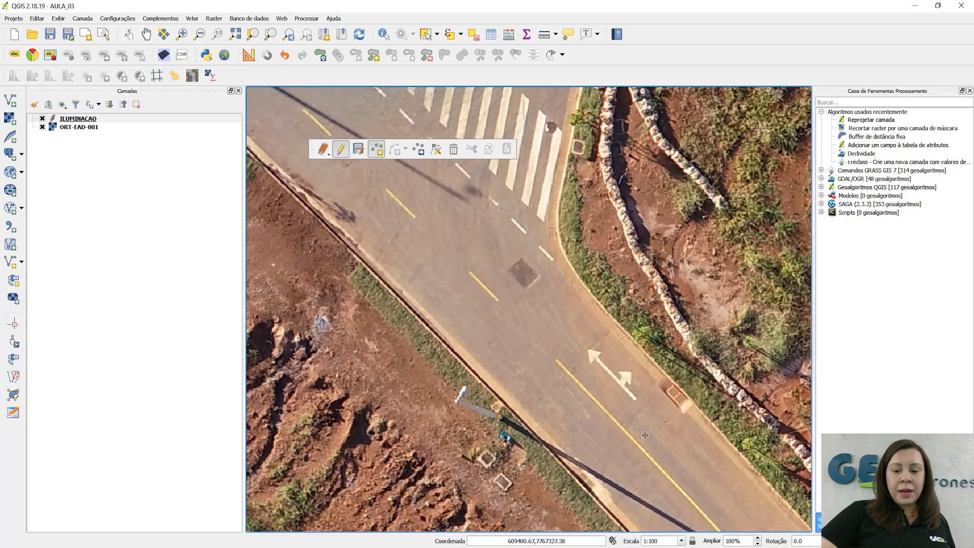
Add a point with empty attributes at the base of the next light pole to the southeast, on the verge before the second crosswalk
left_click_drag(645, 435, 428, 262)
left_click_drag(504, 384, 376, 223)
left_click_drag(517, 403, 397, 226)
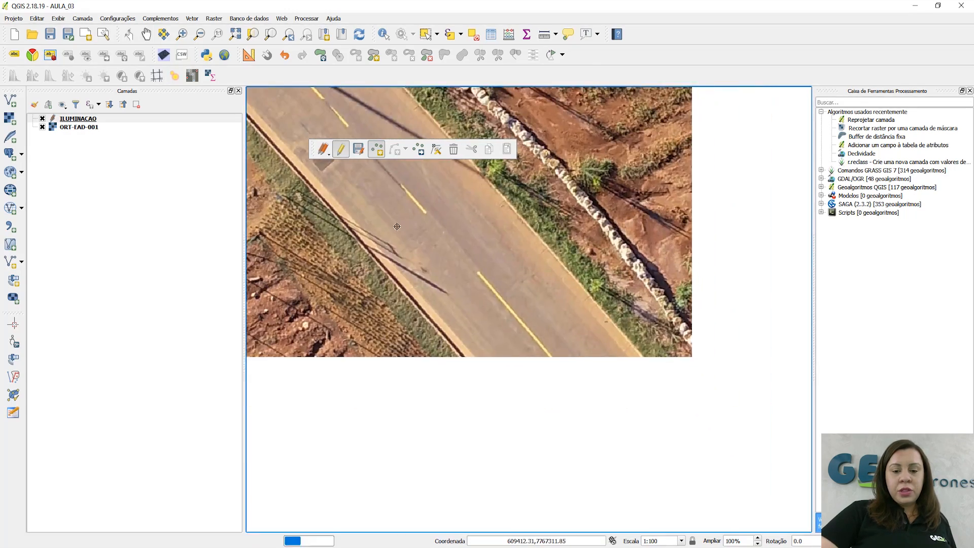
left_click_drag(535, 397, 447, 255)
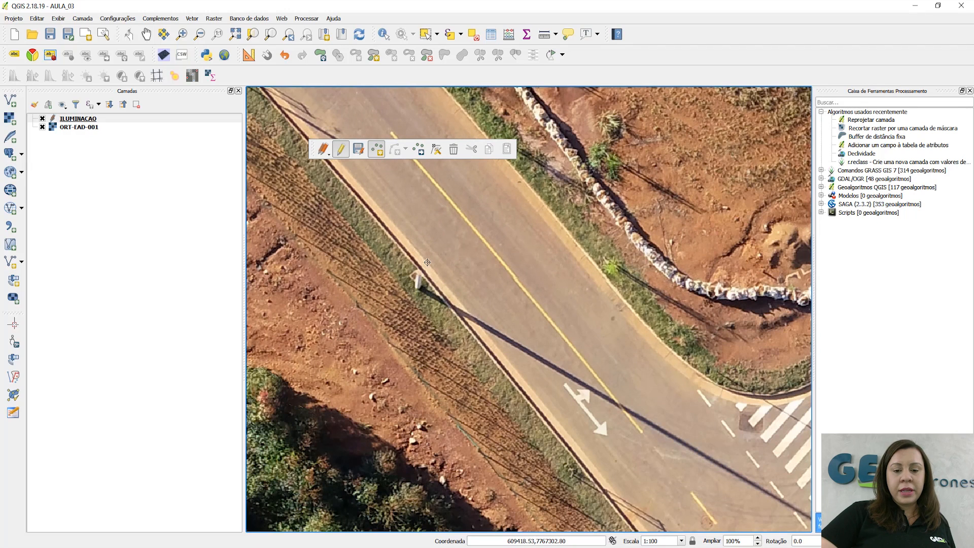
left_click(418, 287)
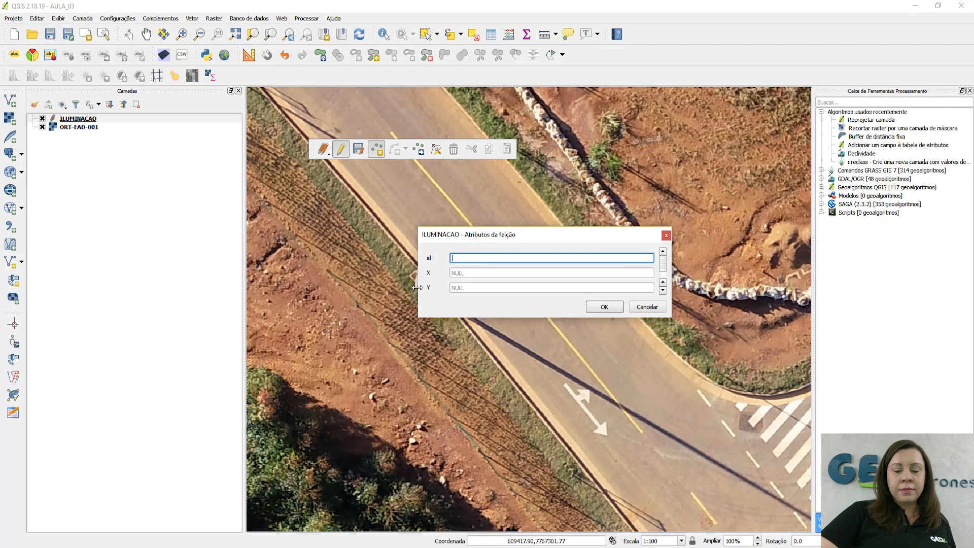
left_click(602, 307)
Add a point with empty attributes at the base of the light pole just past the second crosswalk, across from the white double arrow
left_click_drag(662, 446, 458, 263)
left_click_drag(553, 457, 426, 261)
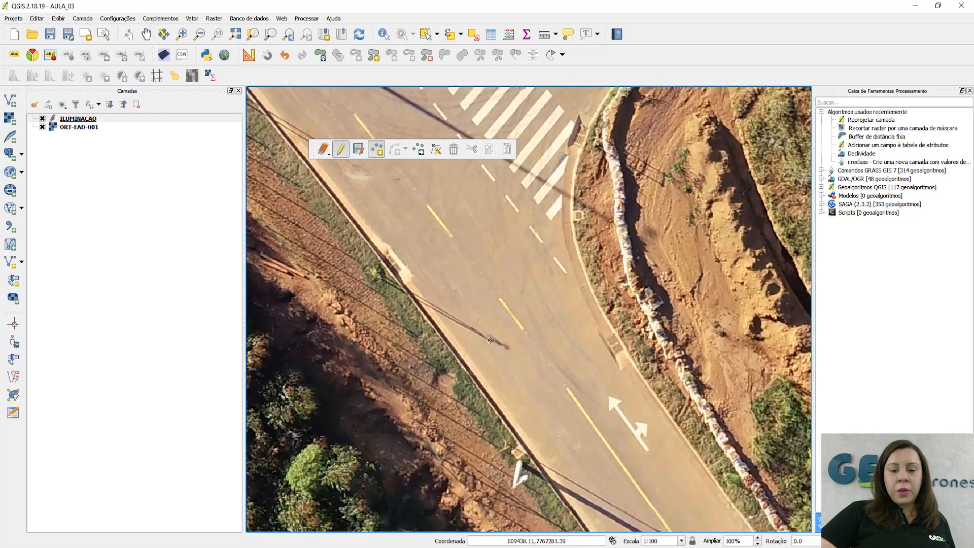
left_click_drag(532, 392, 405, 239)
left_click_drag(485, 367, 430, 270)
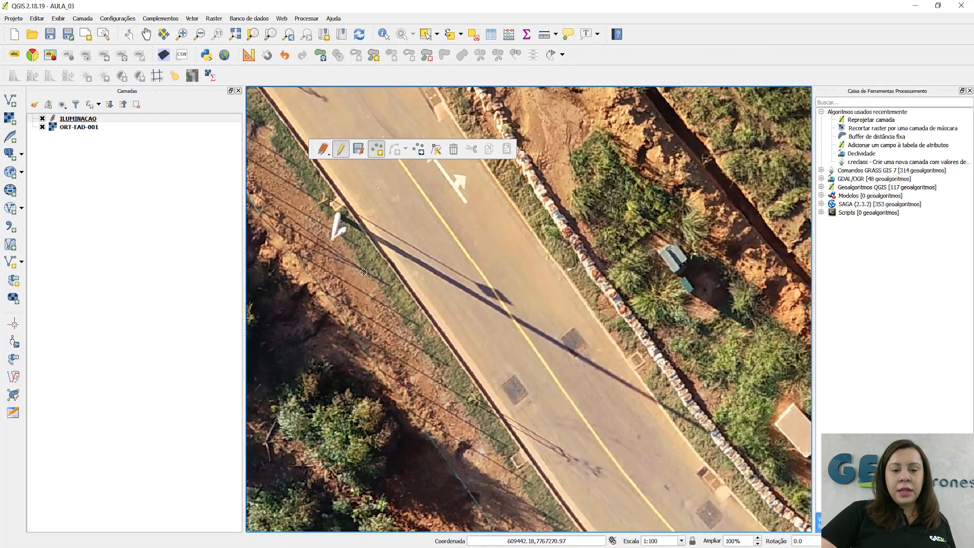
left_click(338, 215)
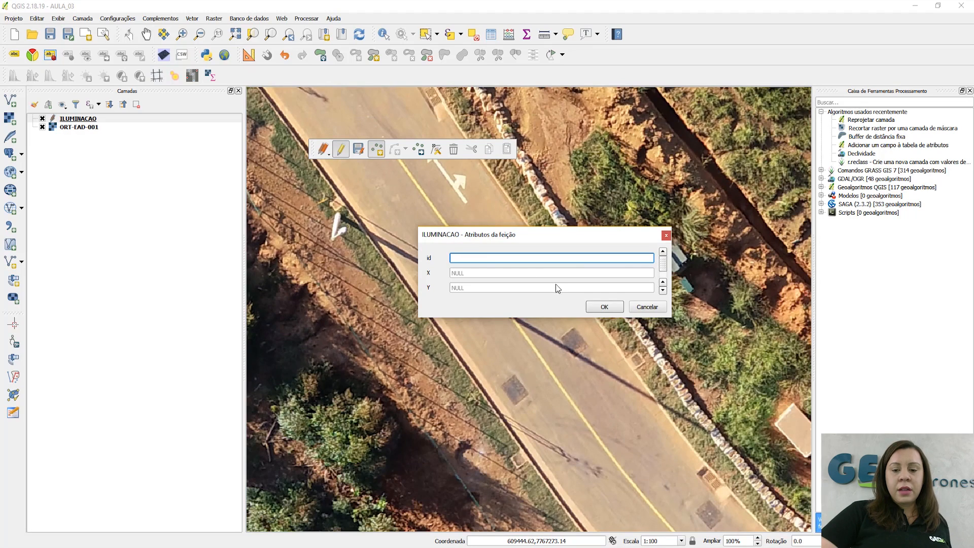
left_click(604, 307)
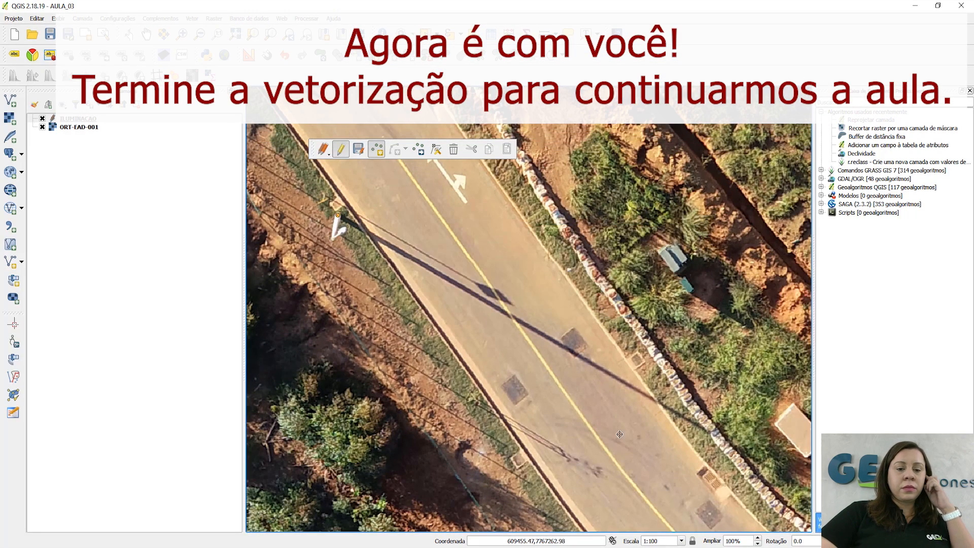
left_click_drag(620, 435, 497, 269)
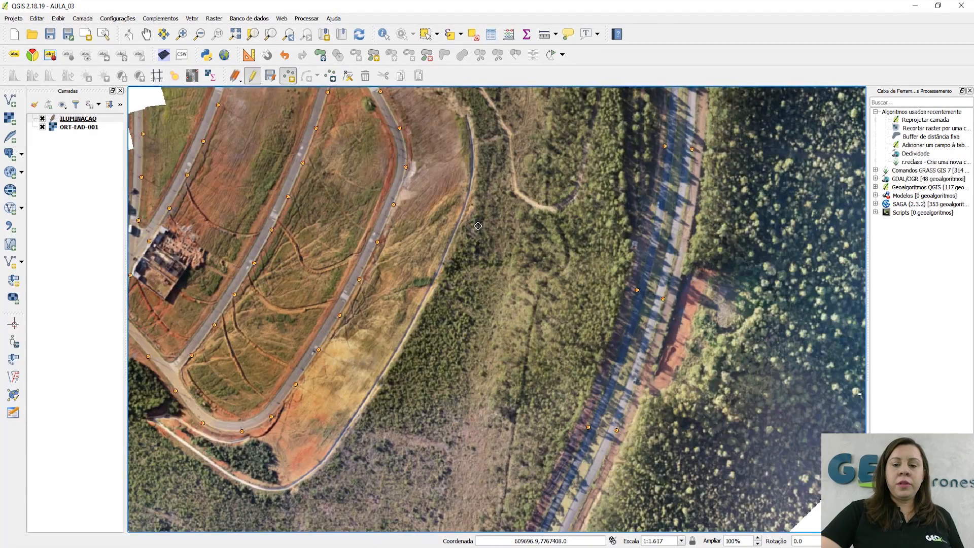
Save the edits made to the ILUMINACAO point layer and turn off its editing mode
scroll(483, 226, "down", 3)
left_click_drag(487, 235, 392, 405)
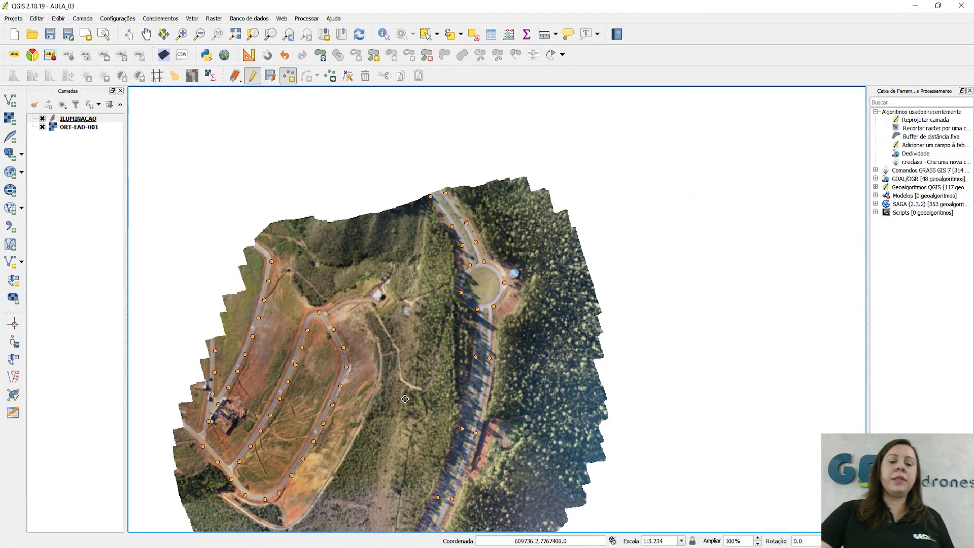
left_click_drag(405, 399, 458, 310)
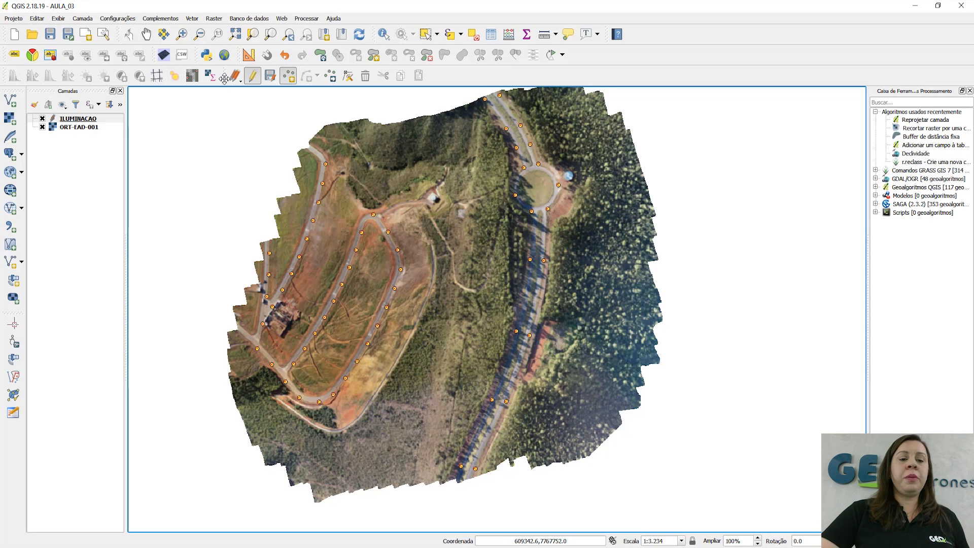
left_click_drag(225, 76, 181, 151)
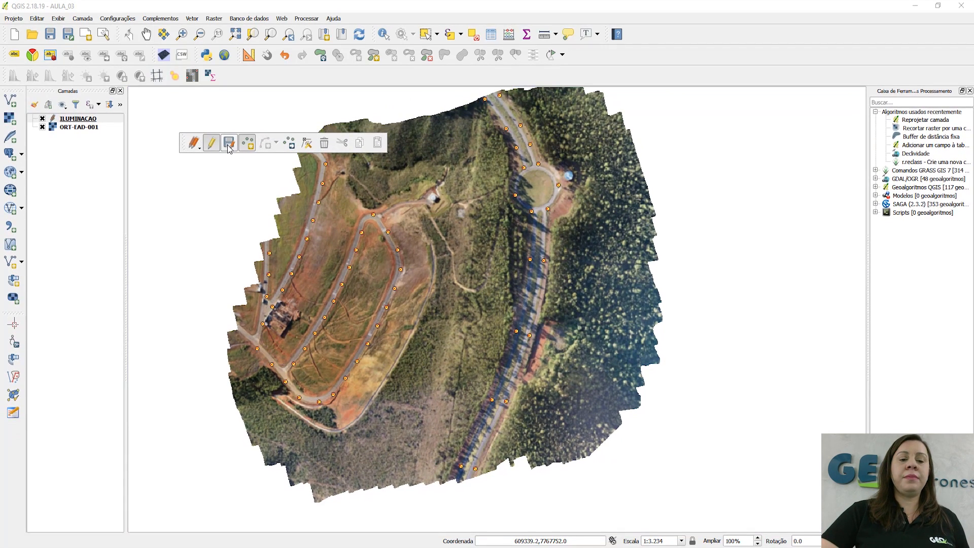
left_click(229, 144)
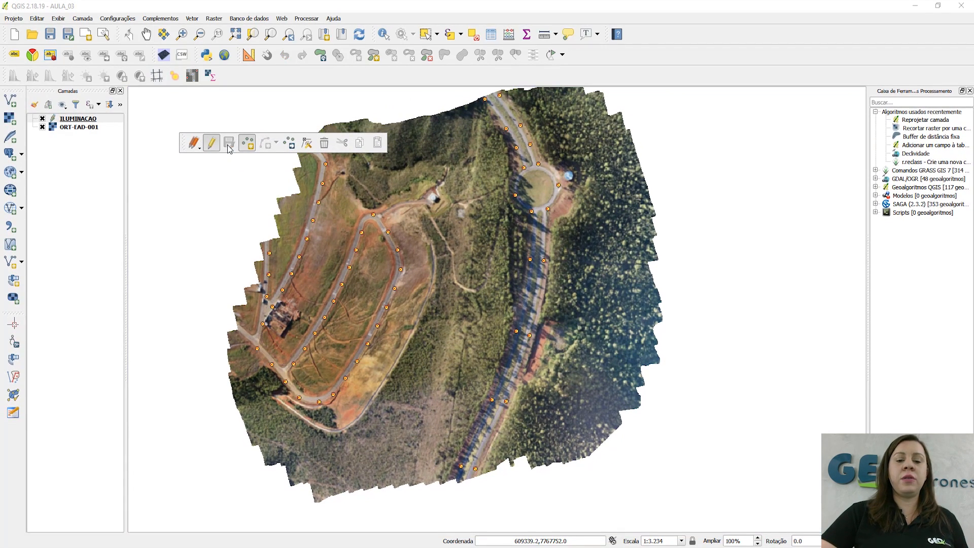
left_click(197, 146)
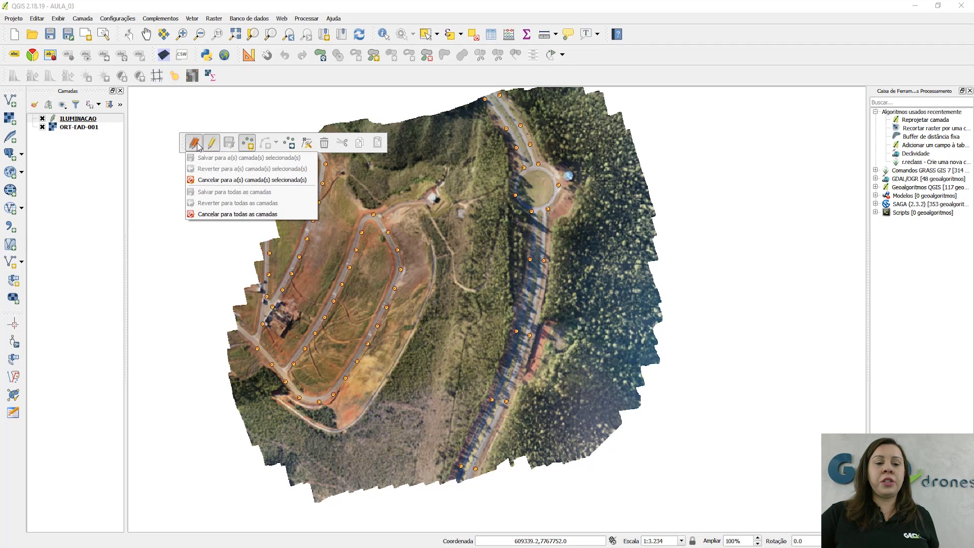
left_click(196, 145)
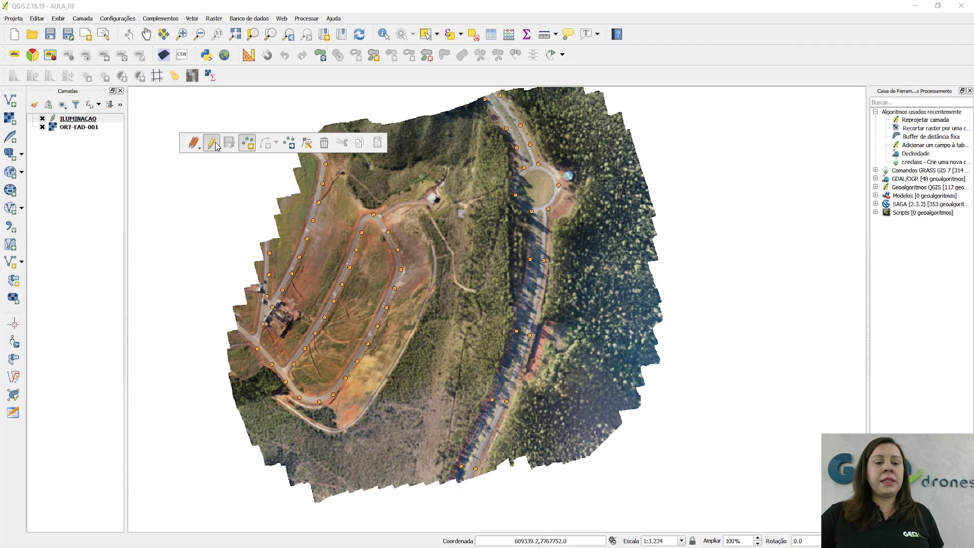
left_click(215, 146)
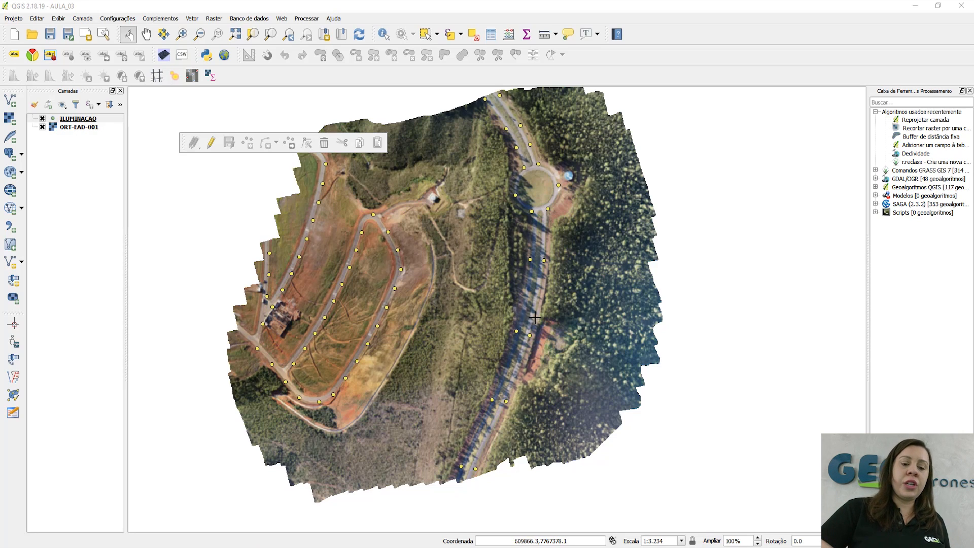
Open the attribute table of the ILUMINACAO layer and examine its id, X, Y and PONTOS columns
right_click(75, 119)
left_click(128, 217)
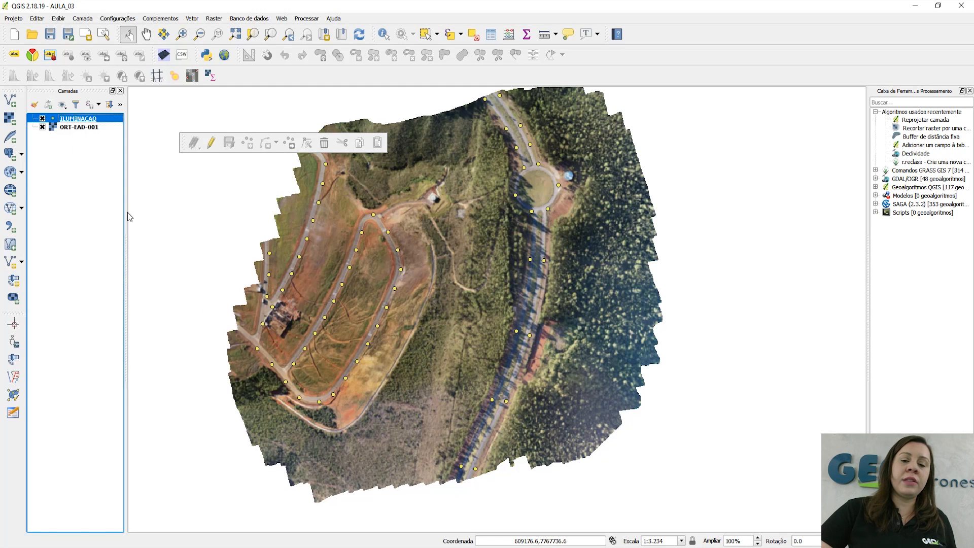
left_click_drag(303, 276, 530, 264)
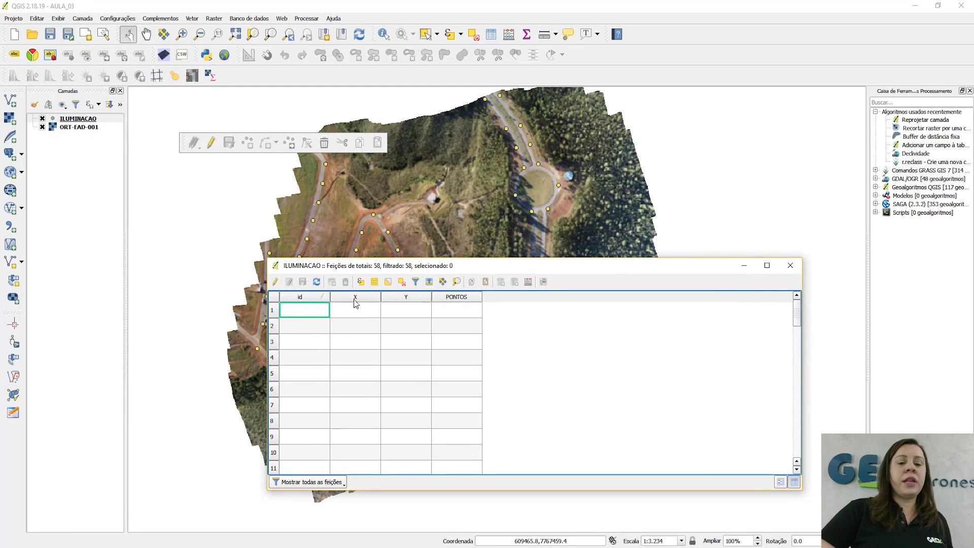
left_click(406, 296)
left_click(453, 299)
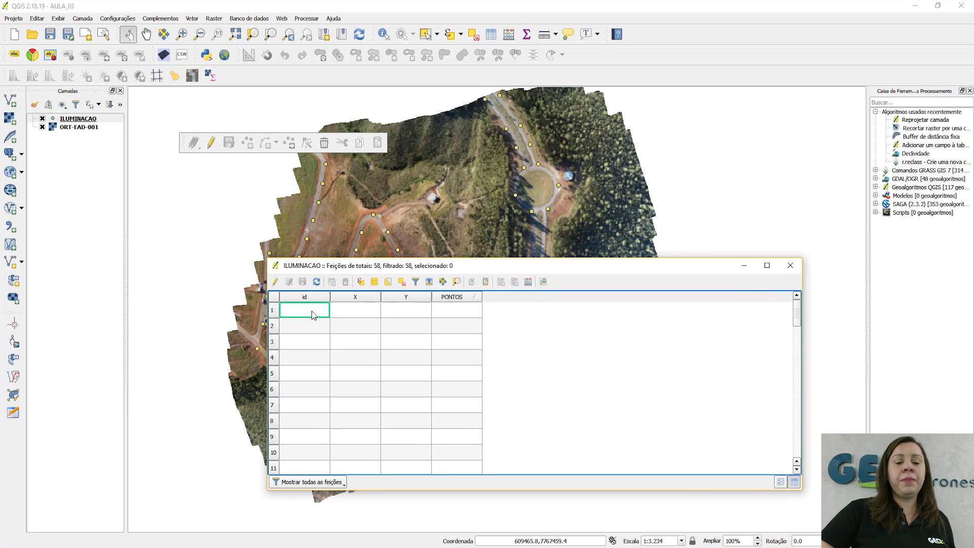
left_click(310, 296)
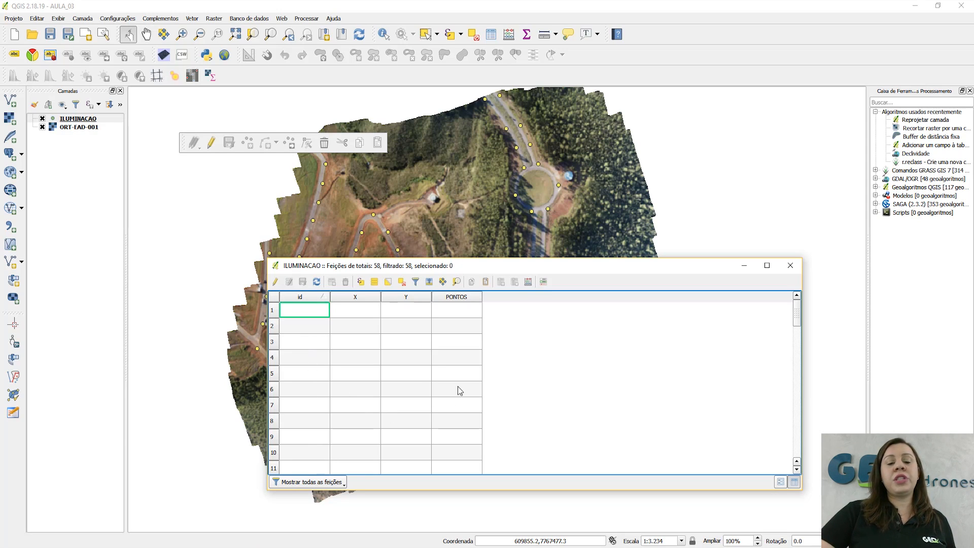
left_click(364, 300)
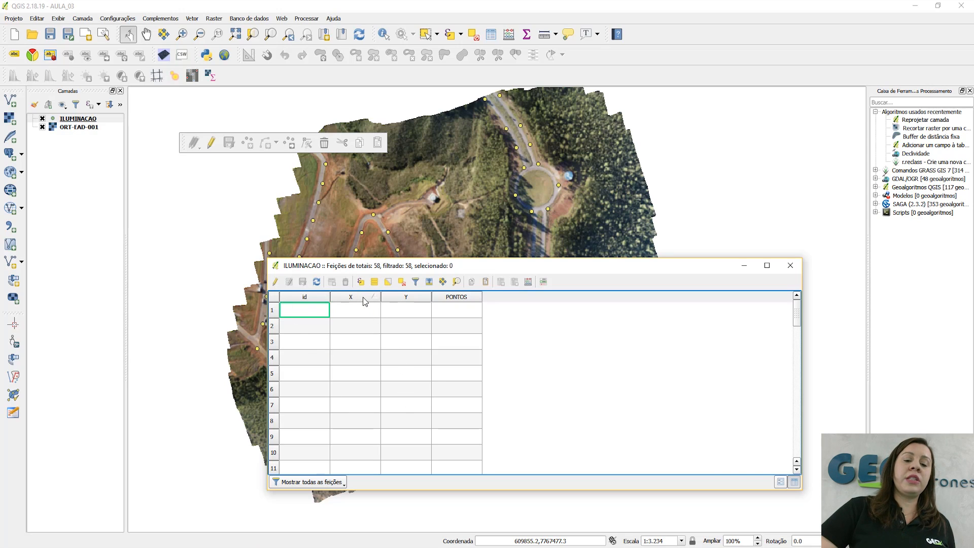
left_click(411, 300)
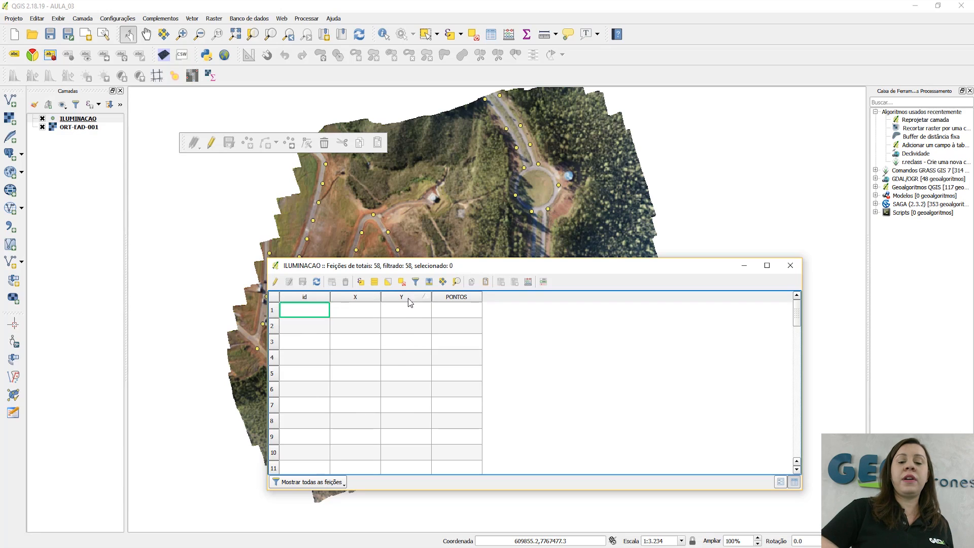
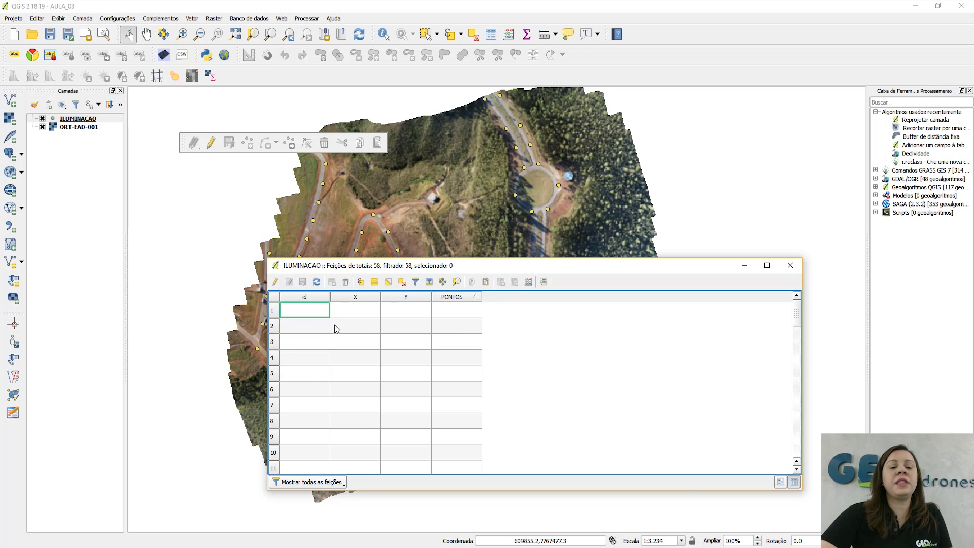
left_click(274, 314)
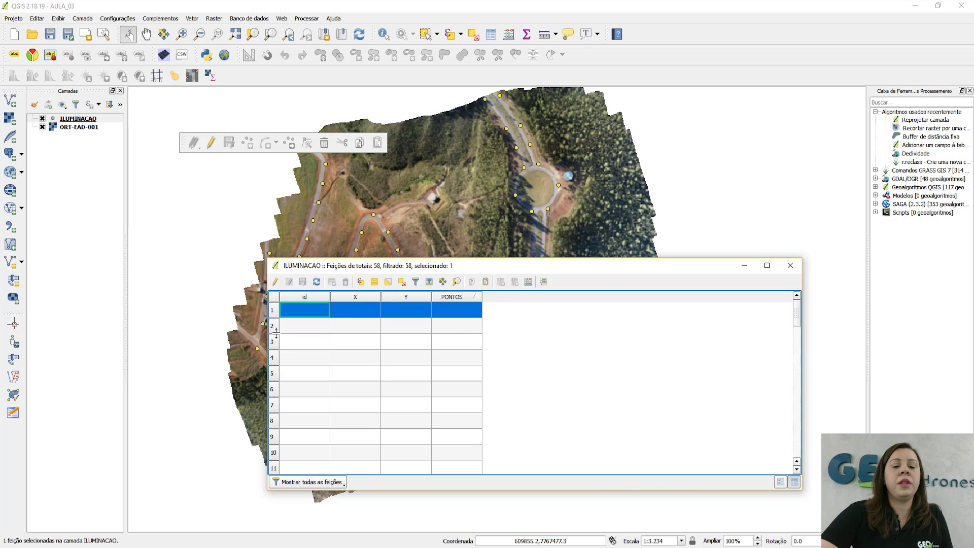
left_click(274, 329)
left_click(275, 344)
left_click(274, 358)
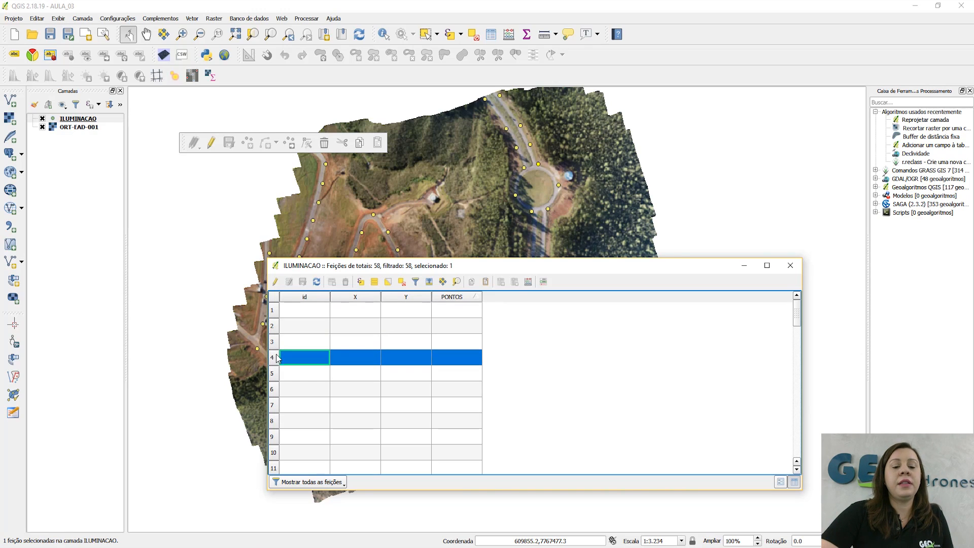
left_click(274, 374)
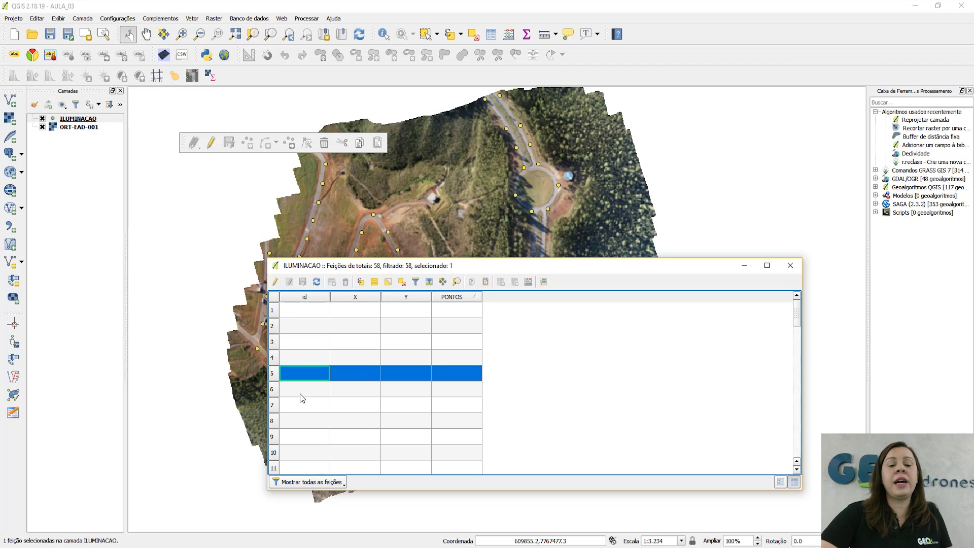
left_click(274, 298)
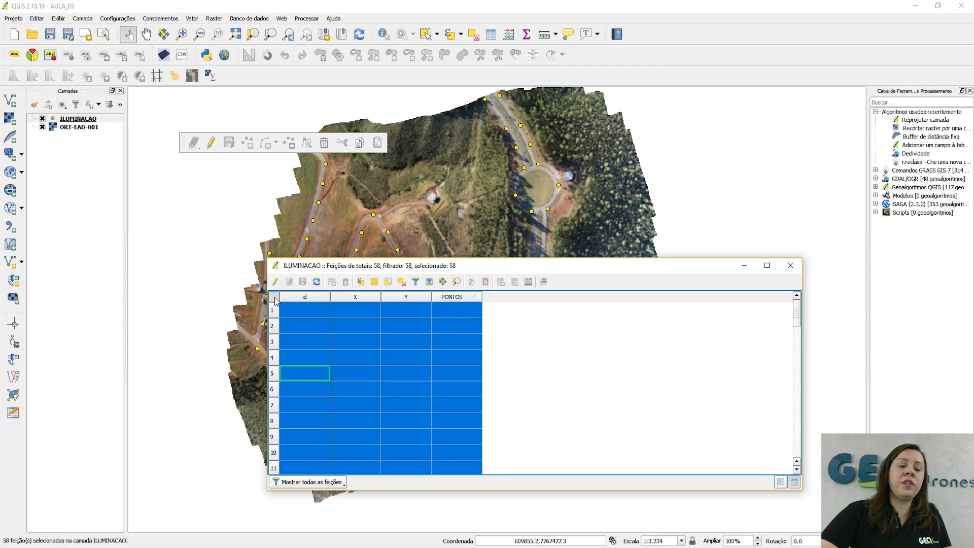
left_click(272, 311)
left_click(274, 298)
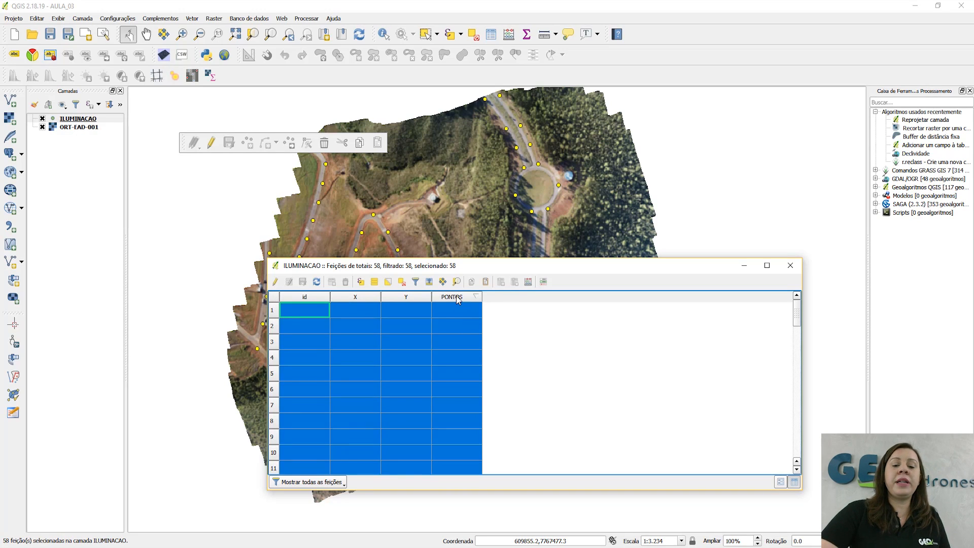
left_click(460, 310)
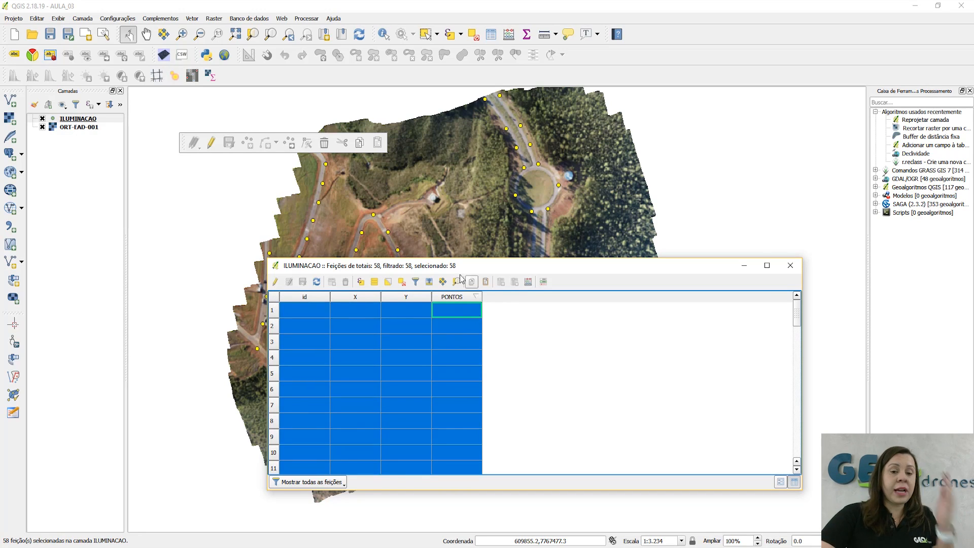
left_click(389, 283)
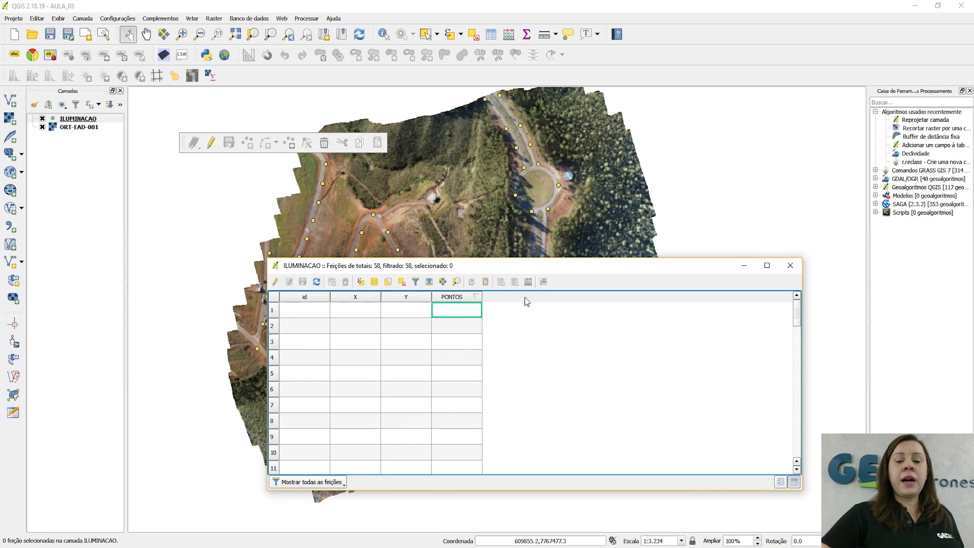
left_click(529, 282)
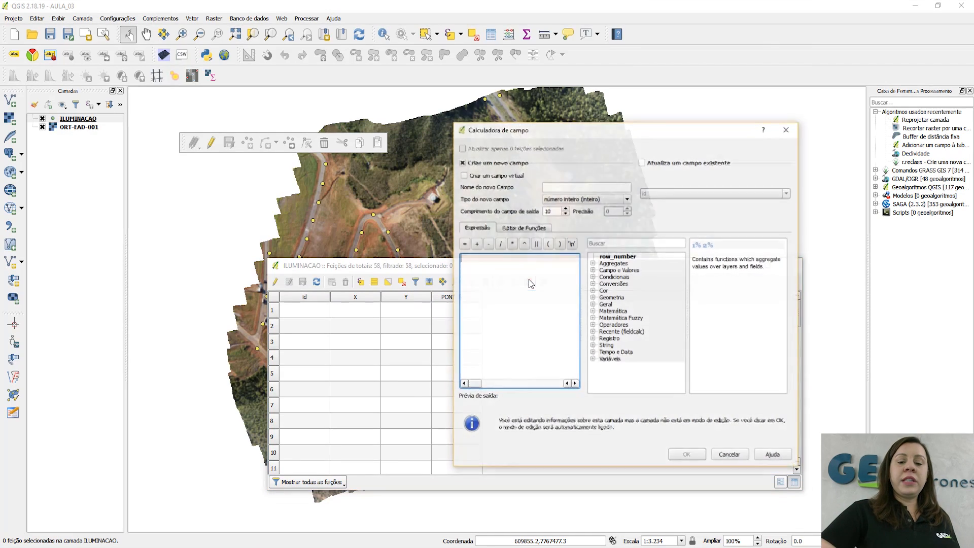
left_click(612, 244)
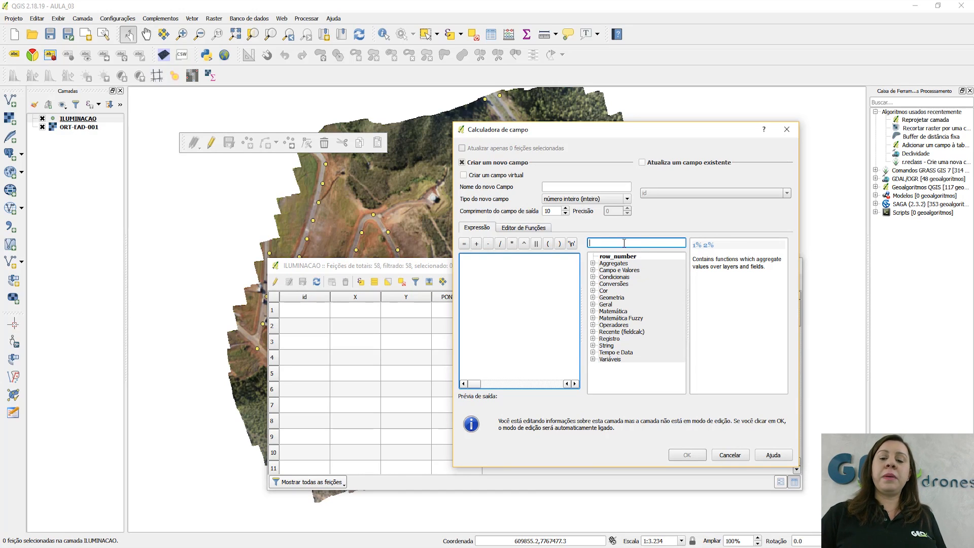
type("row")
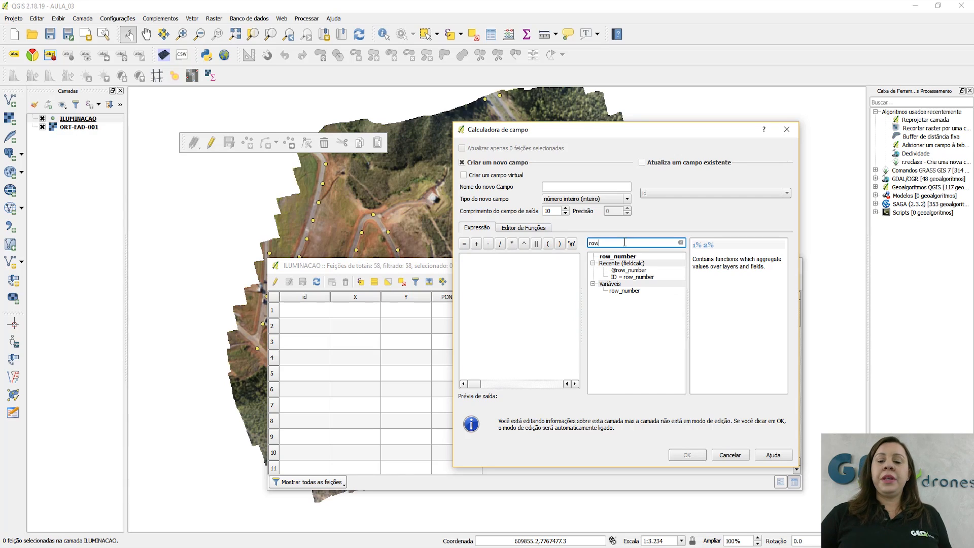
double_click(630, 270)
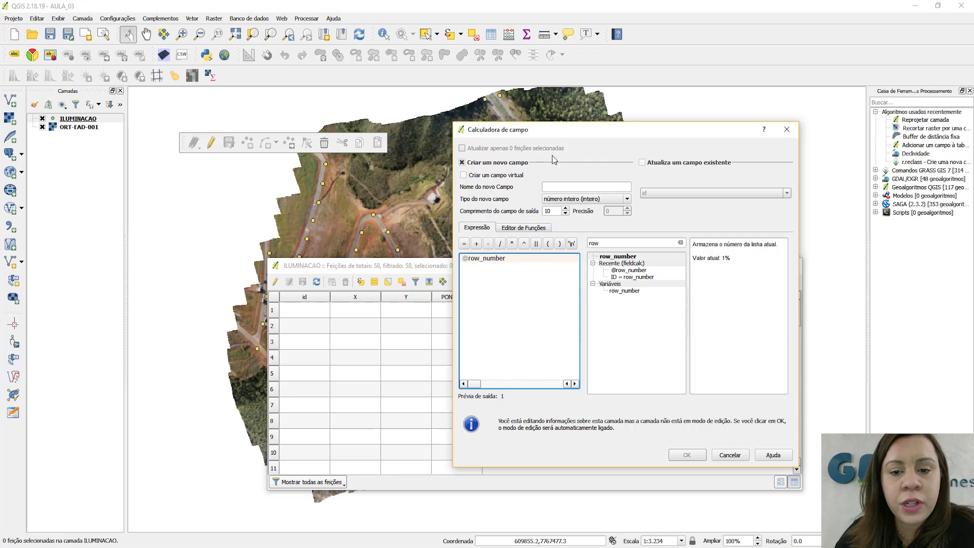
Update the existing PONTOS field with the row number expression and review the numbering through the table
left_click(643, 163)
left_click_drag(625, 129, 802, 111)
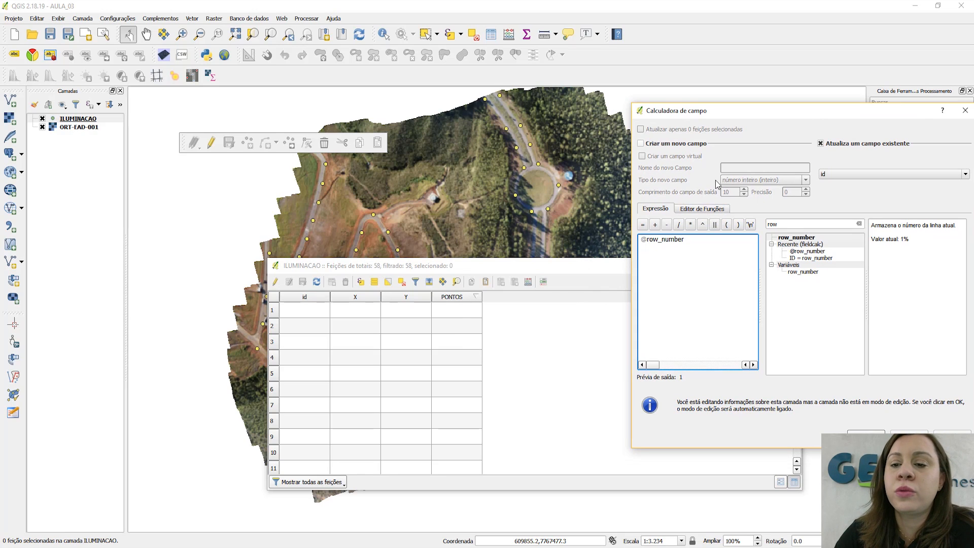
left_click_drag(772, 115, 678, 110)
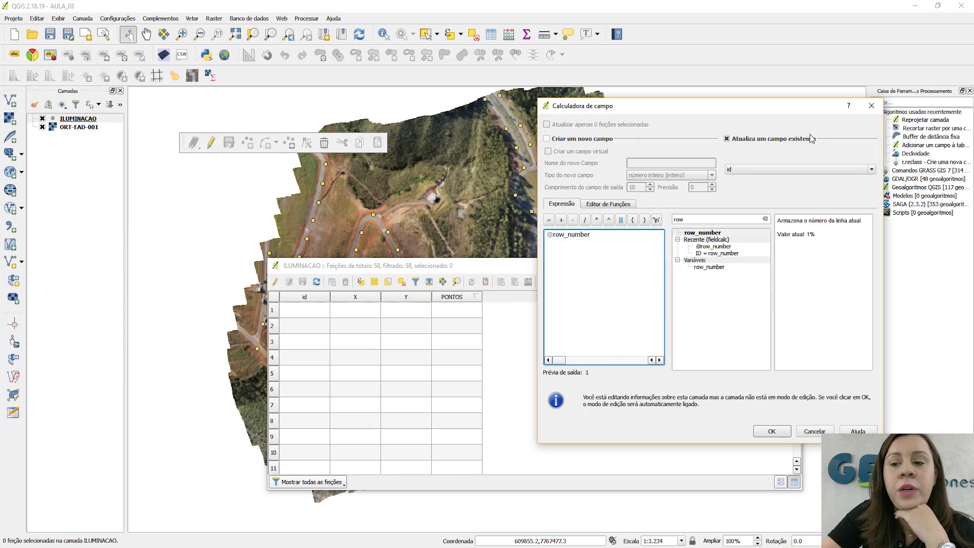
left_click(784, 171)
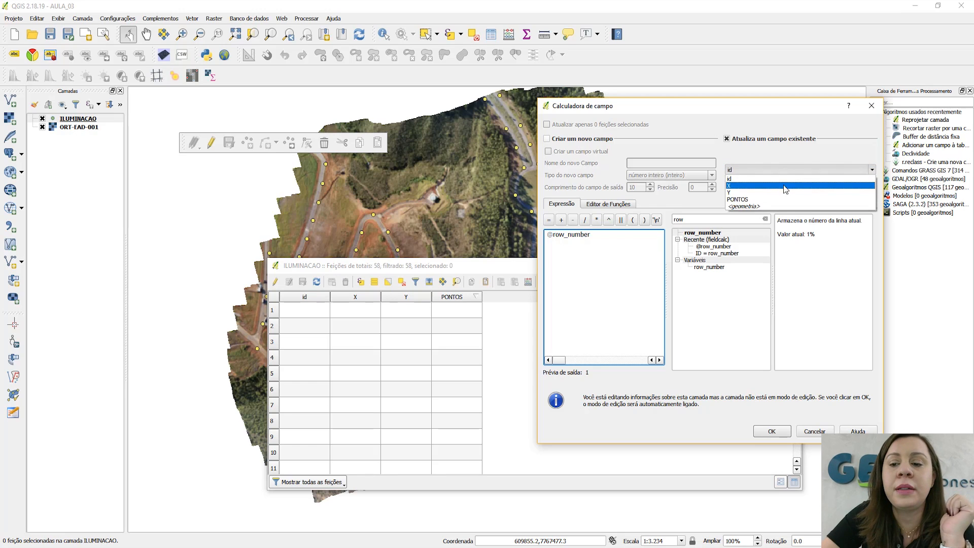
left_click(777, 197)
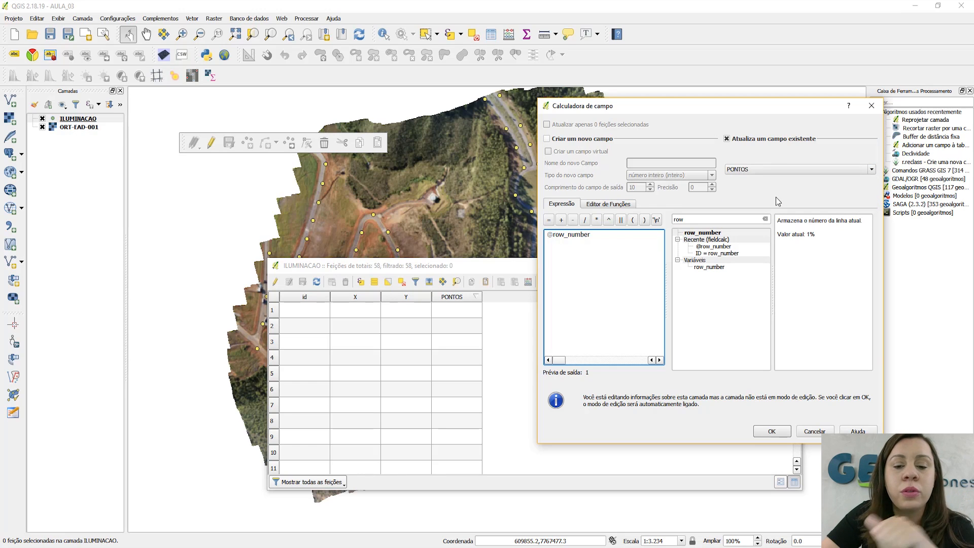
left_click(782, 429)
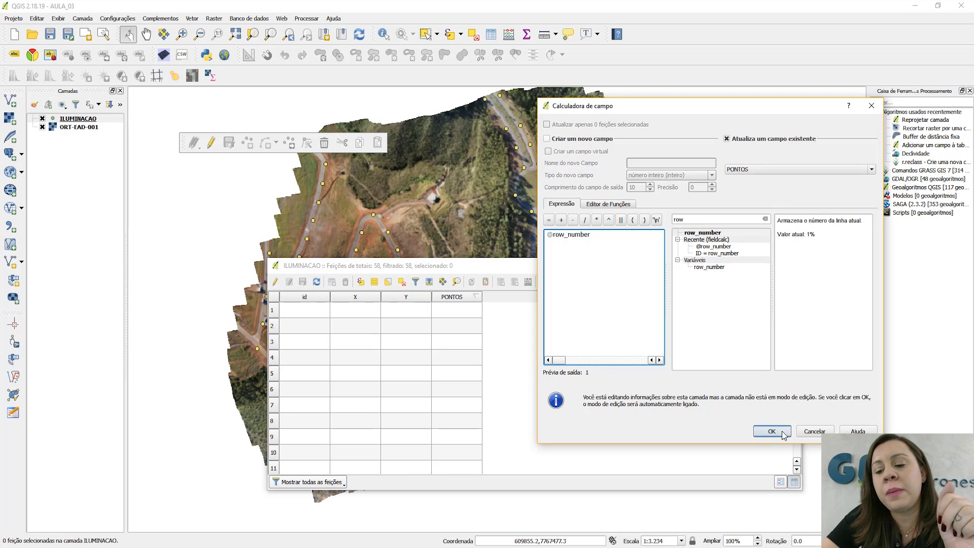
double_click(458, 342)
scroll(462, 366, "down", 1)
scroll(466, 374, "down", 15)
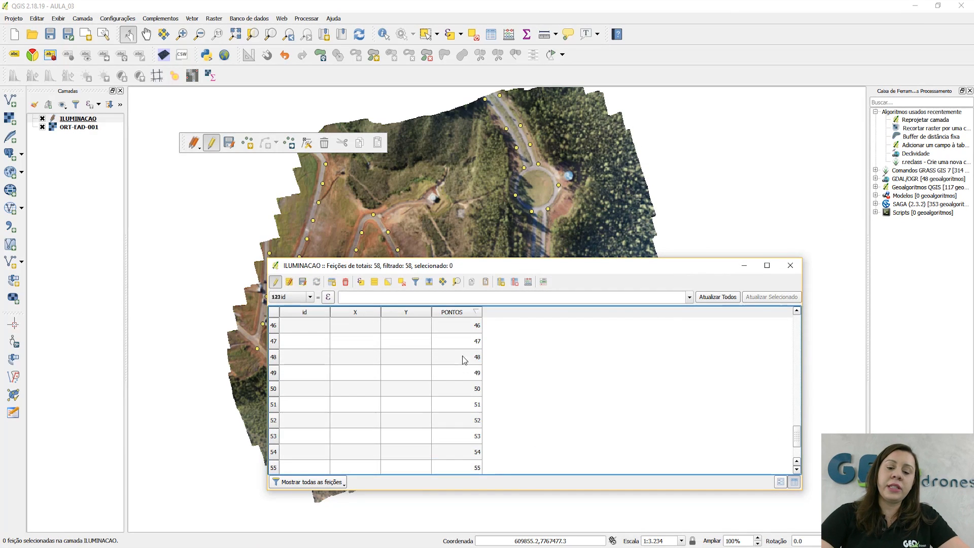
scroll(472, 431, "up", 16)
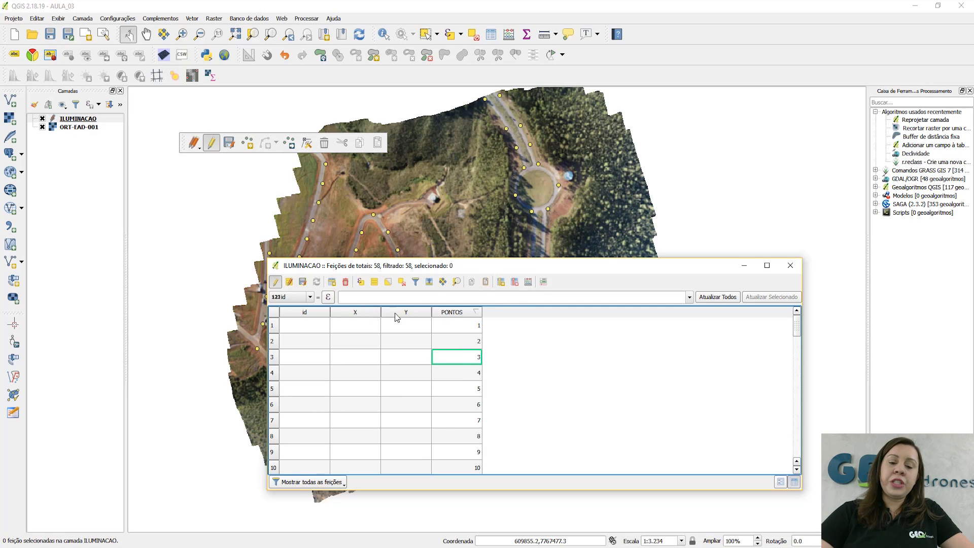
Open the field calculator for the ILUMINACAO table and set it to update the existing X field
left_click(528, 283)
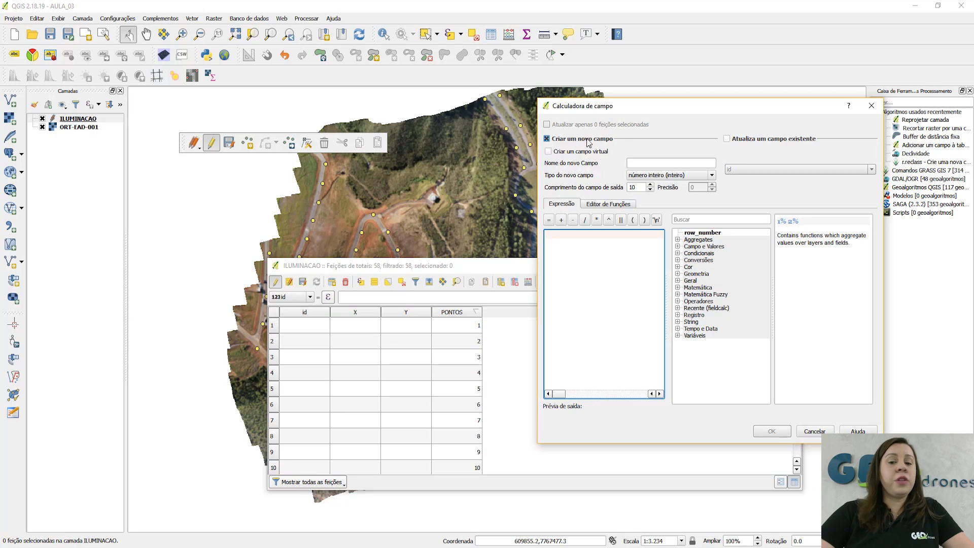
left_click(727, 138)
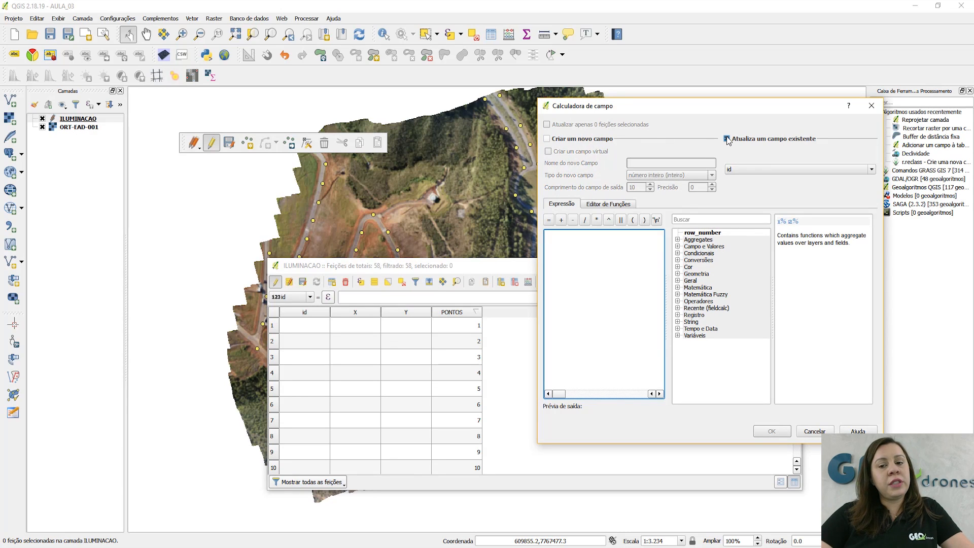
left_click(776, 171)
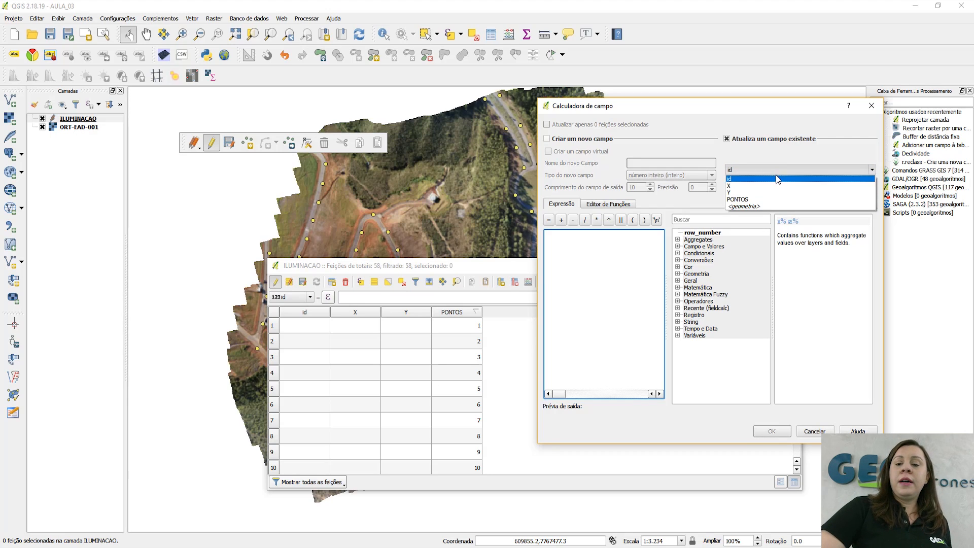
left_click(775, 186)
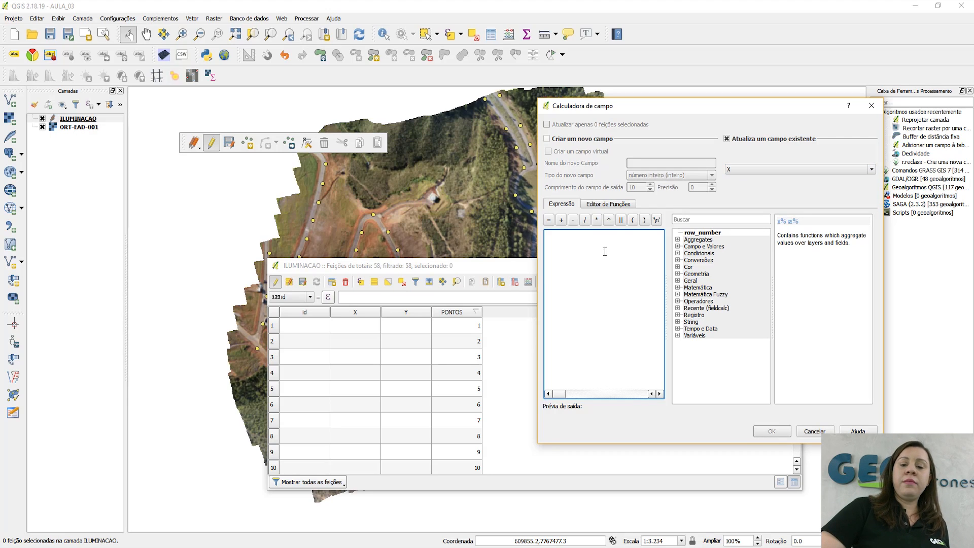
Search the functions for "x" and enter the geometry function $x as the expression
left_click(688, 220)
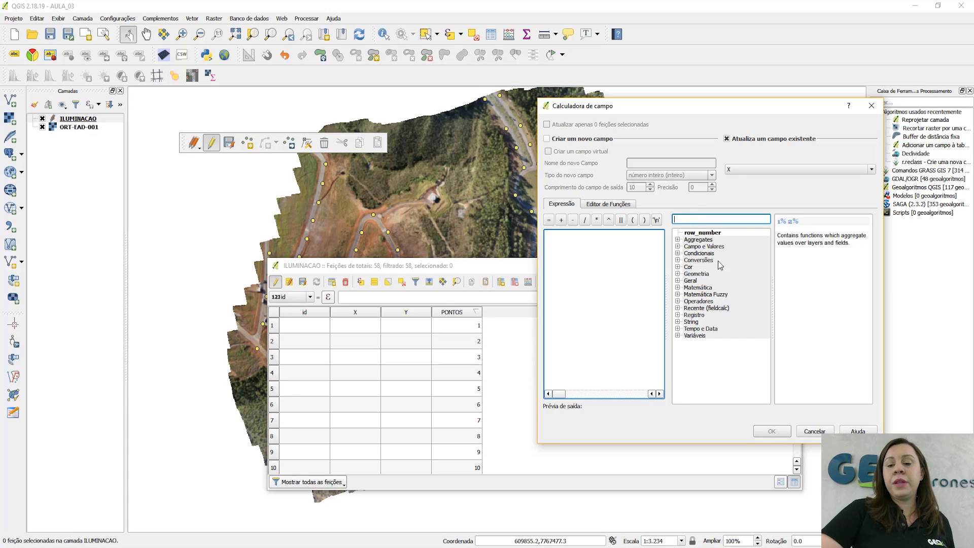
type("x")
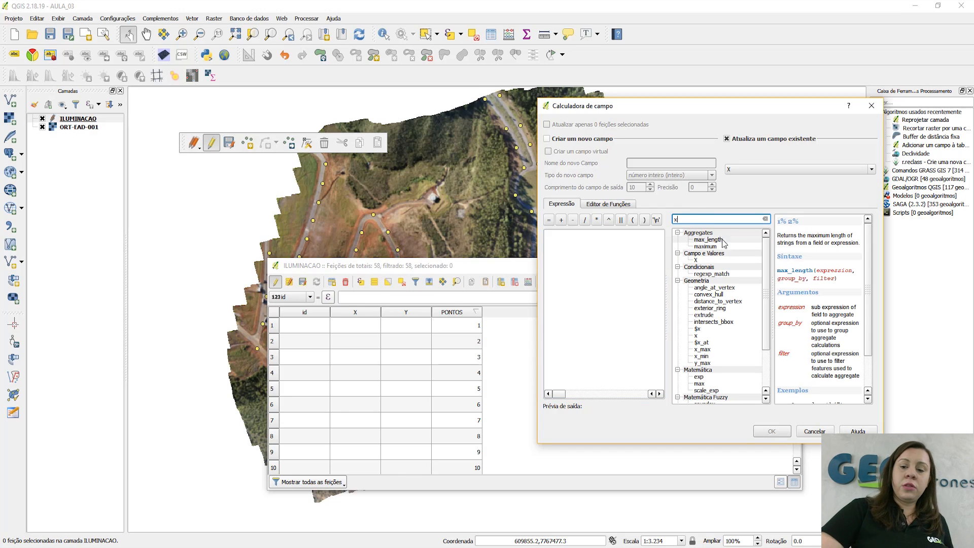
scroll(726, 346, "down", 3)
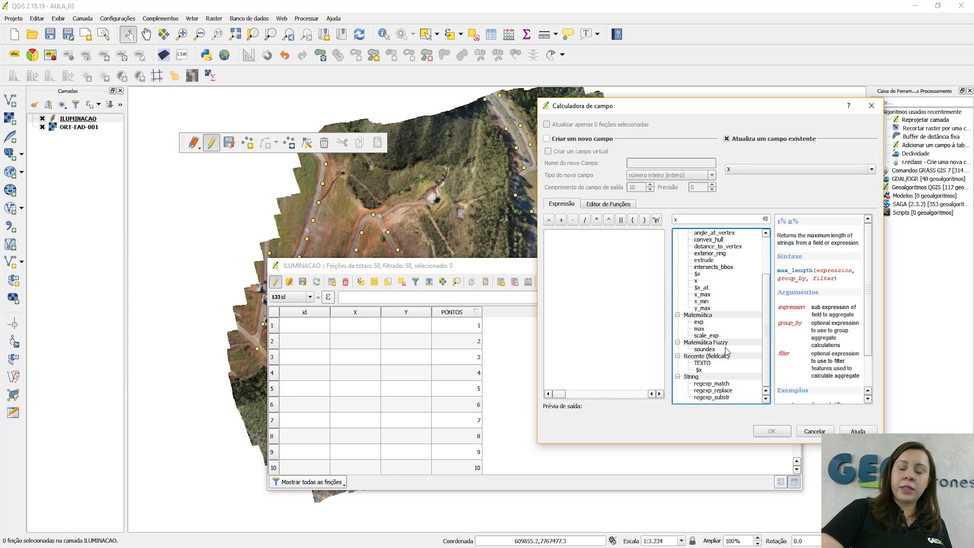
scroll(725, 348, "up", 3)
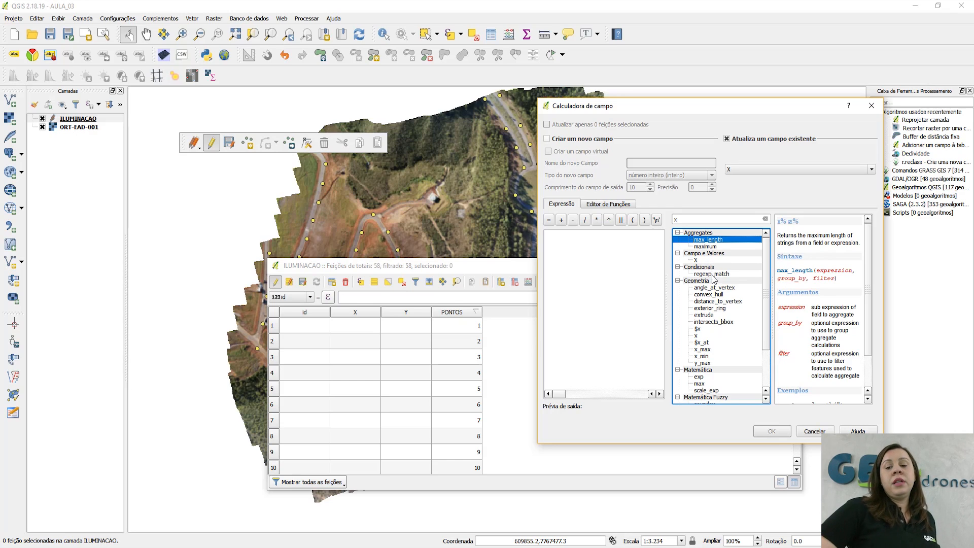
left_click(696, 336)
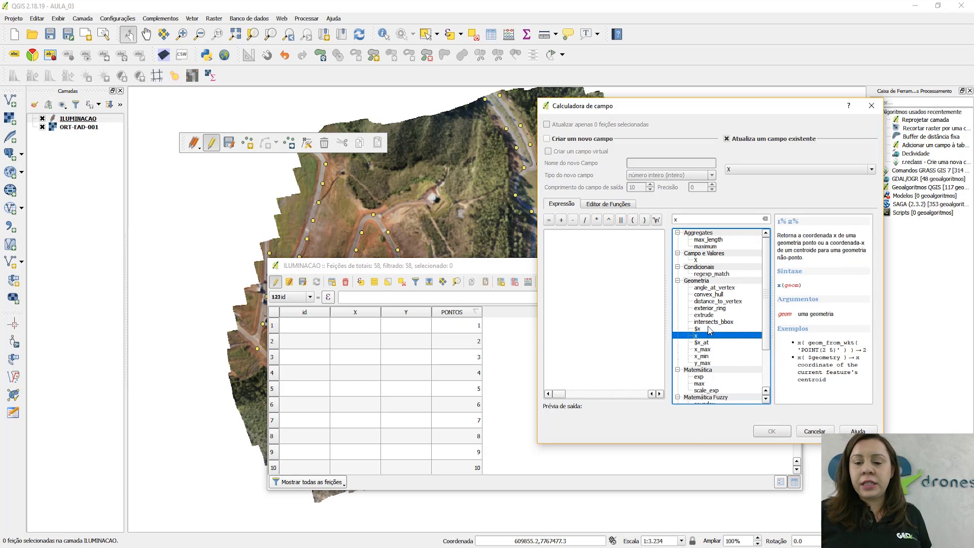
left_click(709, 329)
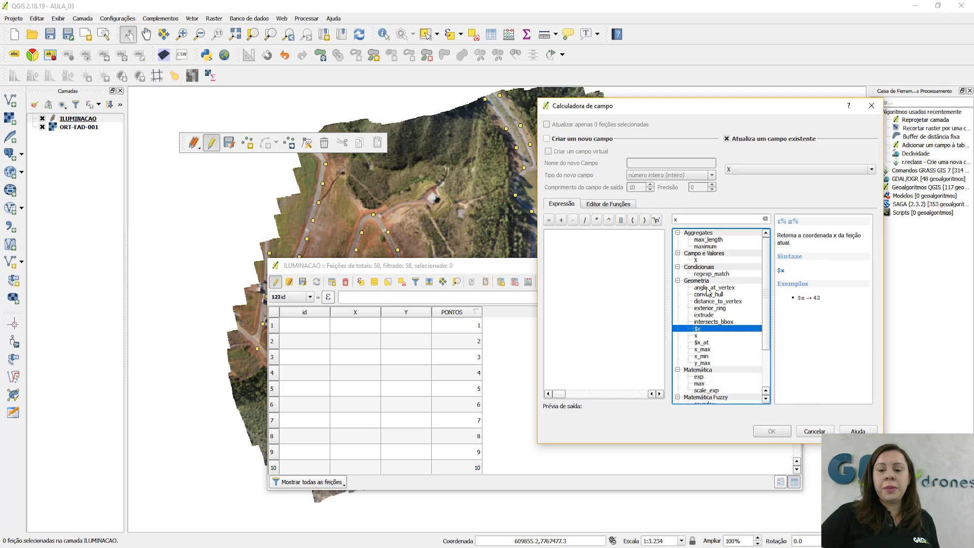
double_click(704, 330)
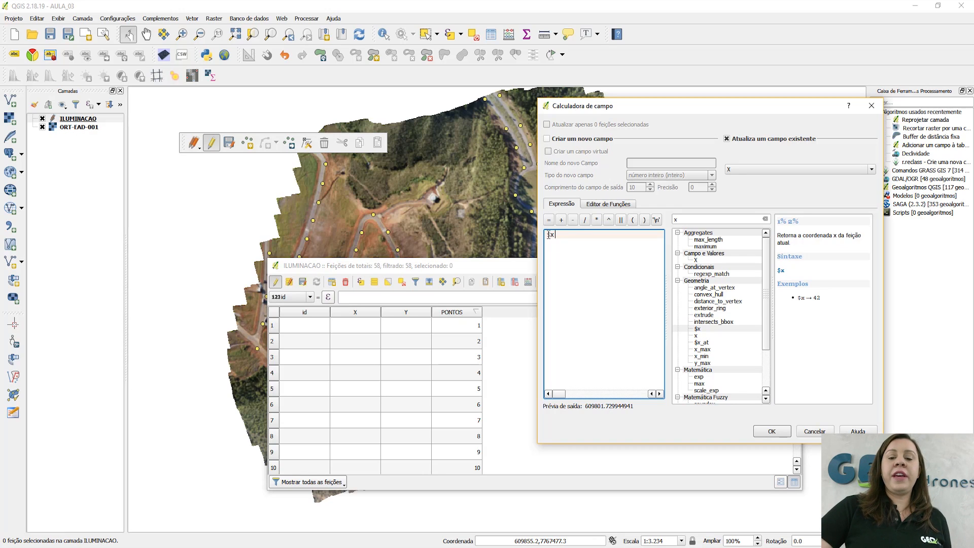
left_click_drag(548, 234, 556, 235)
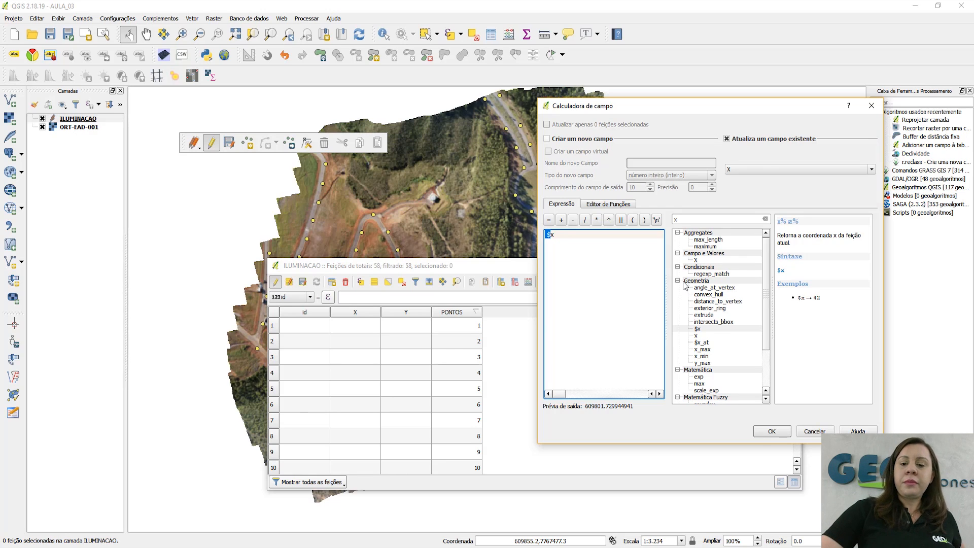
Apply the $x calculation to the X field and review the filled column through the table
left_click(772, 432)
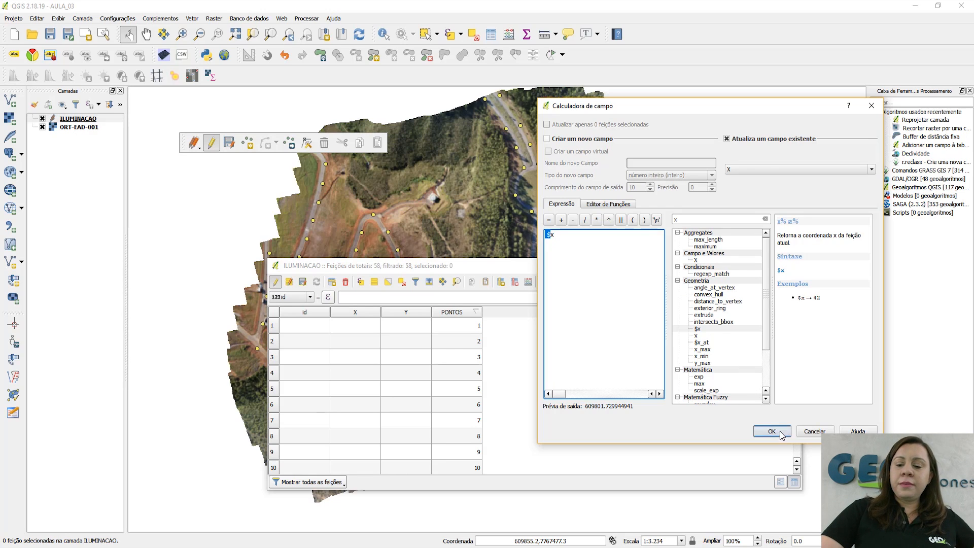
left_click(365, 325)
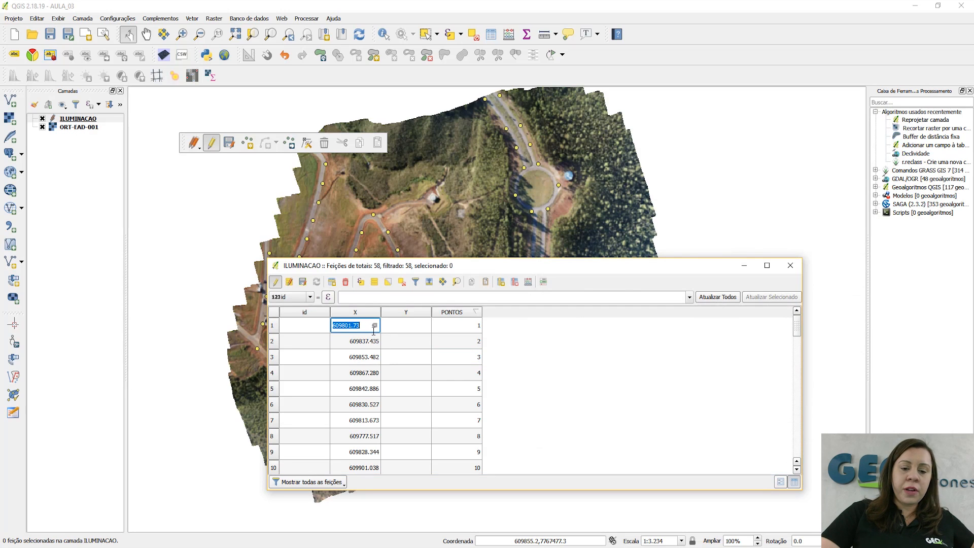
scroll(376, 353, "down", 15)
scroll(376, 354, "up", 14)
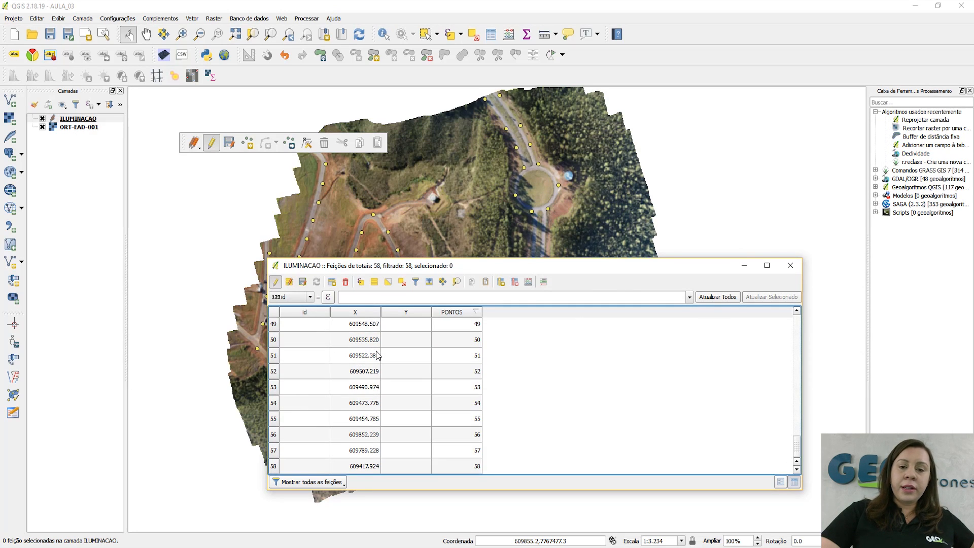
scroll(369, 374, "up", 2)
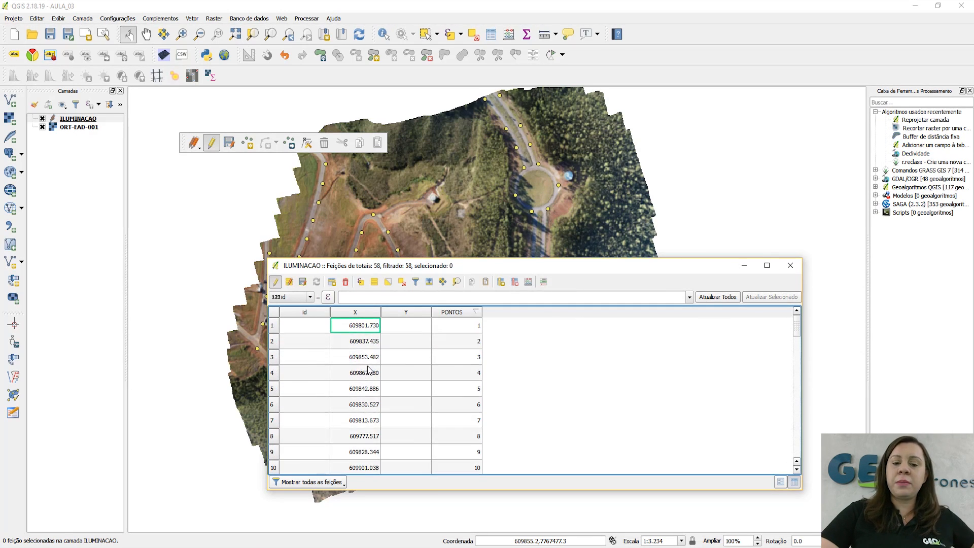
Sort the table by Y, then reopen the field calculator, search for "y" and enter the geometry function $y as the expression
left_click(415, 311)
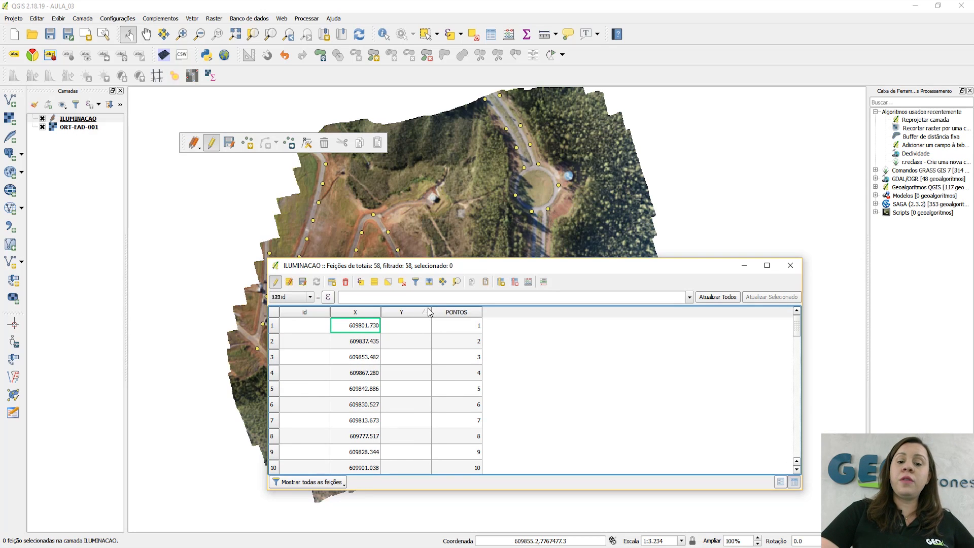
left_click(528, 283)
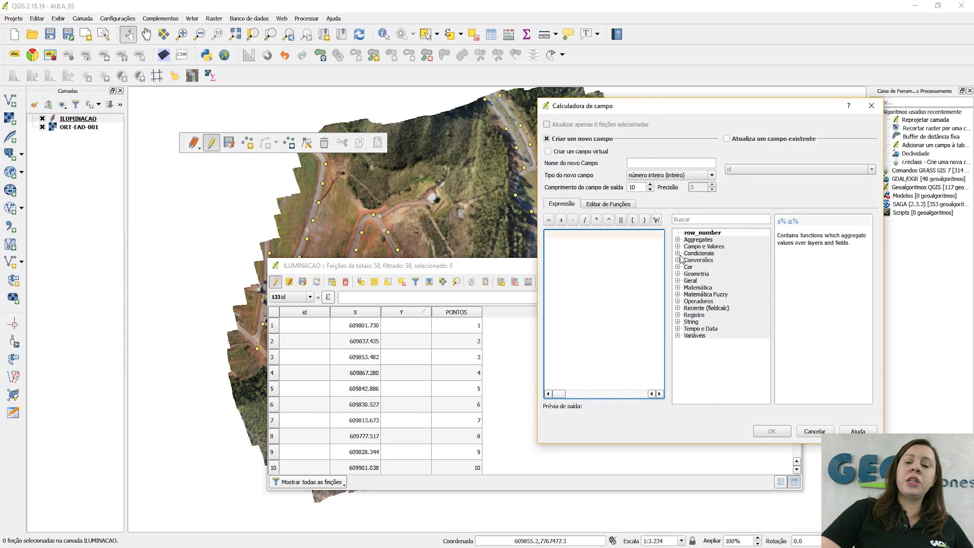
left_click(703, 220)
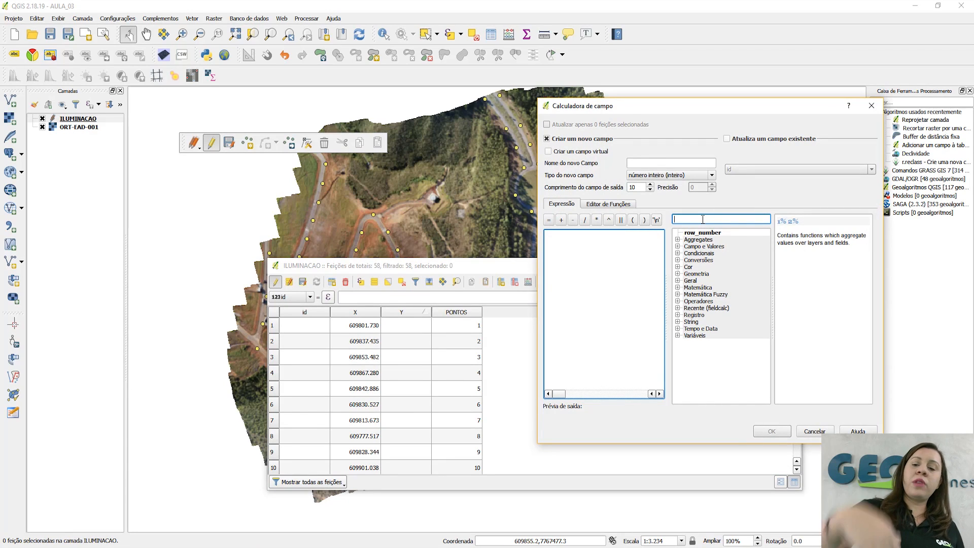
type("y")
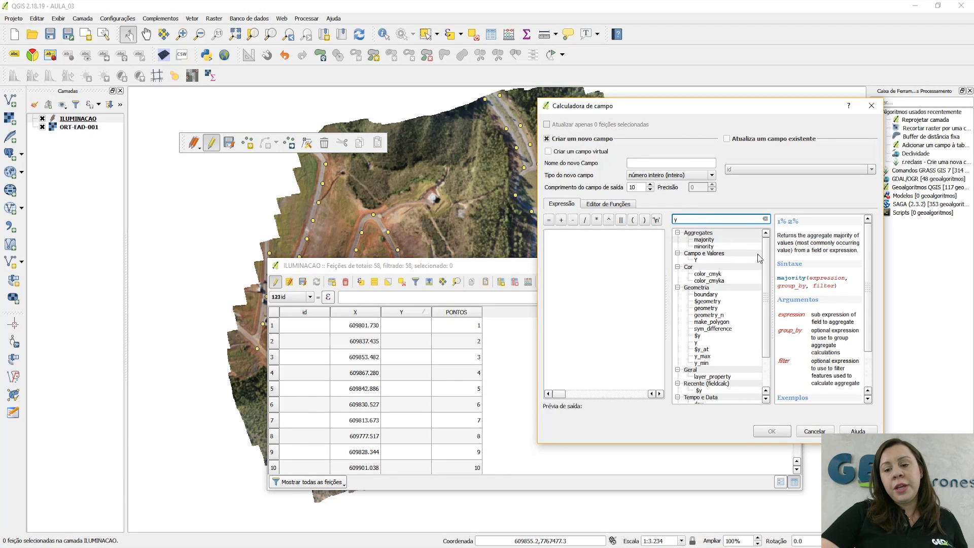
scroll(766, 256, "down", 2)
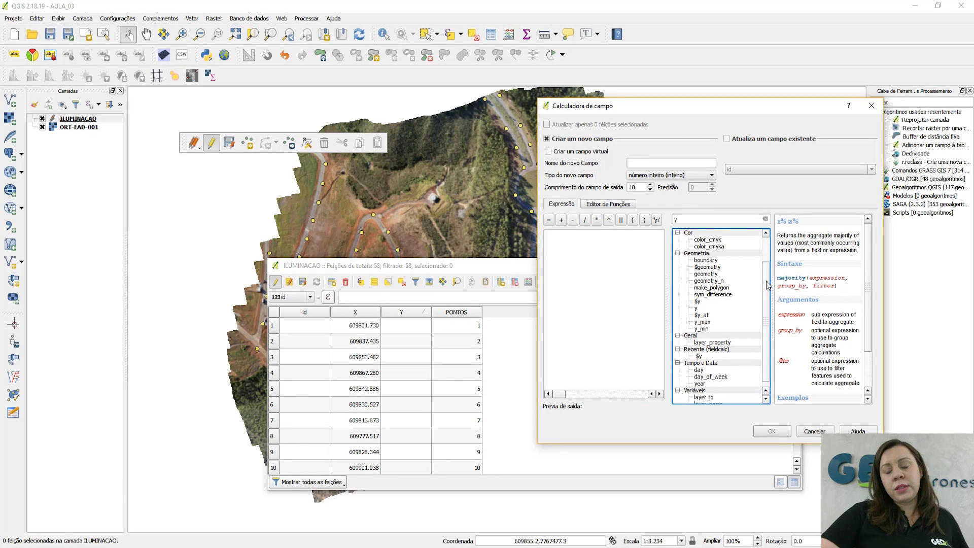
double_click(698, 302)
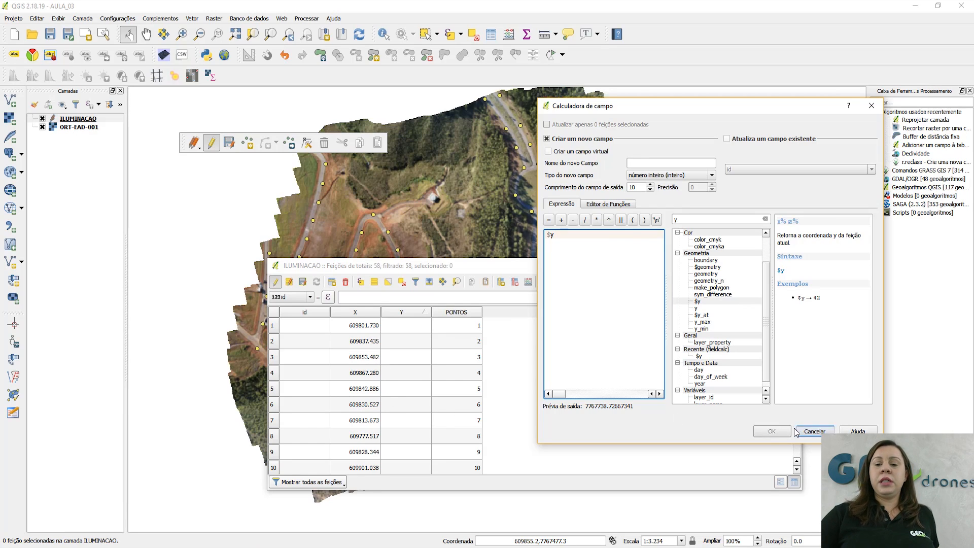
Choose the existing Y field as the one to update and apply the $y calculation to it
left_click(727, 139)
left_click(766, 169)
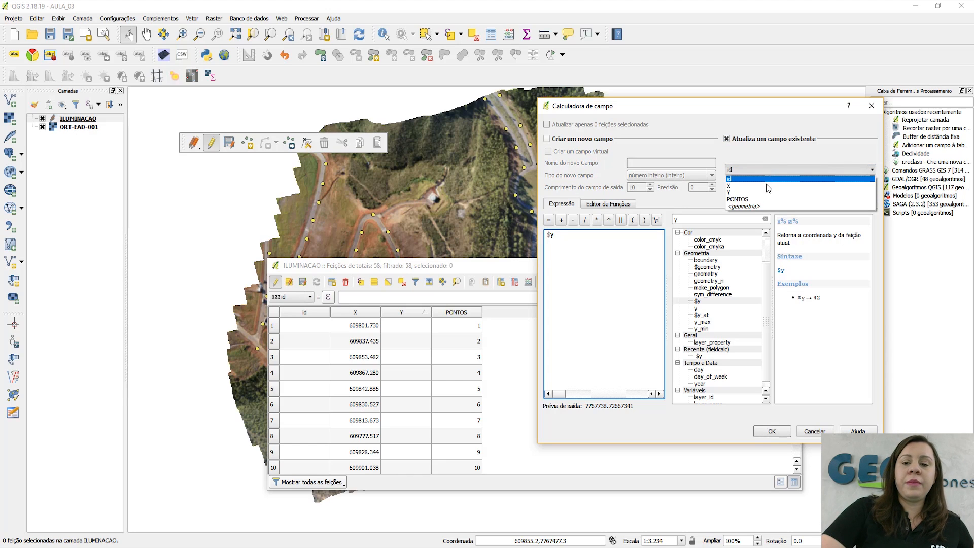
left_click(769, 192)
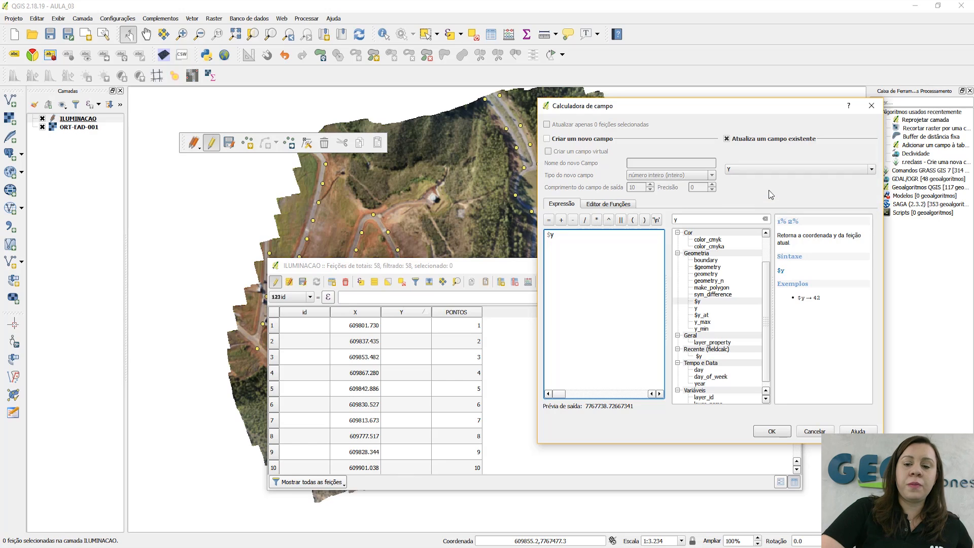
left_click(749, 170)
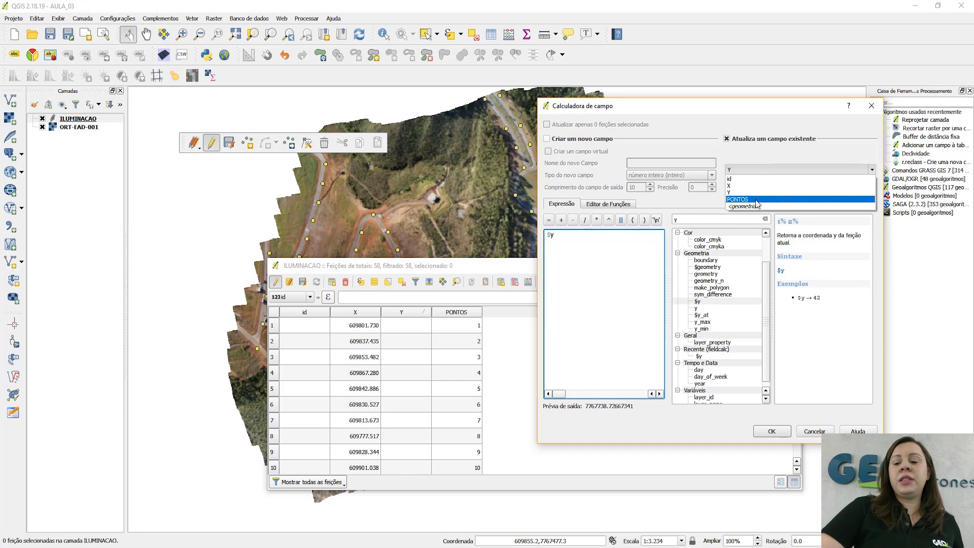
left_click(750, 199)
left_click(750, 169)
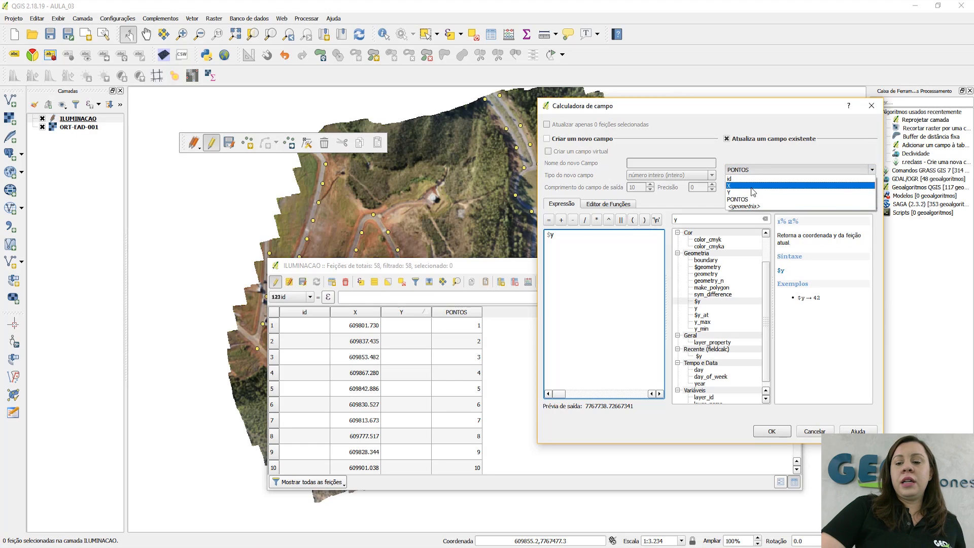
left_click(750, 192)
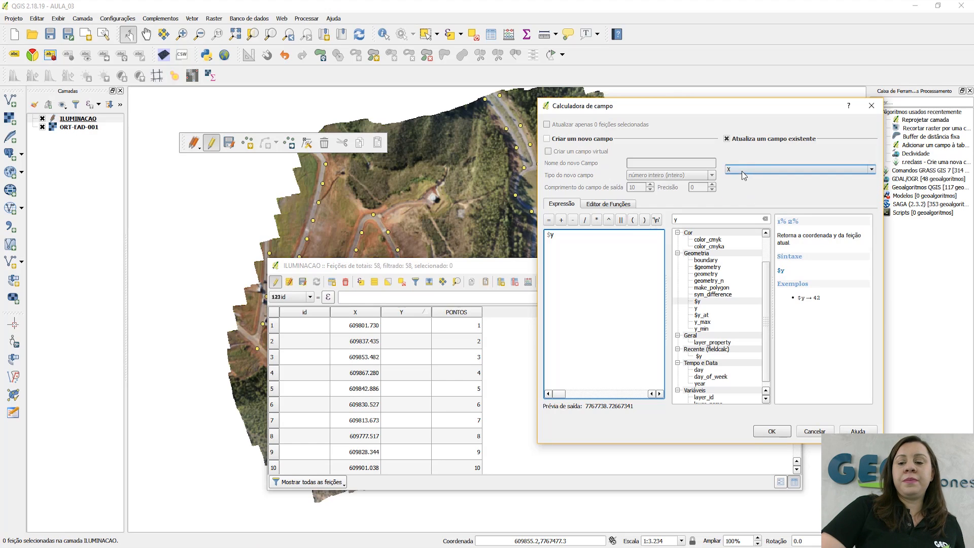
left_click(750, 170)
left_click(750, 193)
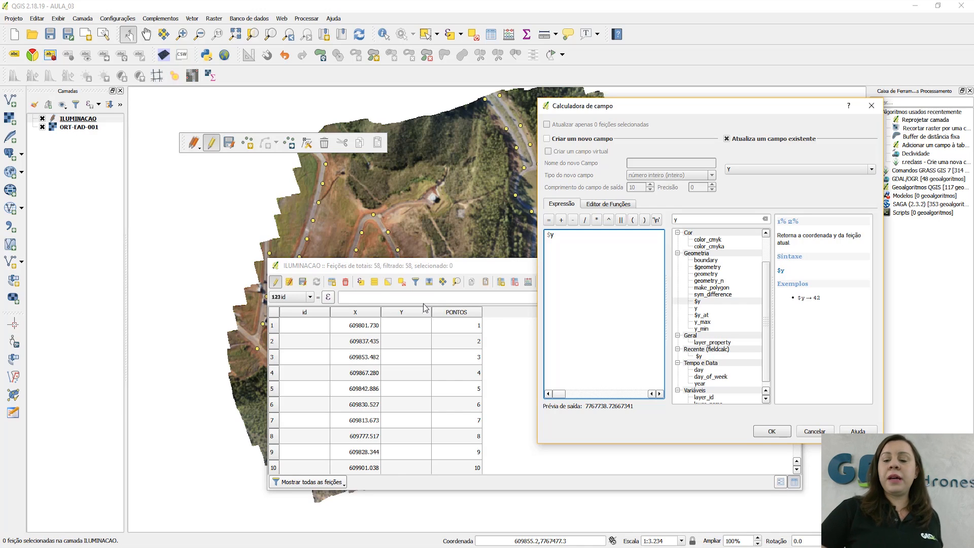
left_click(771, 431)
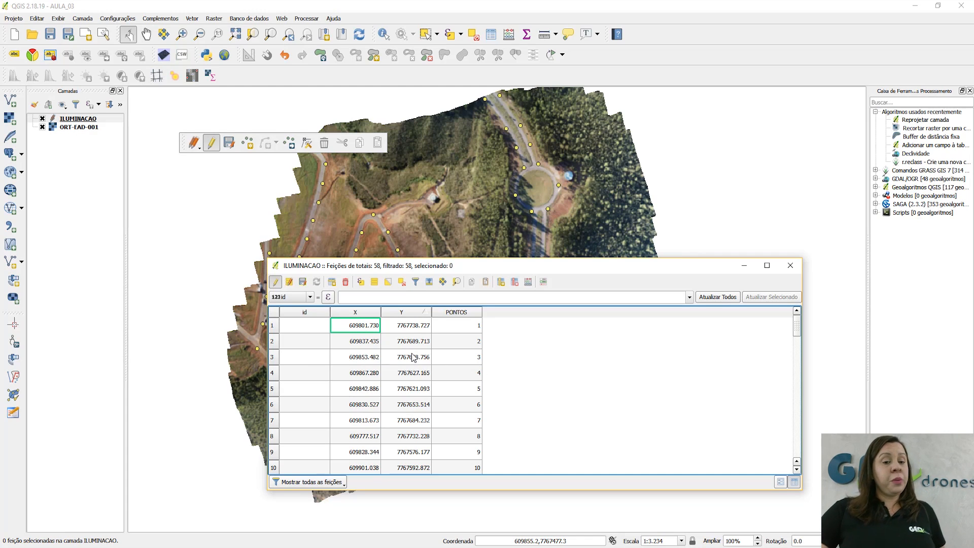
Save the edits to the ILUMINACAO layer and turn off its editing mode
left_click(304, 282)
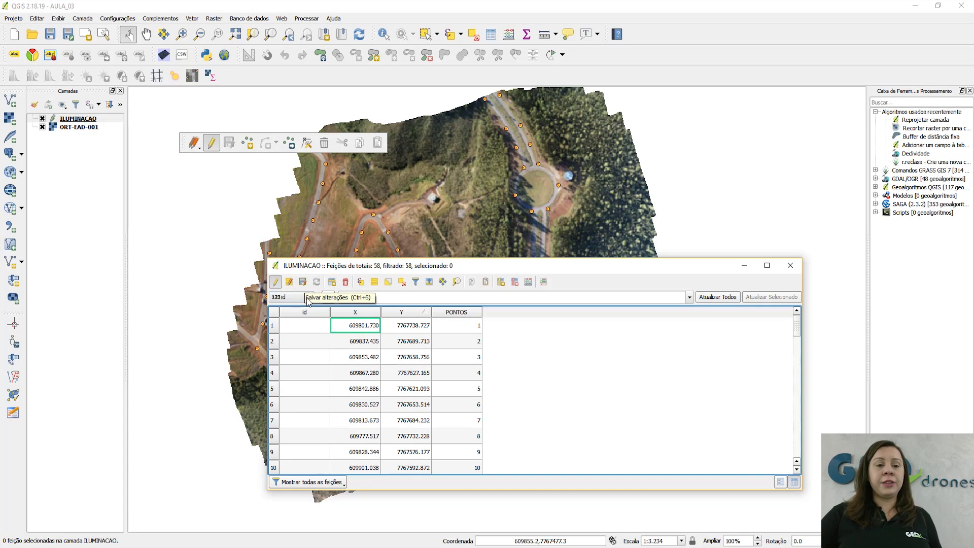
left_click(212, 144)
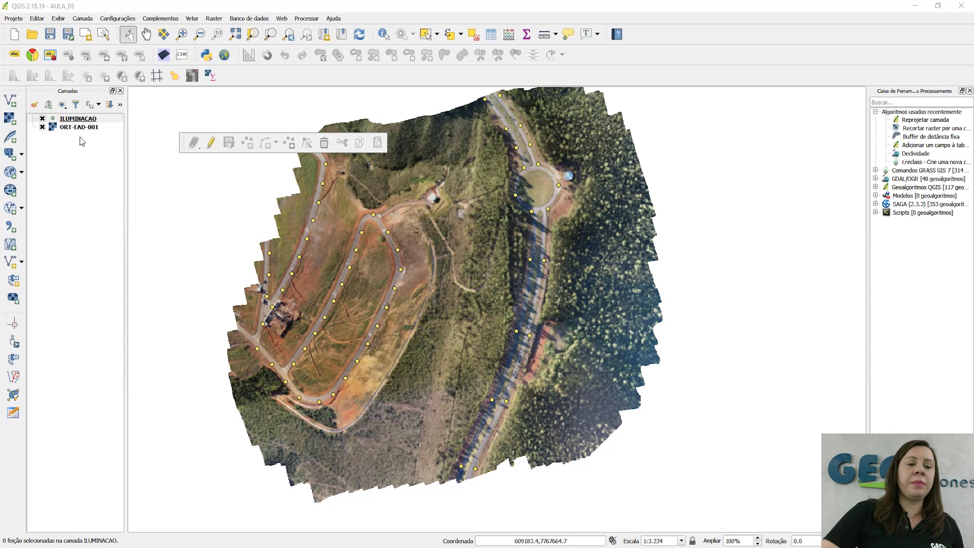
Reopen the ILUMINACAO attribute table, review its rows and sort them by PONTOS in ascending order
right_click(74, 121)
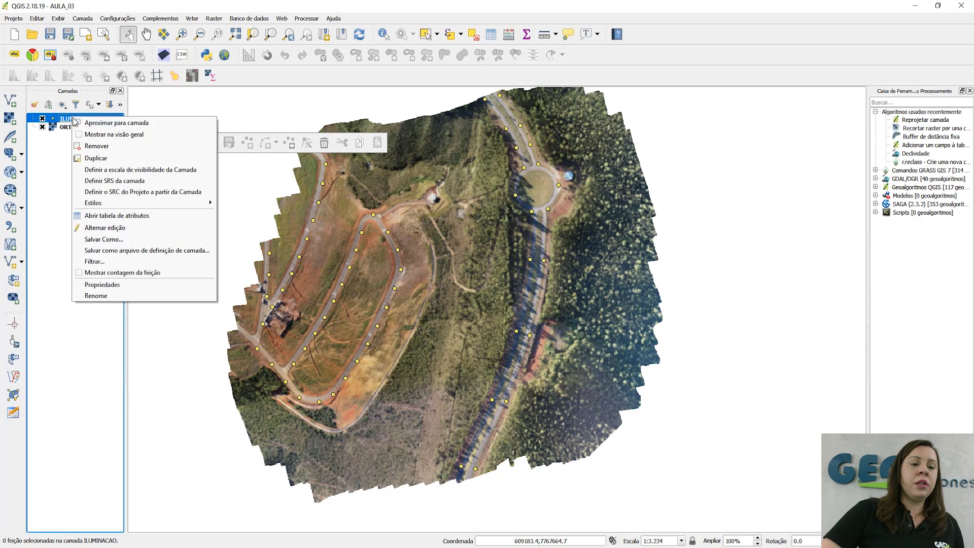
left_click(114, 219)
scroll(203, 350, "down", 15)
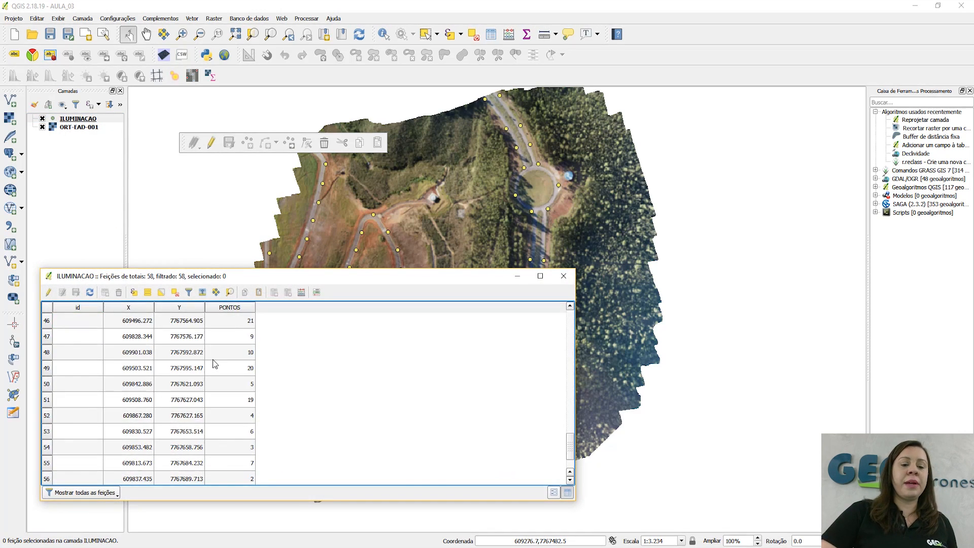
scroll(226, 349, "up", 15)
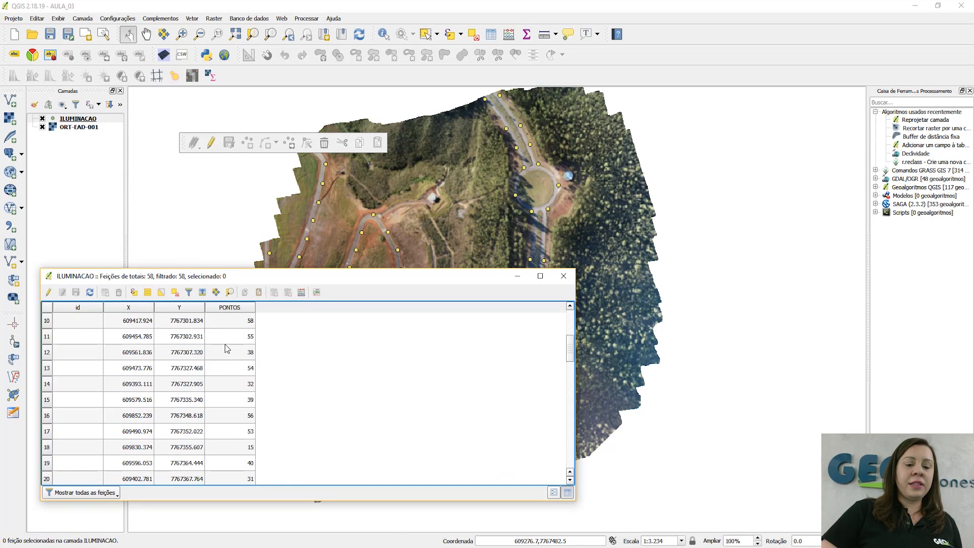
left_click(240, 307)
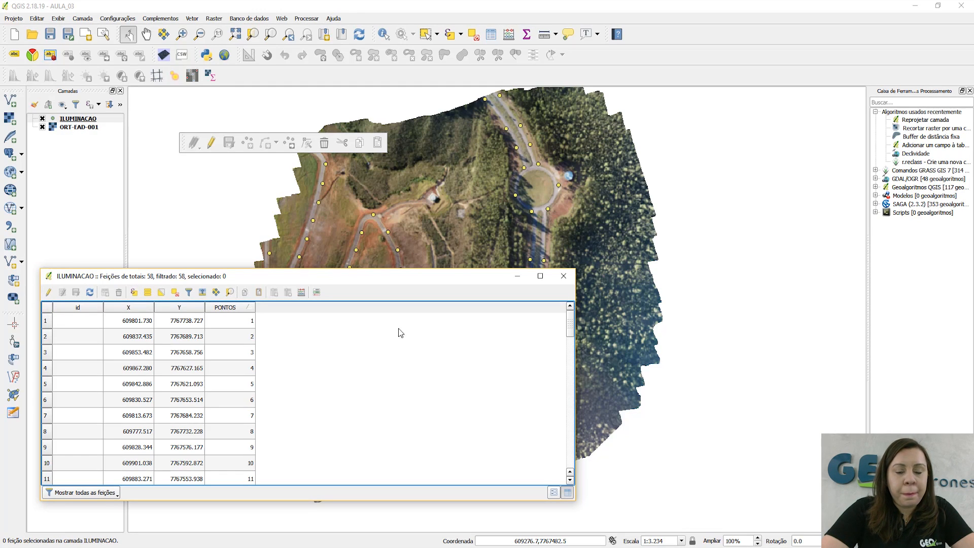
Close the attribute table and measure the road's width across the lane on the roundabout's northwest side
left_click(563, 275)
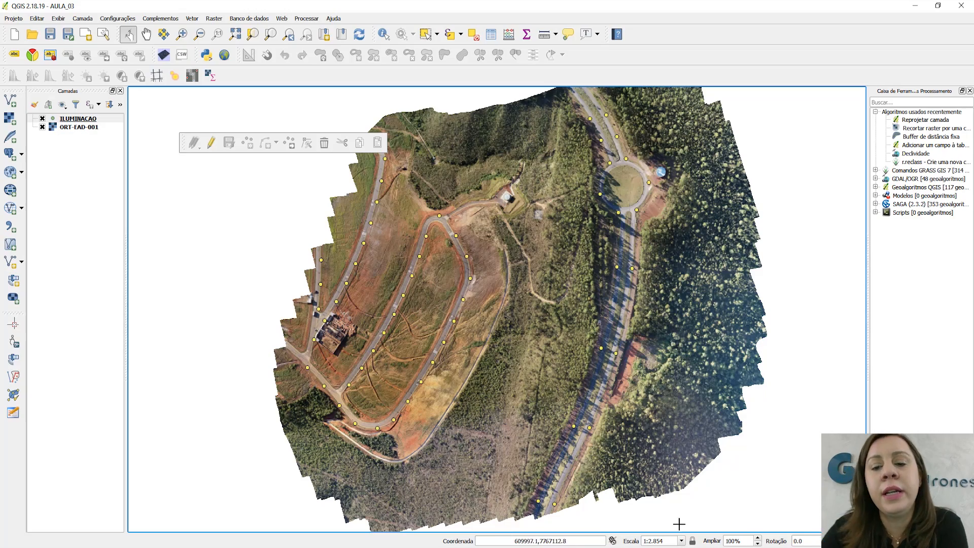
scroll(591, 189, "up", 5)
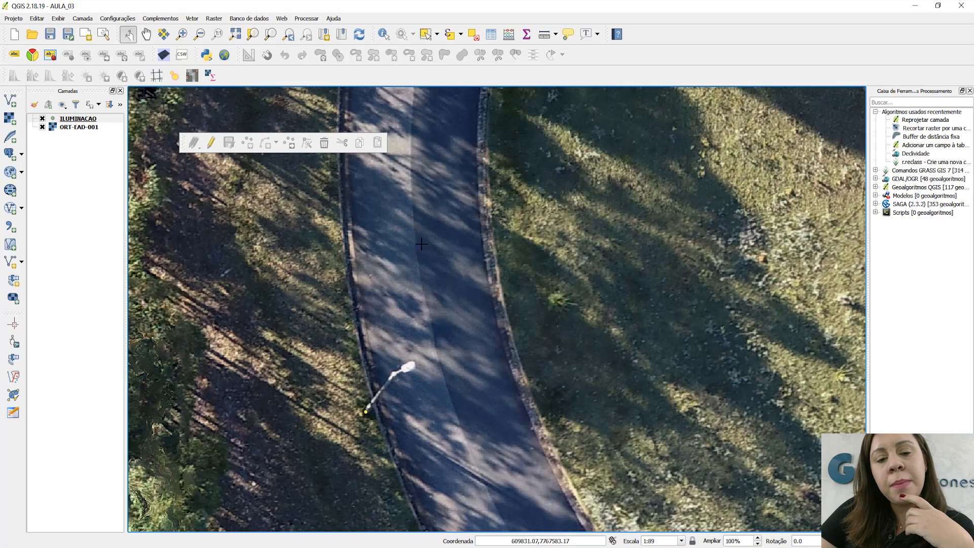
left_click_drag(417, 232, 432, 396)
left_click_drag(445, 180, 446, 377)
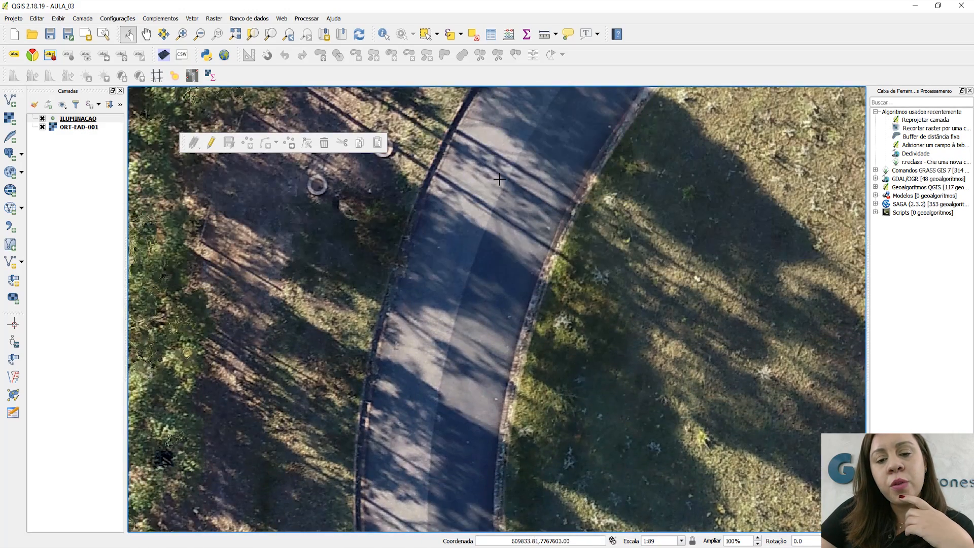
left_click_drag(499, 179, 465, 318)
left_click_drag(533, 216, 418, 313)
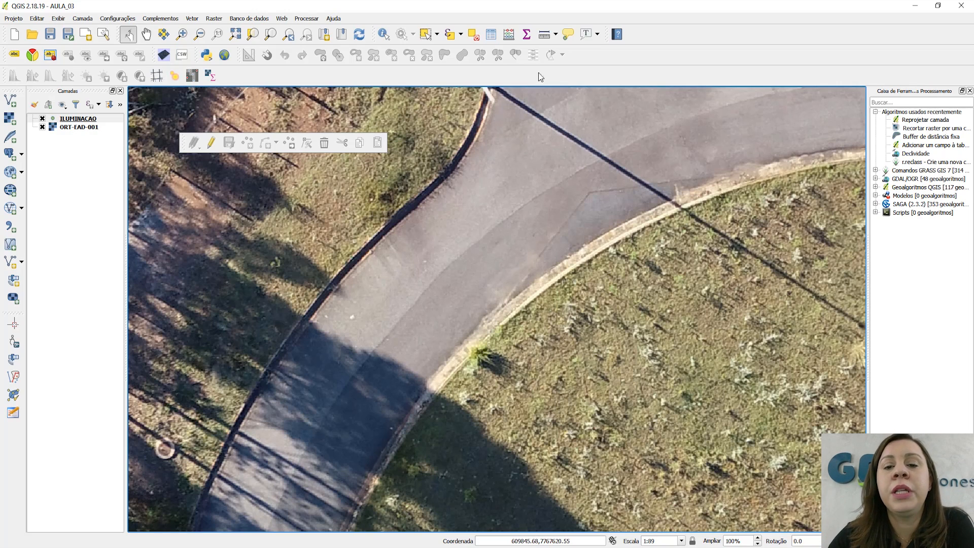
left_click(545, 35)
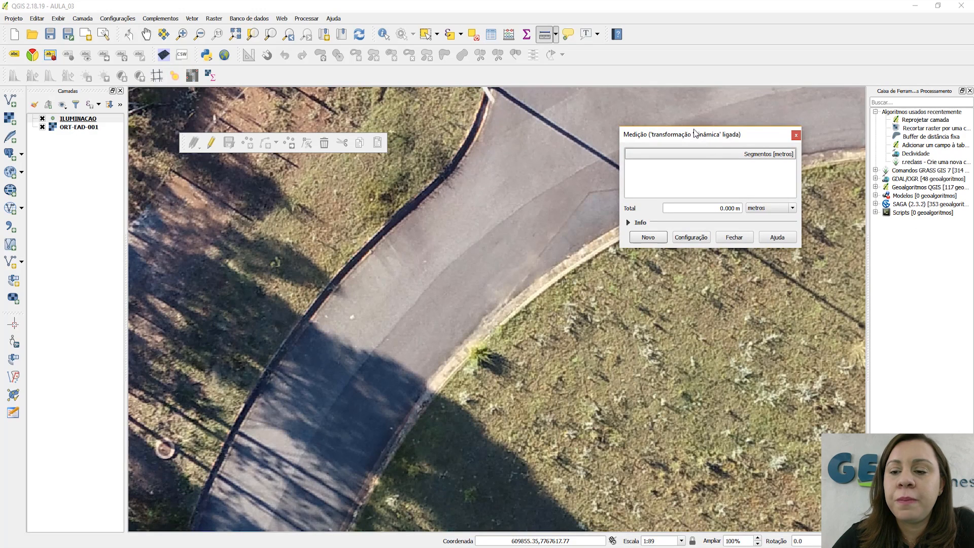
left_click(353, 270)
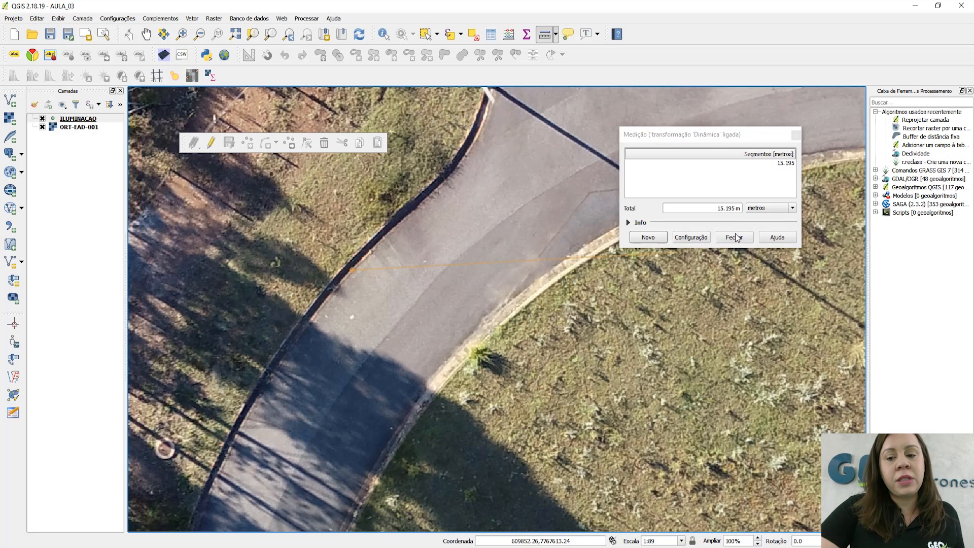
left_click(736, 235)
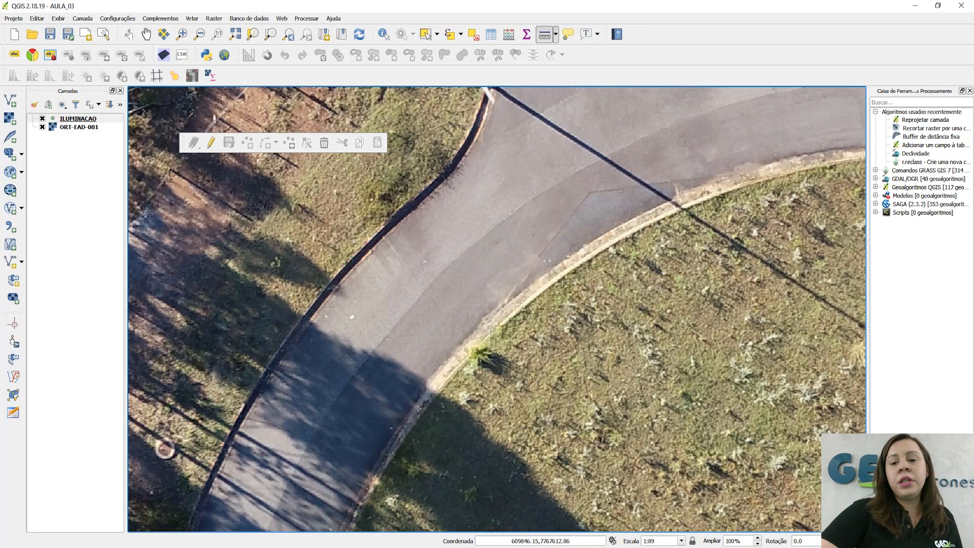
Measure the road's width, kerb to kerb, at the curve near the northwestern edge of the orthophoto
scroll(577, 254, "down", 4)
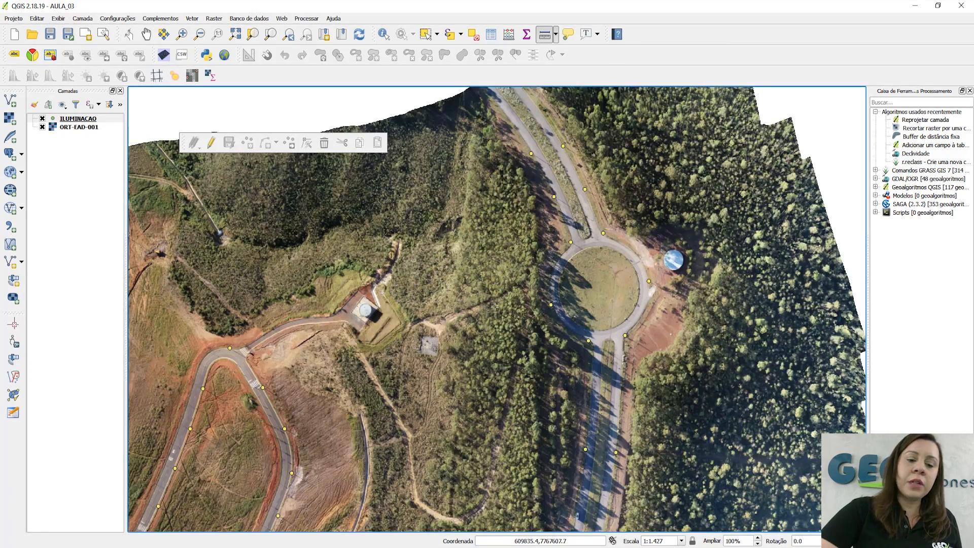
left_click_drag(352, 369, 702, 238)
scroll(501, 334, "up", 1)
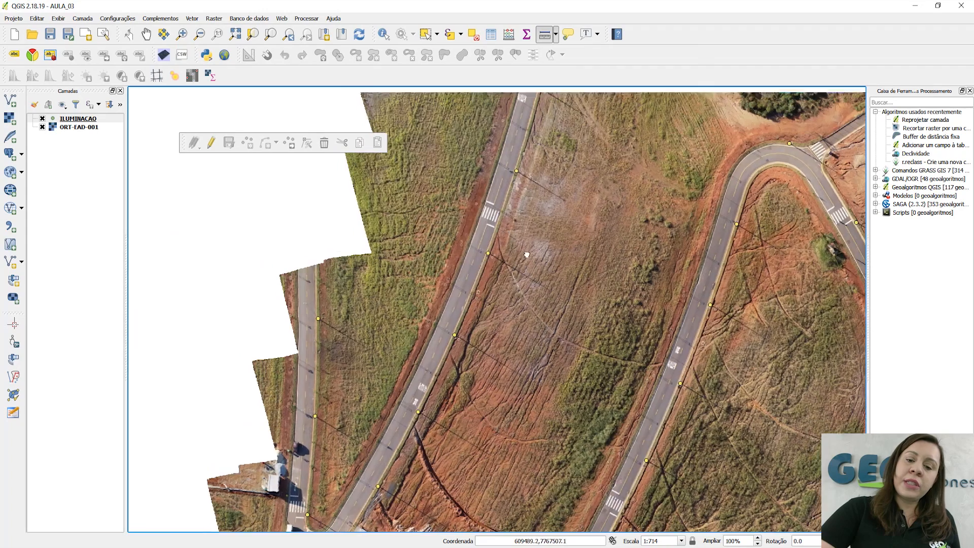
left_click_drag(463, 361, 658, 359)
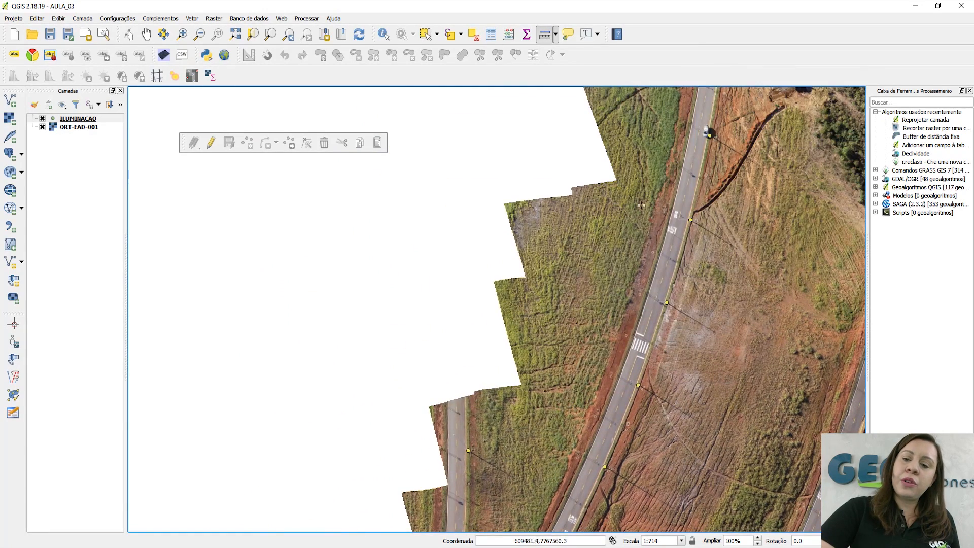
left_click_drag(642, 206, 507, 449)
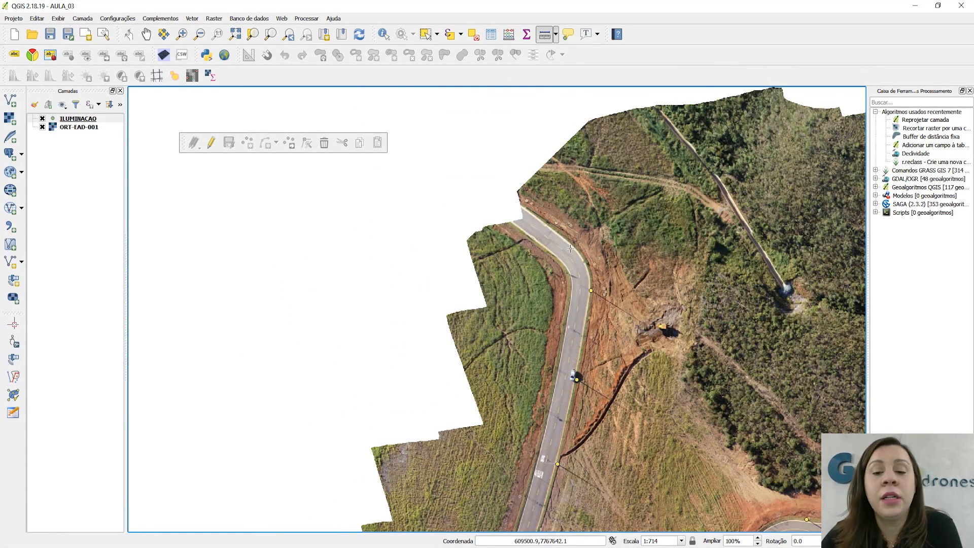
scroll(563, 259, "up", 3)
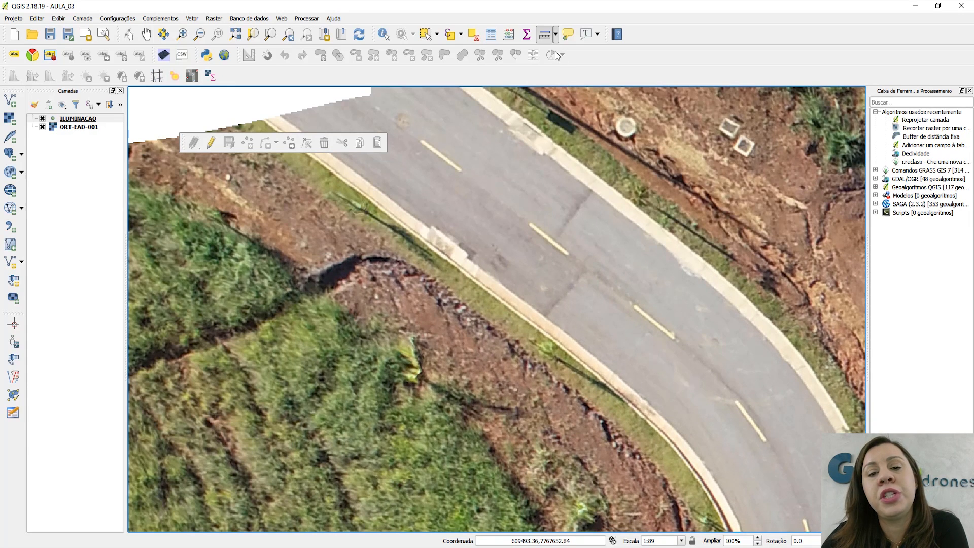
left_click(543, 35)
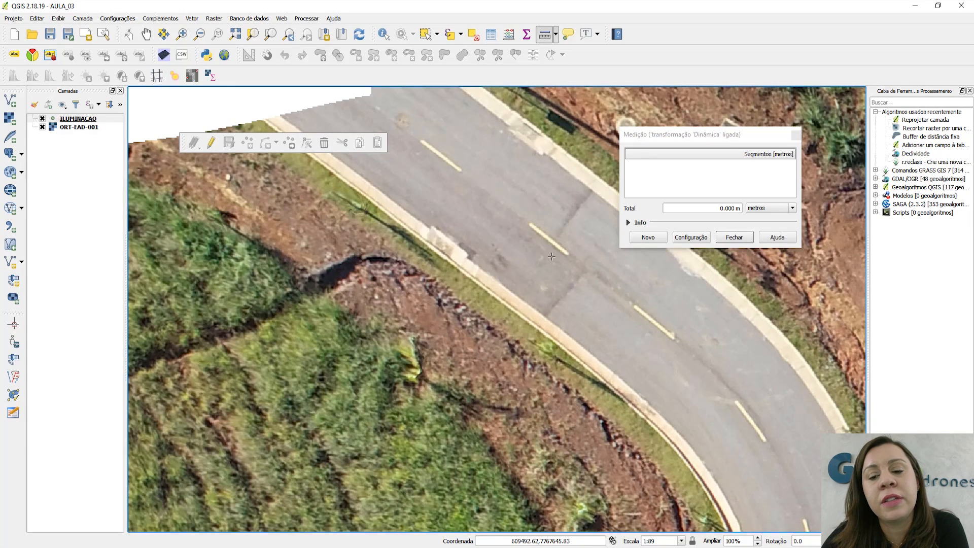
left_click(509, 291)
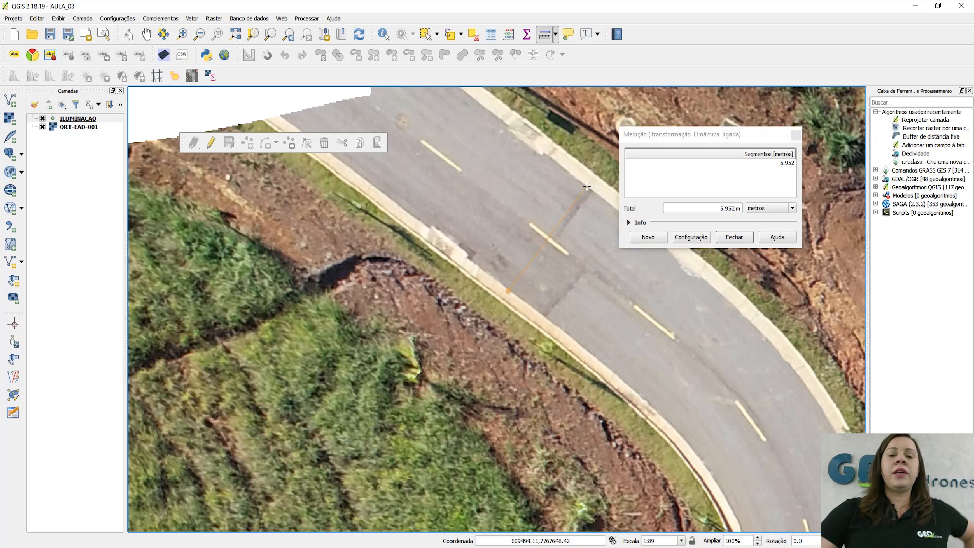
left_click(742, 238)
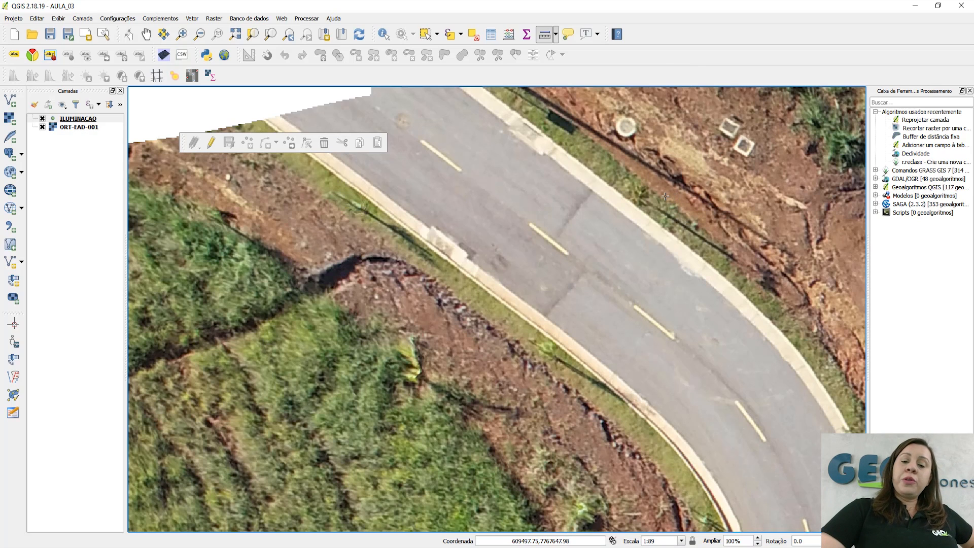
Define a new shapefile layer of type Linha with the project CRS, EPSG:31983 - SIRGAS 2000 / UTM zone 23S
left_click(82, 18)
mouse_move(98, 30)
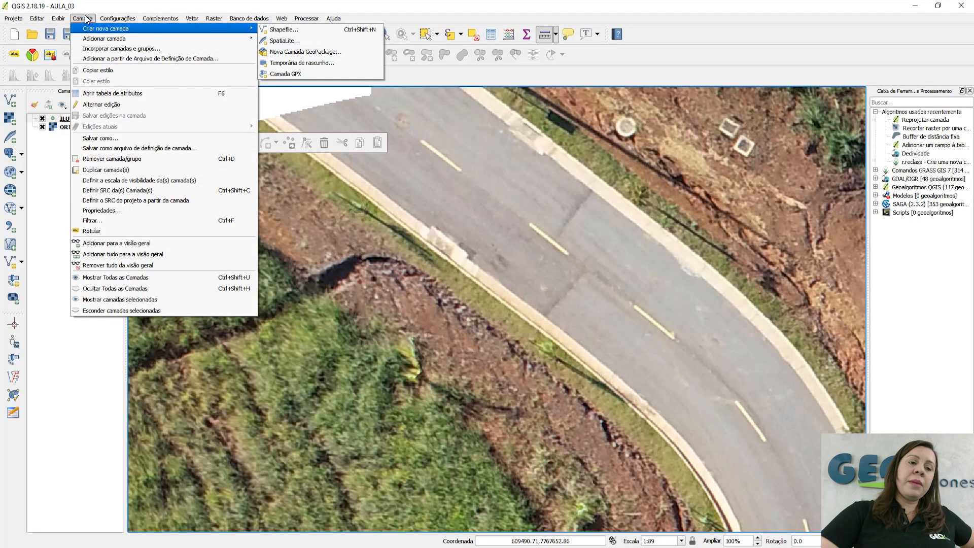
left_click(22, 262)
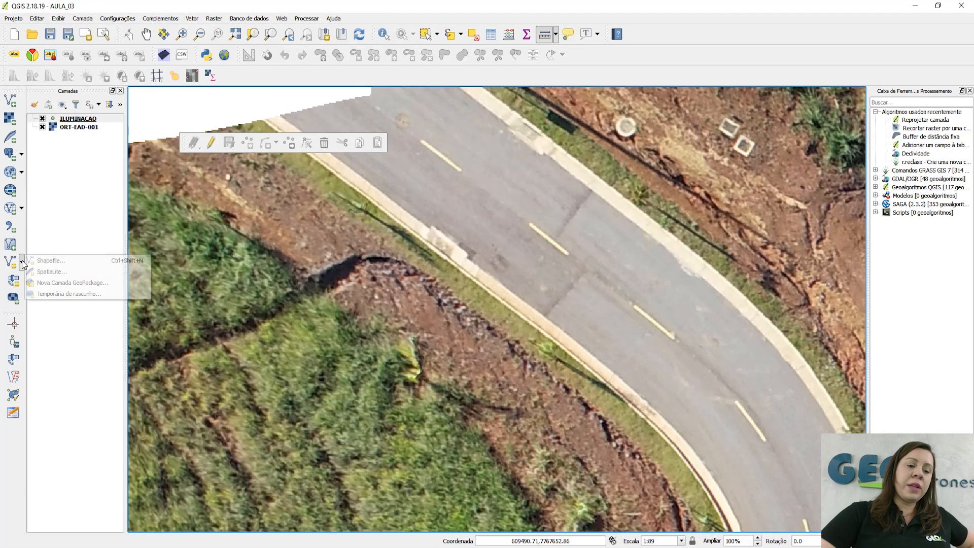
left_click(17, 265)
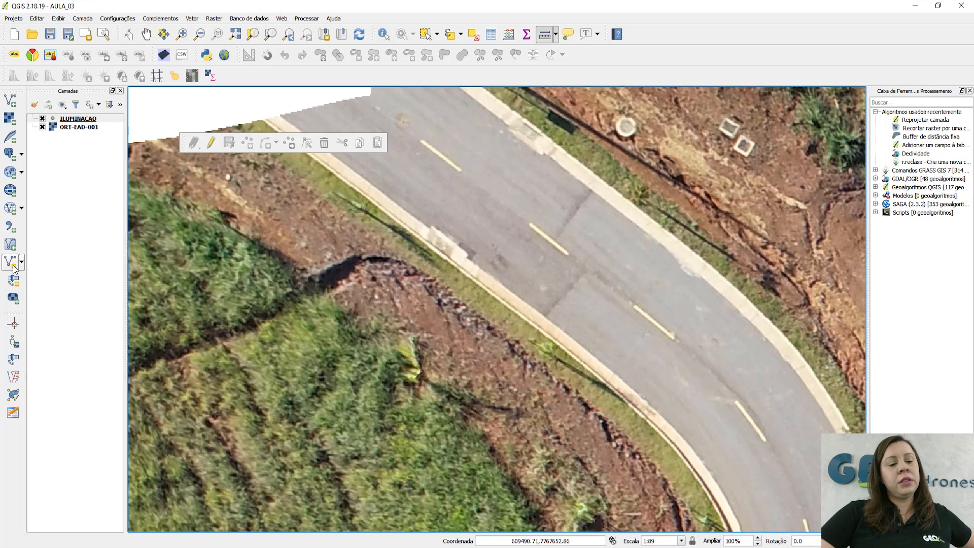
left_click(17, 265)
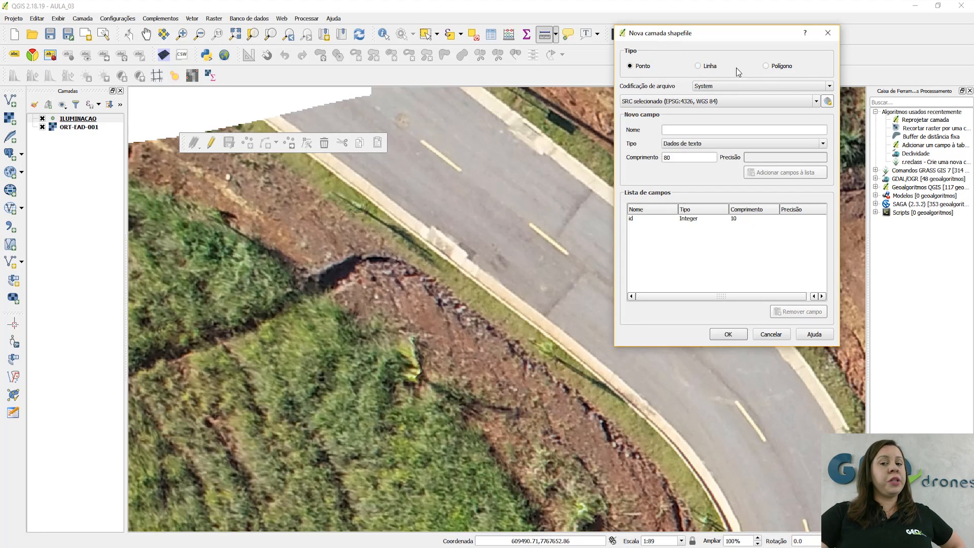
left_click(816, 101)
left_click(777, 119)
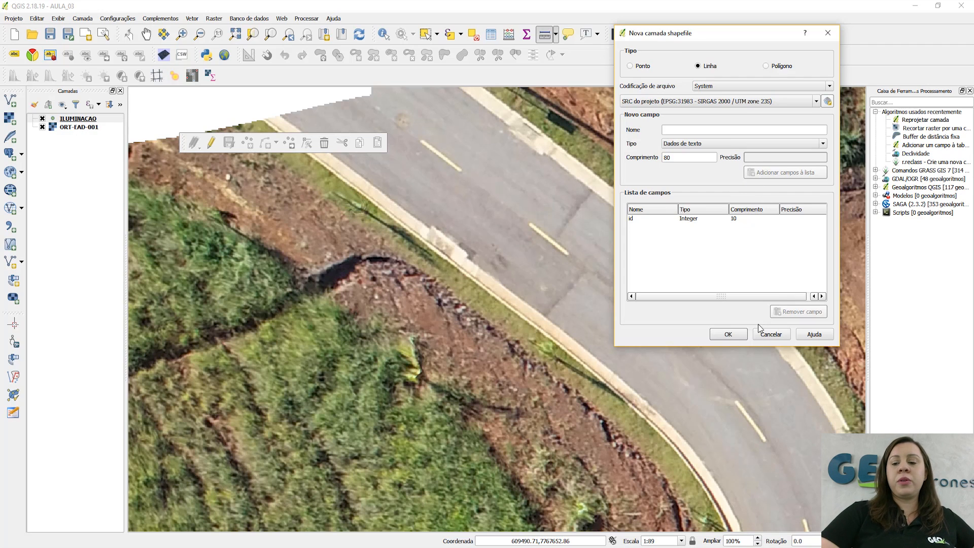
left_click(728, 334)
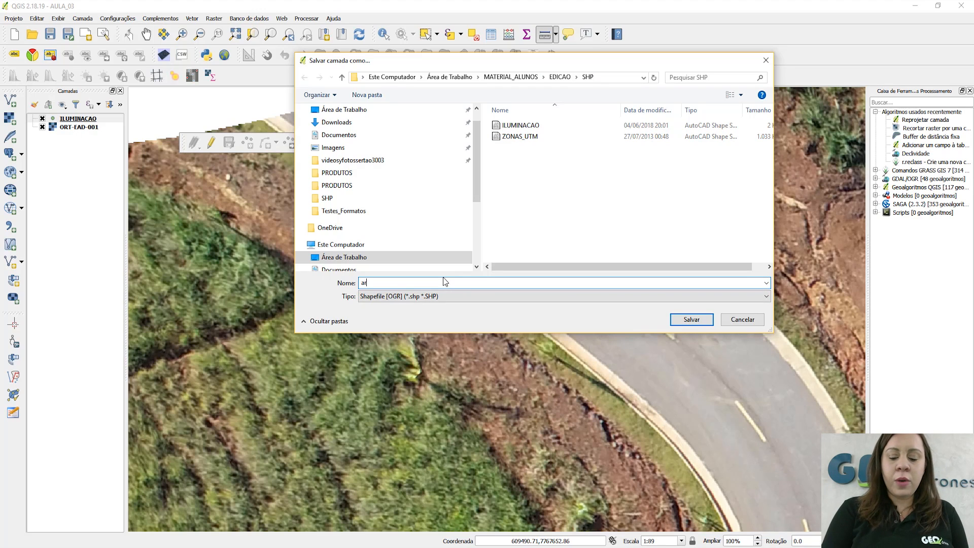
Save the new line shapefile as ARRUAMENTO_LINHA in the EDICAO\SHP folder
type("ent")
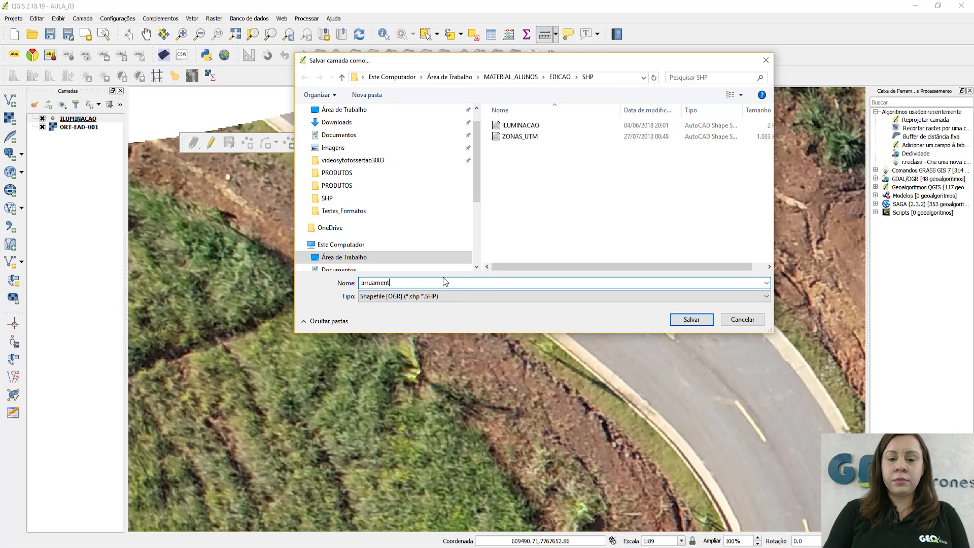
key("BackSpace")
key("BackSpace")
key("BackSpace")
key("BackSpace")
key("BackSpace")
key("BackSpace")
key("BackSpace")
key("BackSpace")
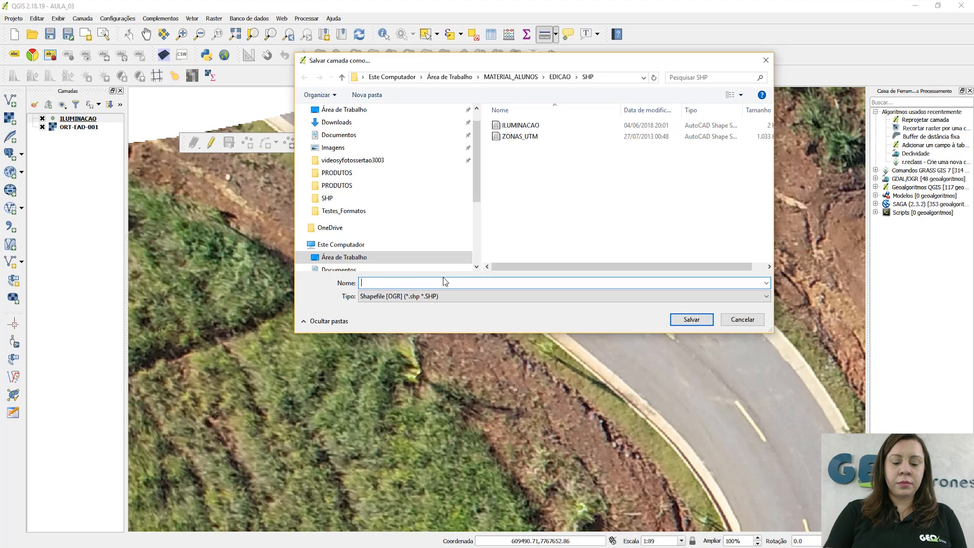
type("ARR")
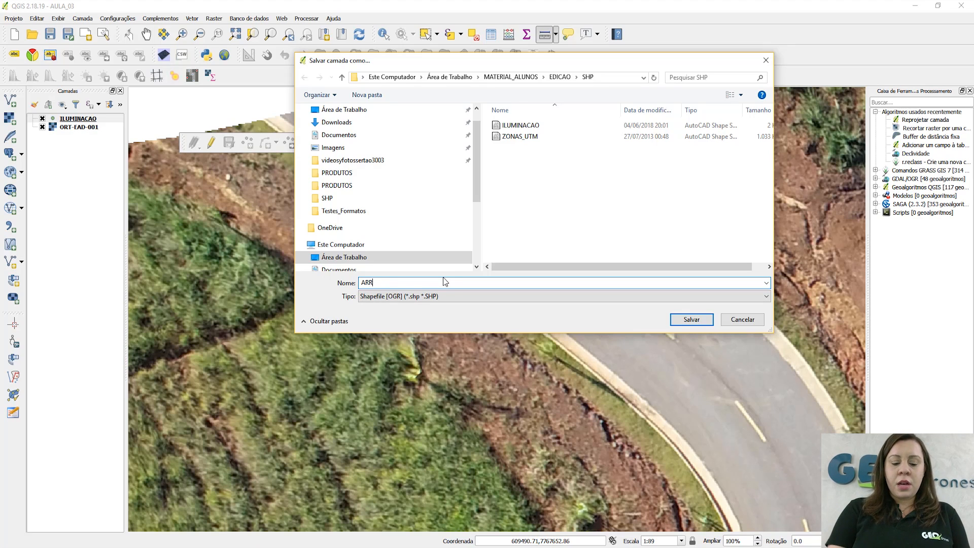
type("UAMENTO")
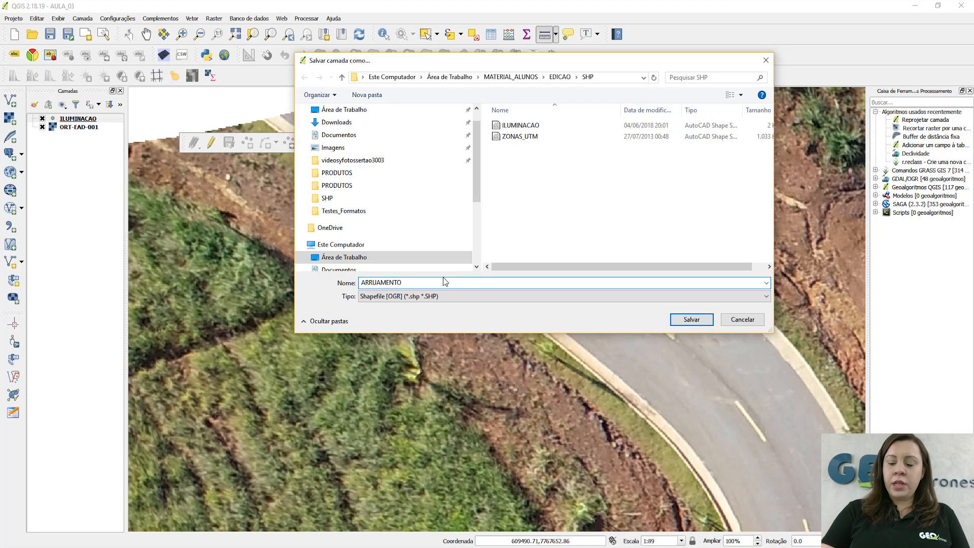
type("_LINHA")
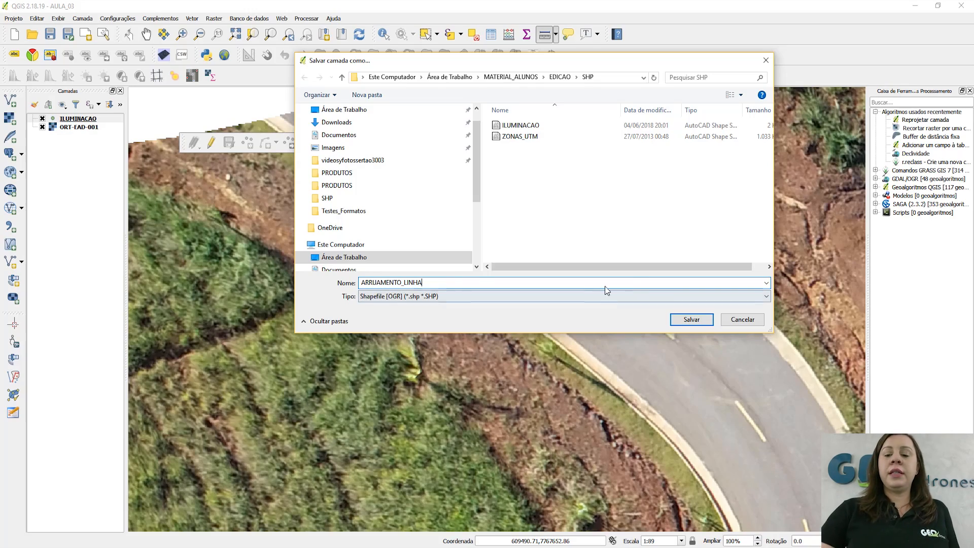
left_click(694, 322)
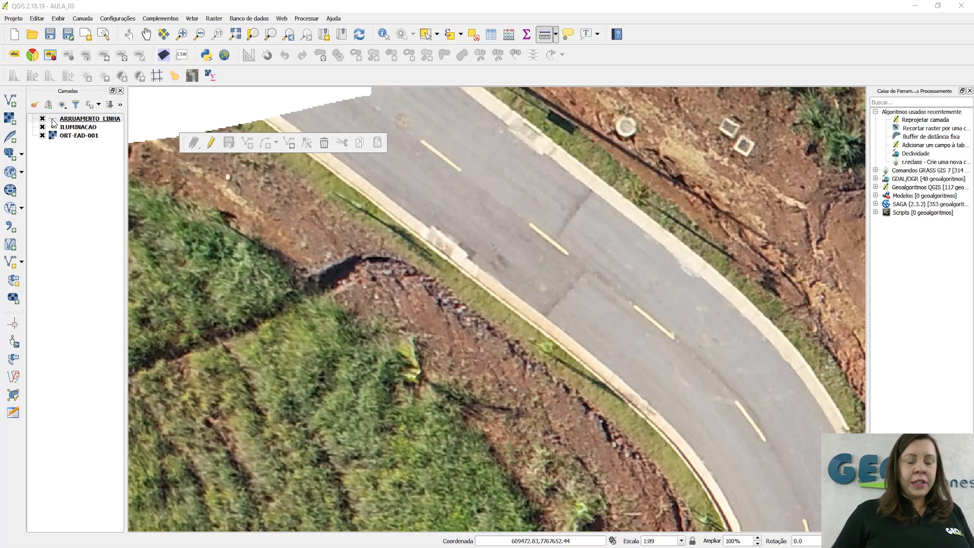
Change the colour of the ARRUAMENTO_LINHA layer's simple line symbol to bright red and apply the style
right_click(94, 123)
left_click(147, 287)
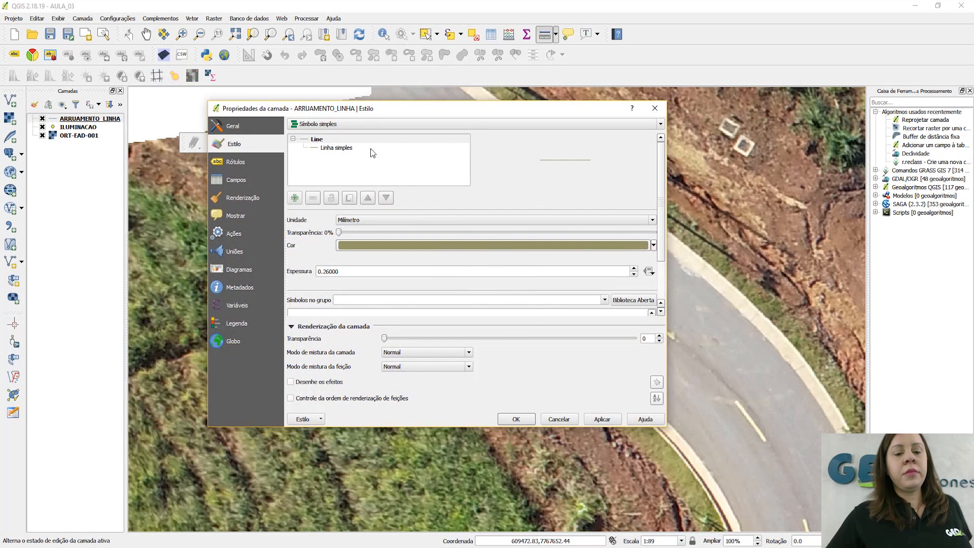
left_click(346, 148)
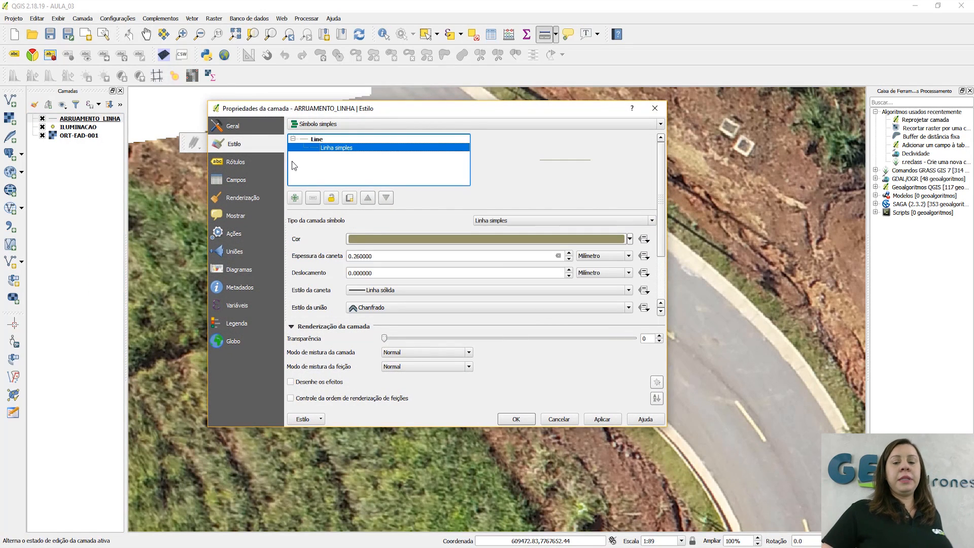
left_click(630, 239)
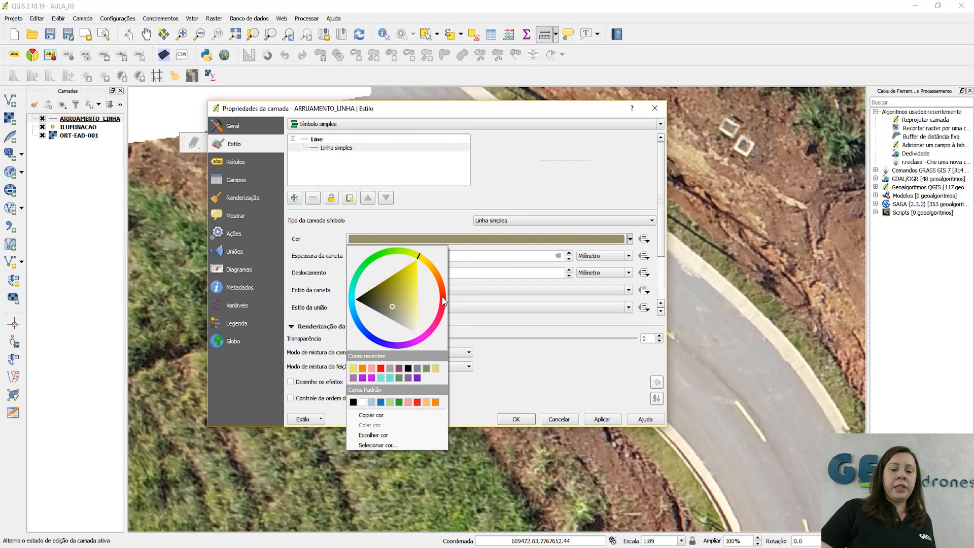
left_click_drag(442, 299, 442, 303)
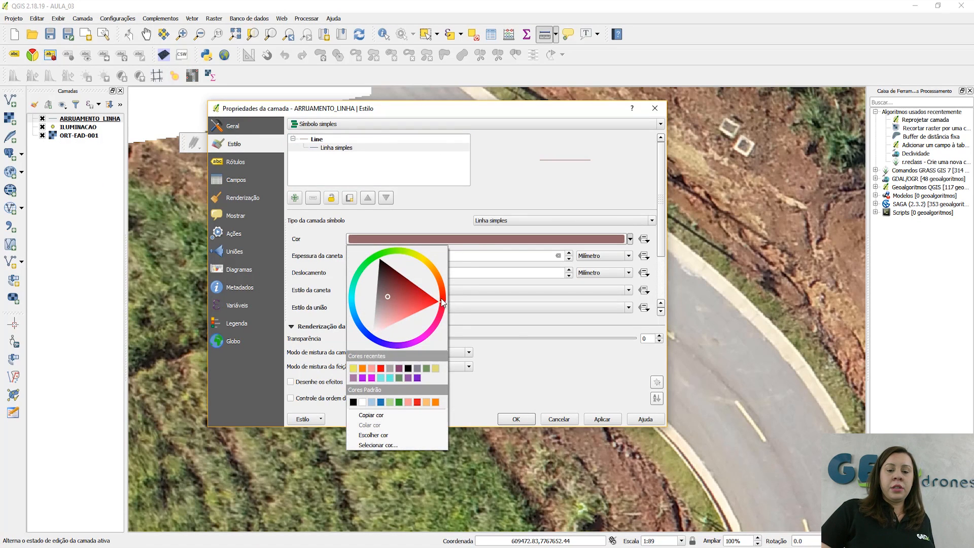
left_click(430, 298)
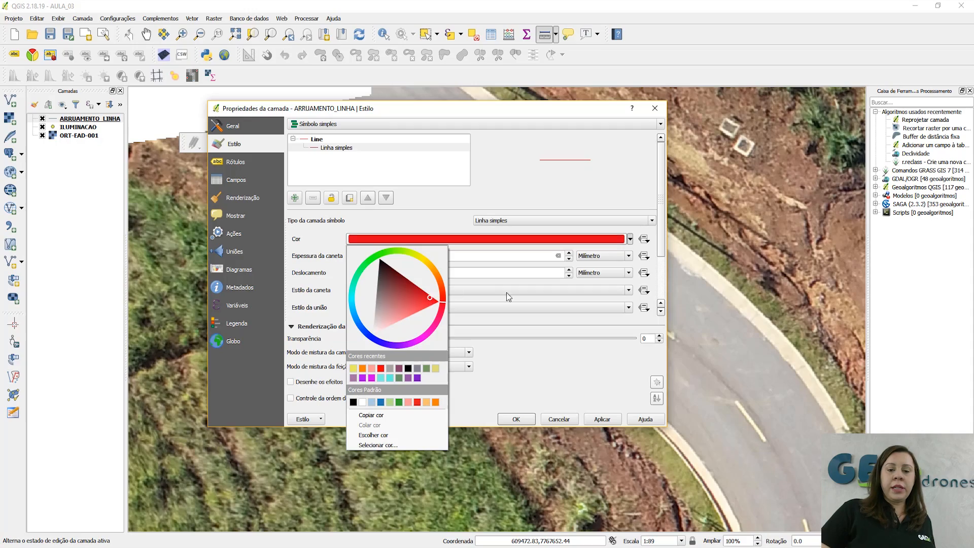
left_click(526, 416)
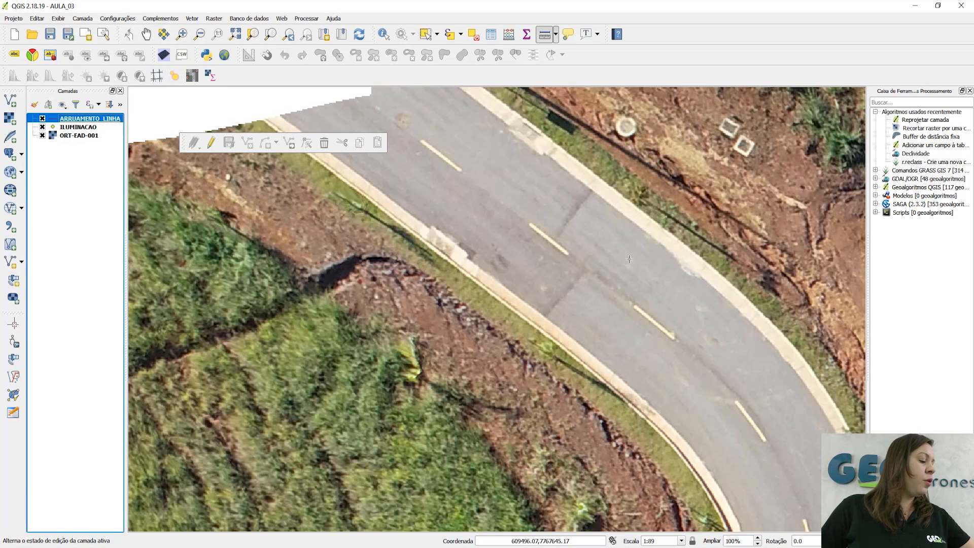
left_click(364, 96)
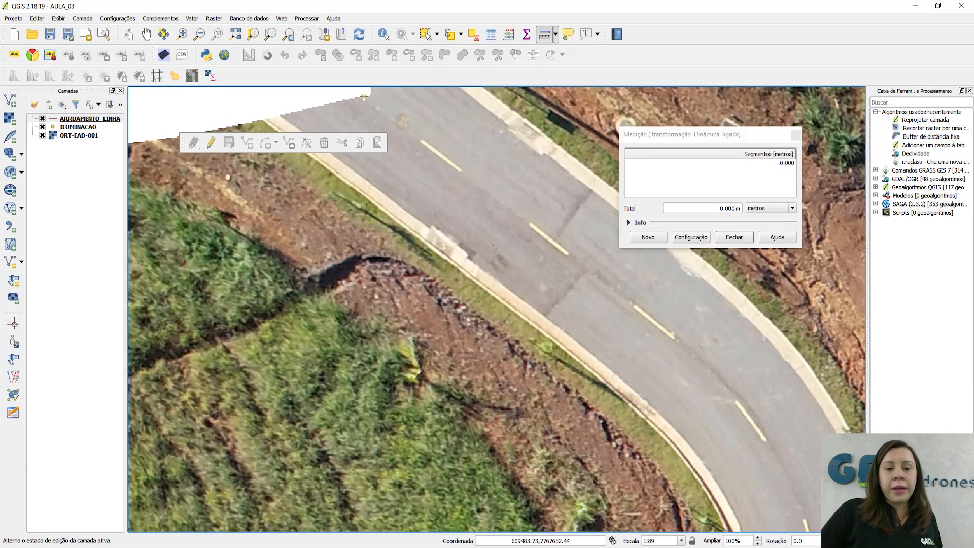
left_click(735, 239)
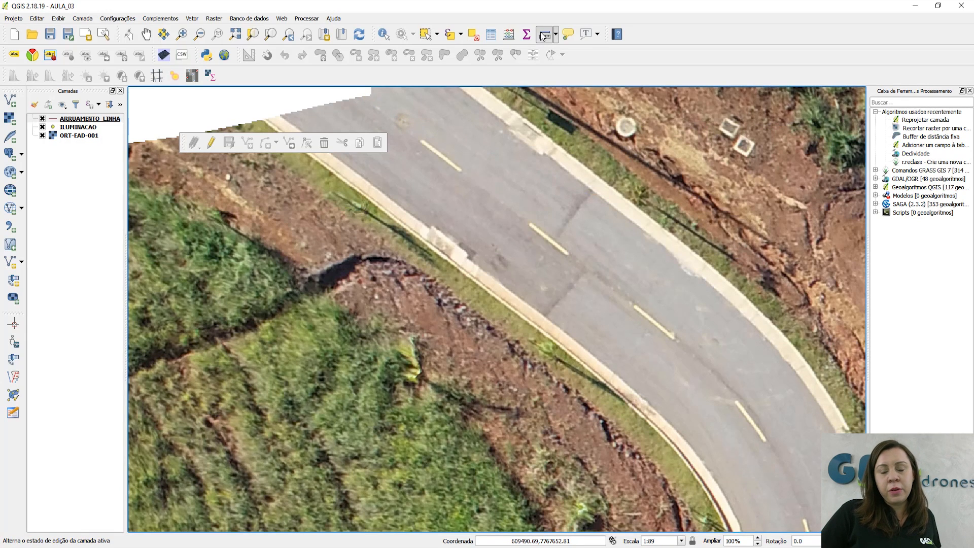
Start editing the ARRUAMENTO_LINHA layer and trace a new line along the road's dashed centre marking from the orthophoto's northwestern edge
left_click(213, 142)
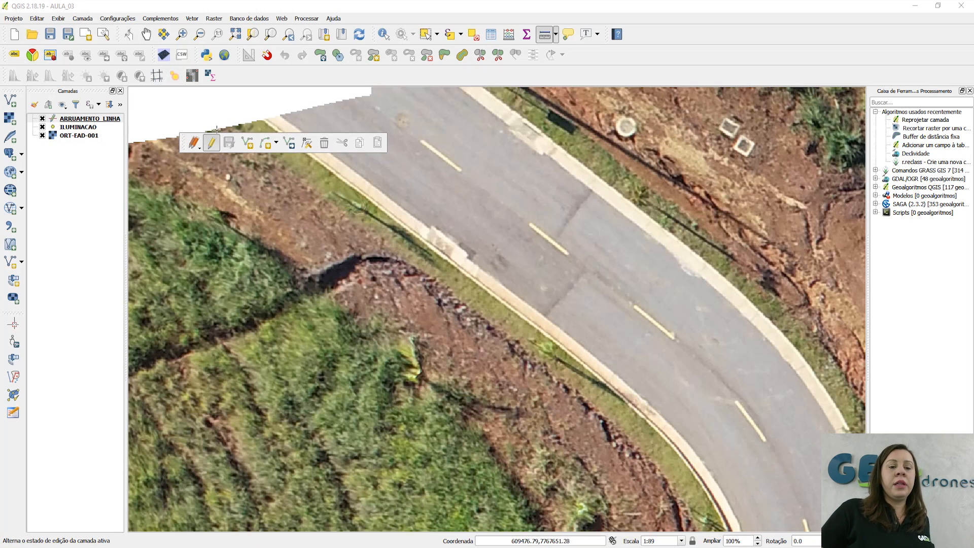
left_click(248, 149)
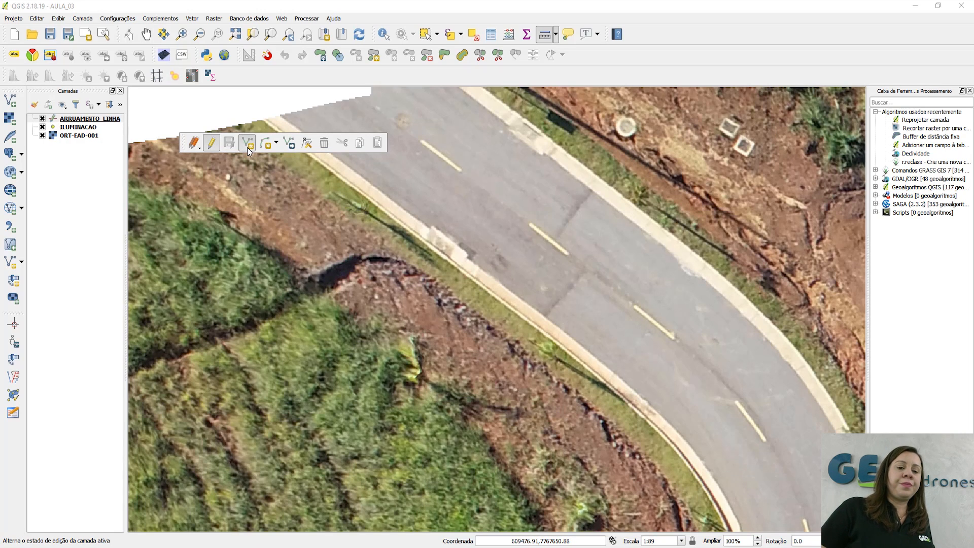
left_click(369, 98)
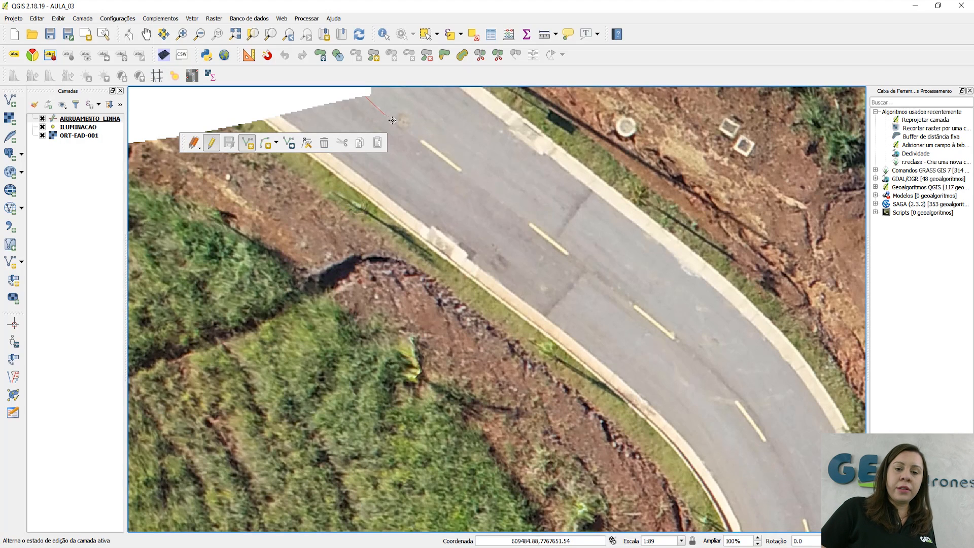
left_click(436, 151)
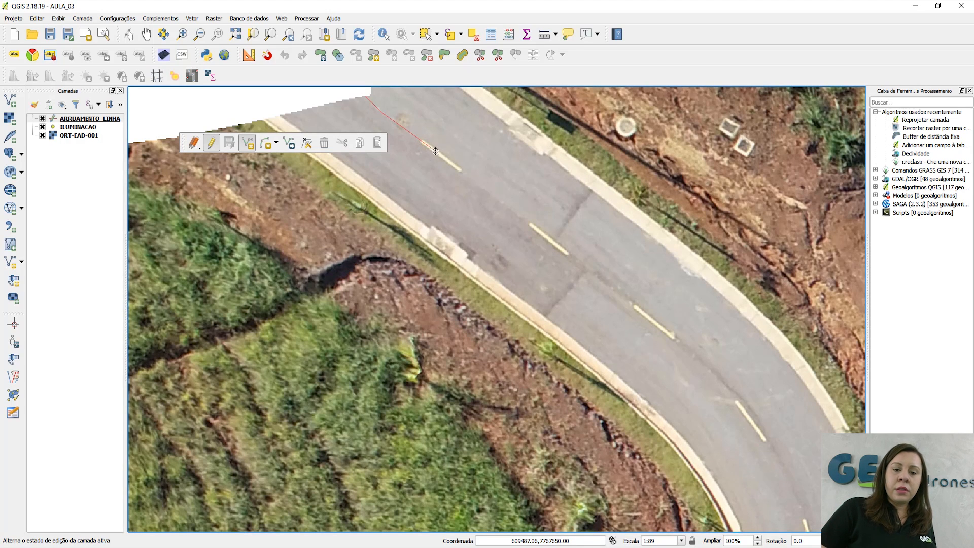
left_click(469, 178)
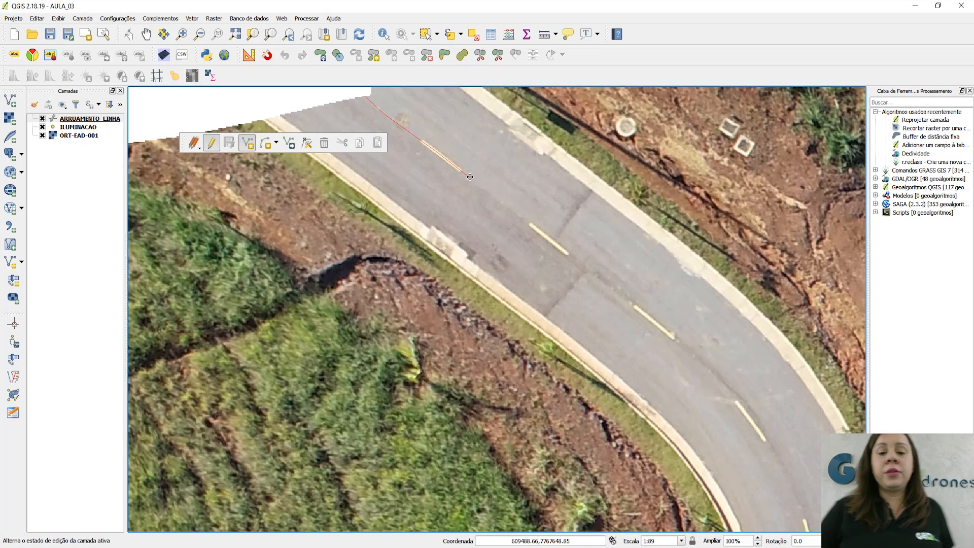
left_click(500, 200)
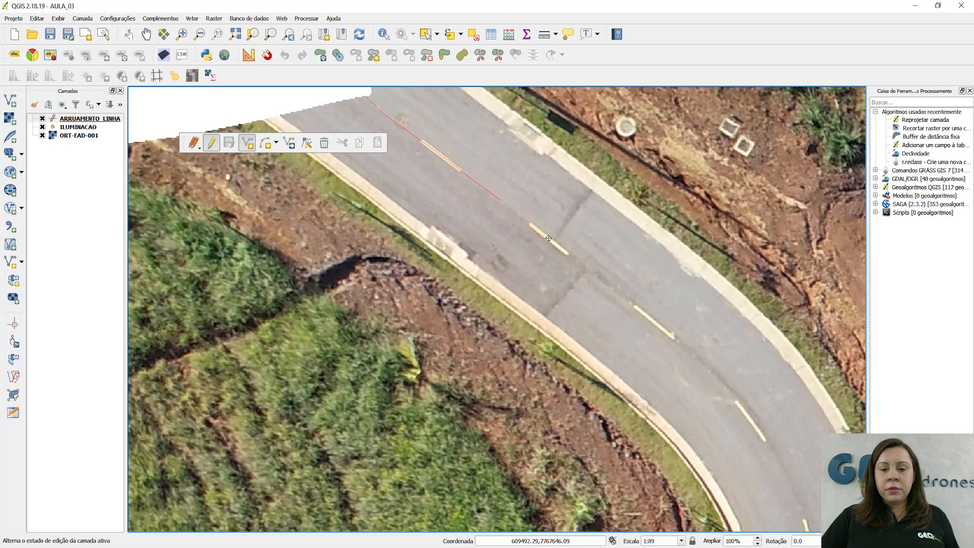
left_click(549, 238)
left_click(549, 238)
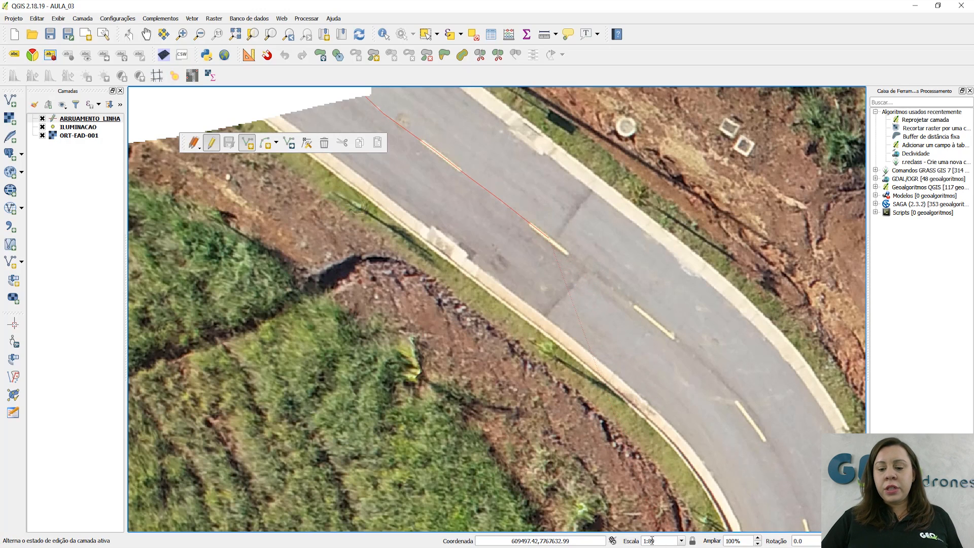
Set the map scale to 1:100 and extend the road centreline to just before the curve
left_click_drag(649, 541, 658, 541)
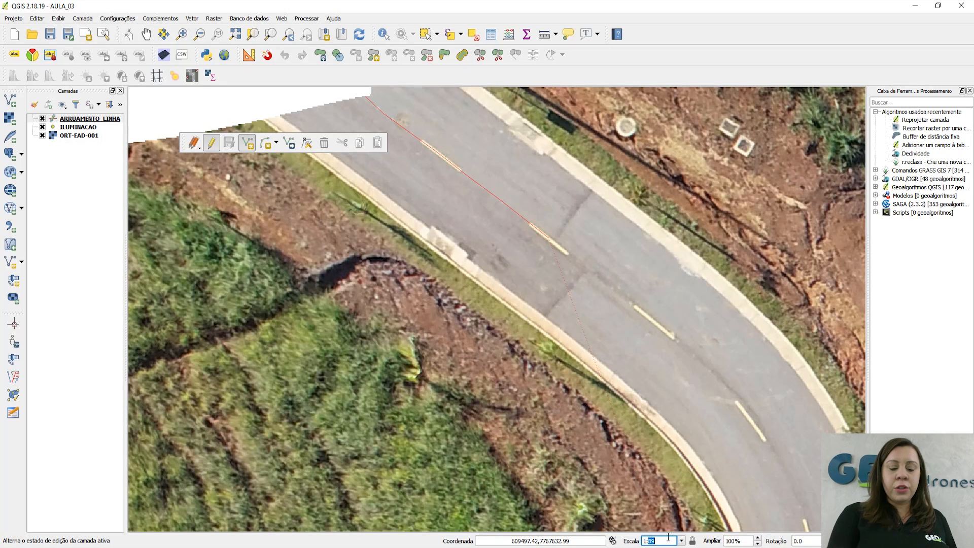
type("100")
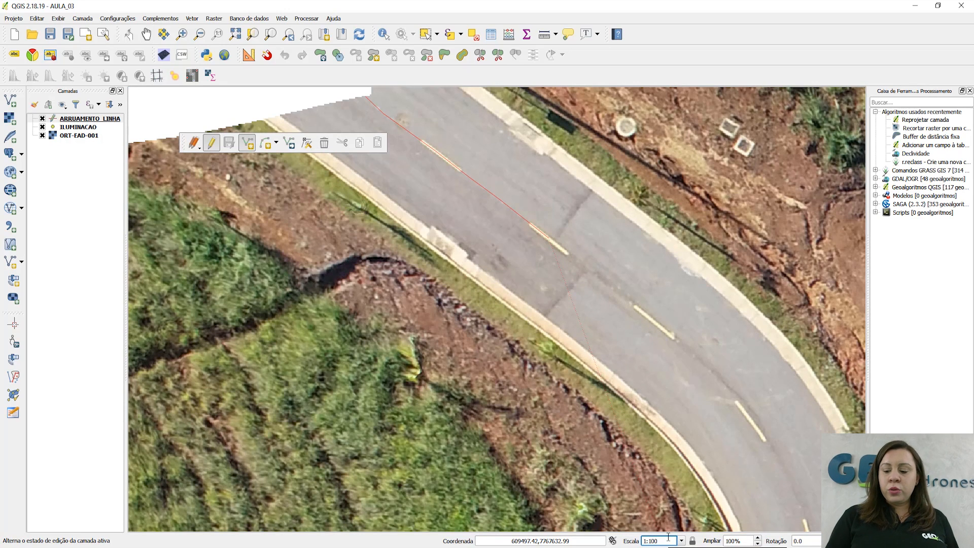
key("Return")
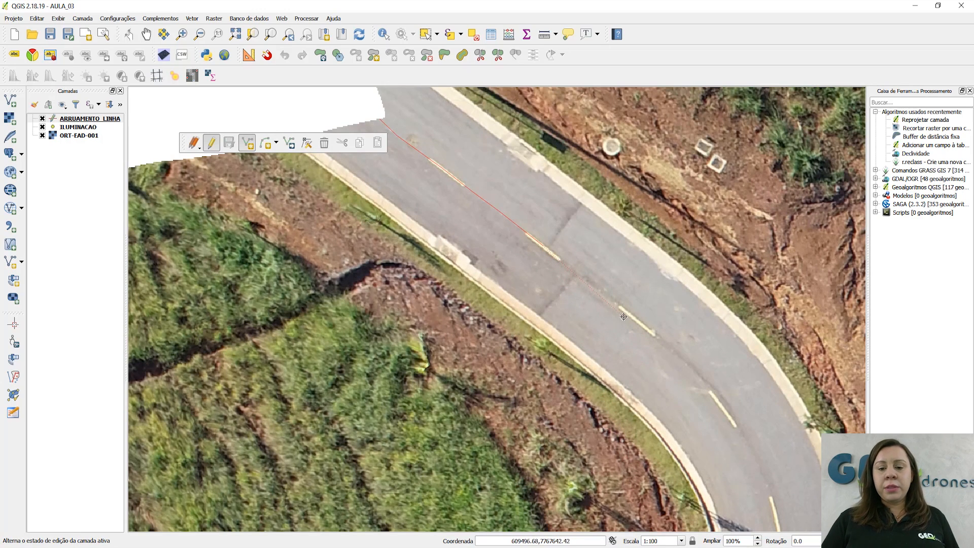
left_click(582, 277)
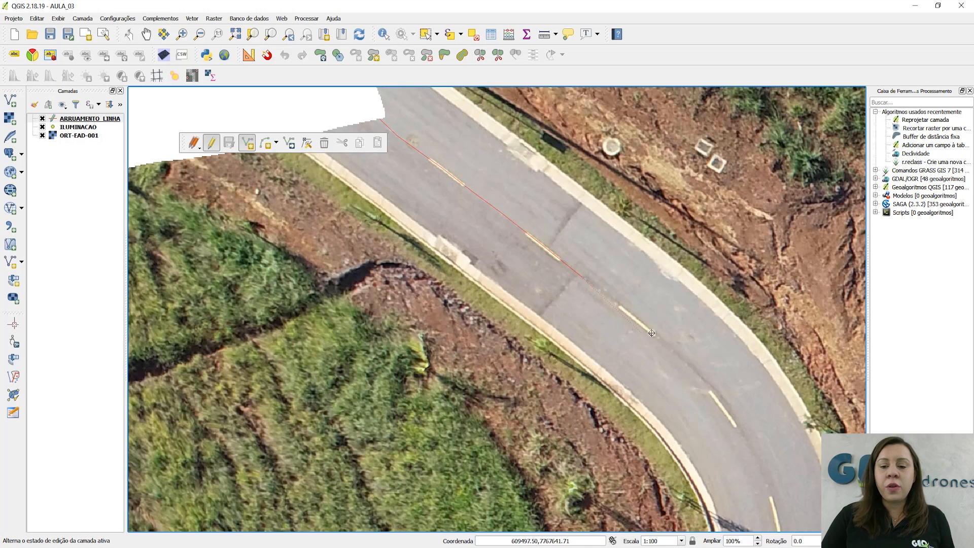
Continue the centreline through the road's curve with circular string arcs, ending on the dashed marking just south of the lamp post
left_click_drag(701, 391, 554, 259)
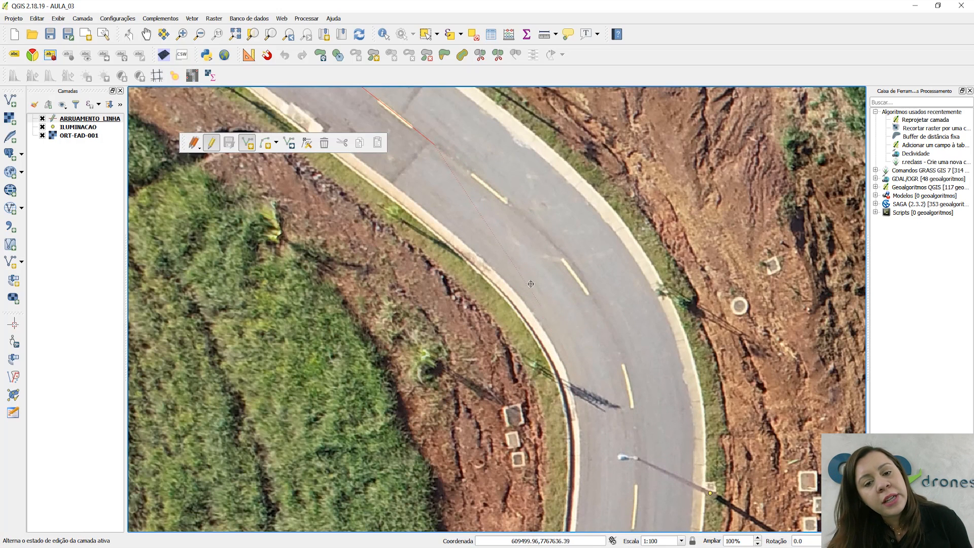
left_click(265, 143)
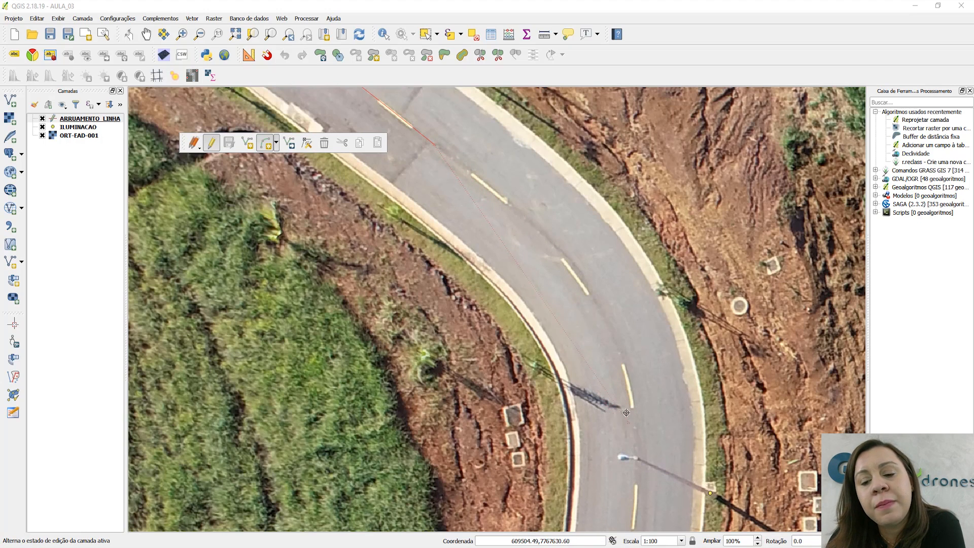
left_click(618, 348)
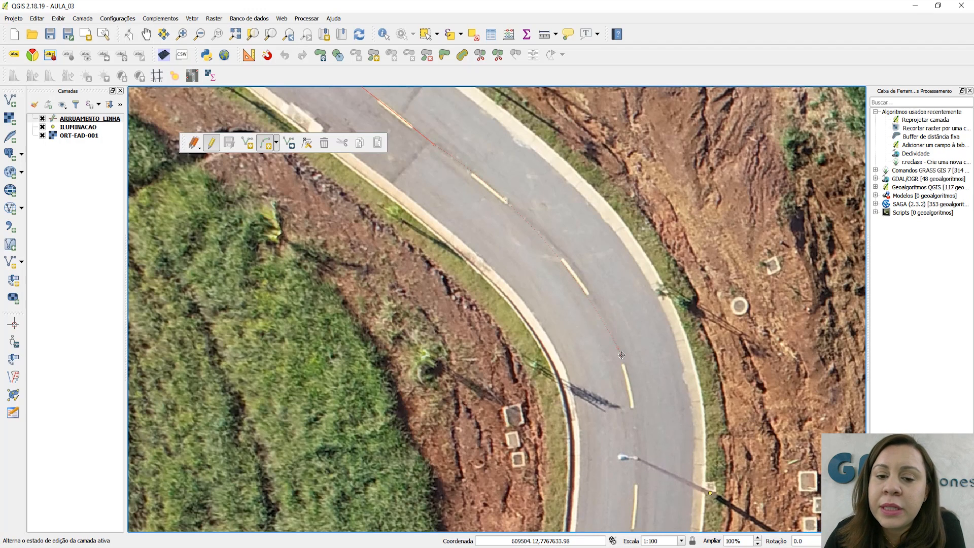
left_click(622, 356)
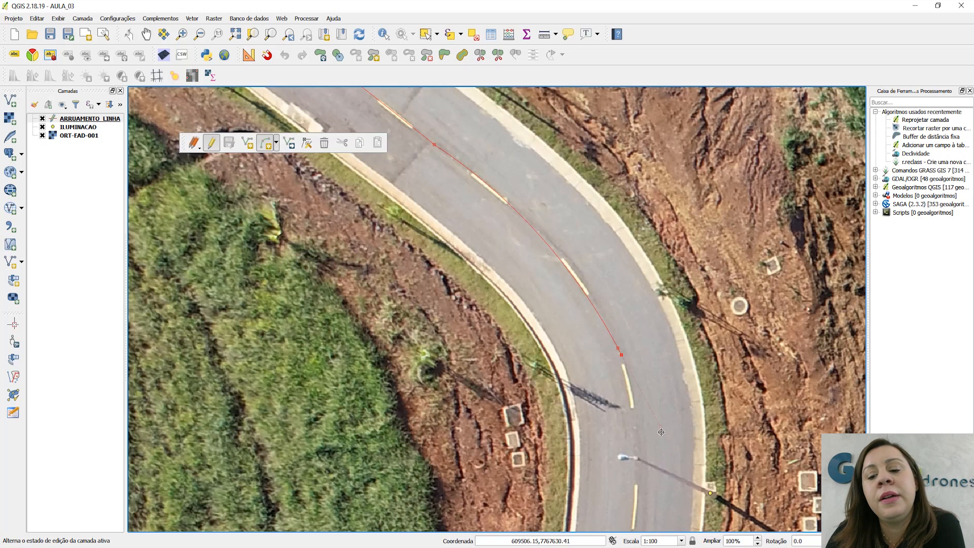
mouse_move(655, 450)
left_mouse_down()
mouse_move(594, 320)
mouse_move(567, 193)
left_mouse_up()
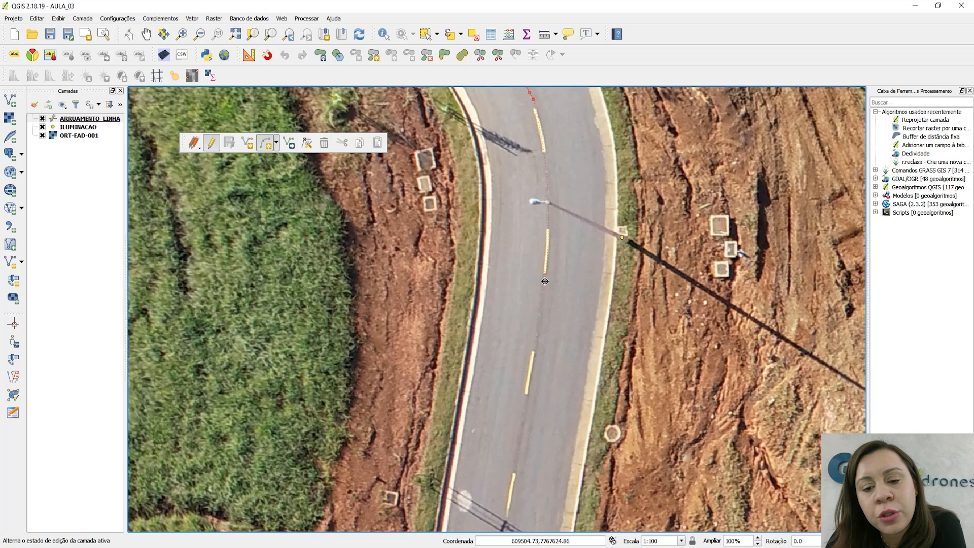
left_click(545, 281)
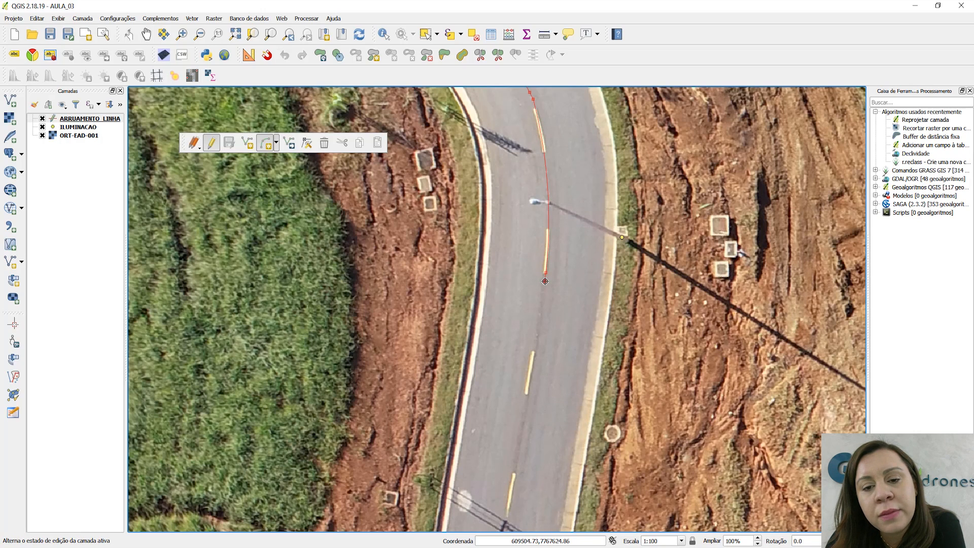
right_click(549, 398)
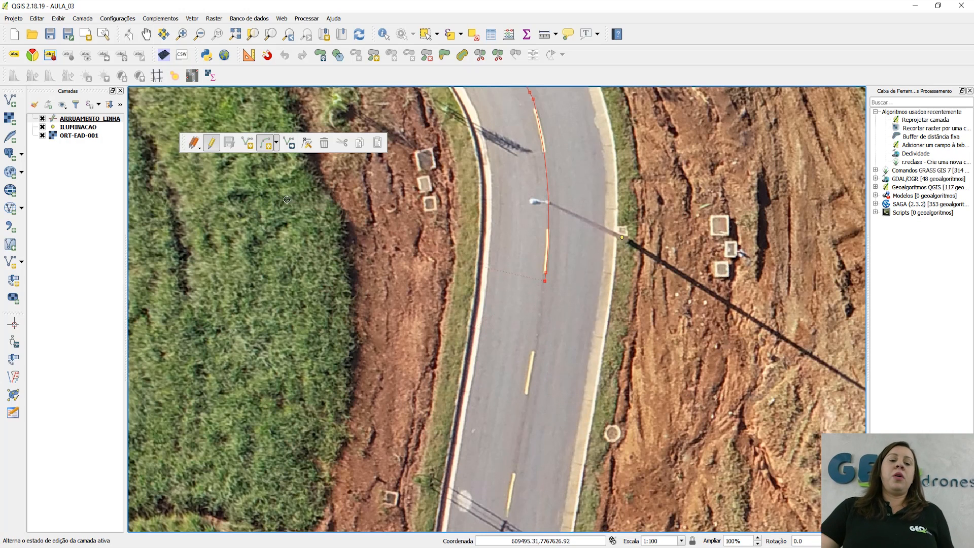
Return to straight segments and extend the centreline south along the dashed marking, past the parked vehicle
left_click(247, 143)
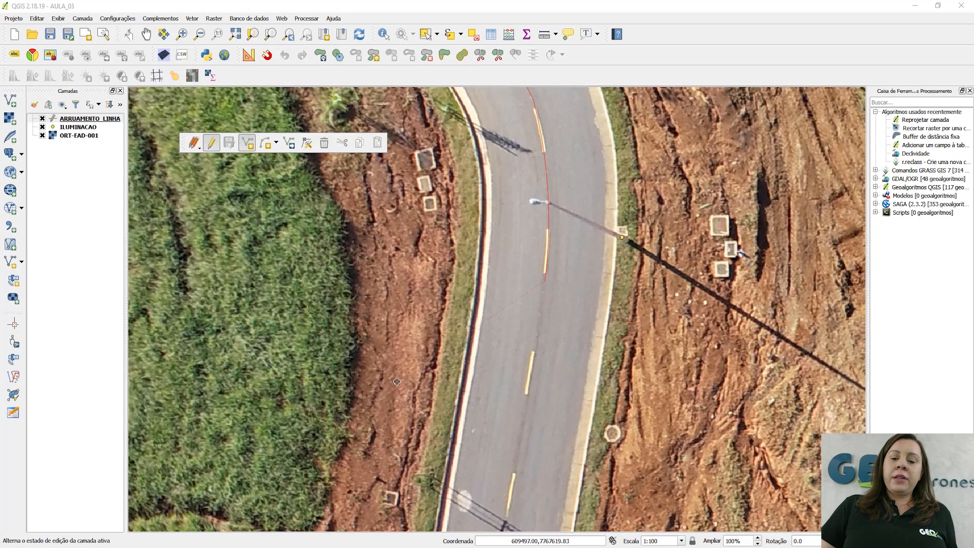
left_click(518, 459)
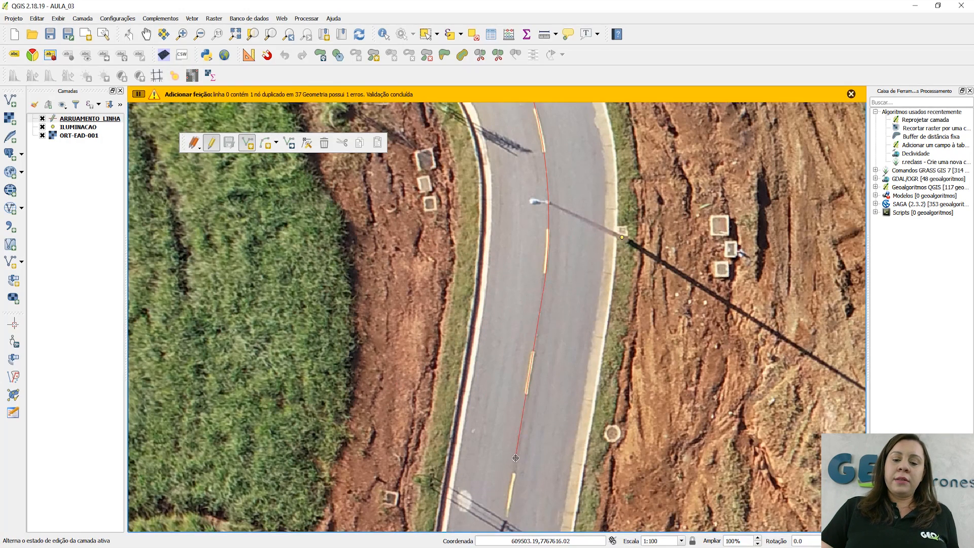
scroll(511, 461, "up", 1)
left_click_drag(511, 461, 530, 237)
scroll(530, 237, "down", 1)
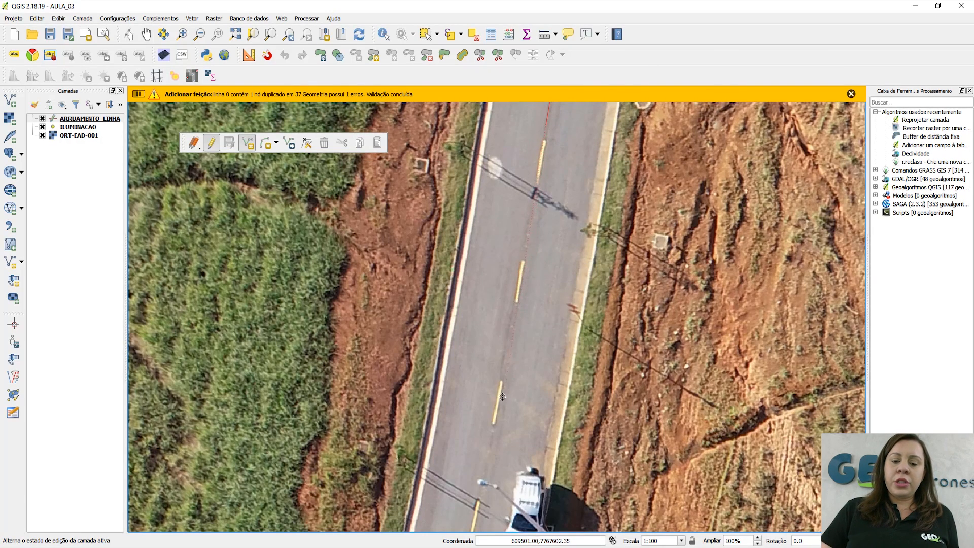
left_click_drag(495, 427, 519, 212)
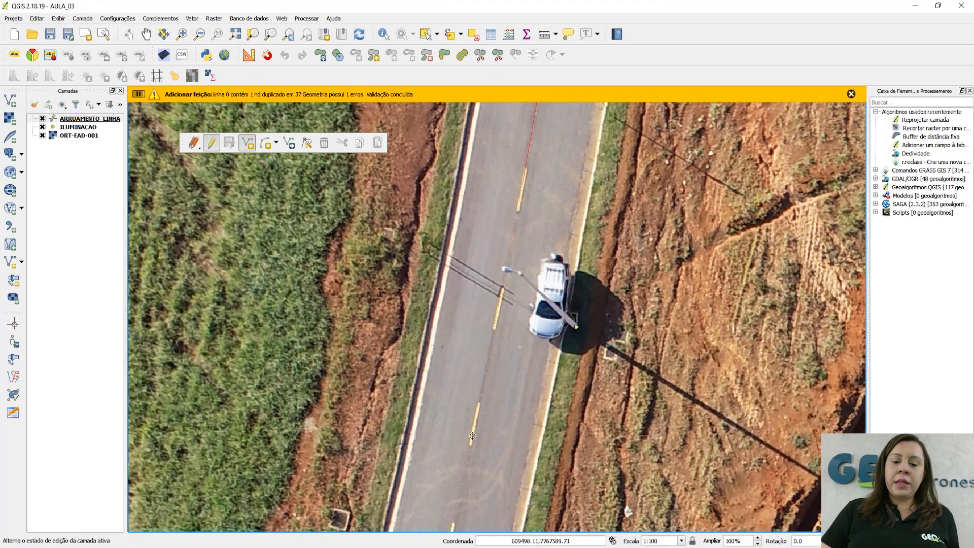
left_click_drag(472, 436, 495, 171)
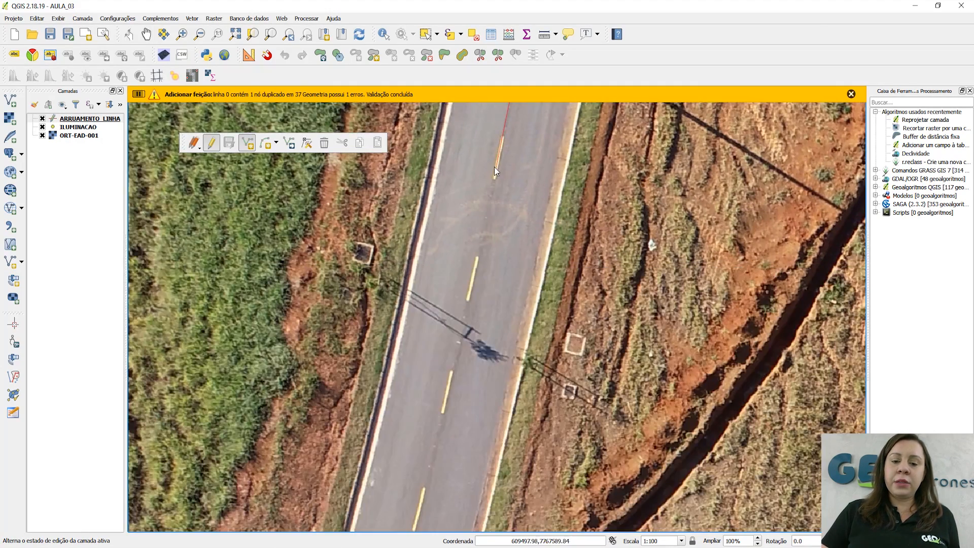
left_click(495, 171)
left_click(446, 396)
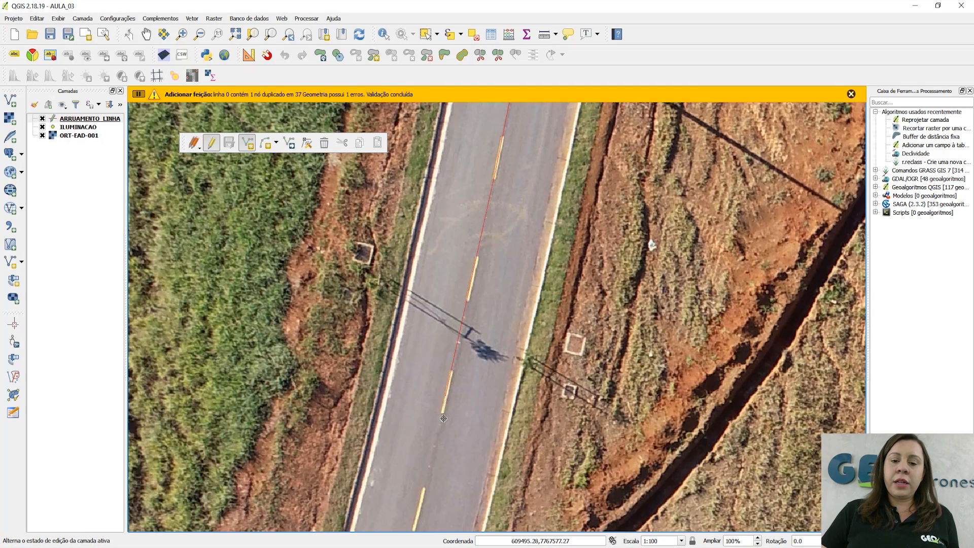
Extend the centreline south past the 30 km/h road marking and onto the solid yellow line before the pedestrian crossing
left_click_drag(444, 416, 493, 151)
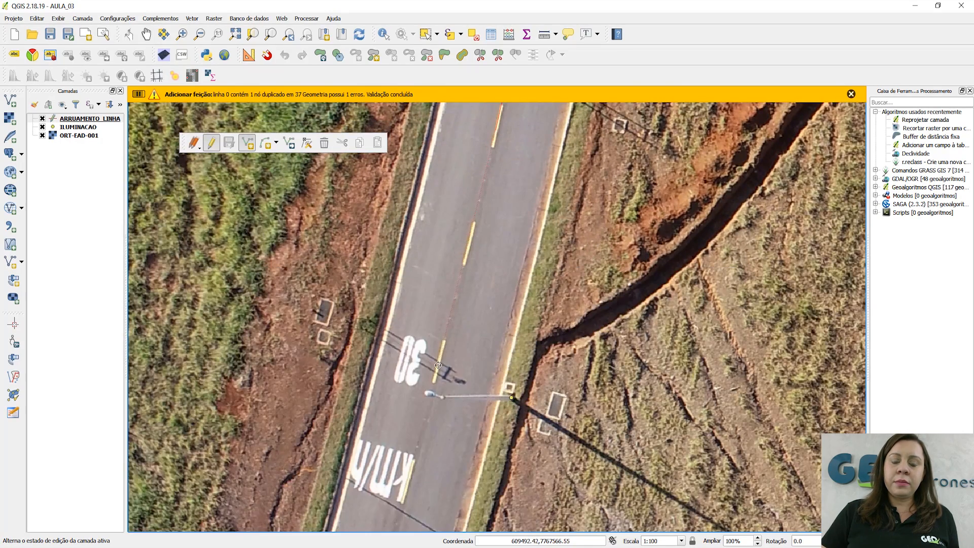
left_click(438, 365)
left_click_drag(440, 370, 495, 132)
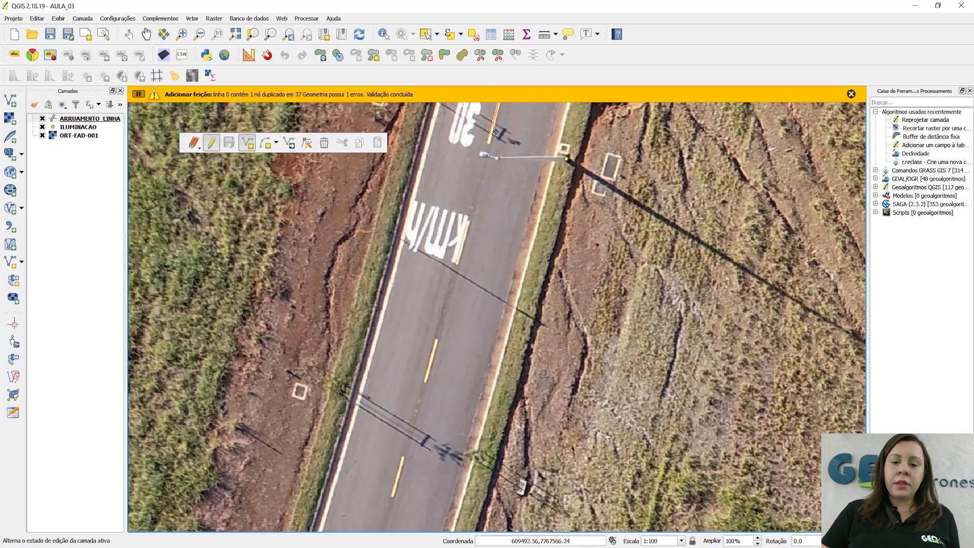
left_click(424, 387)
left_click_drag(425, 389, 509, 150)
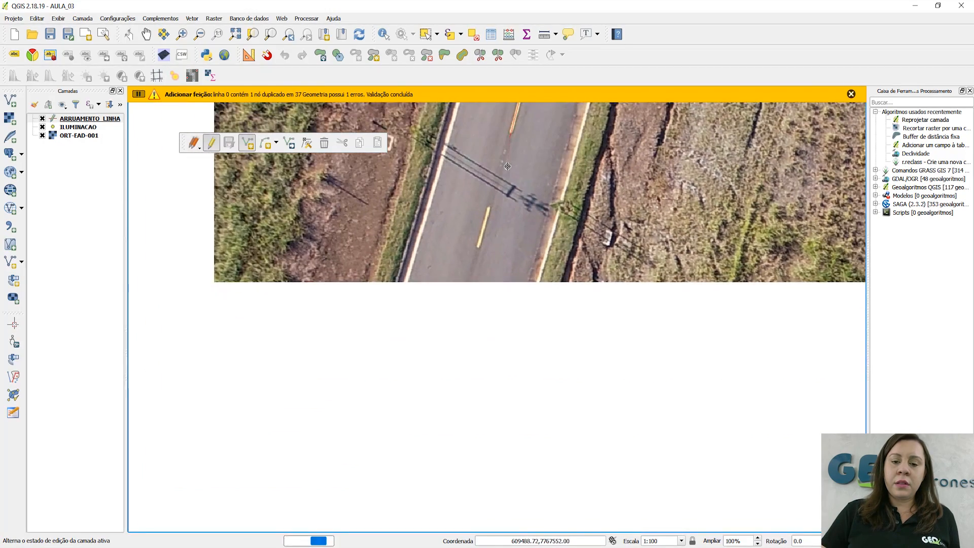
left_click(439, 384)
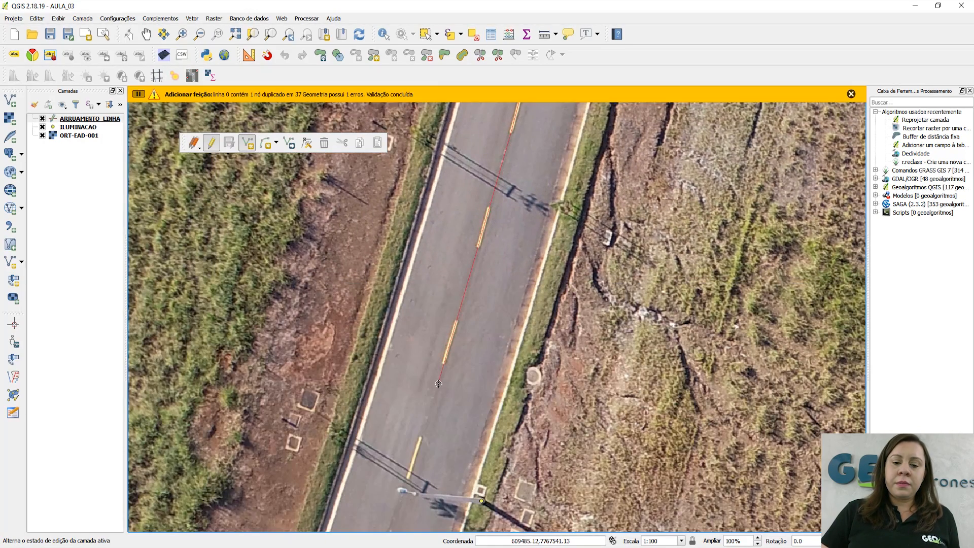
left_click_drag(431, 407, 516, 151)
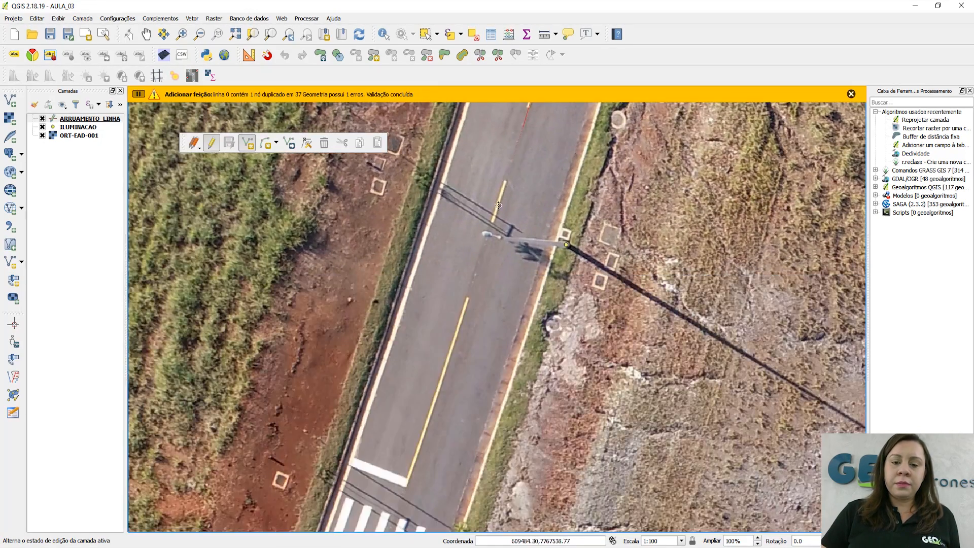
left_click(444, 370)
Extend the road centreline across the pedestrian crossing and along the solid yellow line to its southern end near the lamp post
left_click_drag(429, 427, 533, 213)
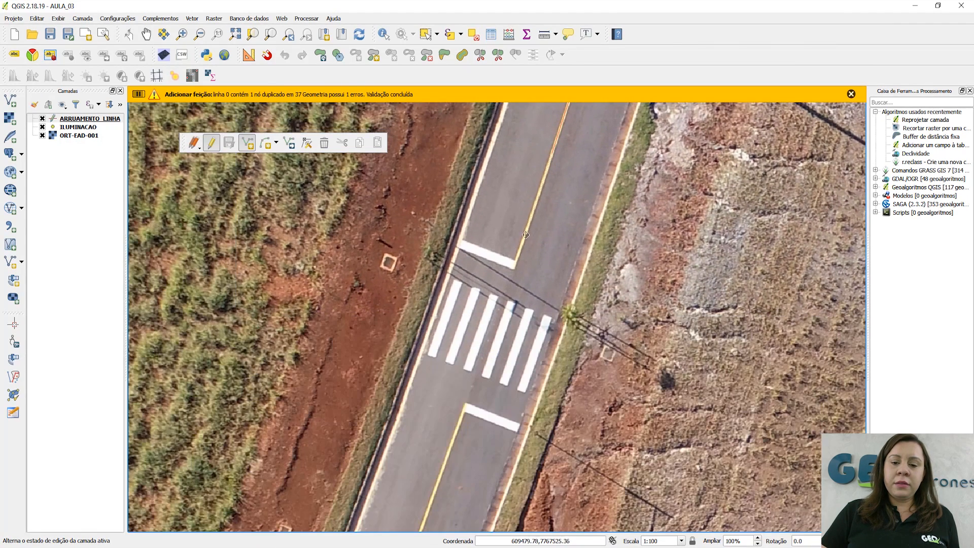
left_click(511, 282)
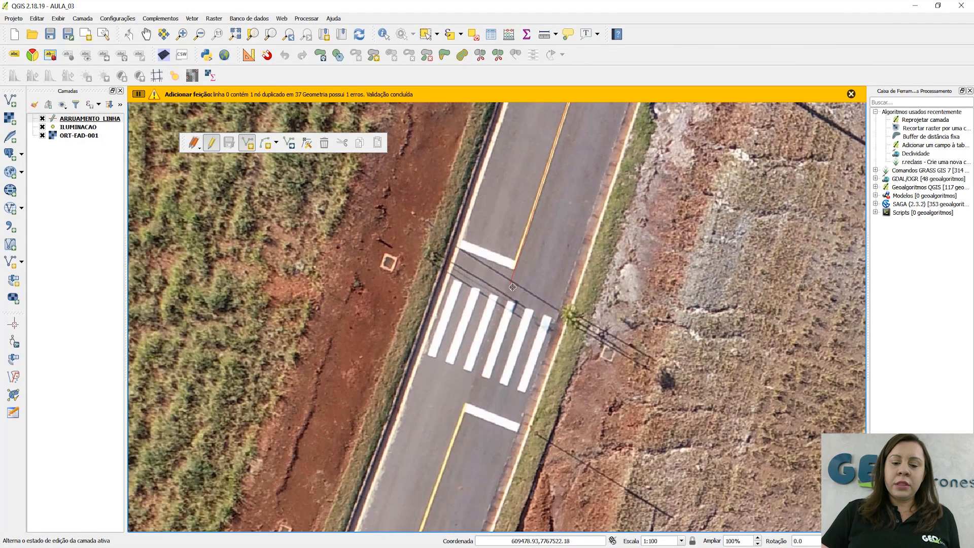
left_click(463, 415)
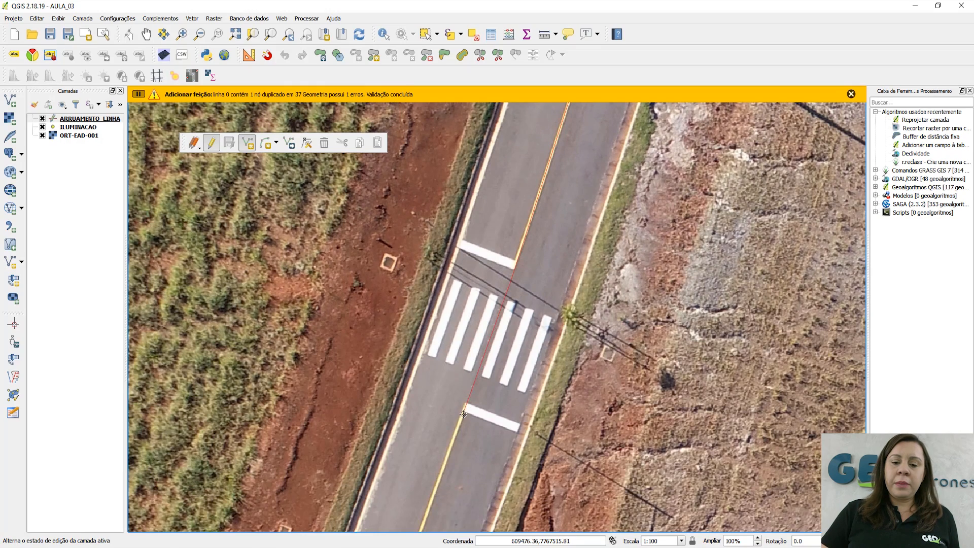
left_click_drag(458, 452, 564, 204)
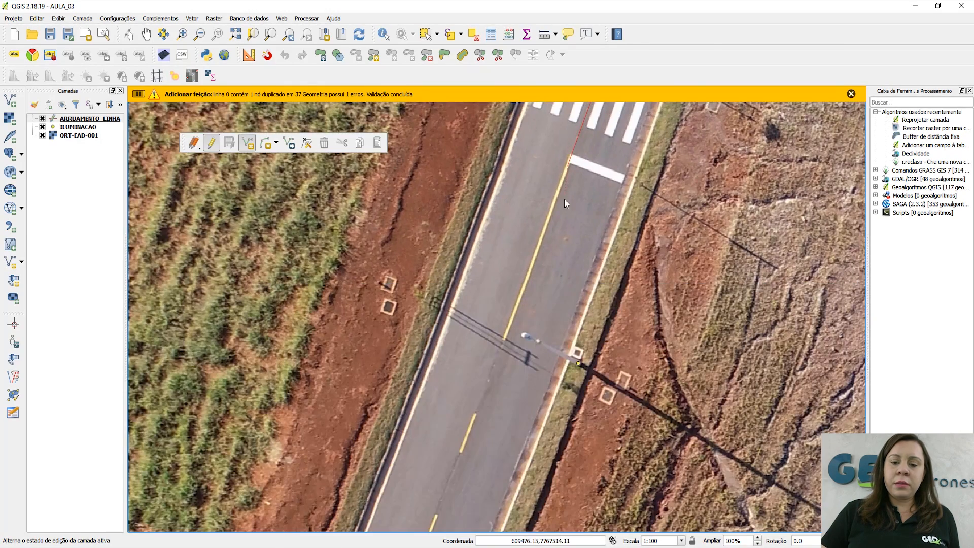
left_click(505, 342)
Continue the centreline south with straight segments along the dashed yellow marking, past the next lamp post
left_click_drag(486, 387, 629, 162)
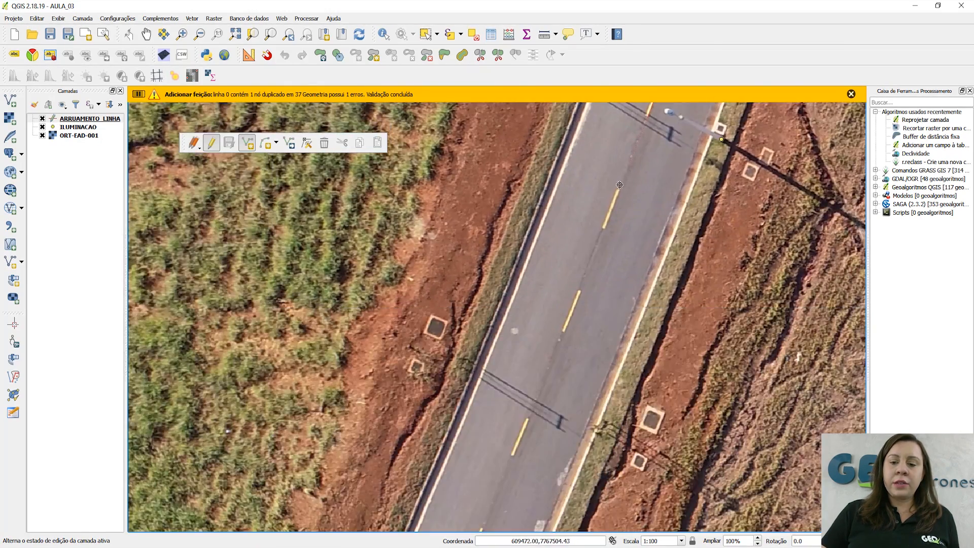
left_click(603, 232)
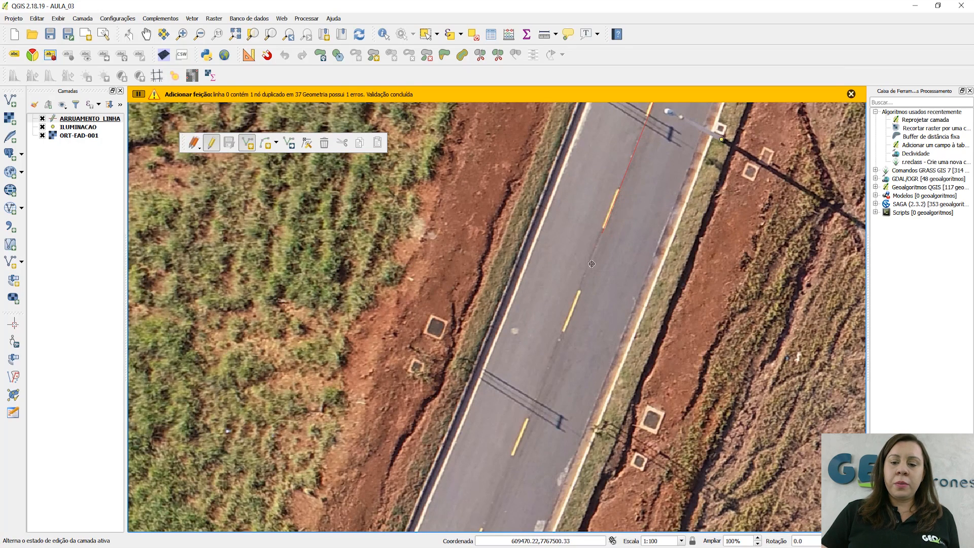
left_click(562, 336)
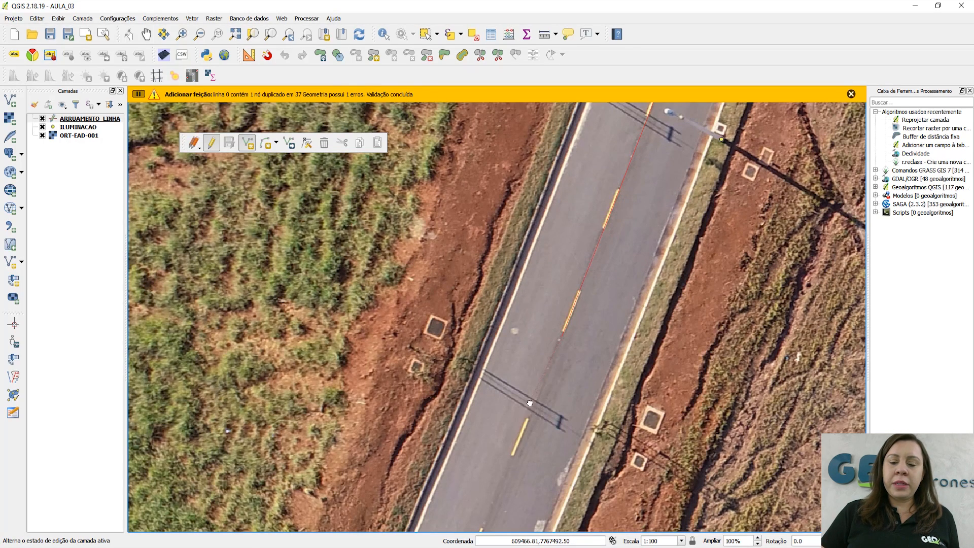
left_click_drag(540, 394, 691, 104)
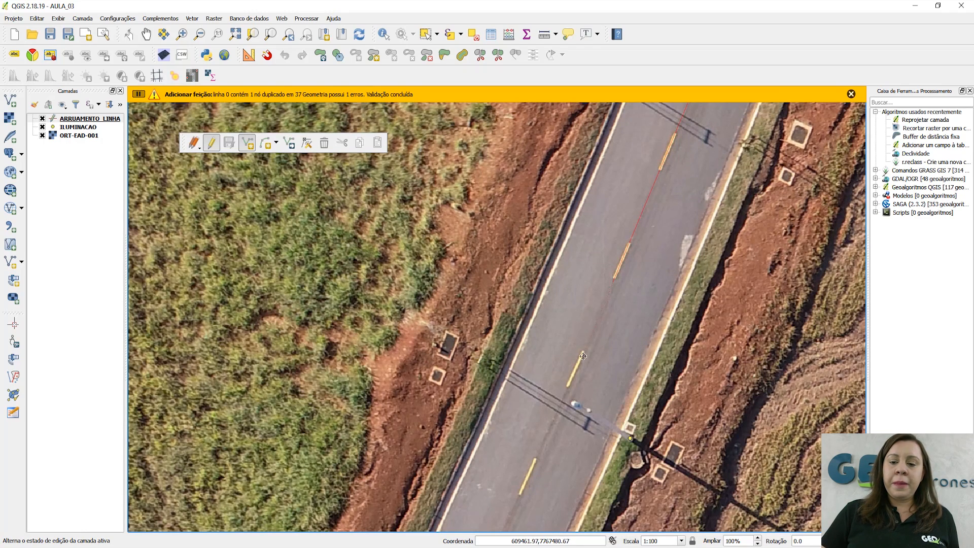
left_click_drag(562, 438, 663, 175)
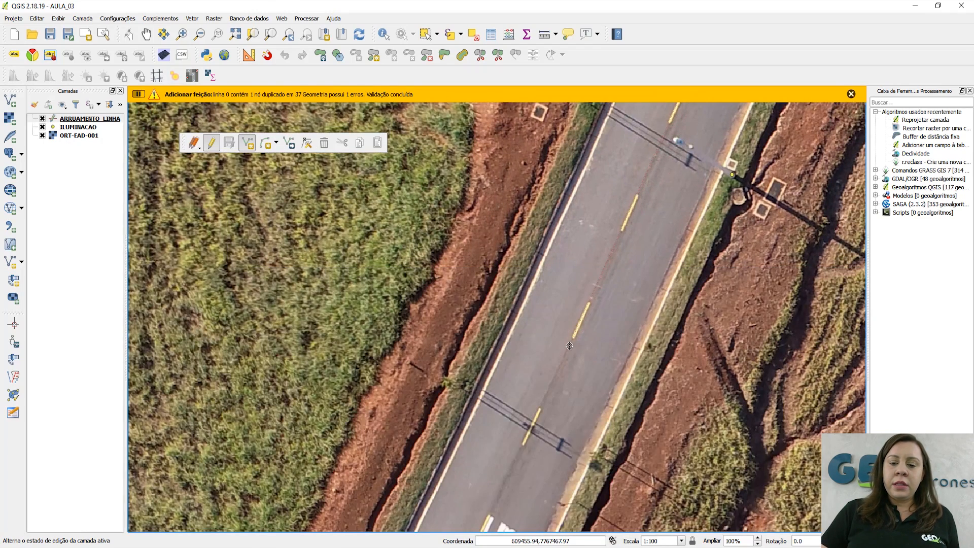
Extend the centreline south past the second 30 km/h road marking, following the yellow dashes
left_click_drag(546, 454, 683, 193)
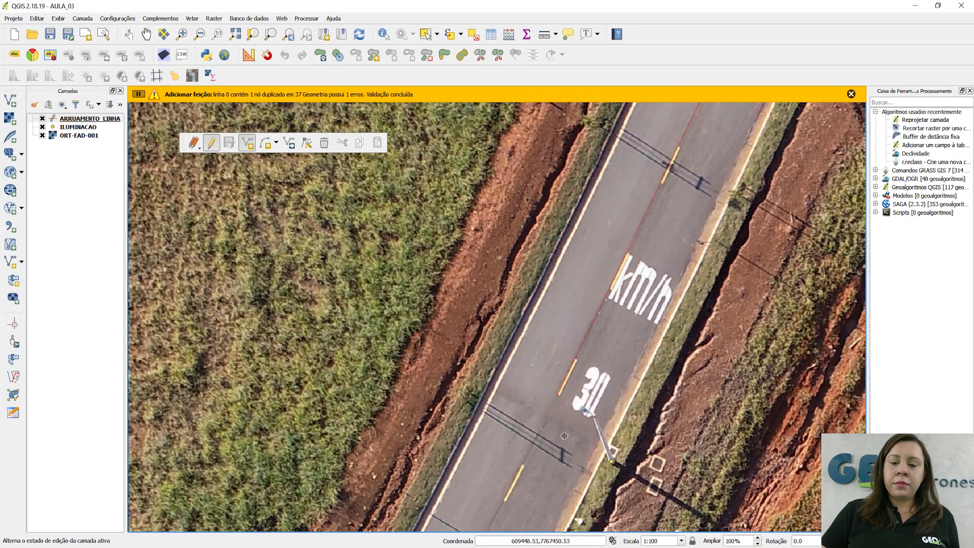
left_click_drag(571, 385, 685, 106)
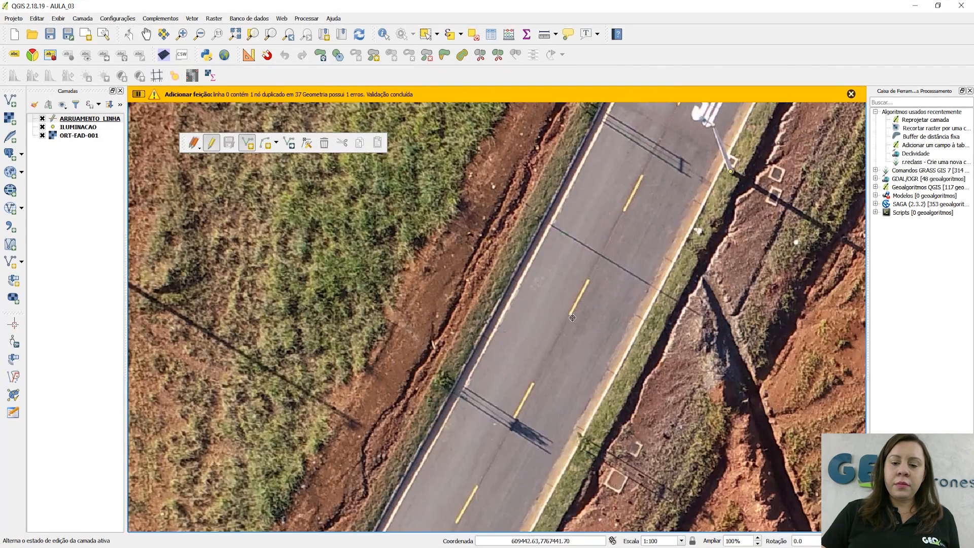
left_click_drag(558, 361, 726, 101)
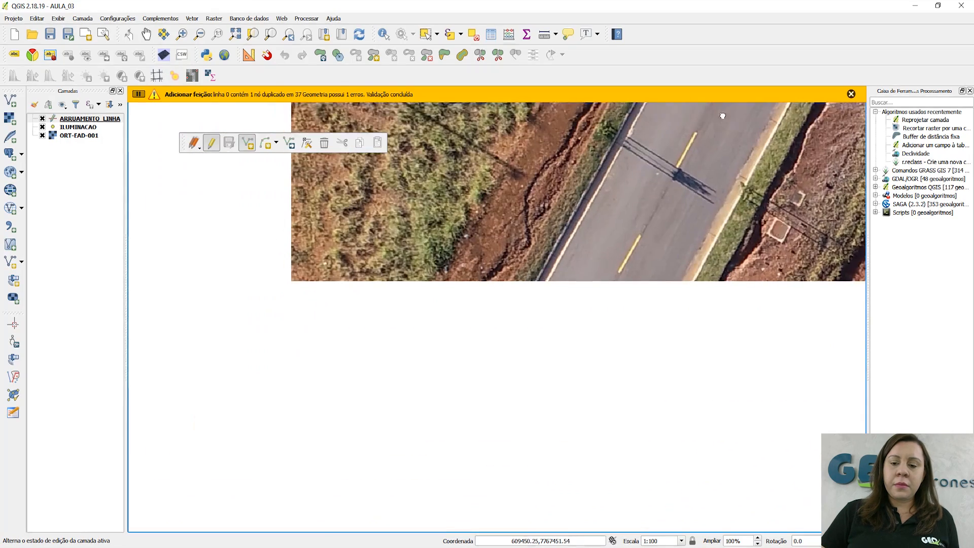
left_click(640, 242)
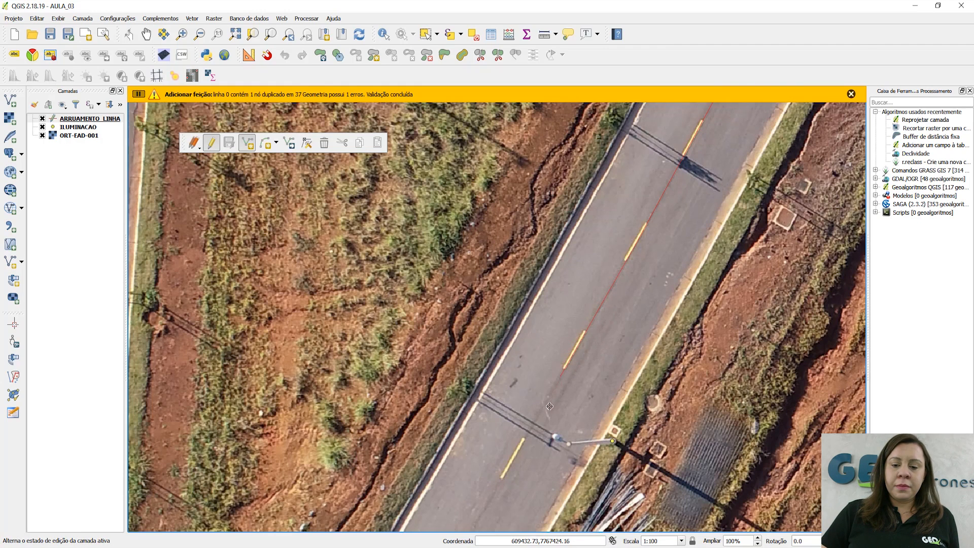
Bring the centreline down to the tip of the junction's yellow hatched triangle and finish the feature with its id left empty
left_click_drag(549, 406, 669, 151)
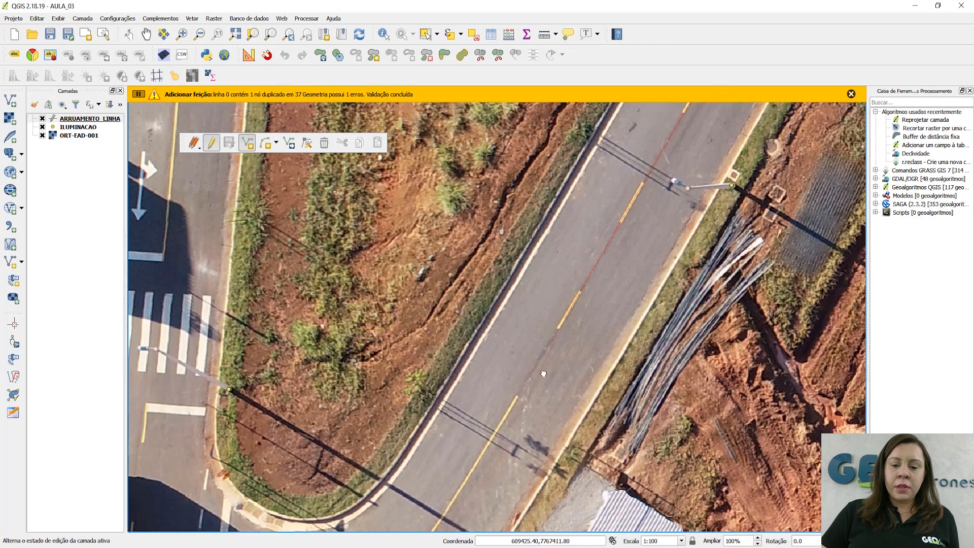
left_click_drag(528, 394, 734, 146)
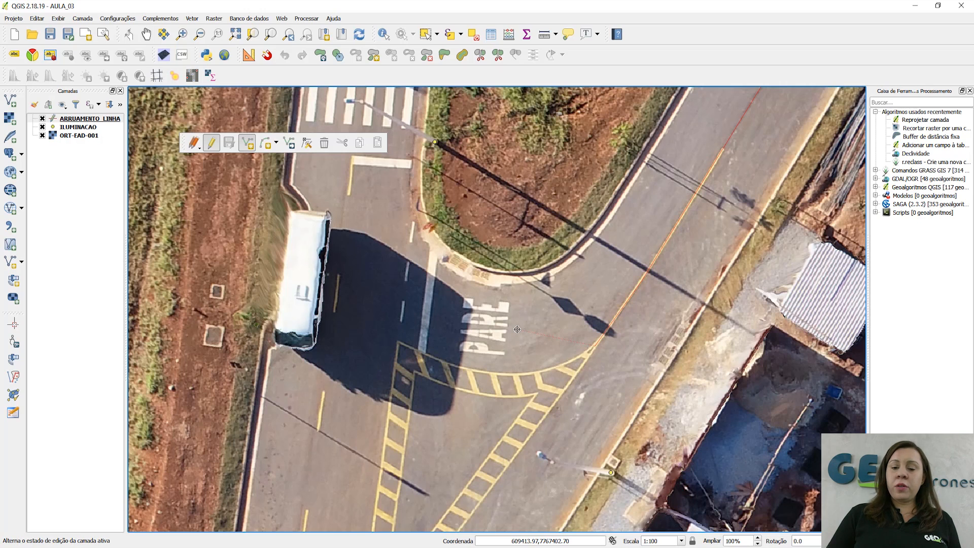
right_click(517, 329)
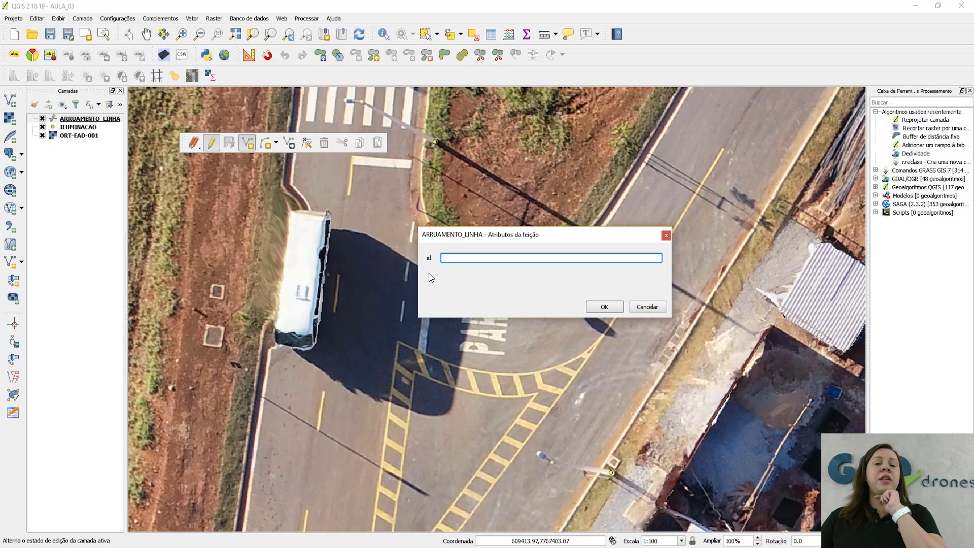
left_click(605, 307)
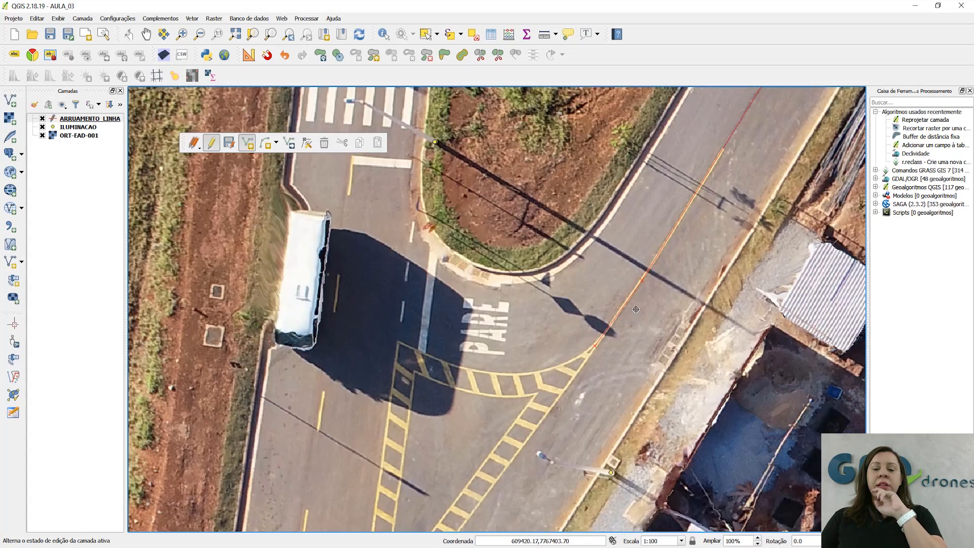
Review the finished centreline back north to the curve and save the ARRUAMENTO_LINHA layer edits
scroll(634, 308, "down", 2)
left_click_drag(691, 195, 537, 440)
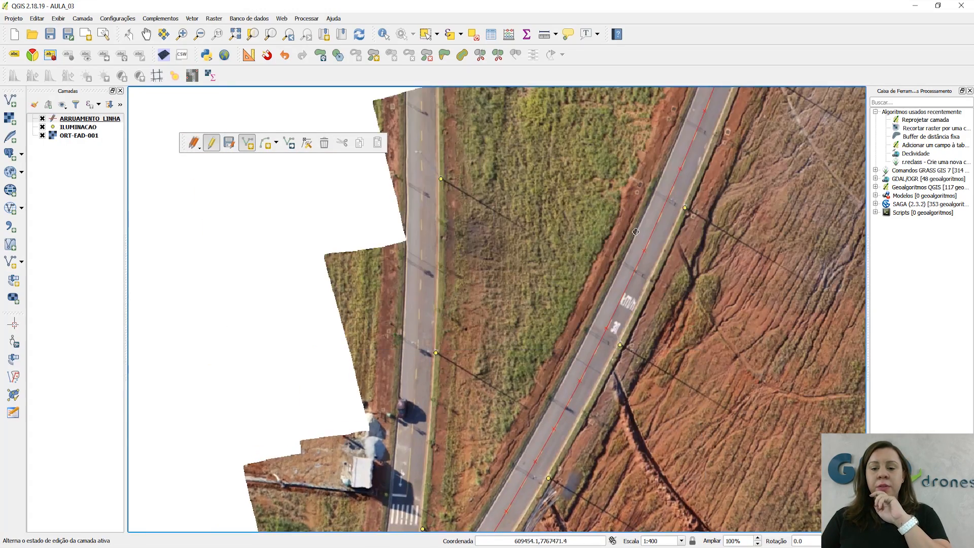
left_click_drag(647, 227, 557, 451)
left_click_drag(608, 273, 537, 495)
left_click_drag(614, 336, 547, 511)
left_click_drag(577, 284, 555, 446)
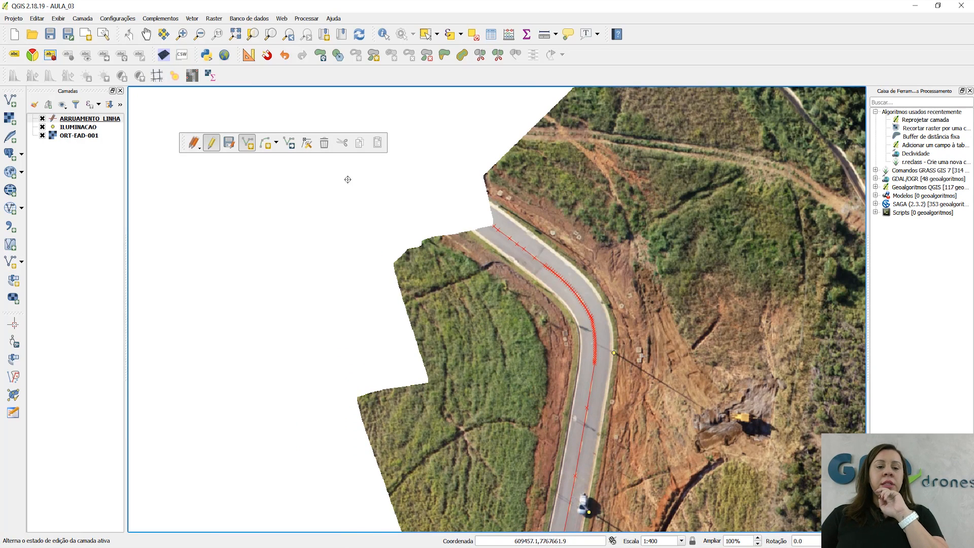
left_click(229, 144)
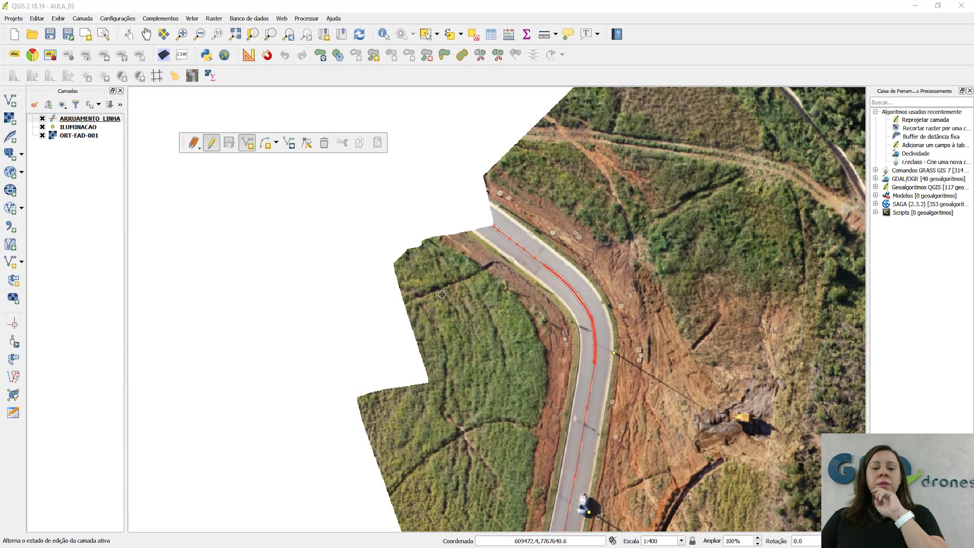
Start a new centreline on the western road at the orthophoto's northern edge and bring it onto the first yellow dash
left_click_drag(442, 364, 549, 128)
left_click_drag(561, 379, 650, 259)
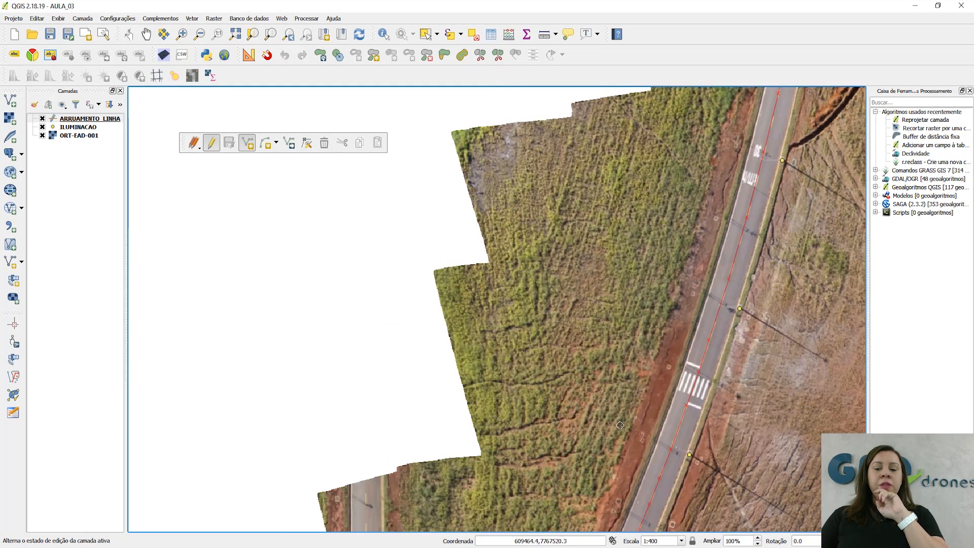
left_click_drag(620, 454, 701, 172)
left_click_drag(582, 349, 772, 223)
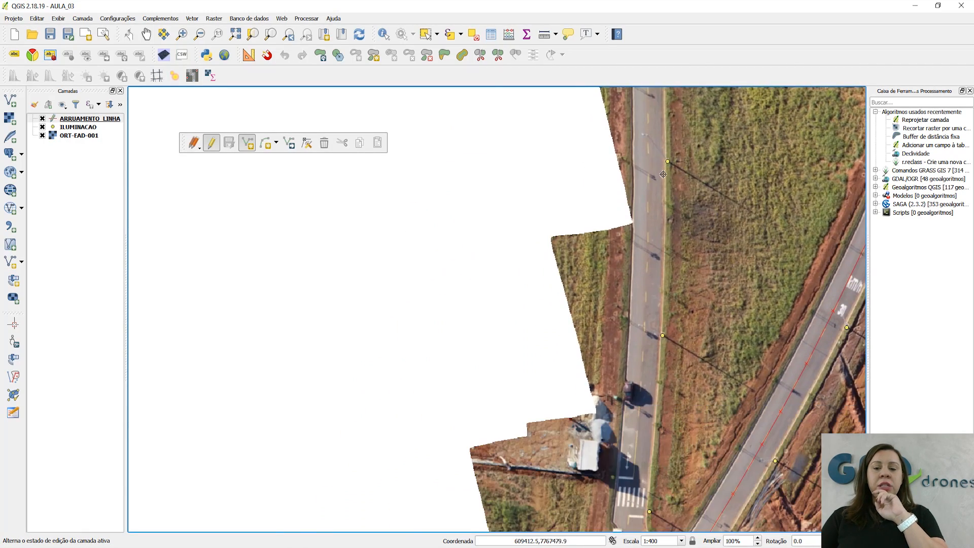
left_click_drag(682, 196, 673, 323)
scroll(653, 286, "up", 3)
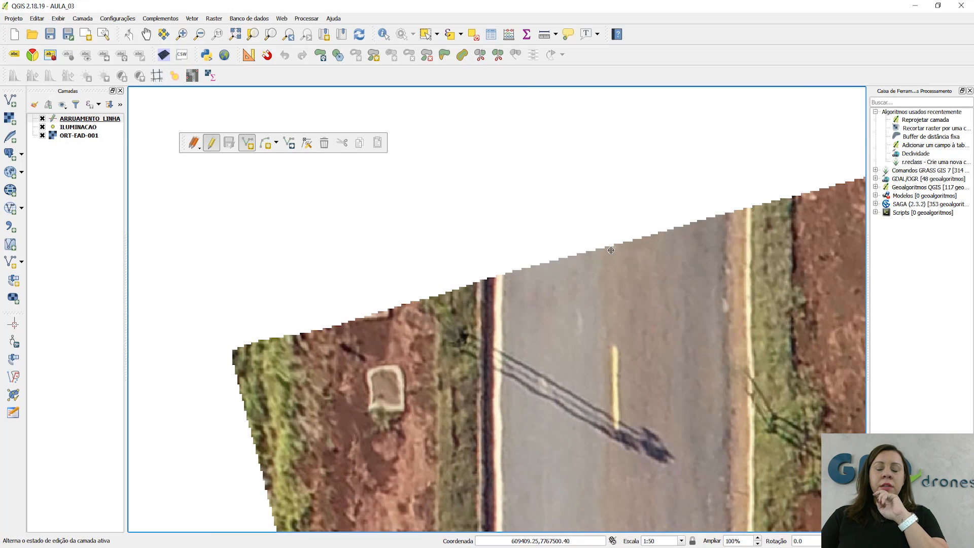
left_click(611, 250)
left_click(616, 367)
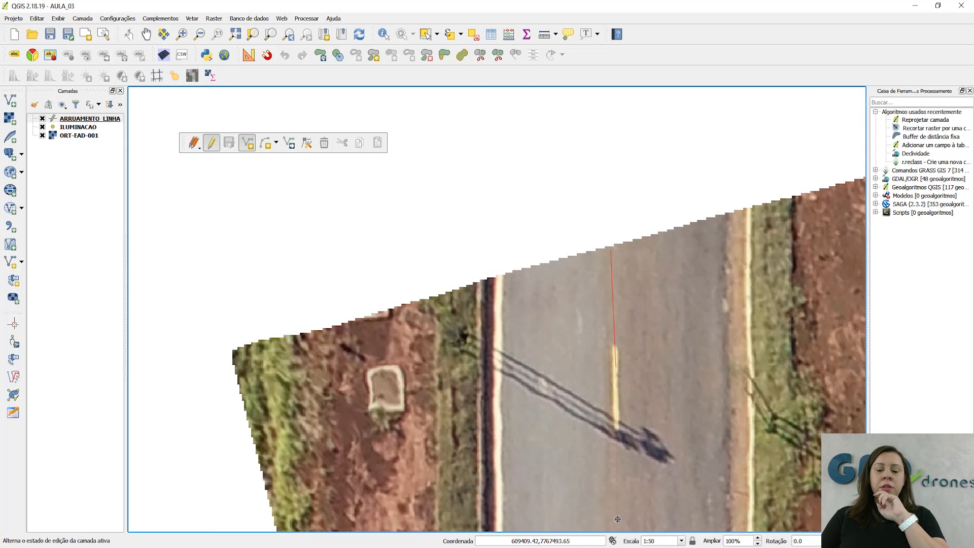
Set the map scale to 1:100 and extend the new centreline south to the end of the second yellow dash
left_click(658, 541)
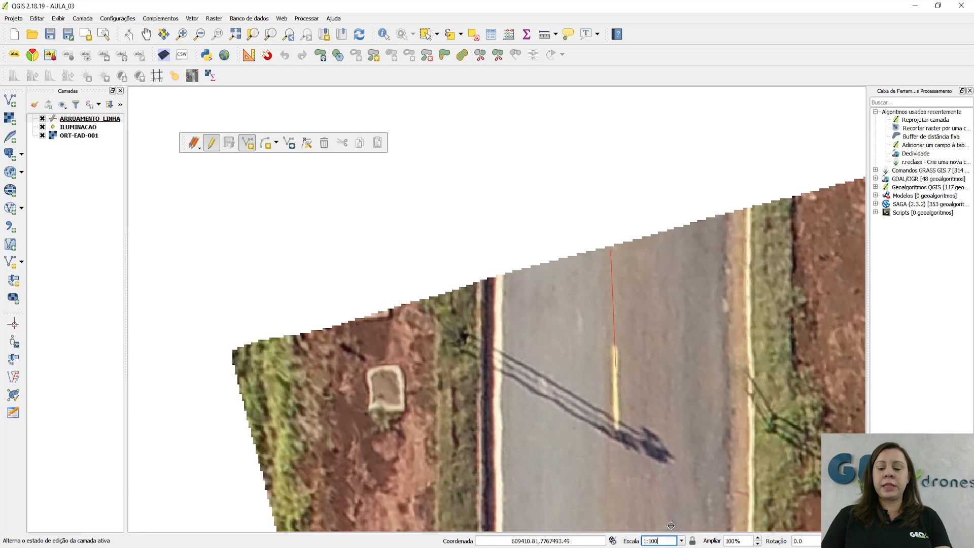
key("Return")
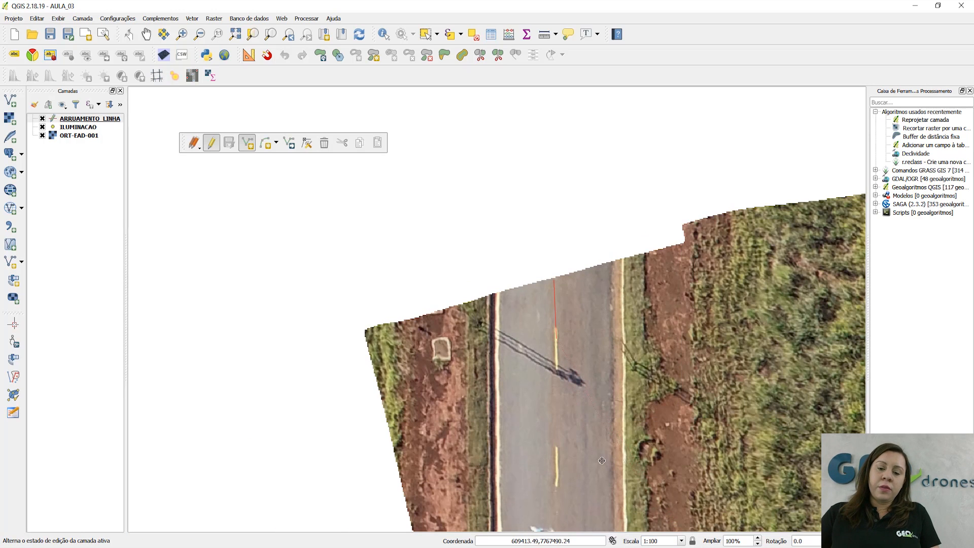
left_click(557, 484)
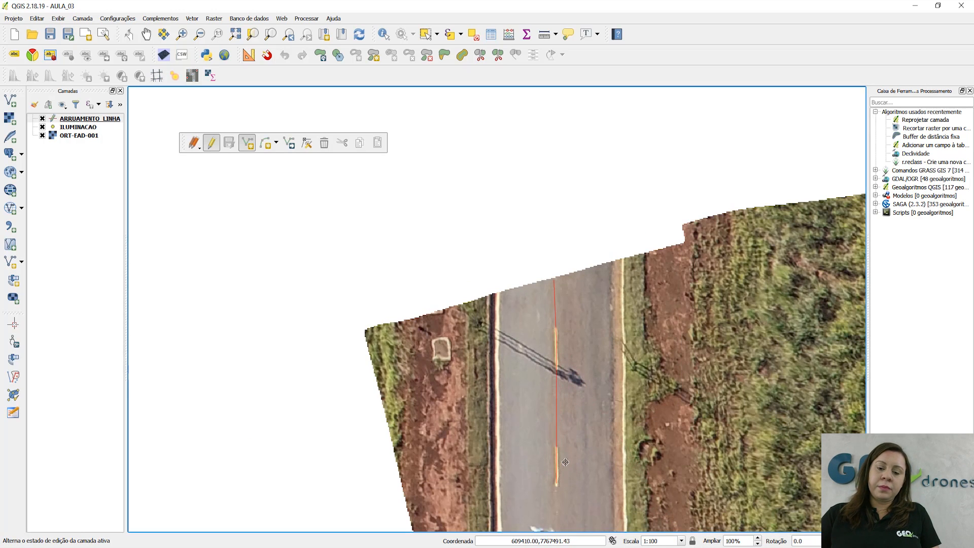
Extend the western road's centreline south along the dashed marking, past the lamp post and the overhead cable shadow
left_click_drag(561, 465, 585, 168)
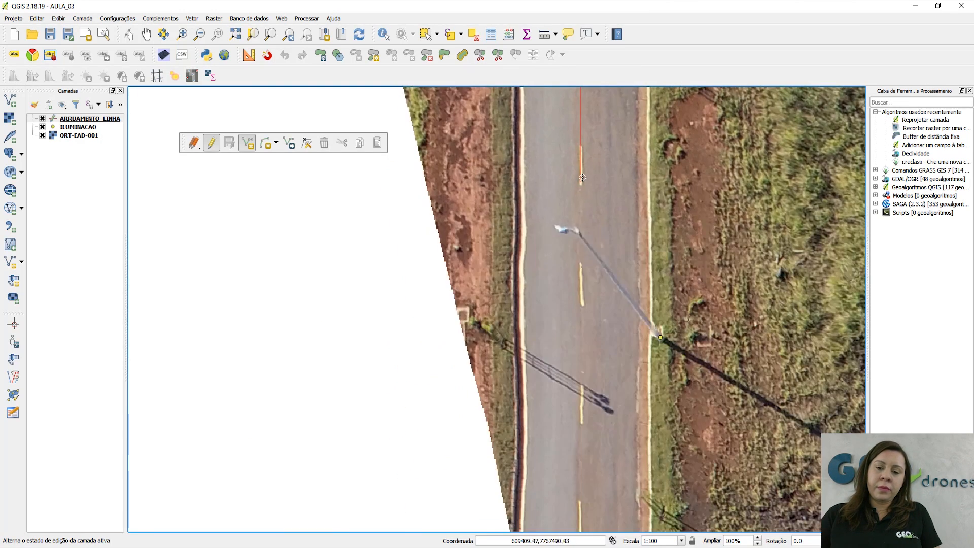
left_click(584, 367)
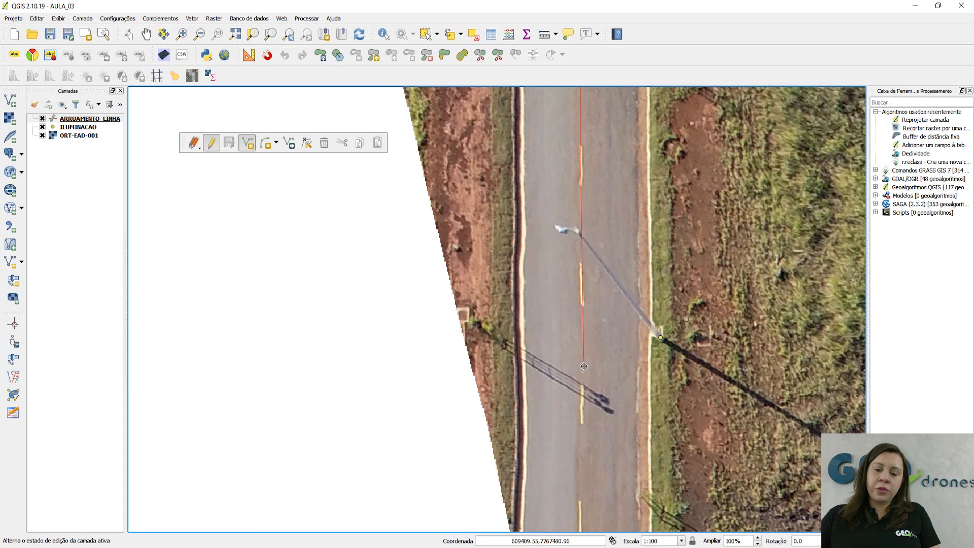
left_click(580, 501)
left_click_drag(574, 488, 615, 177)
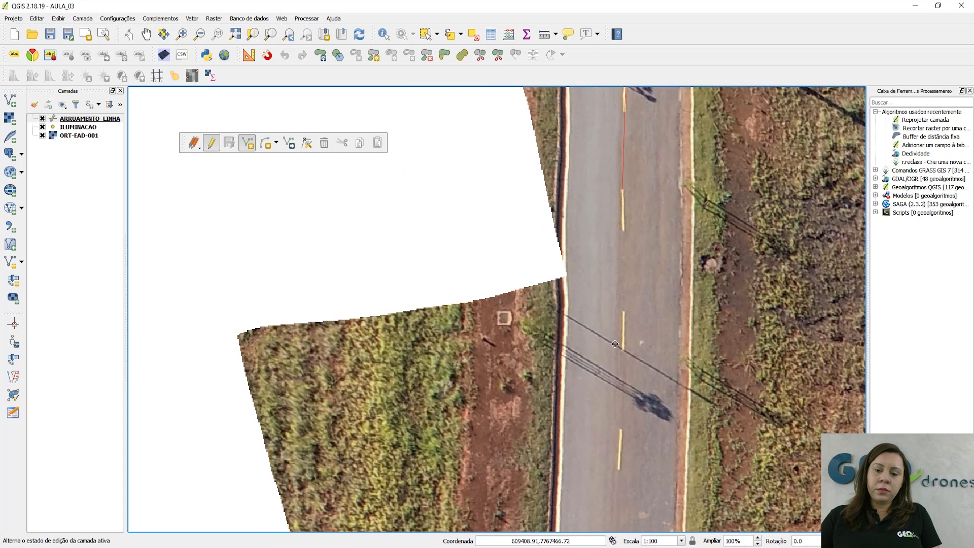
left_click(622, 366)
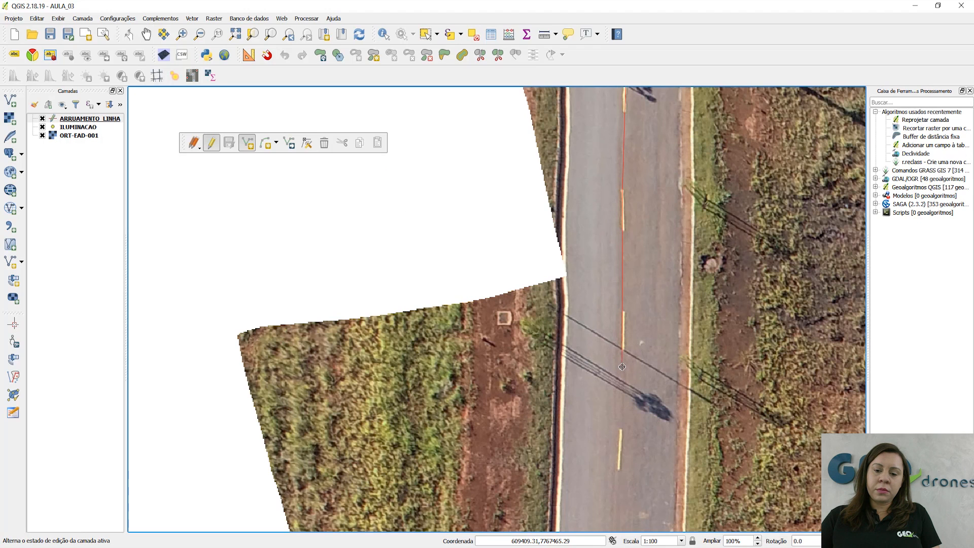
left_click(619, 469)
Extend the western road's centreline south along the yellow dashes, past the lamp post and parked truck, to the stop line before the crosswalk
left_click_drag(624, 412, 641, 122)
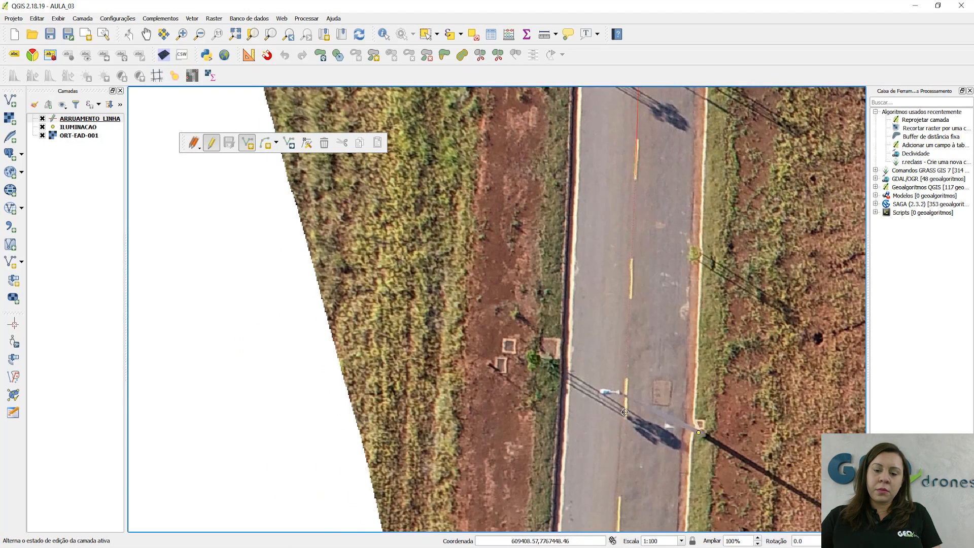
left_click(625, 412)
left_click_drag(625, 412, 622, 123)
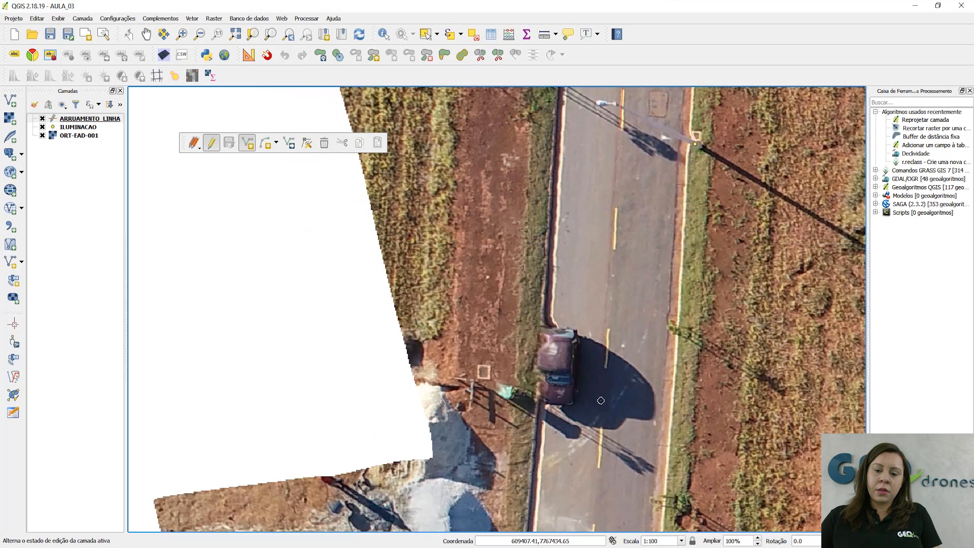
left_click(606, 412)
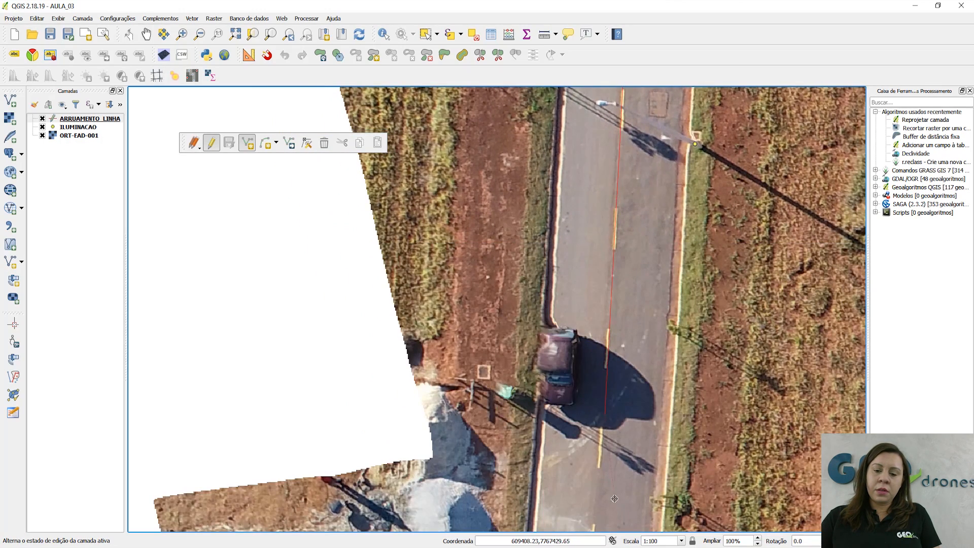
left_click_drag(615, 499, 631, 163)
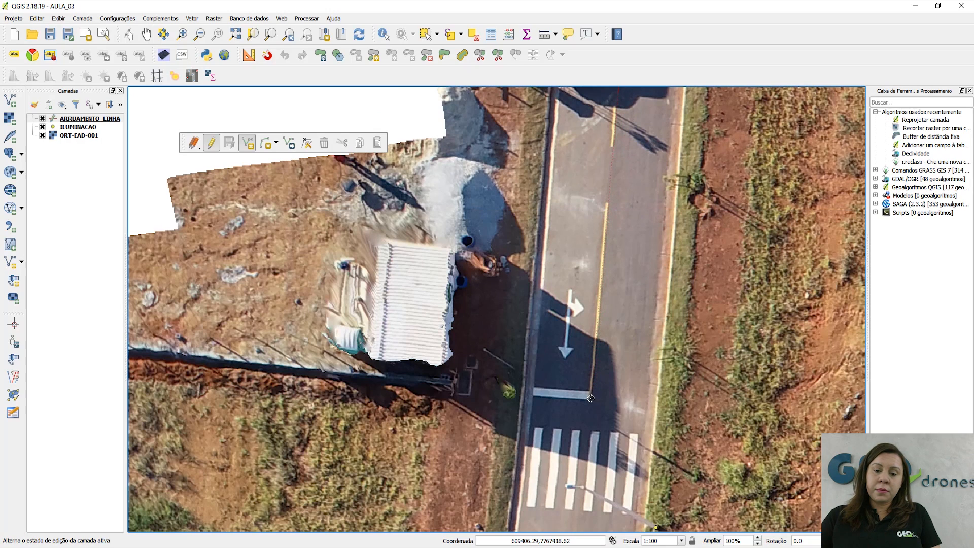
left_click(591, 399)
Extend the centreline south over the crosswalk, past the white bus and hatched triangle, to the start of the solid yellow line
left_click_drag(585, 444, 626, 103)
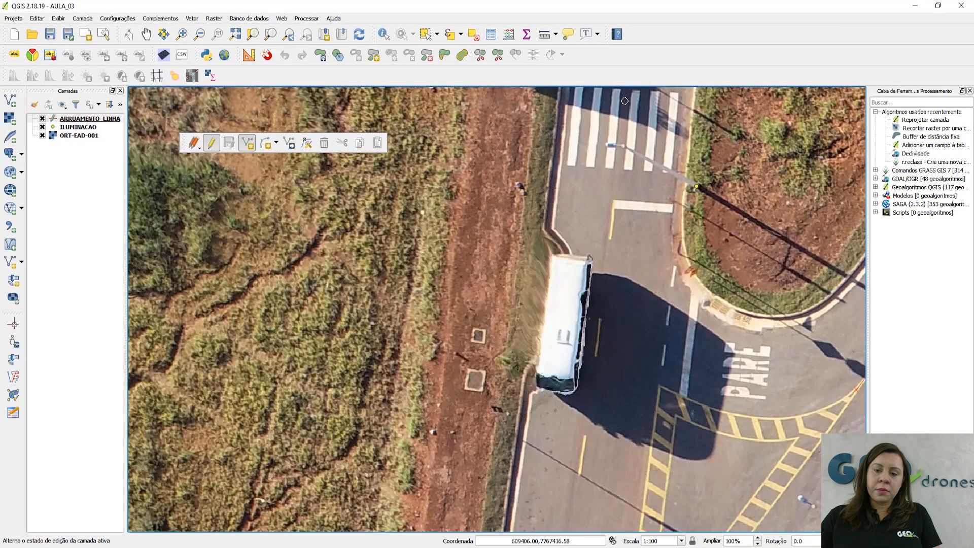
left_click(597, 350)
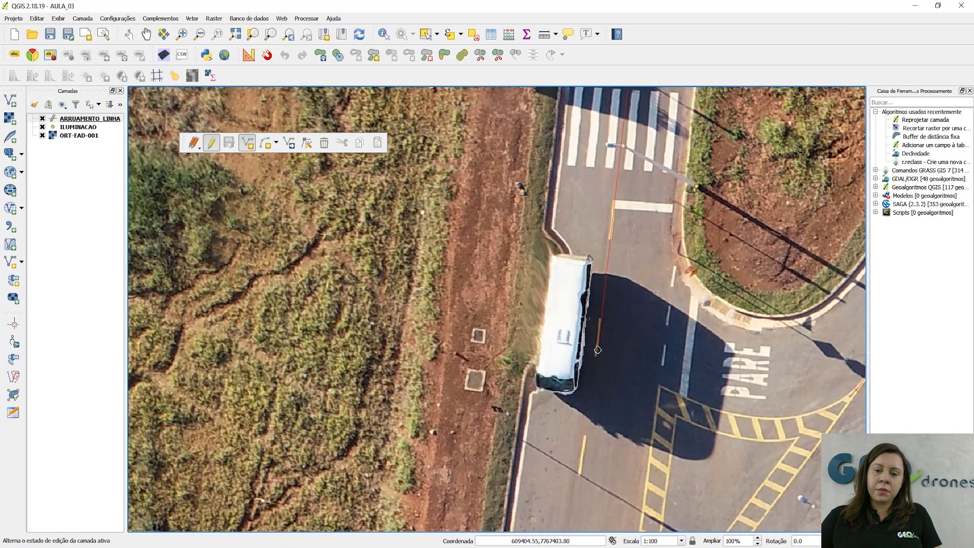
left_click_drag(590, 454, 635, 128)
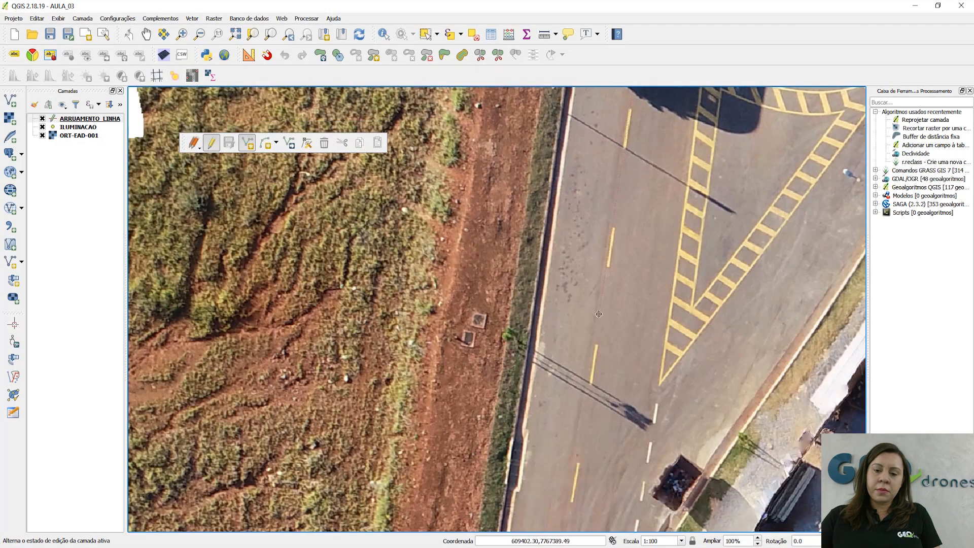
left_click(595, 363)
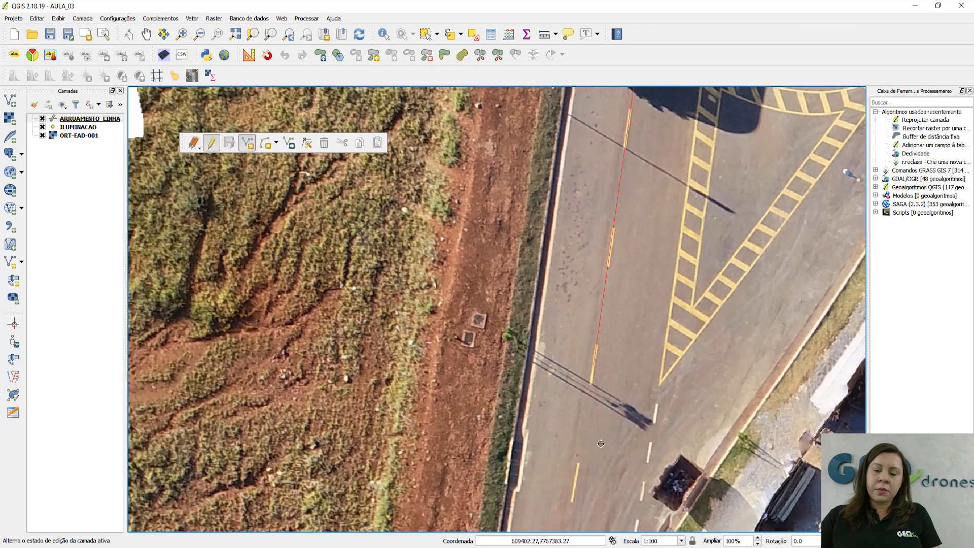
left_click_drag(601, 443, 637, 130)
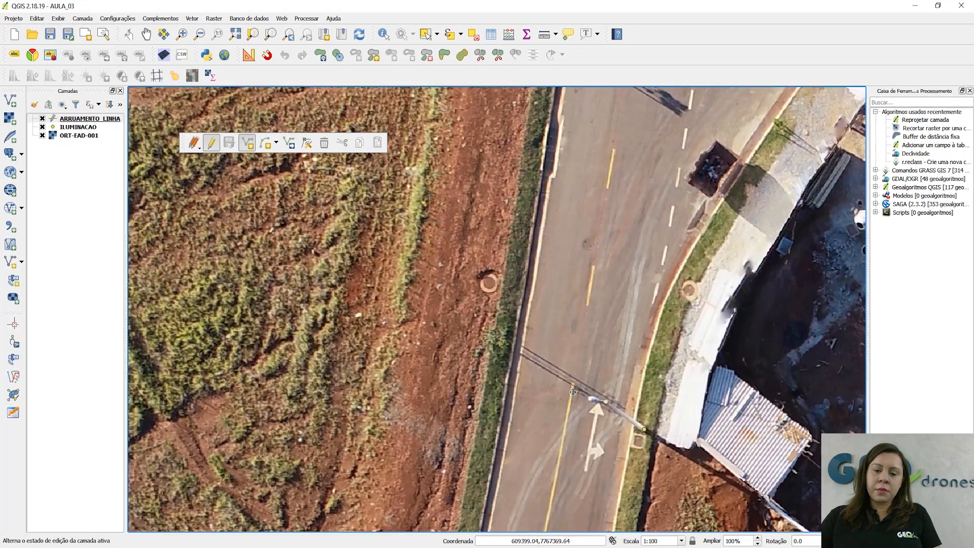
left_click(574, 392)
Bring the centreline down the solid yellow line to the PARE stop line, finish it there and accept it with an empty id
left_click_drag(576, 513, 644, 122)
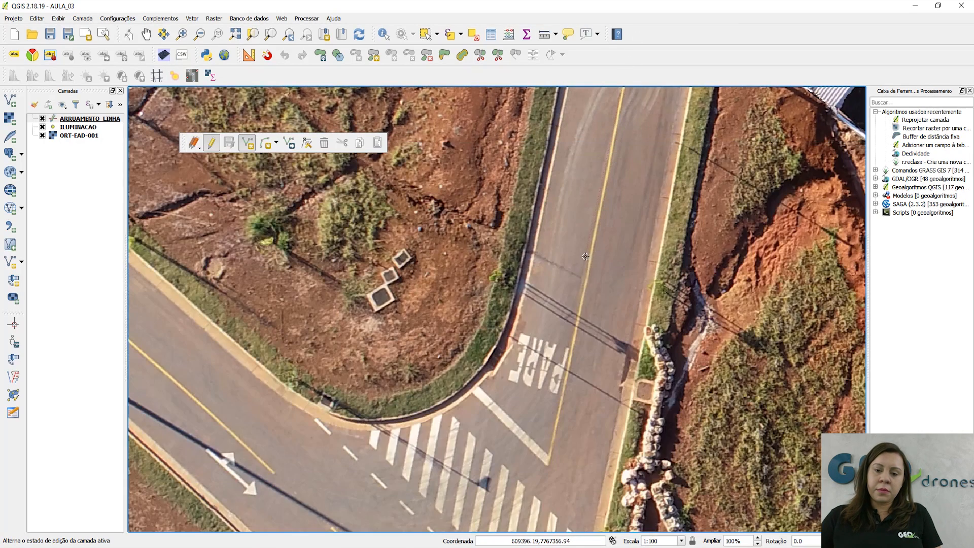
left_click(579, 323)
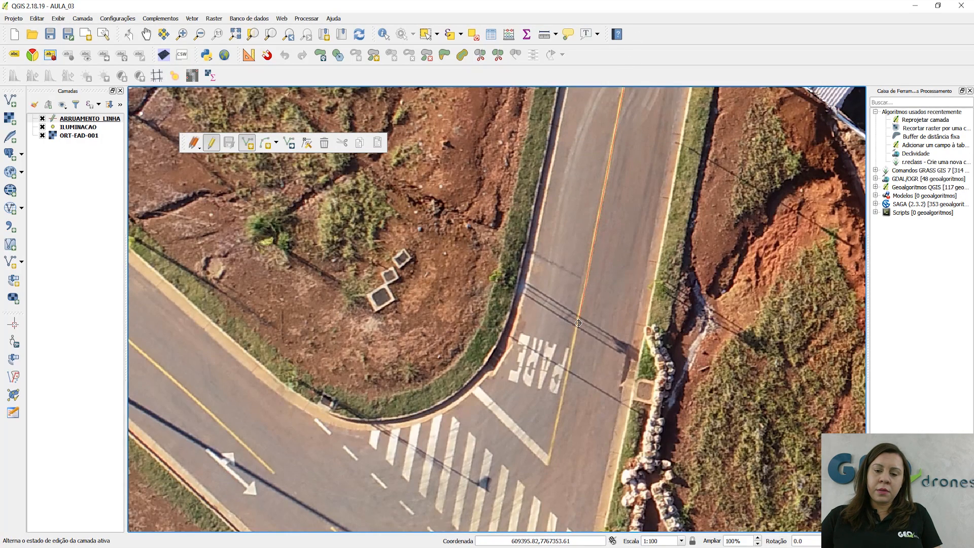
left_click(550, 464)
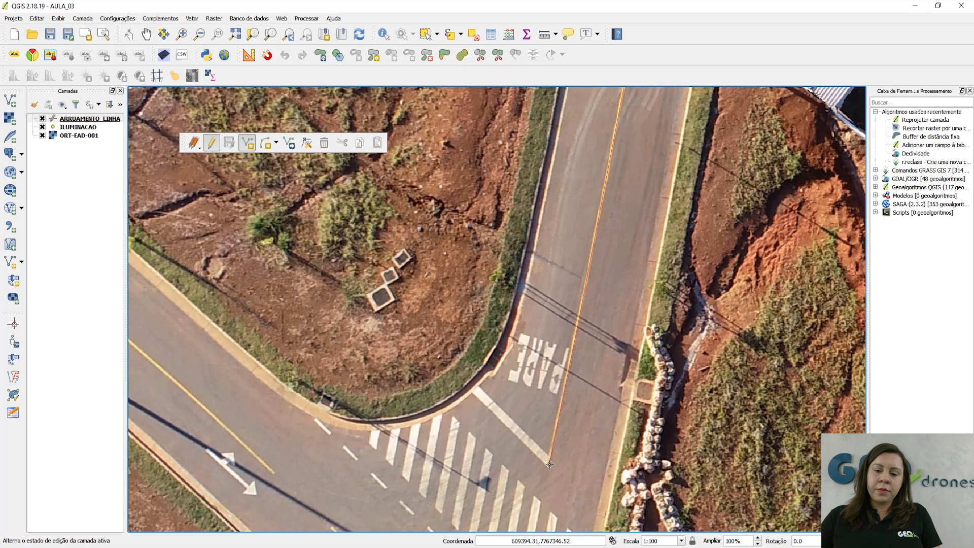
right_click(501, 443)
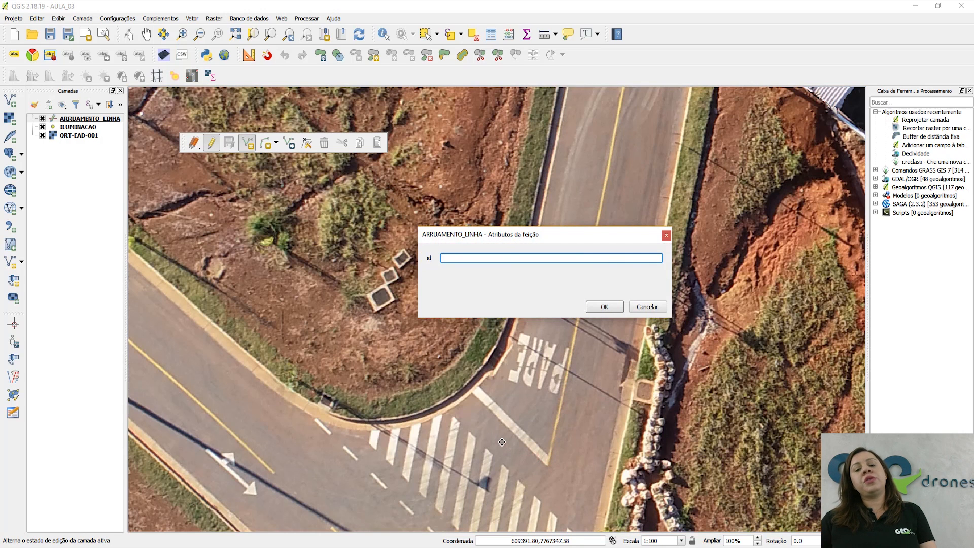
left_click(603, 307)
Review the finished western centrelines at a smaller scale and examine the diagonal road at the southern junction that still lacks one
scroll(593, 356, "down", 2)
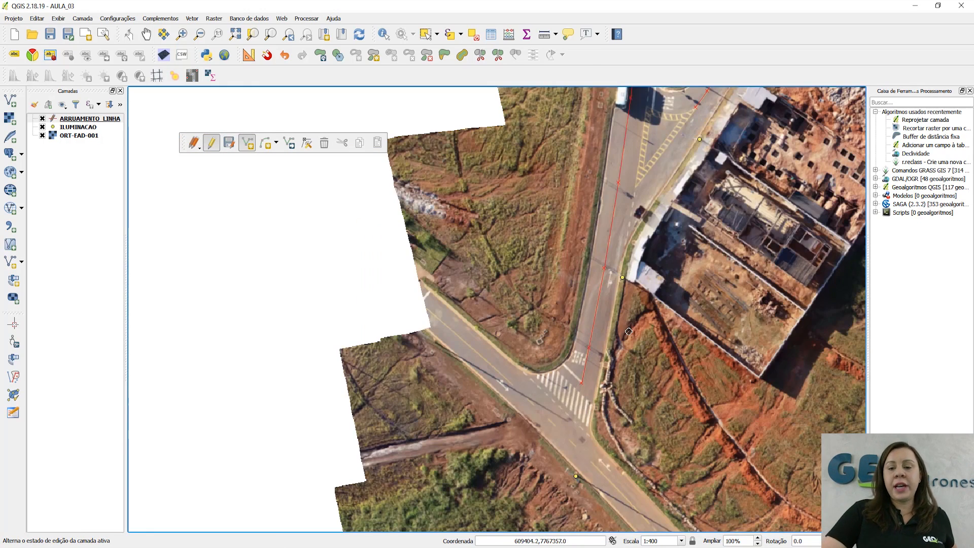
scroll(628, 331, "down", 1)
left_click_drag(716, 221, 604, 408)
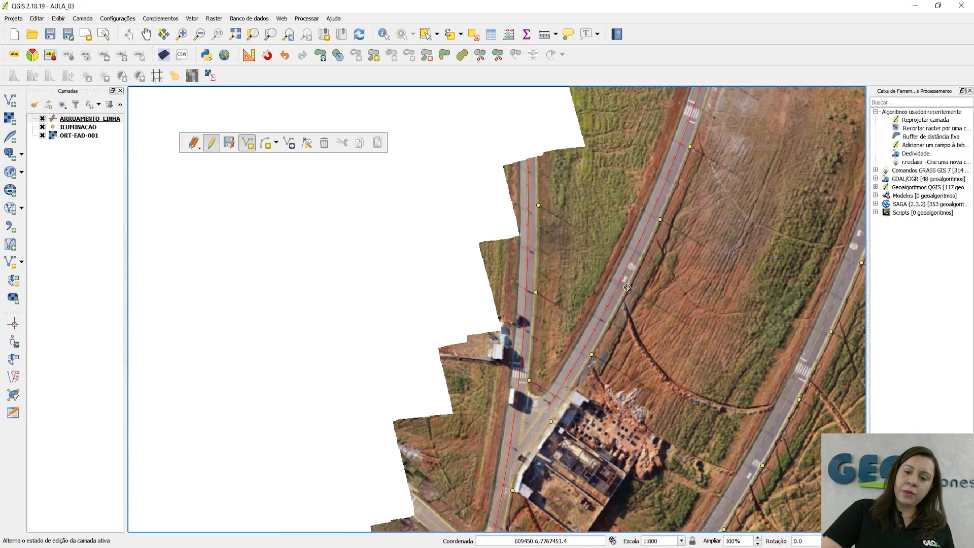
left_click_drag(537, 428, 576, 211)
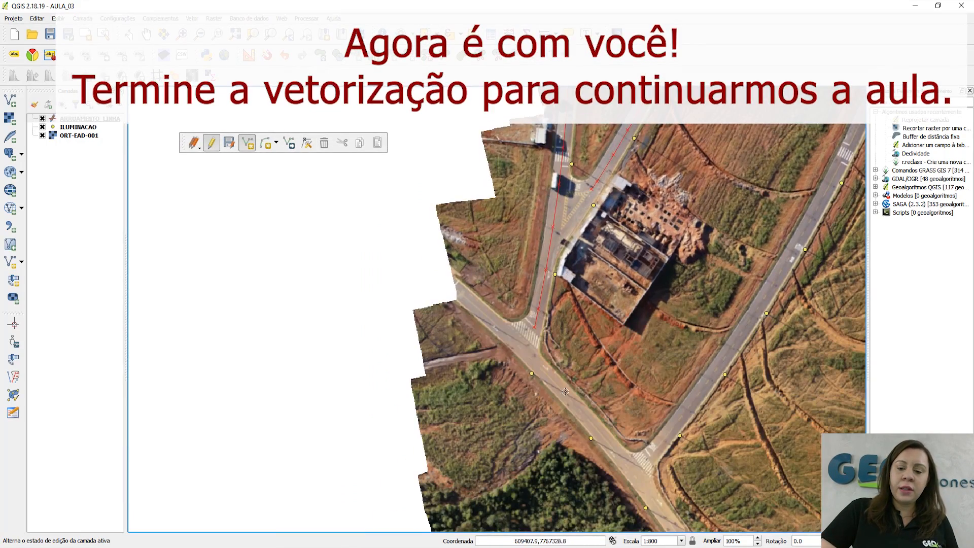
left_click_drag(525, 364, 534, 282)
Examine the completed ARRUAMENTO centrelines, checking the roundabout's closely spaced vertices and its connections to the approach roads
scroll(464, 217, "up", 3)
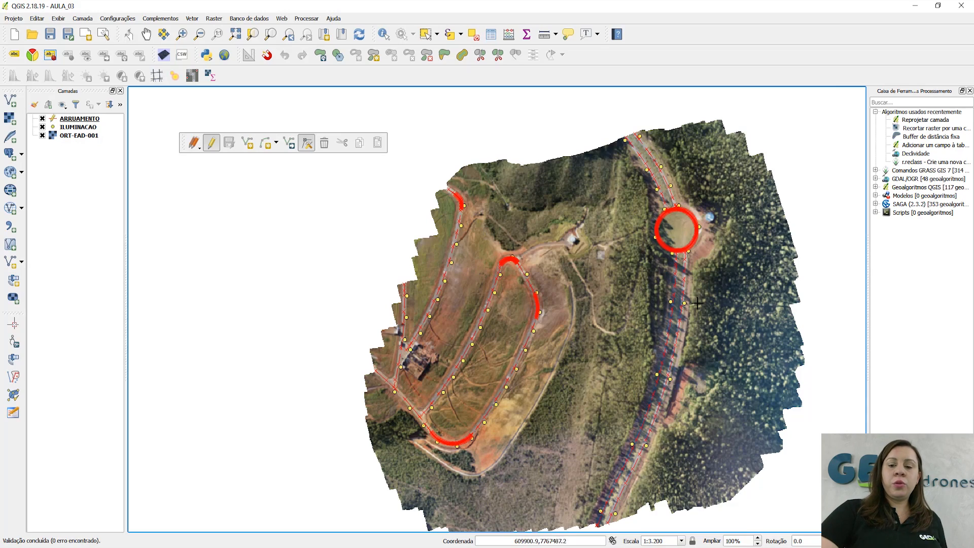
scroll(676, 252, "up", 5)
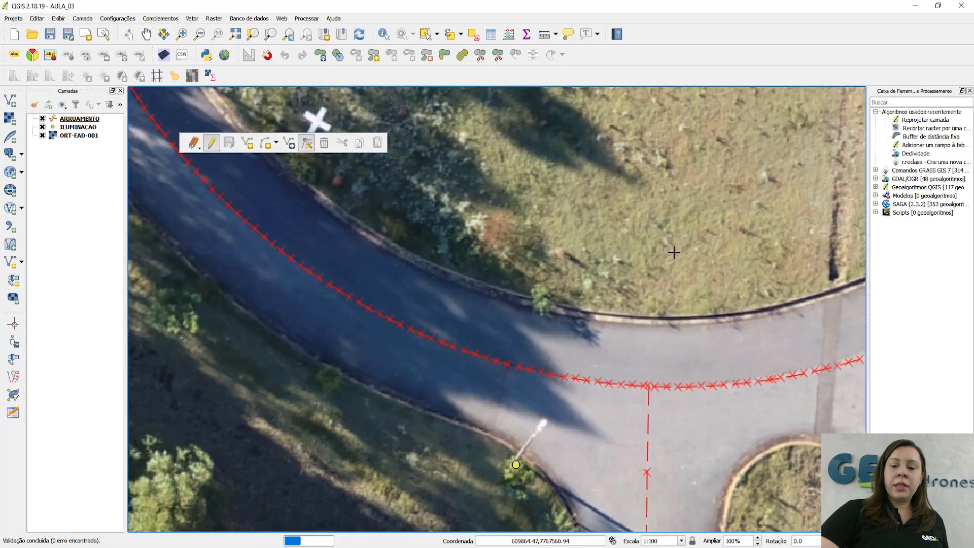
left_click_drag(446, 183, 606, 383)
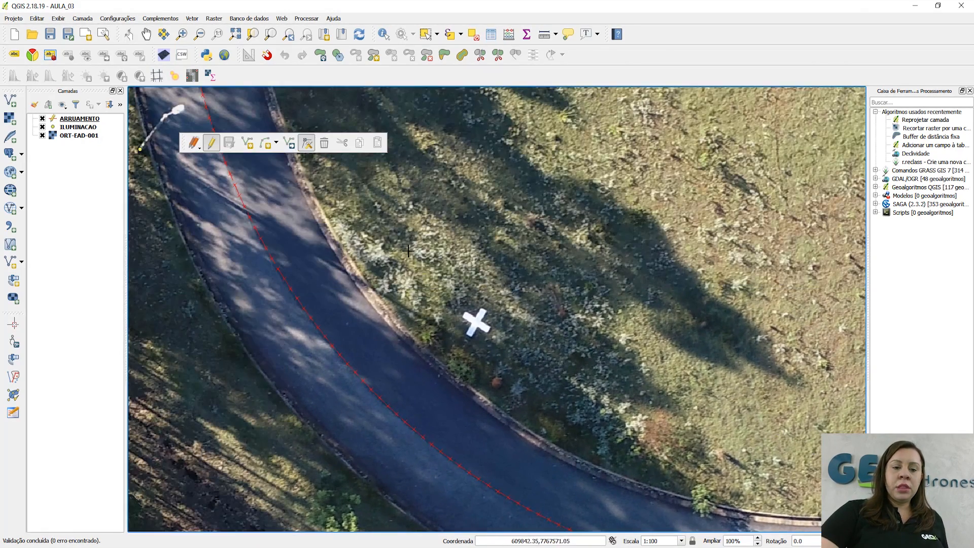
left_click_drag(357, 201, 491, 426)
scroll(491, 426, "down", 3)
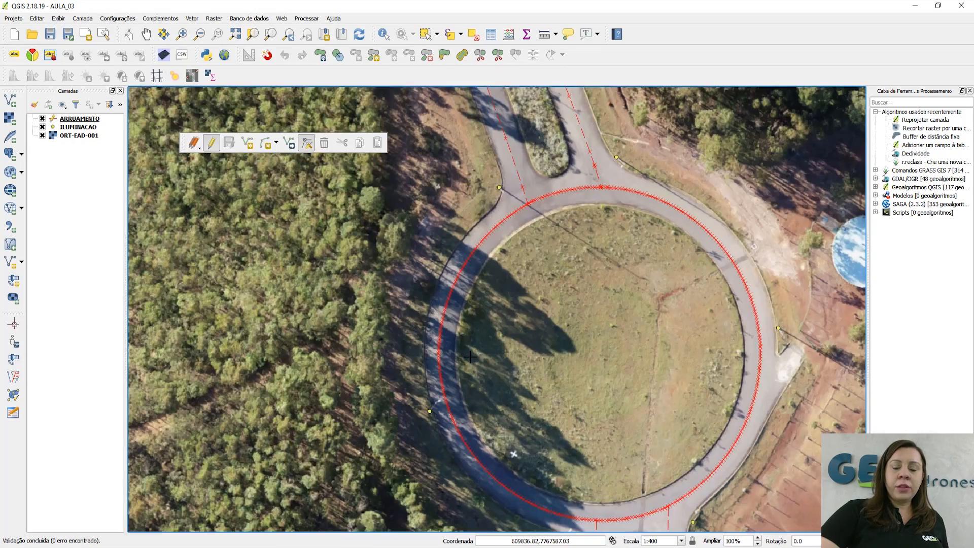
scroll(524, 386, "down", 1)
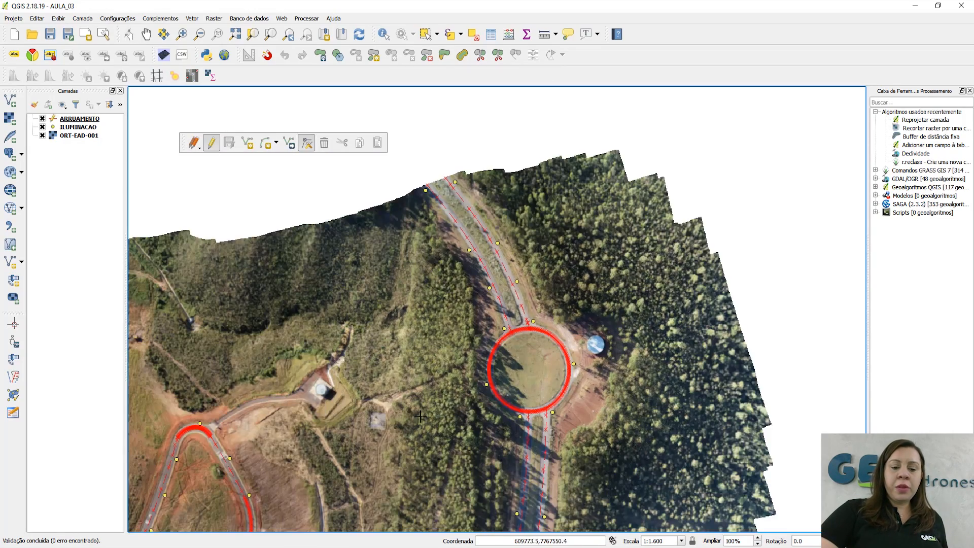
left_click_drag(313, 472, 736, 261)
With the node tool, add a vertex to the ARRUAMENTO line near its loose end along the hatched triangle's eastern edge
scroll(423, 398, "up", 3)
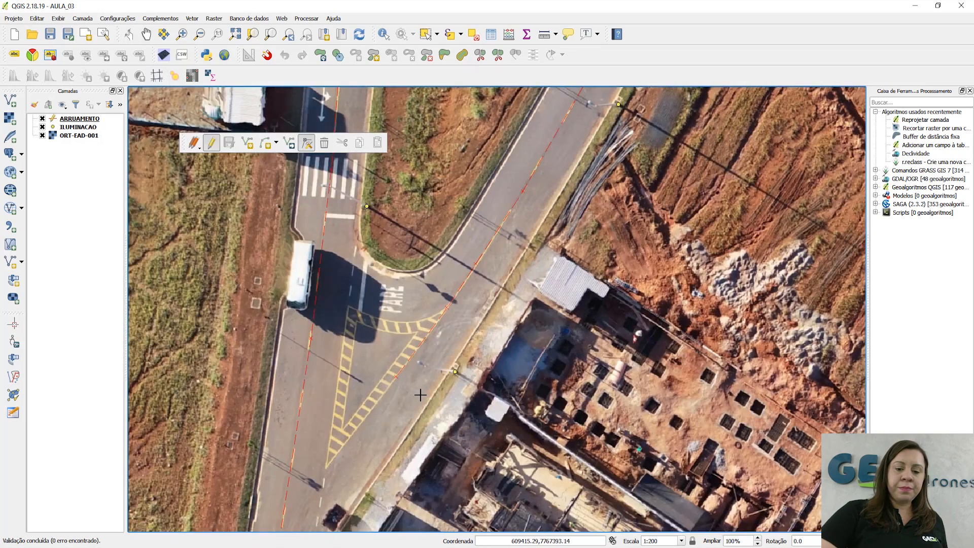
scroll(585, 276, "up", 1)
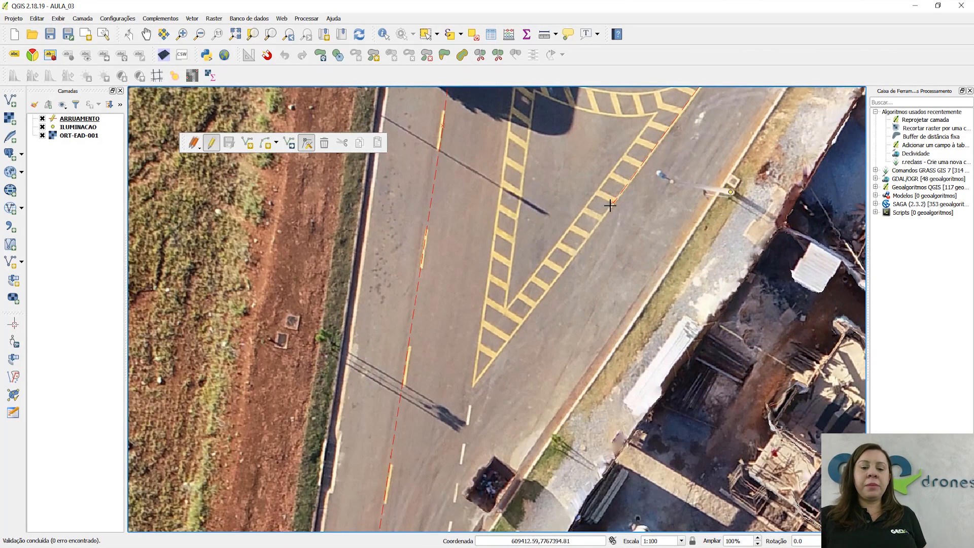
left_click_drag(438, 444, 524, 337)
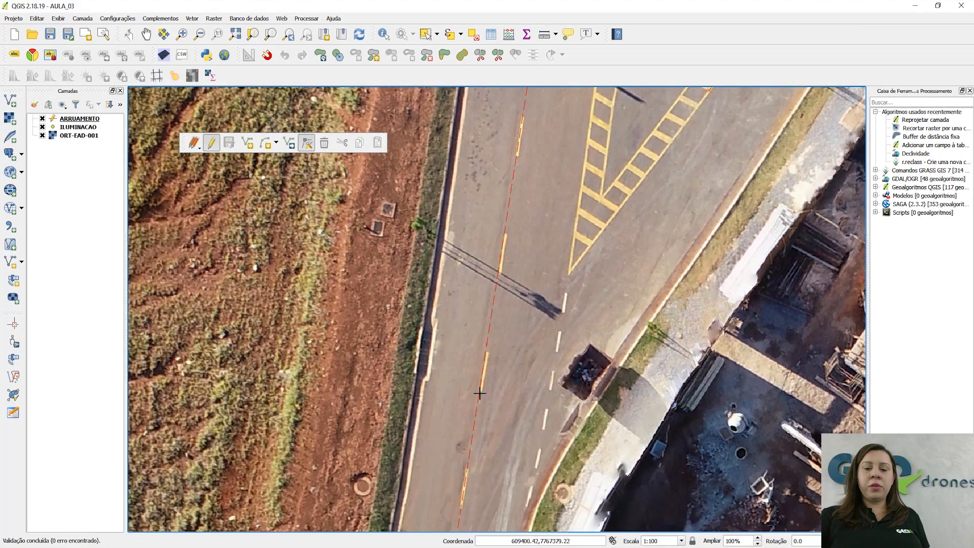
left_click_drag(668, 200, 625, 383)
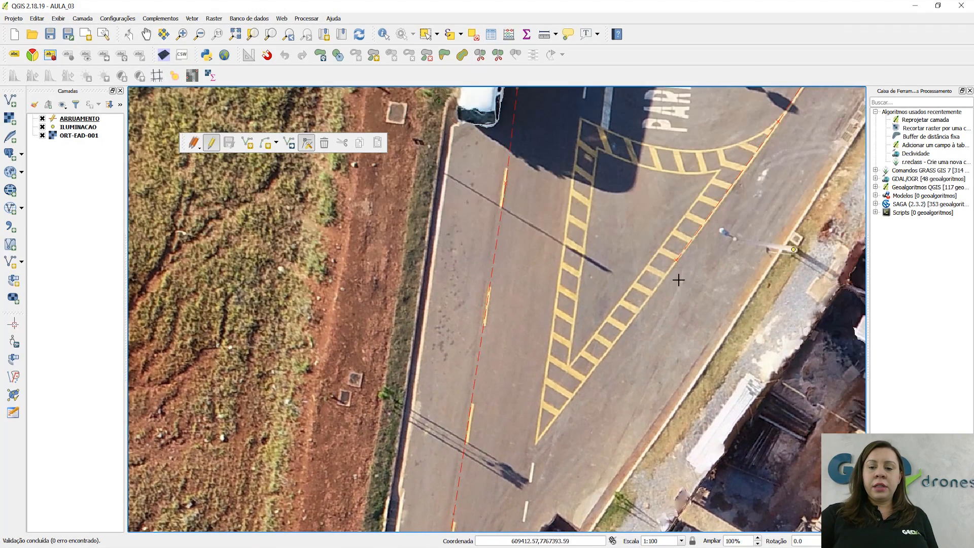
scroll(676, 297, "down", 1)
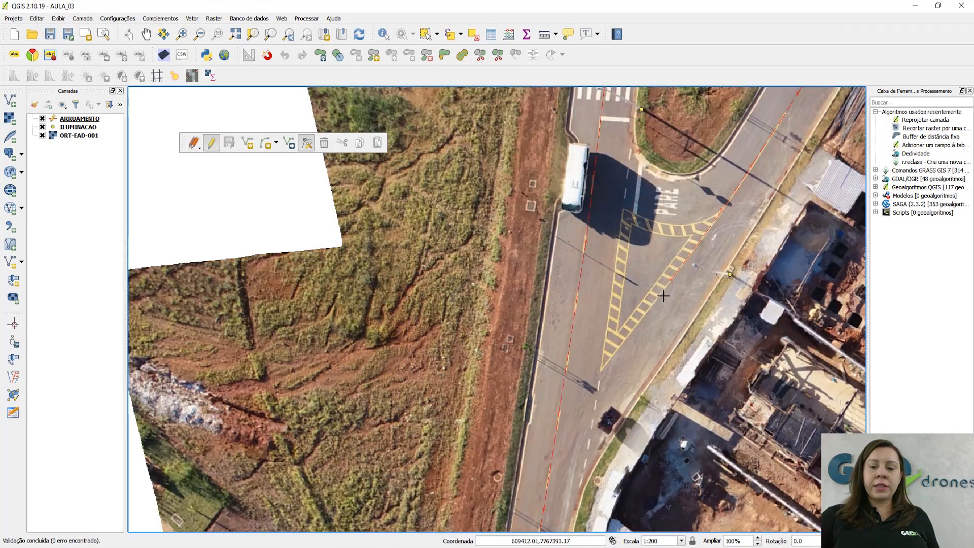
scroll(667, 283, "up", 2)
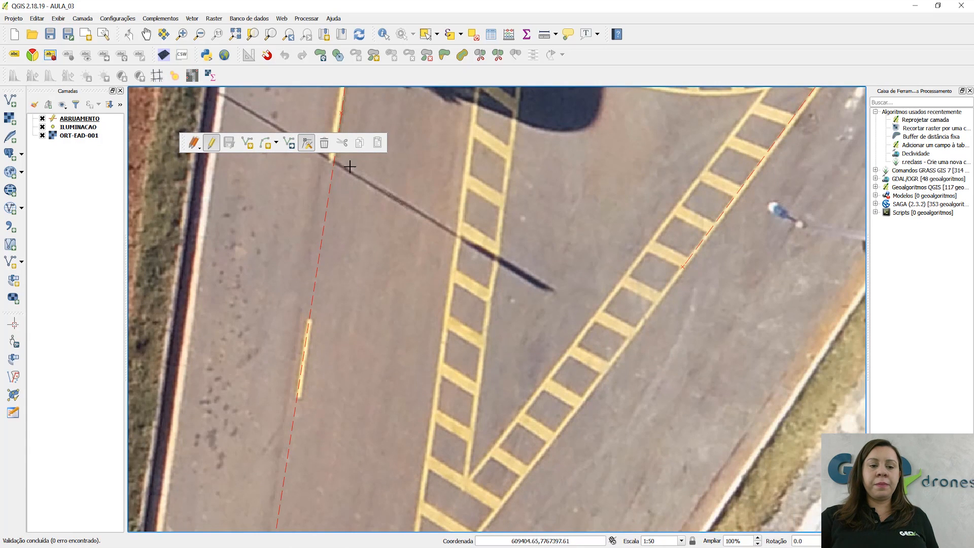
left_click(79, 119)
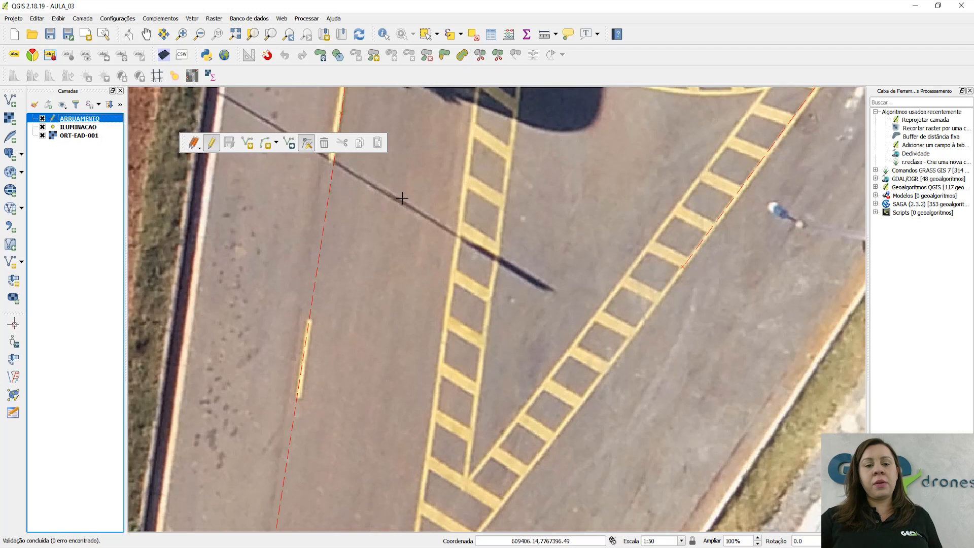
left_click(308, 144)
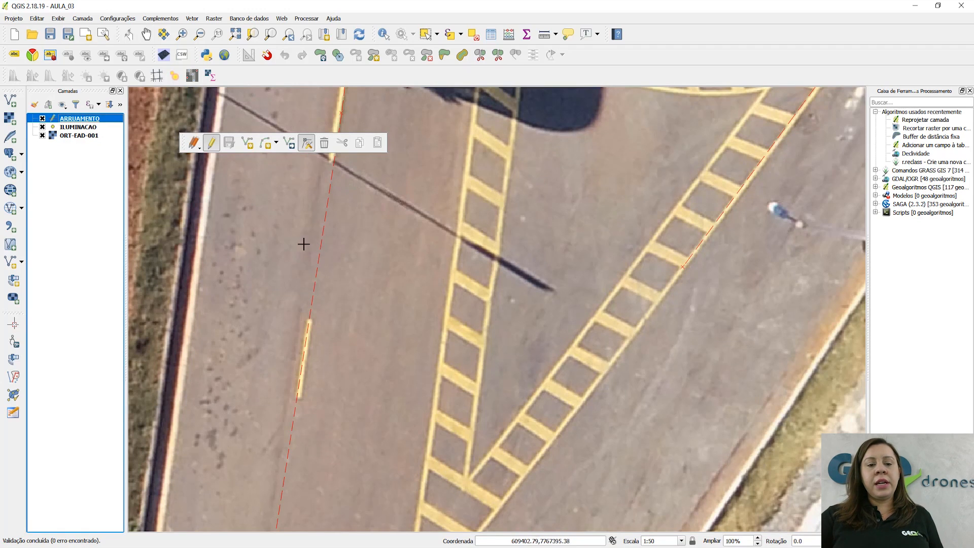
left_click(706, 232)
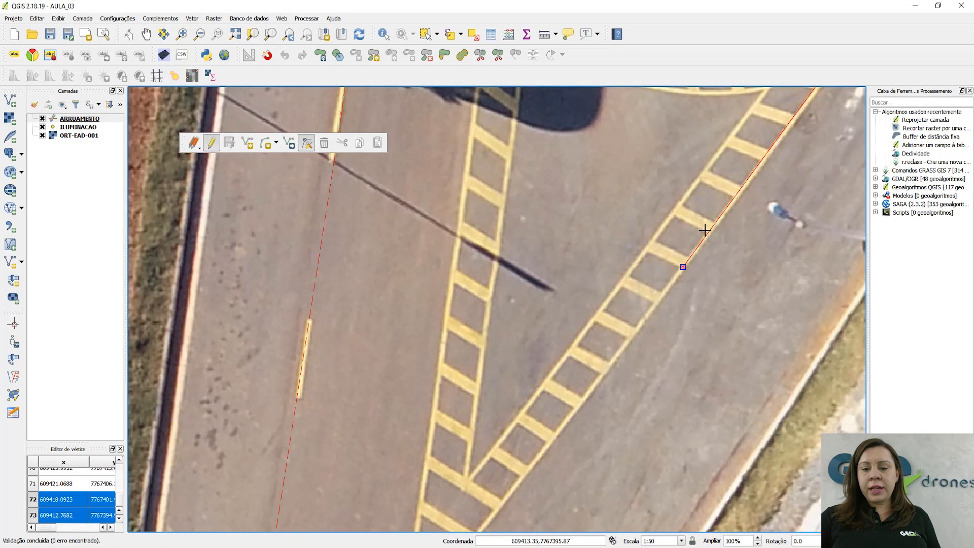
double_click(711, 228)
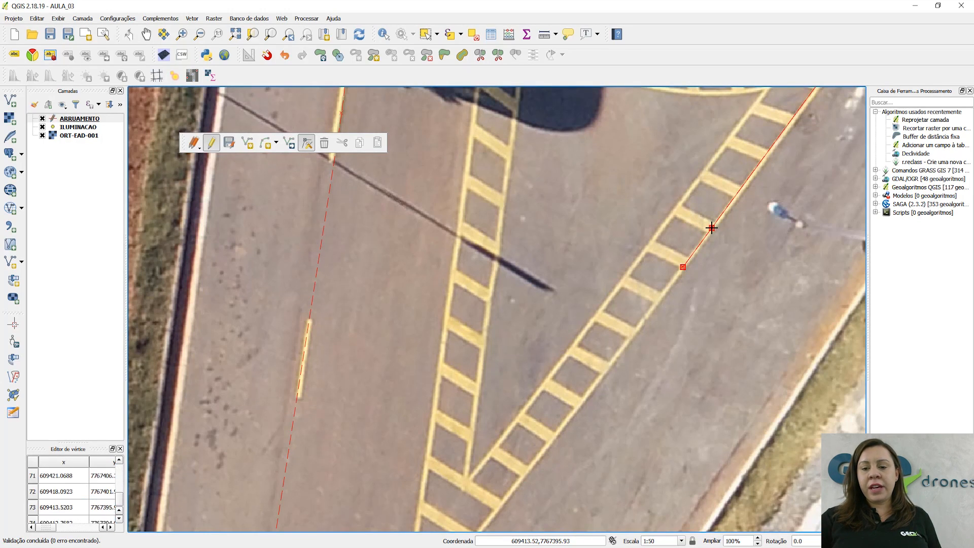
Move the line's end vertex south-west along the hatched edge to the triangle's southern tip
scroll(709, 245, "down", 1)
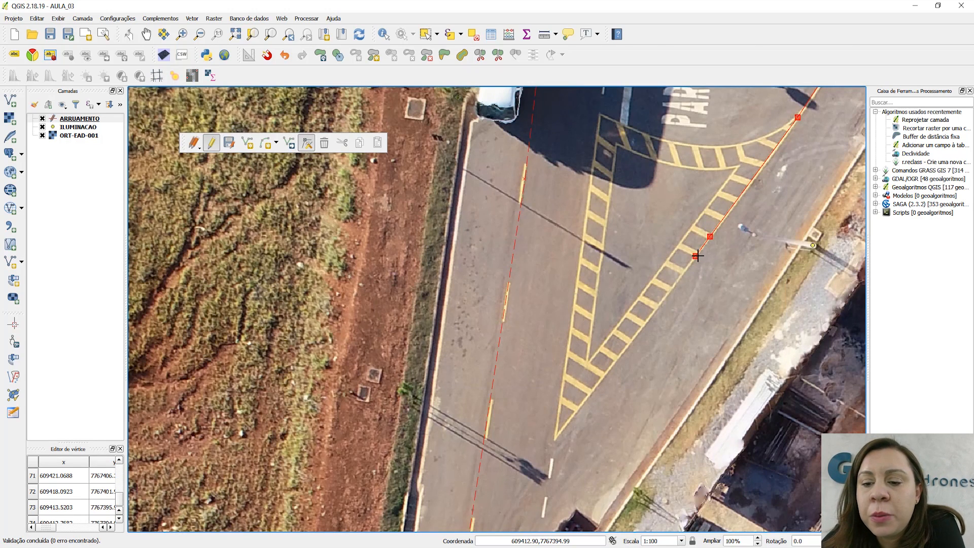
left_click(696, 255)
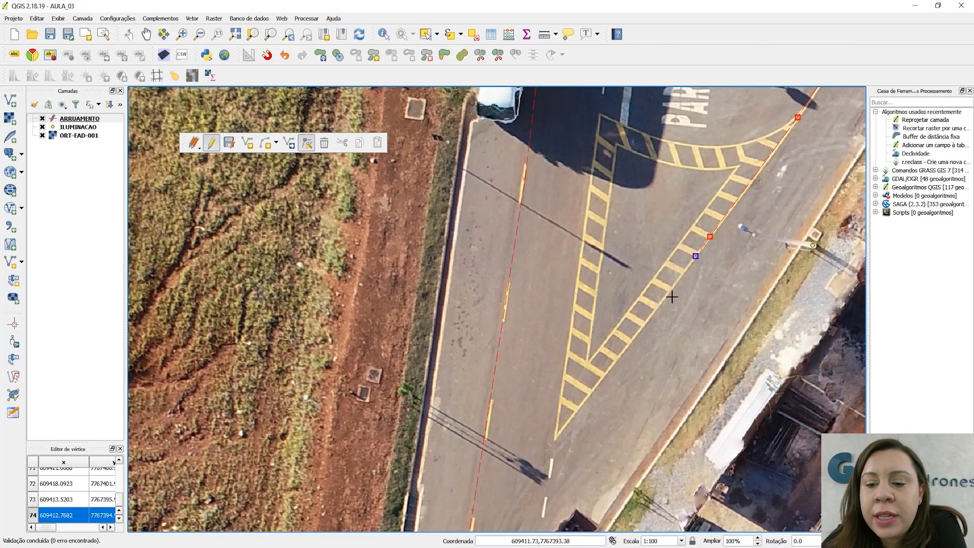
left_click(553, 441)
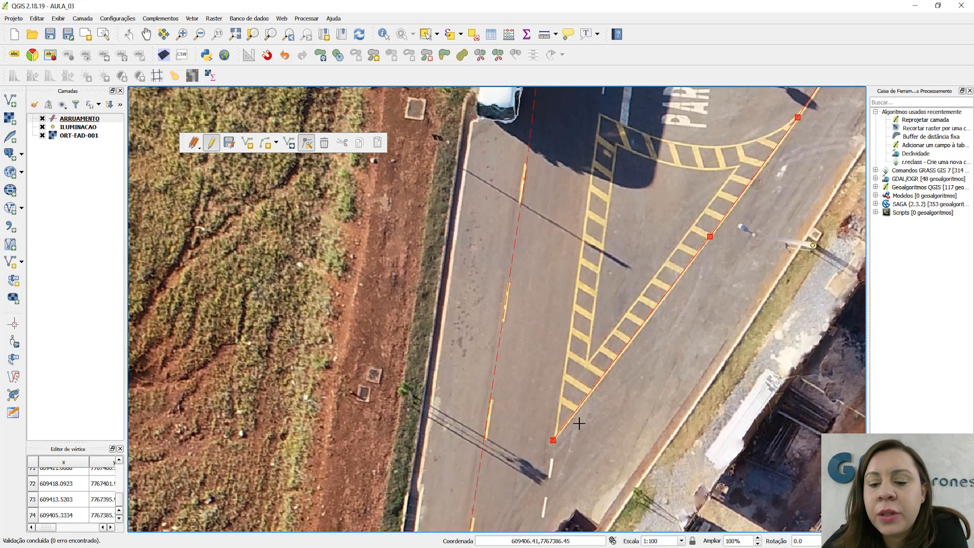
left_click_drag(601, 446, 695, 298)
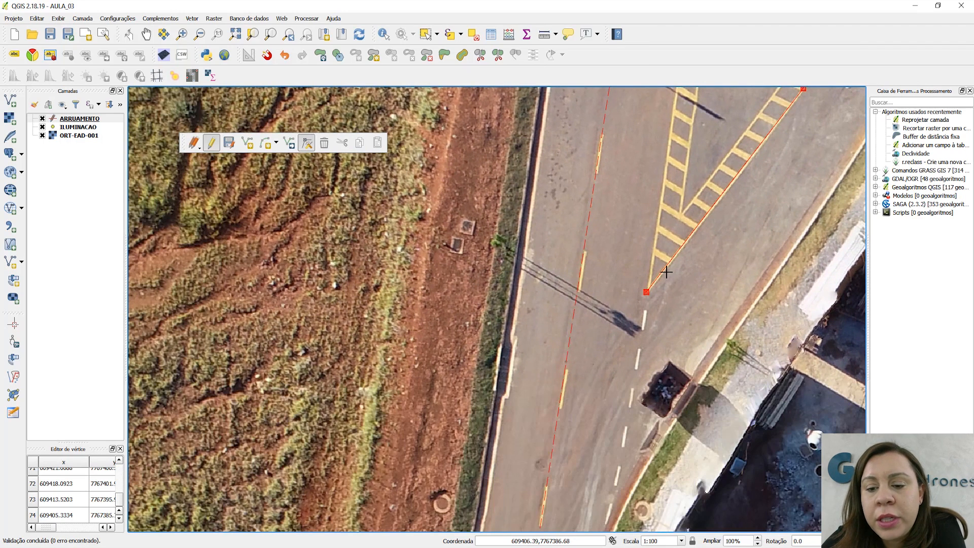
Add a vertex to the ARRUAMENTO line just above the hatched triangle's southern tip and delete the end vertex at the tip
double_click(665, 270)
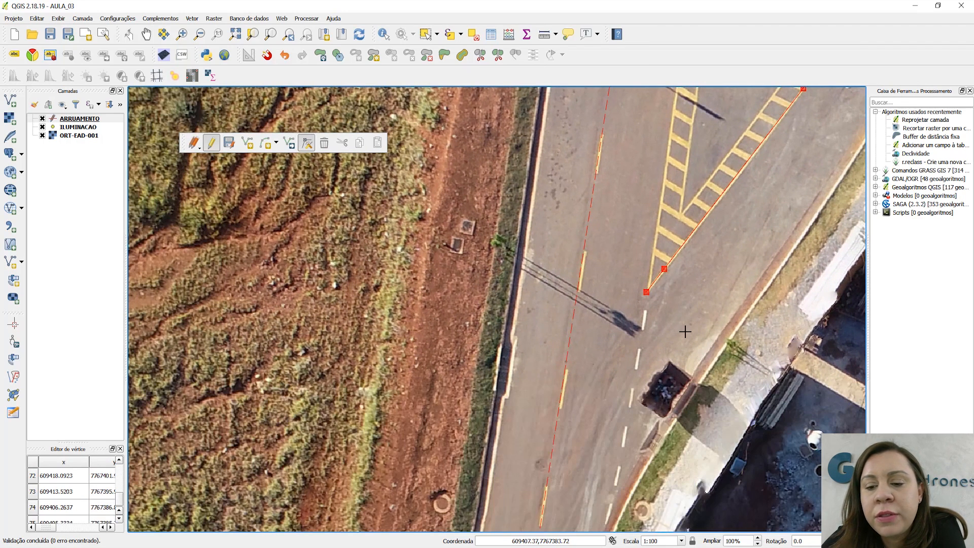
left_click(646, 292)
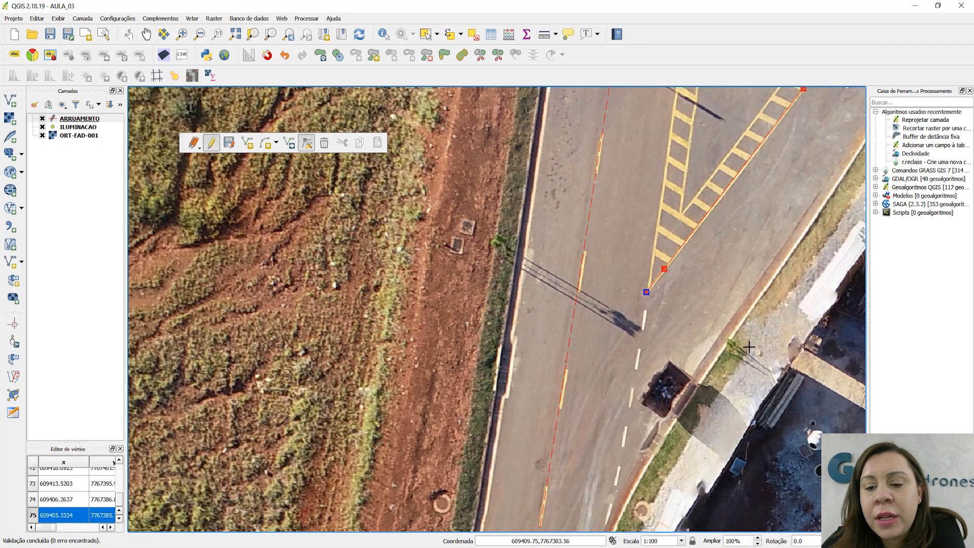
key("Delete")
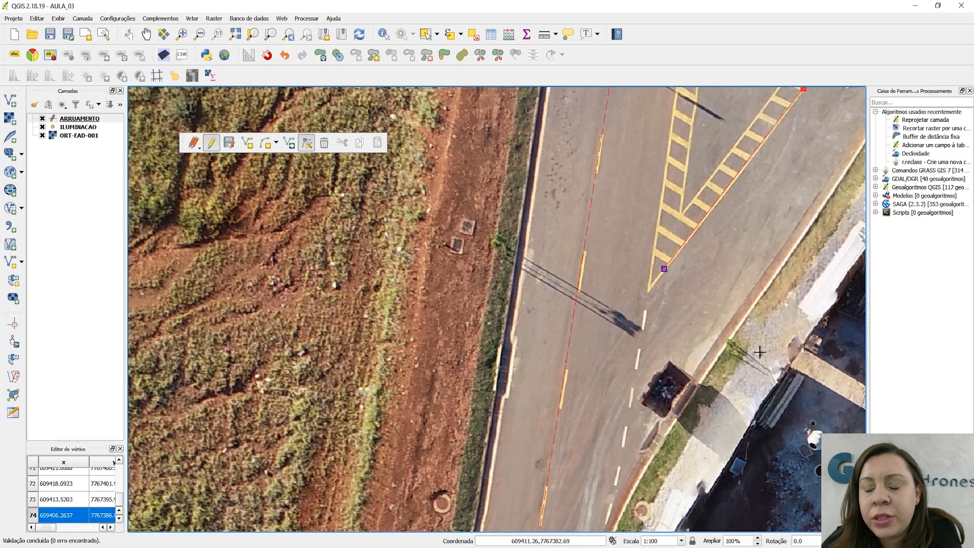
Add a vertex farther up the hatched edge and move the ARRUAMENTO line's end vertex back to the triangle's southern tip
double_click(684, 245)
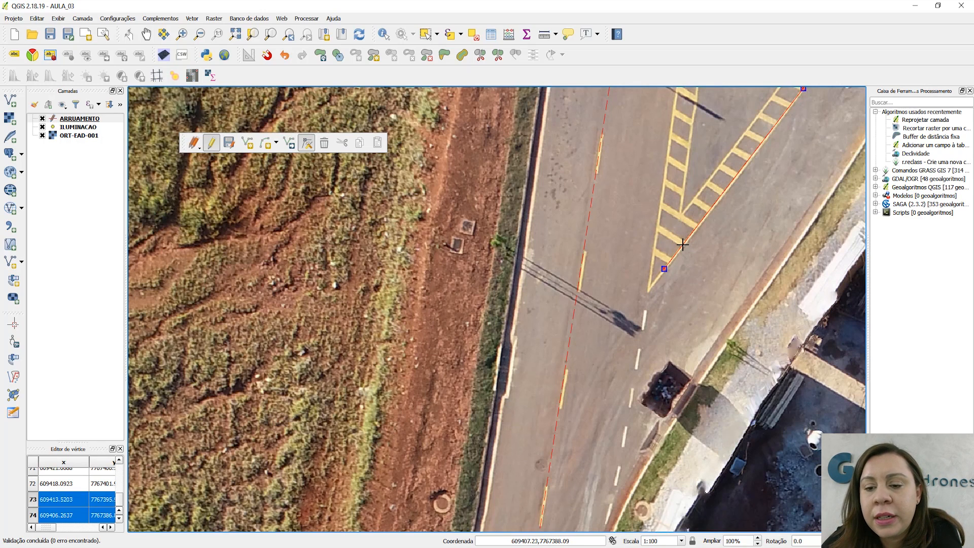
left_click(664, 269)
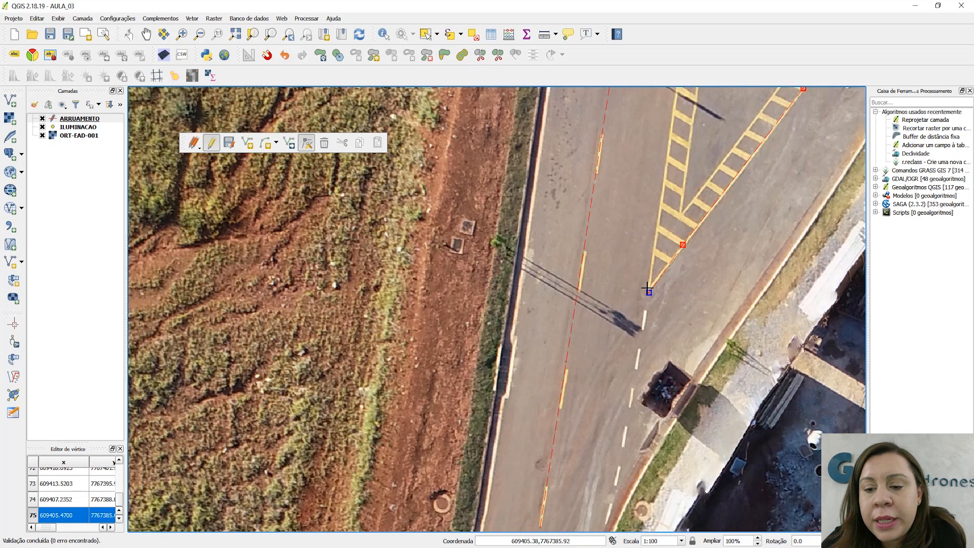
left_click_drag(648, 289, 647, 285)
Add a vertex just above the hatched triangle's tip and move the line's end vertex south-west to the neighbouring road's centreline
left_click(657, 276)
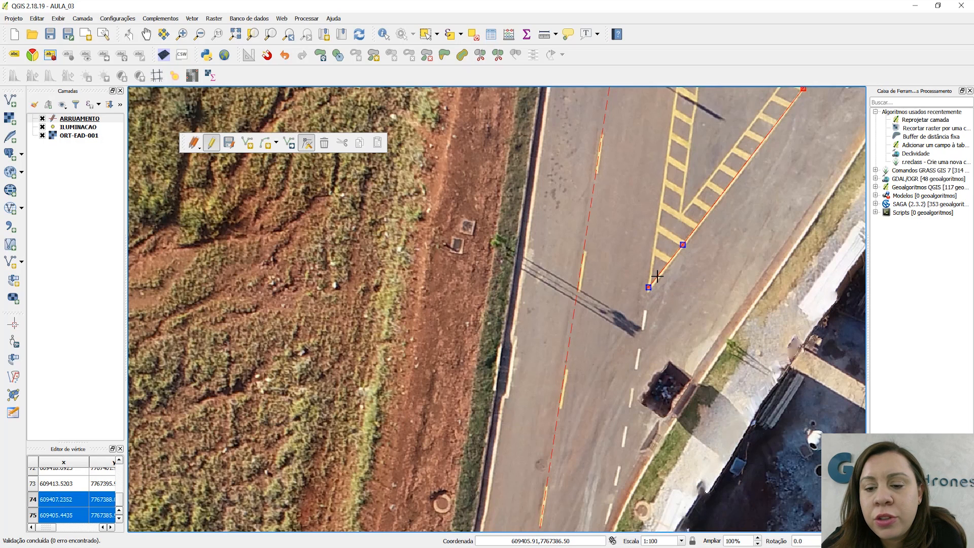
double_click(657, 277)
left_click(648, 288)
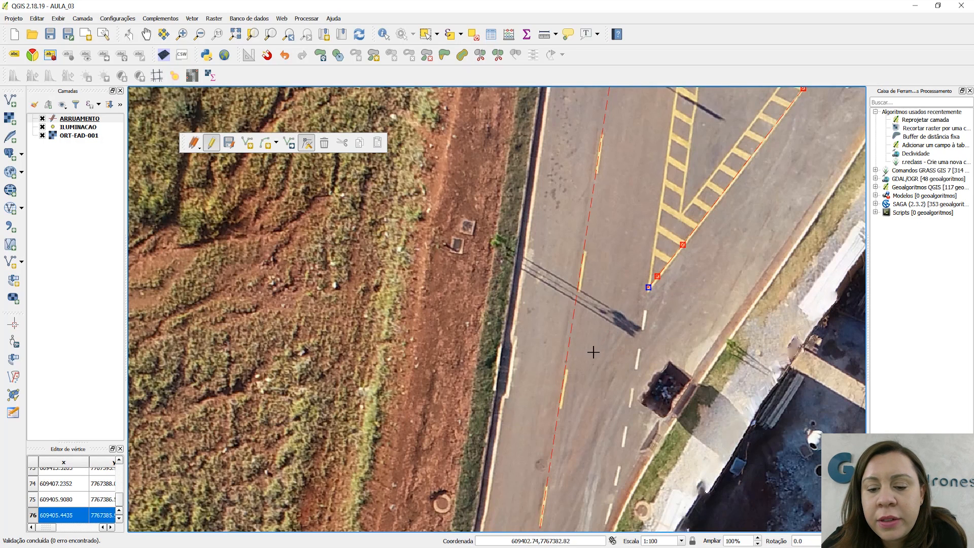
left_click(566, 370)
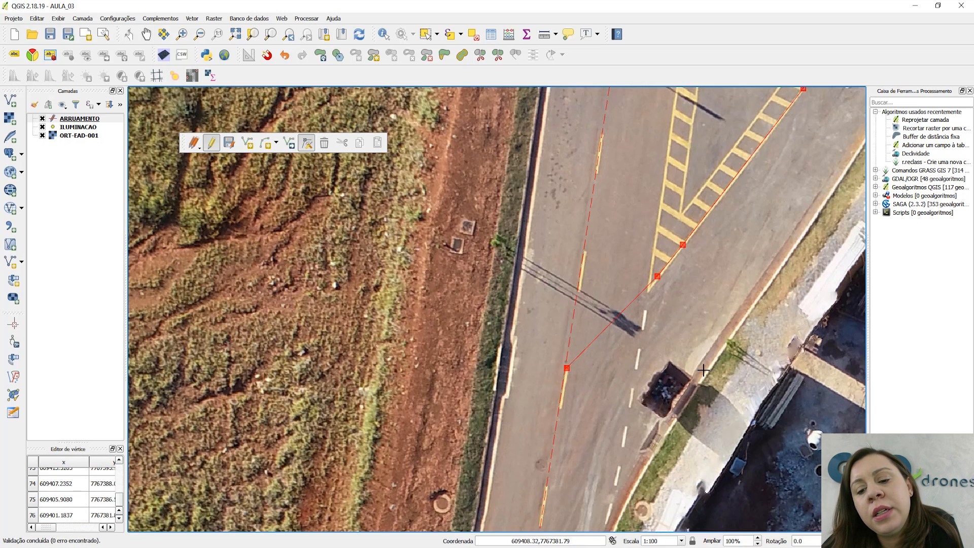
Refine the moved end vertex so it sits exactly on the neighbouring centreline, at the top of the yellow road marking
scroll(565, 381, "up", 2)
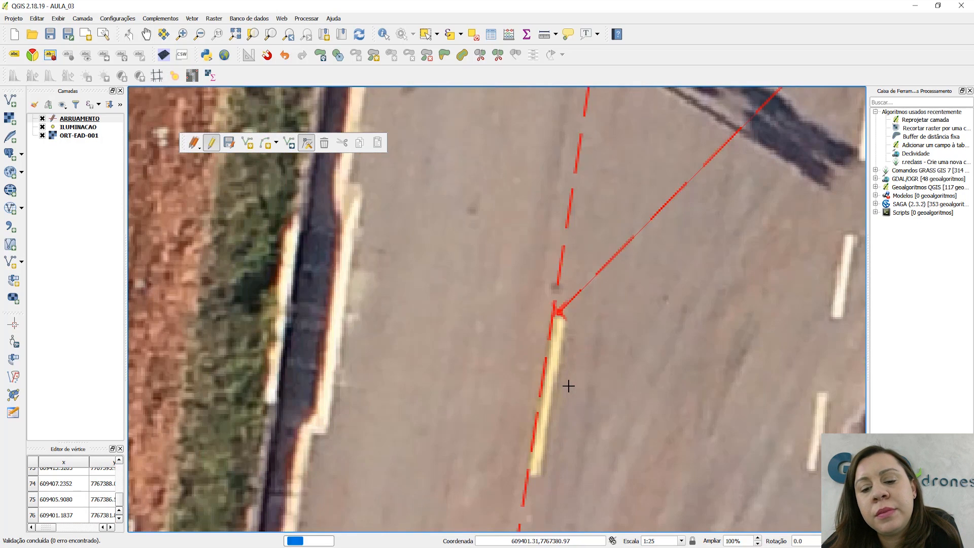
left_click(559, 313)
left_click(554, 318)
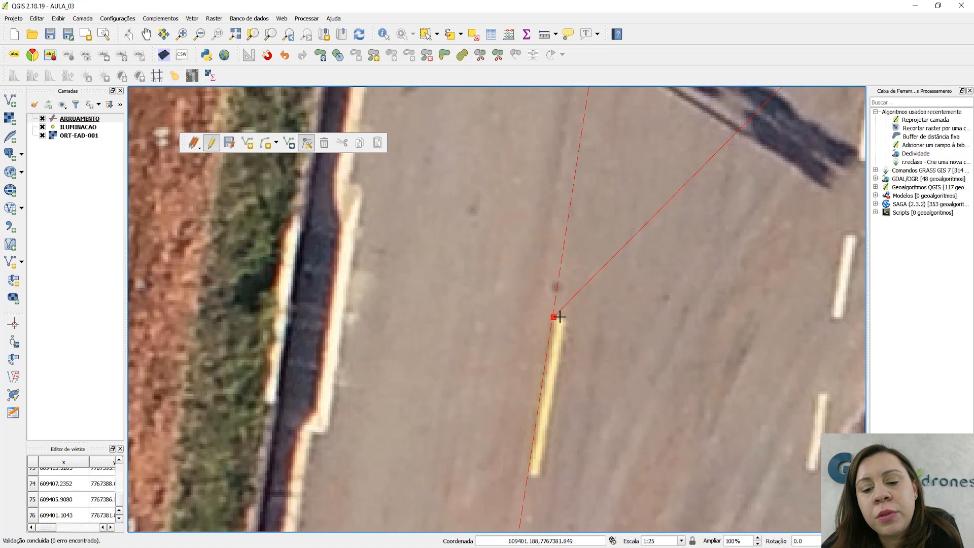
Examine the centreline connections at the southern crosswalk junction and the roundabout's approach roads, and review the whole ARRUAMENTO network
scroll(624, 331, "down", 3)
scroll(625, 329, "down", 3)
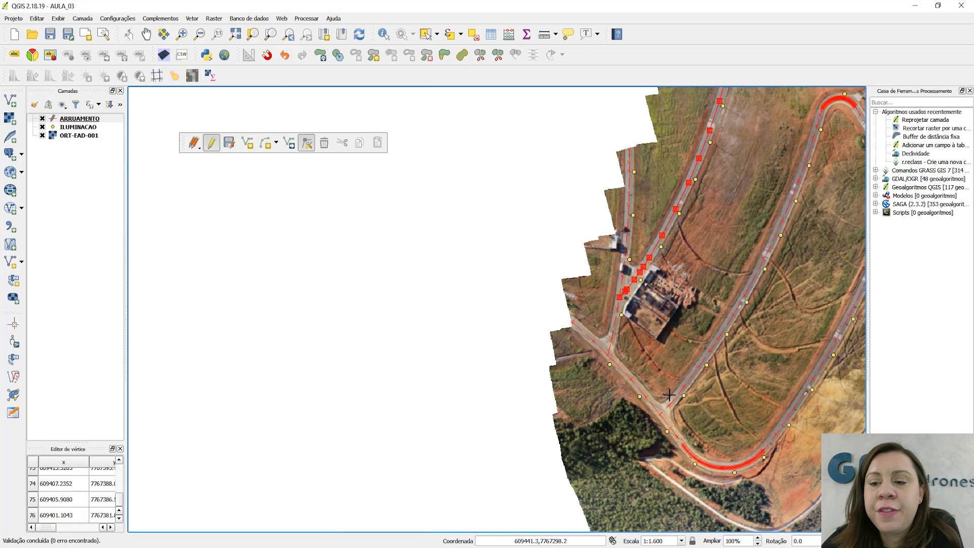
scroll(666, 409, "up", 5)
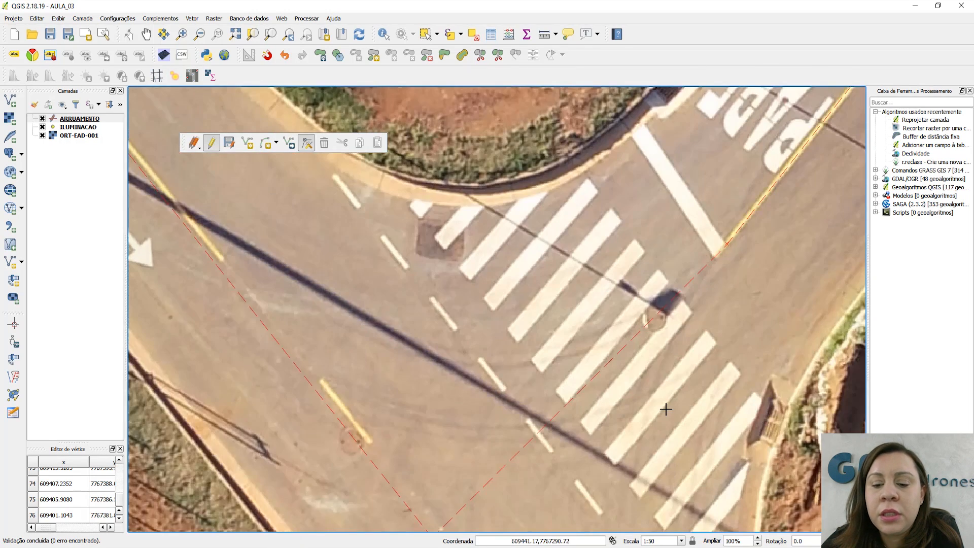
left_click_drag(589, 429, 675, 216)
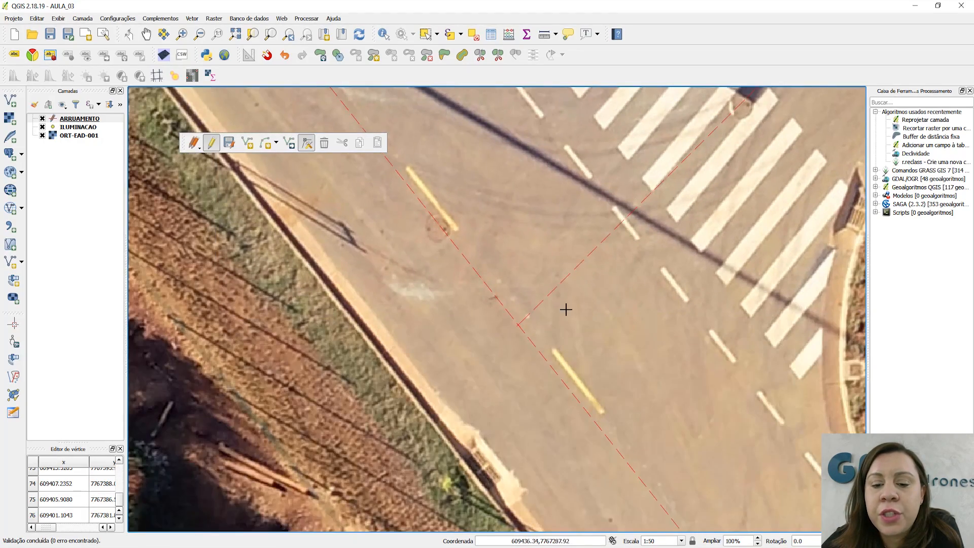
scroll(562, 306, "down", 4)
left_click_drag(703, 361, 373, 421)
left_click_drag(622, 258, 422, 254)
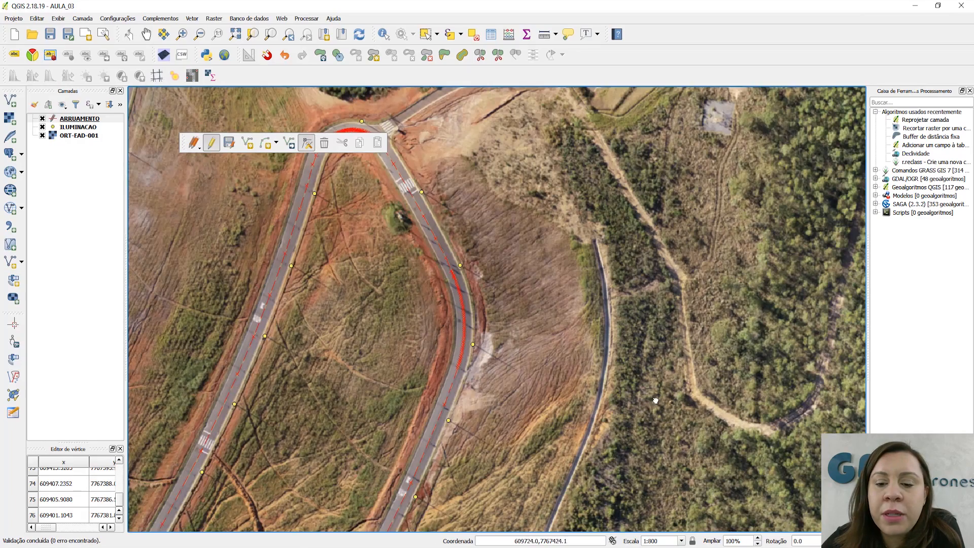
left_click_drag(656, 401, 421, 308)
scroll(423, 308, "down", 1)
left_click_drag(565, 219, 522, 412)
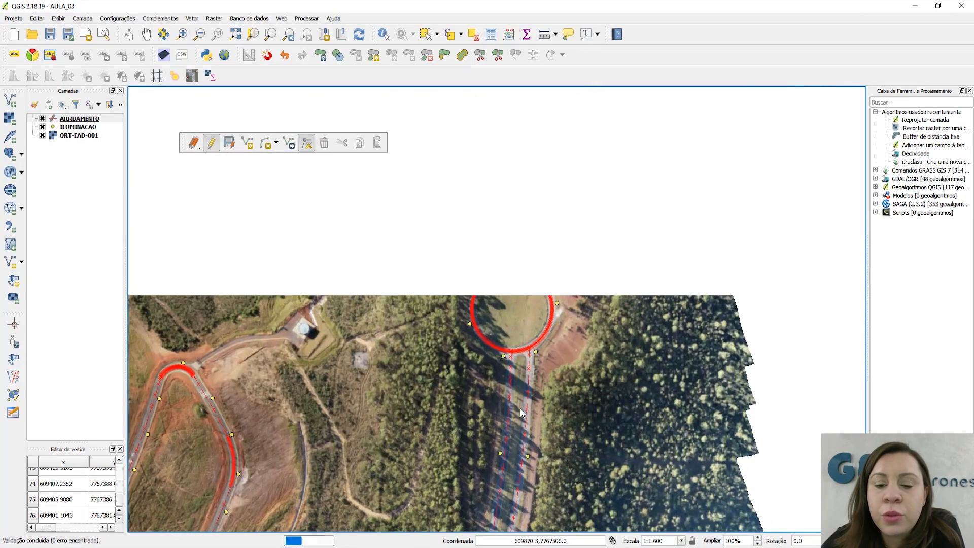
scroll(527, 341, "up", 4)
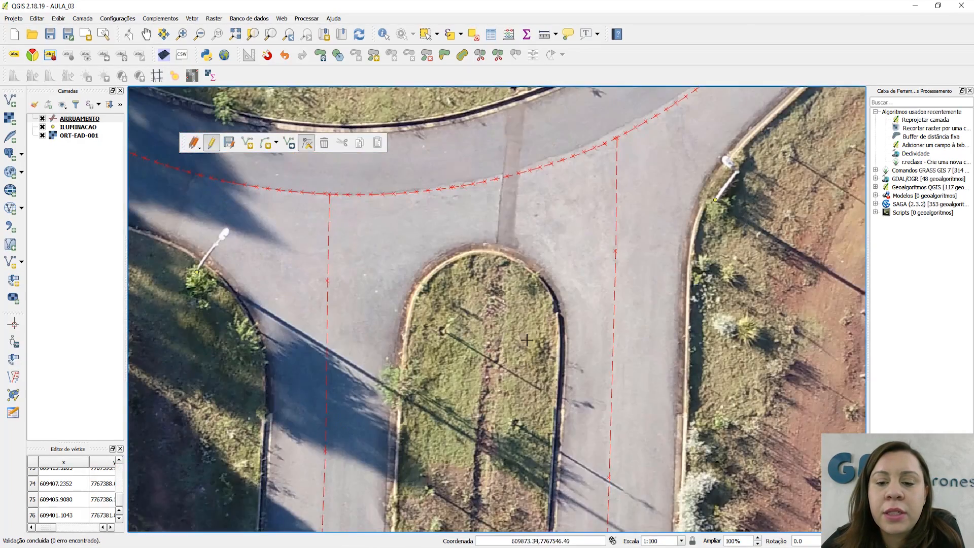
scroll(598, 333, "down", 3)
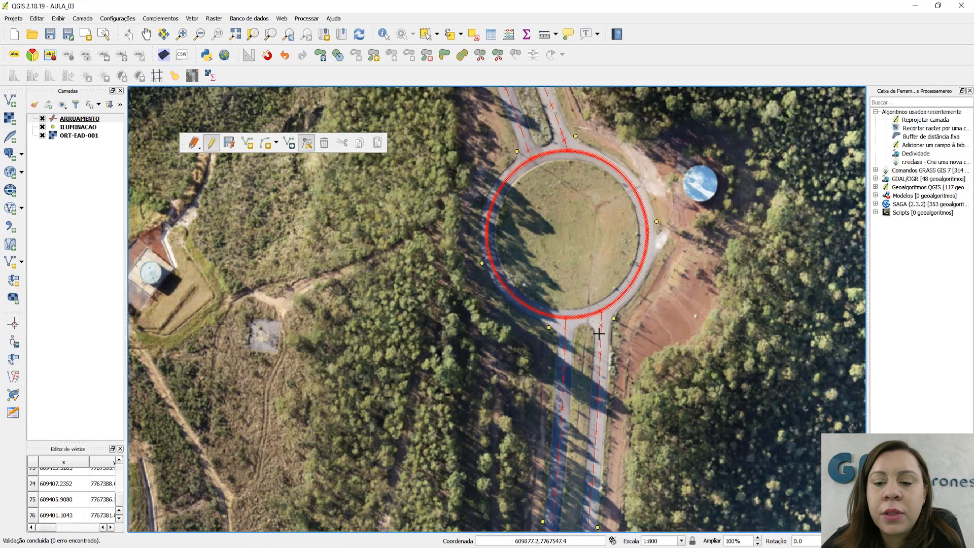
scroll(599, 333, "down", 3)
left_click_drag(595, 426, 587, 311)
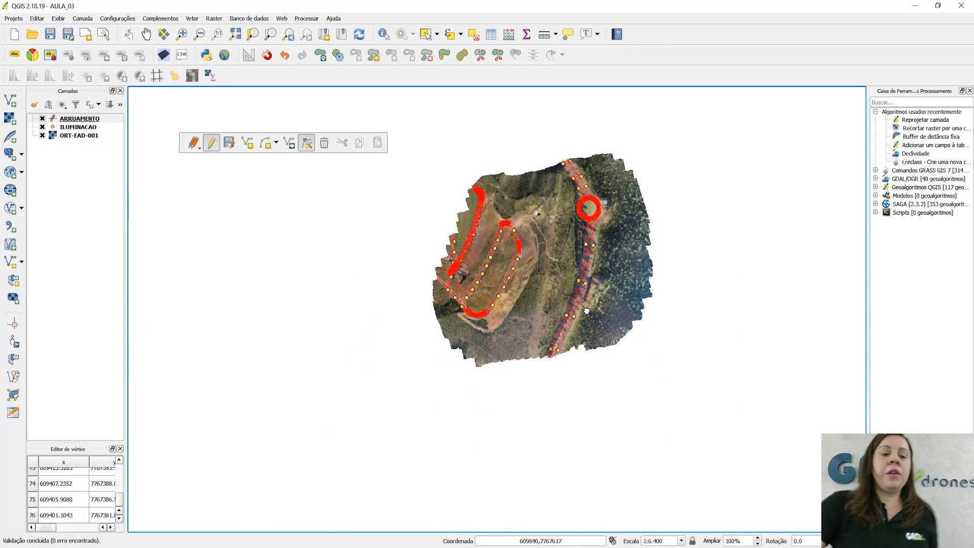
Save the ARRUAMENTO layer's edits and end its editing mode
left_click(233, 146)
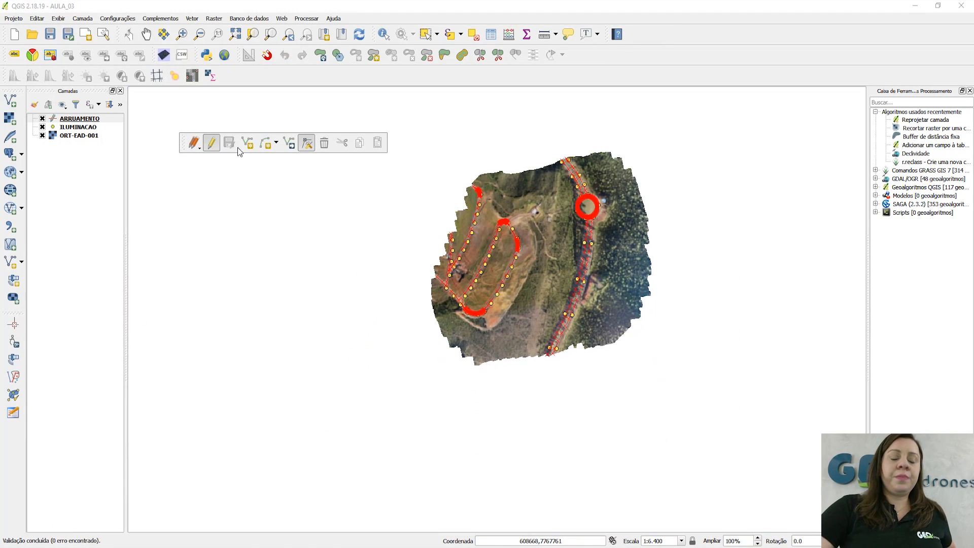
left_click(212, 144)
key("ctrl+shift+m")
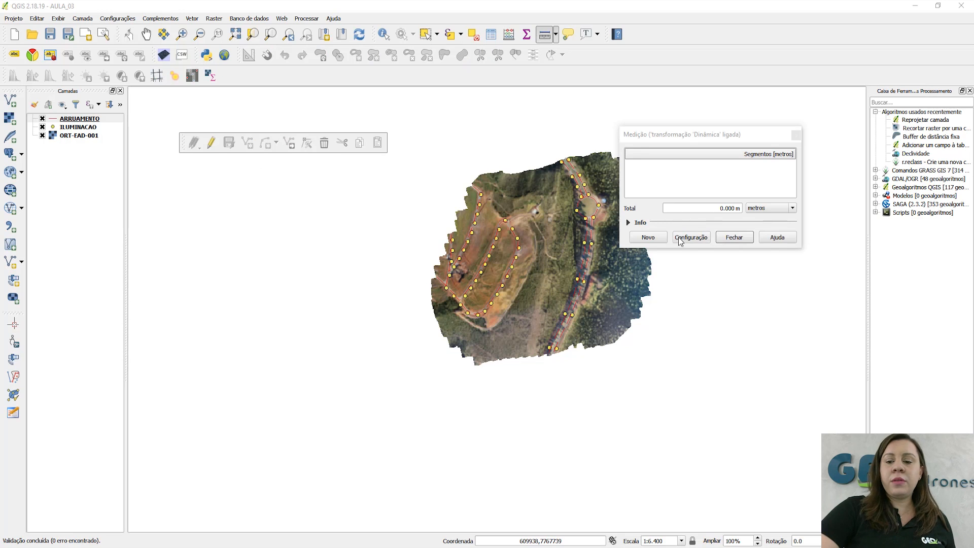
left_click(735, 238)
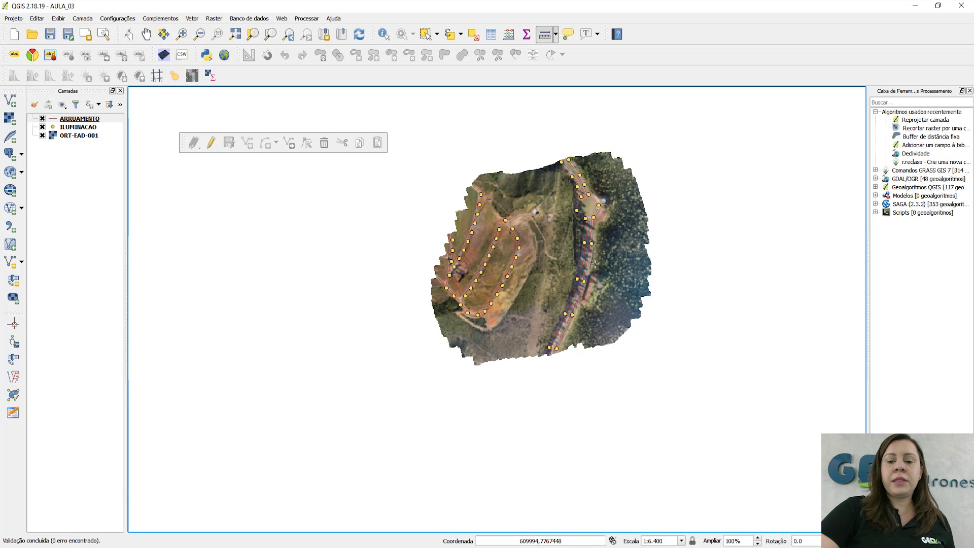
Turn off the custom dash pattern for the ARRUAMENTO layer's simple line symbol and apply the solid line style
scroll(504, 262, "up", 2)
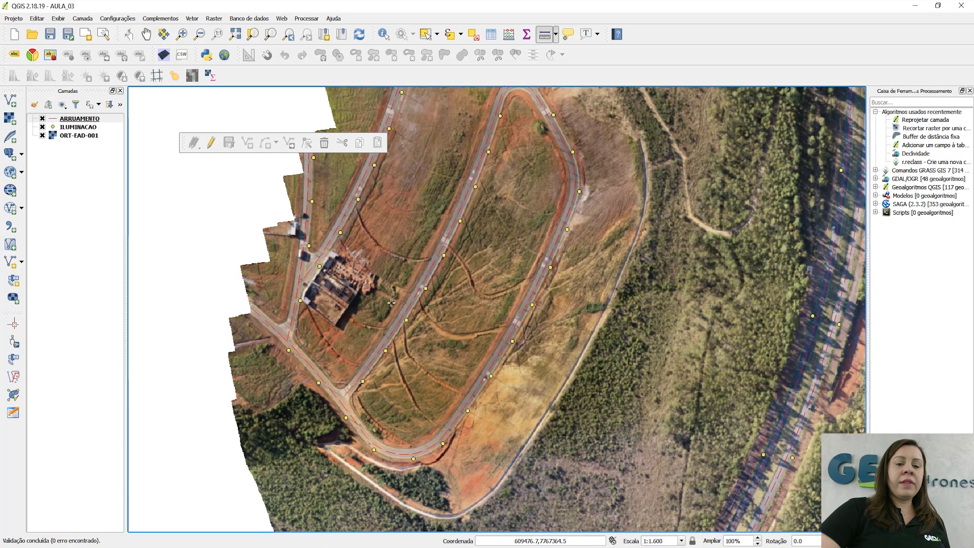
left_click(54, 122)
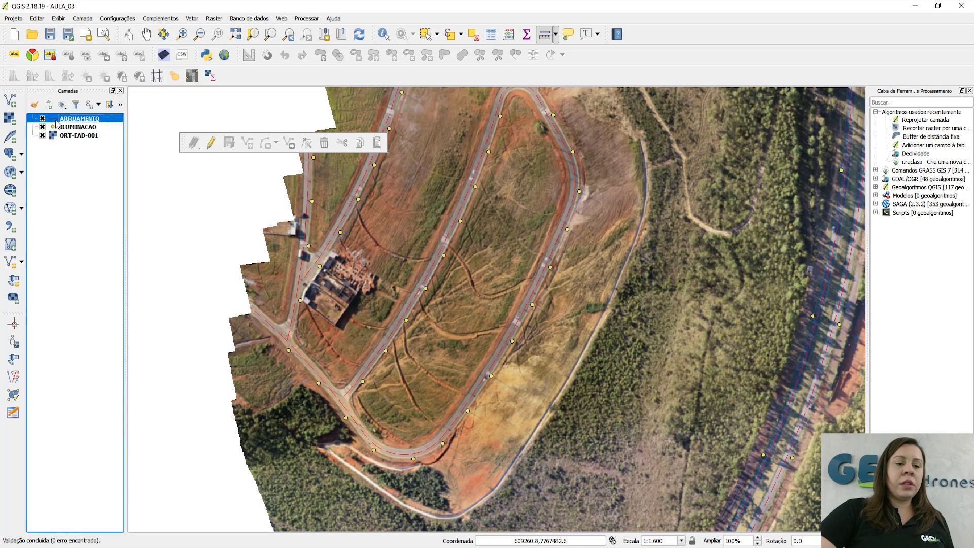
right_click(70, 121)
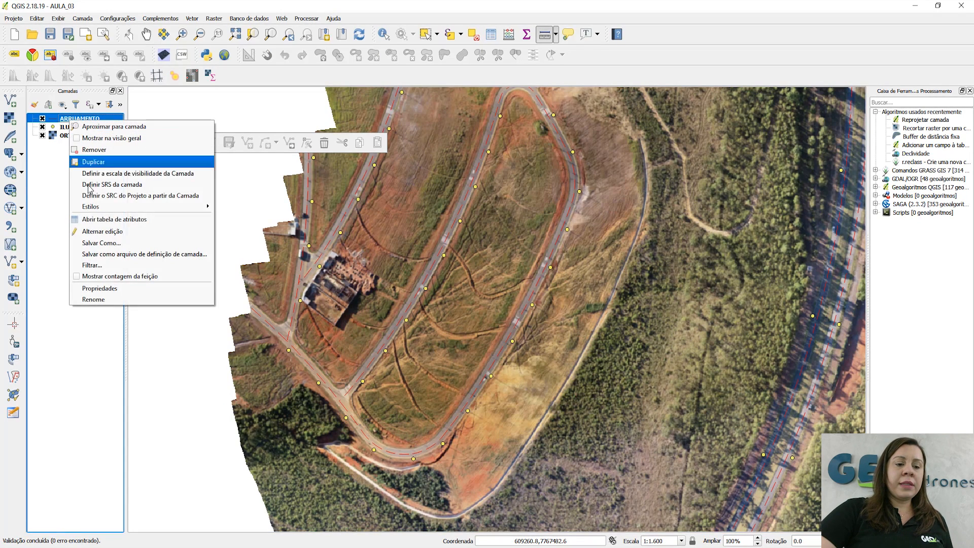
left_click(121, 290)
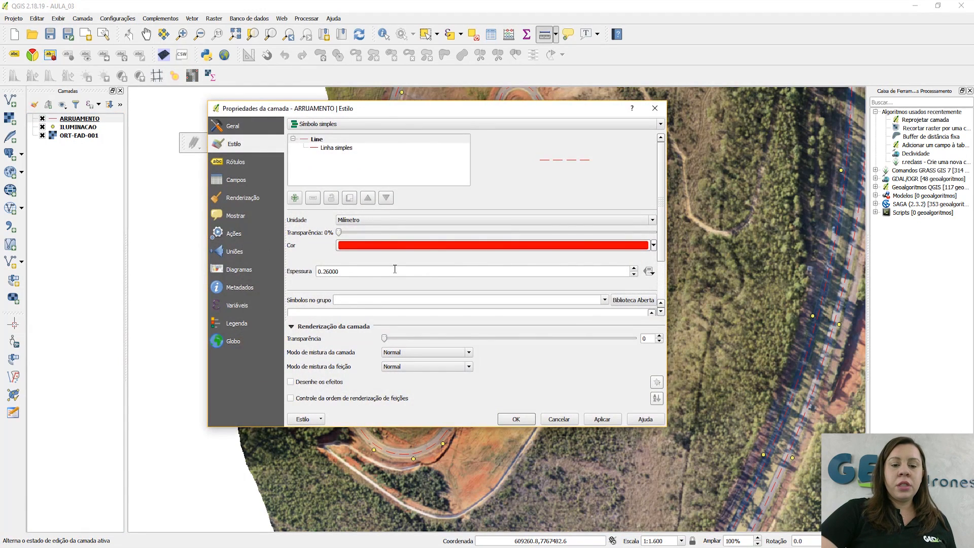
left_click(337, 149)
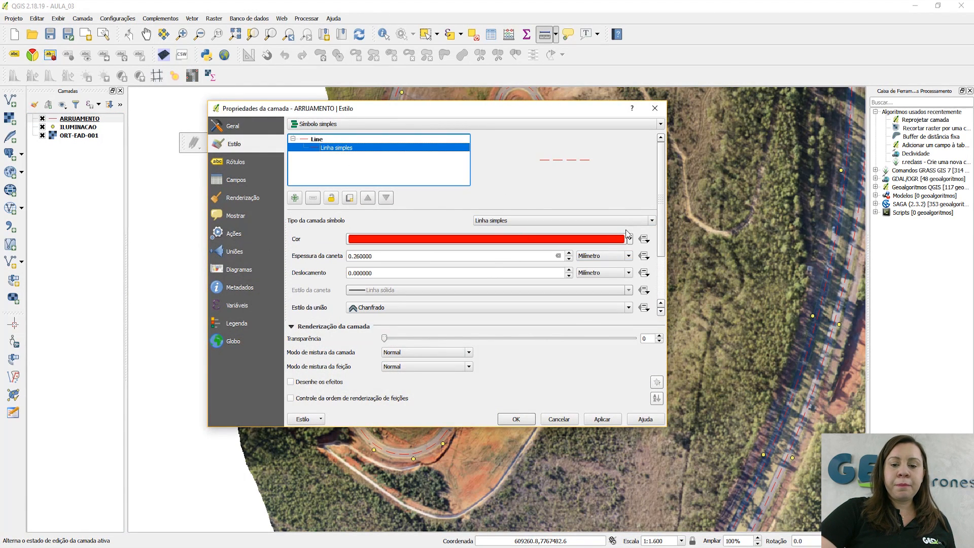
left_click_drag(661, 203, 665, 245)
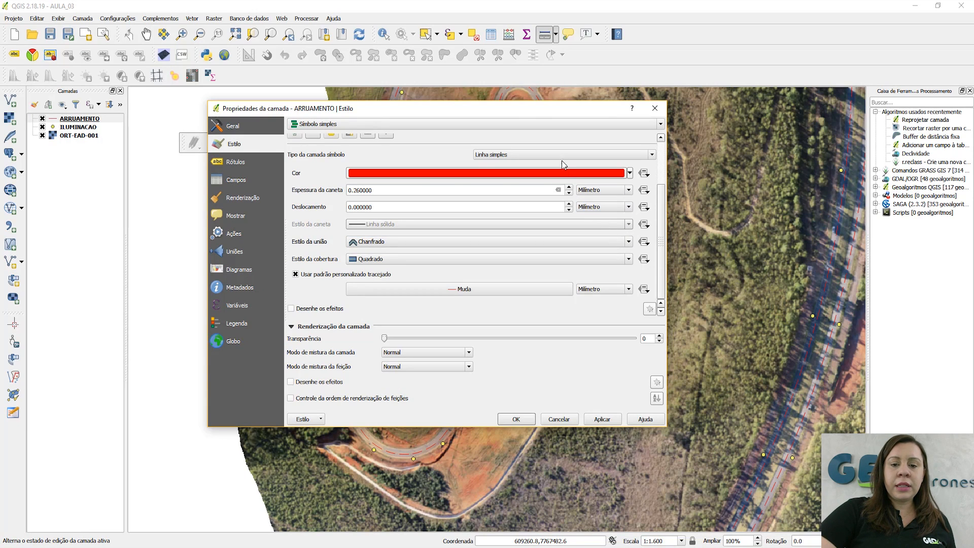
left_click(482, 244)
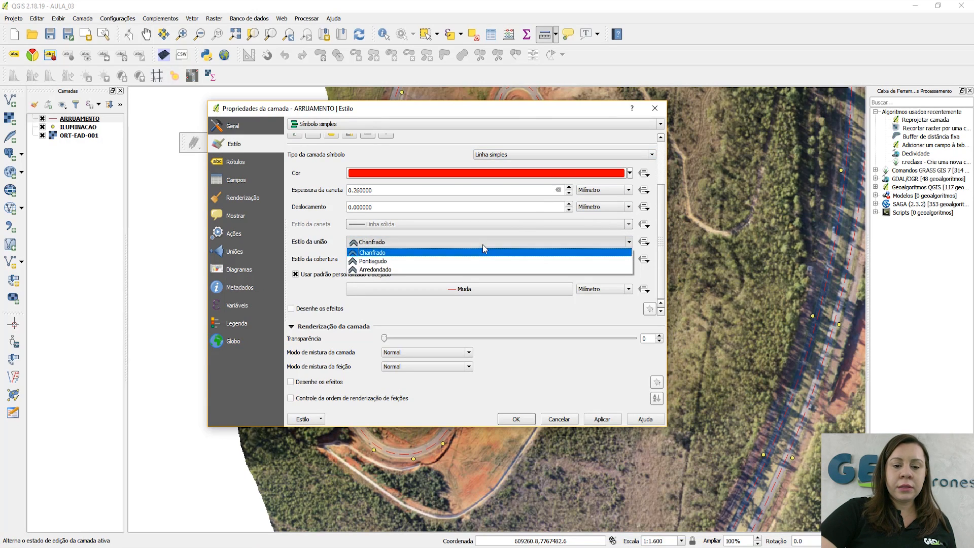
left_click(483, 245)
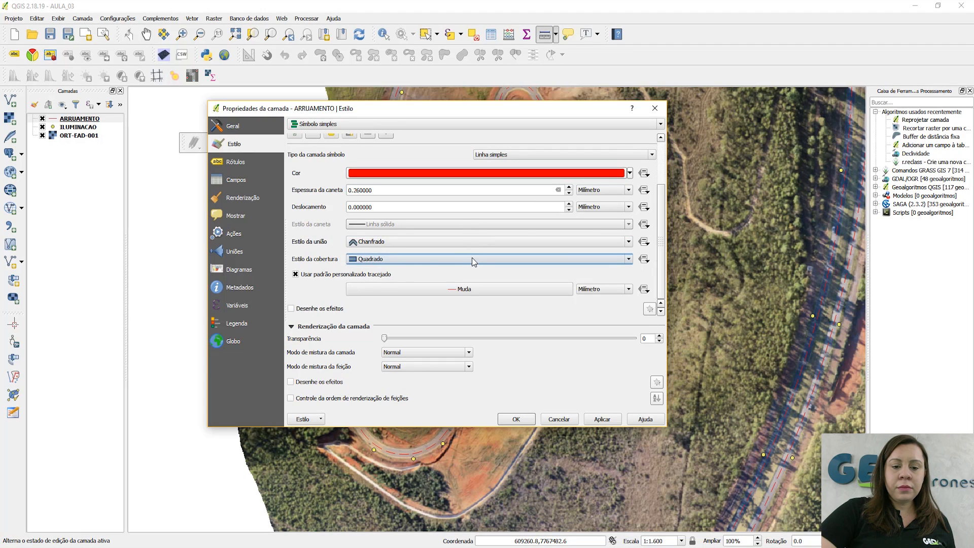
left_click(363, 274)
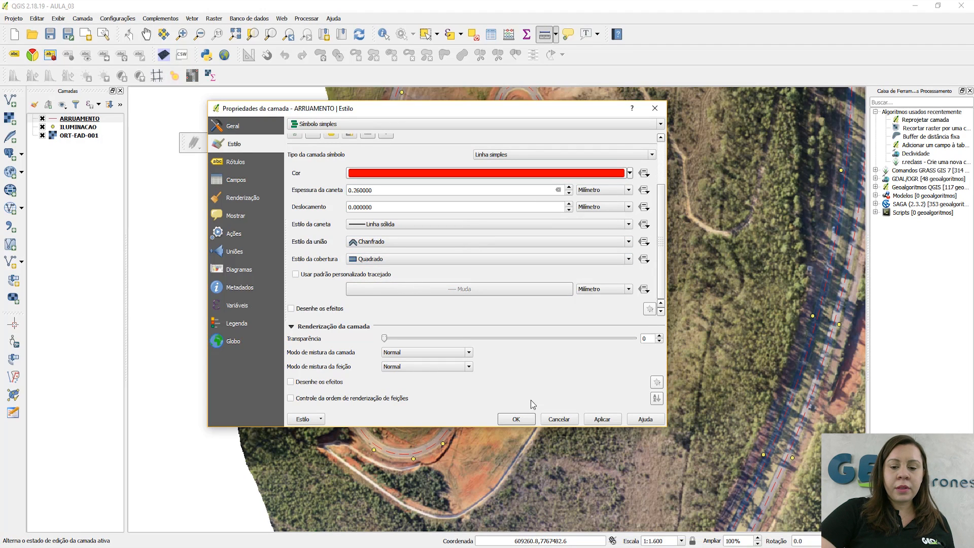
left_click(602, 419)
left_click(516, 419)
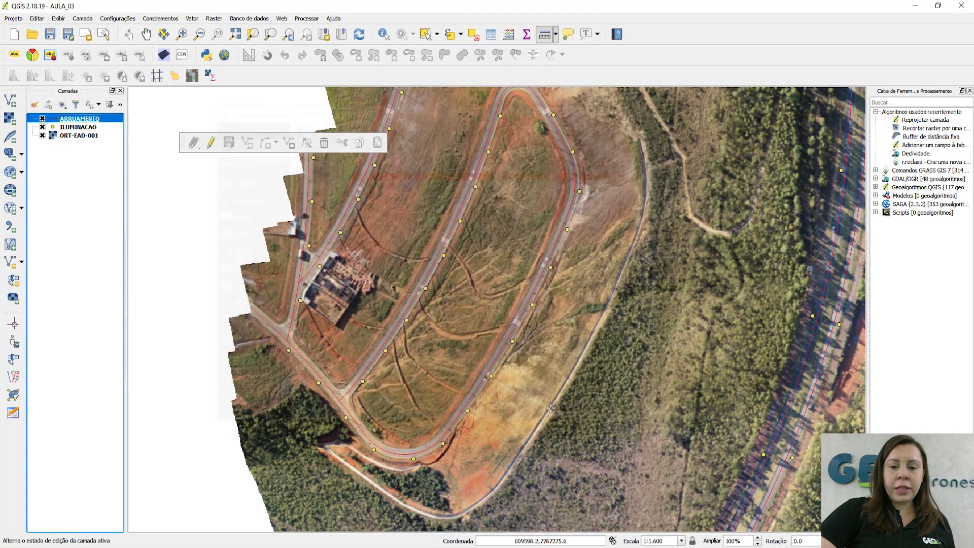
scroll(442, 365, "down", 1)
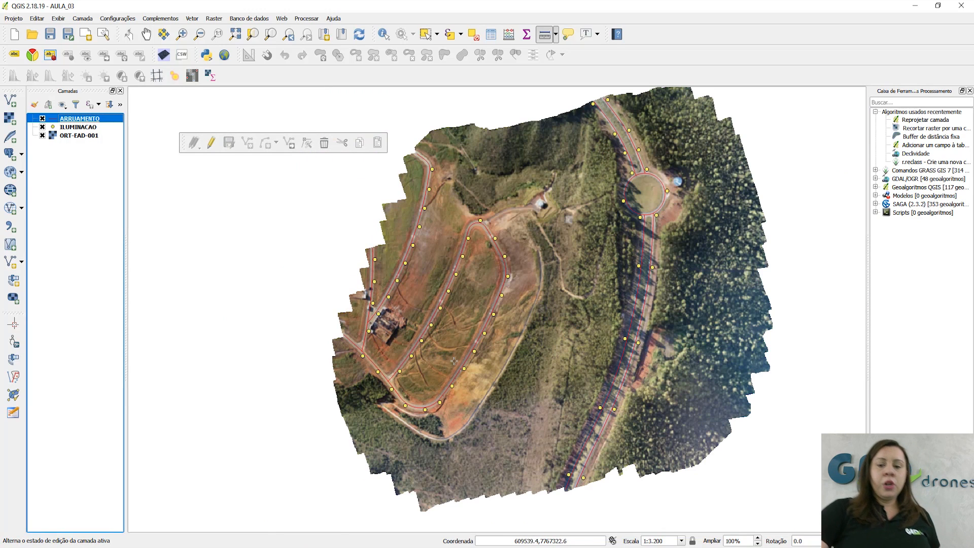